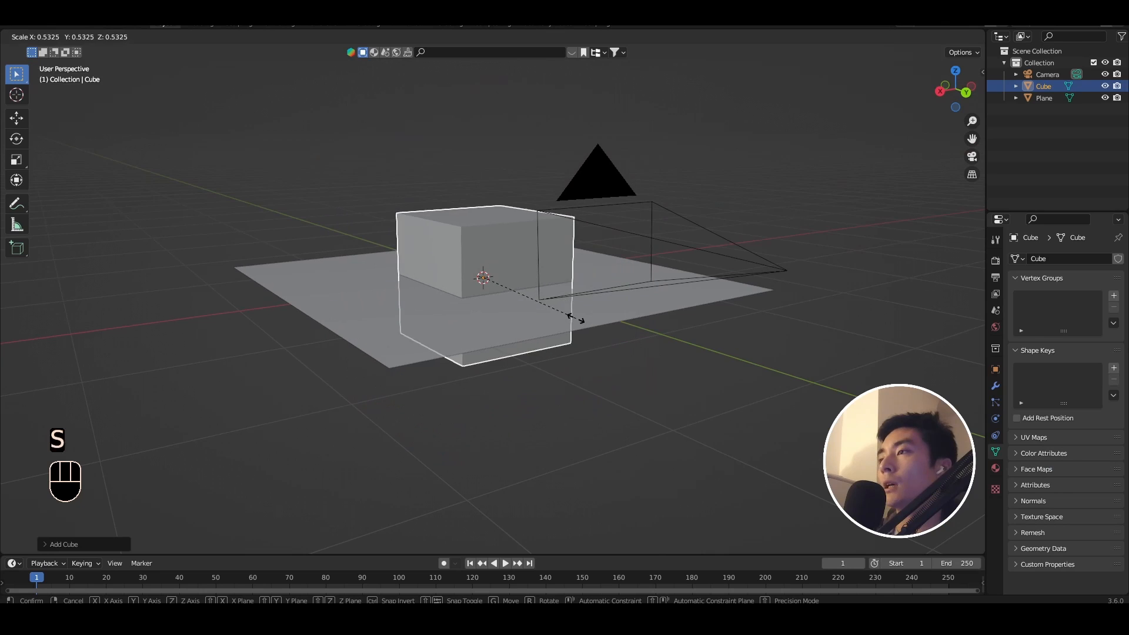
Scale the cube down to about half size and flatten it along Z into a thin slab lying near the plane.
click(576, 356)
key(s)
key(z)
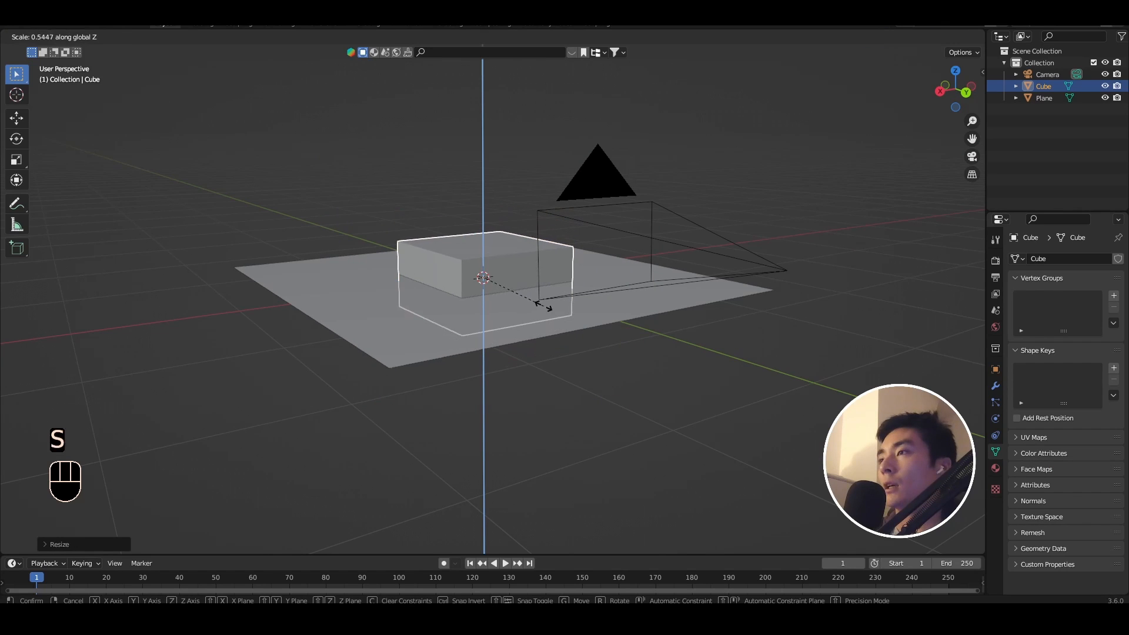
click(520, 264)
scroll(534, 297, up, 2)
key(g)
key(z)
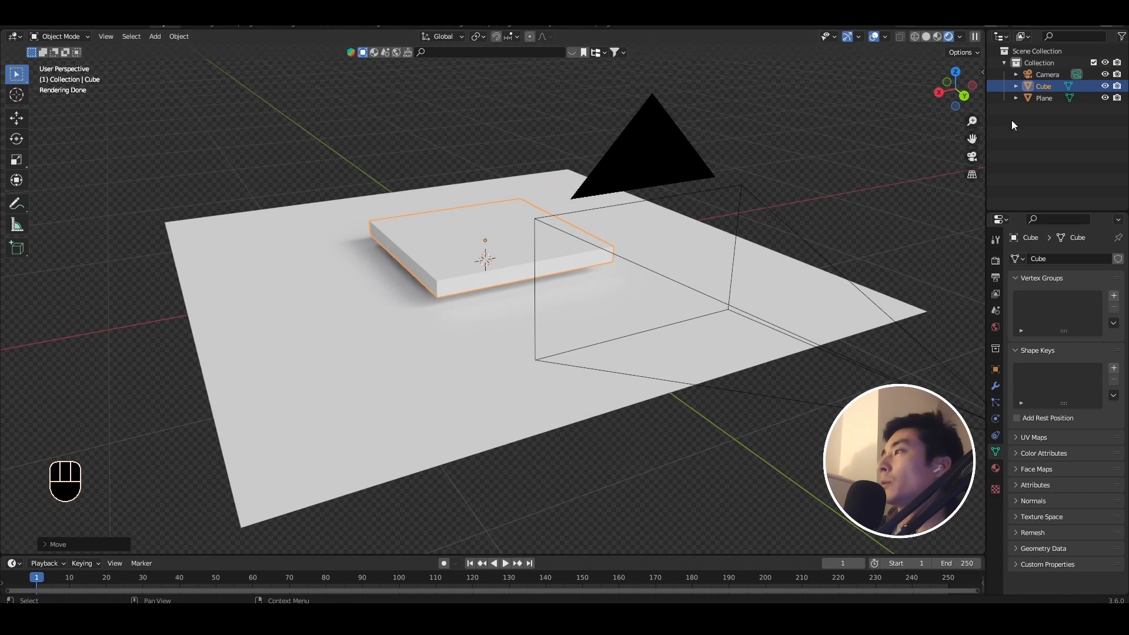
Rename the cube to "Current collector" and widen the outliner and properties area.
double_click(1044, 86)
text(Current collector)
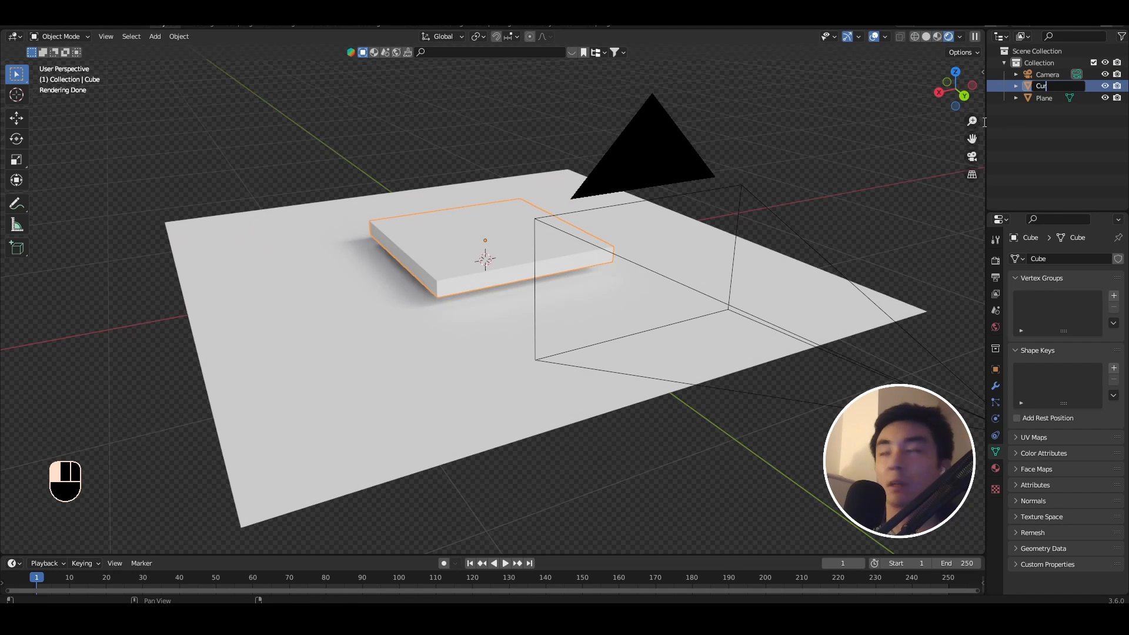
key(Return)
drag(986, 122, 934, 122)
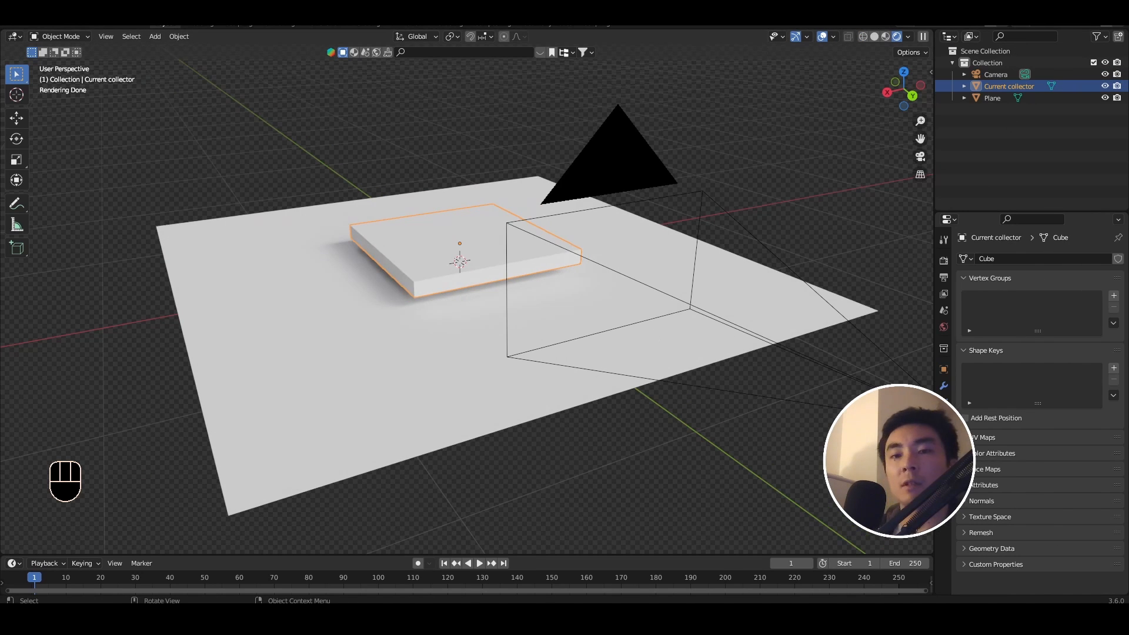
Create a material named "Current collector" with a light orange base color, metallic 1.000 and roughness 0.200.
click(944, 468)
double_click(999, 308)
text(Current colle)
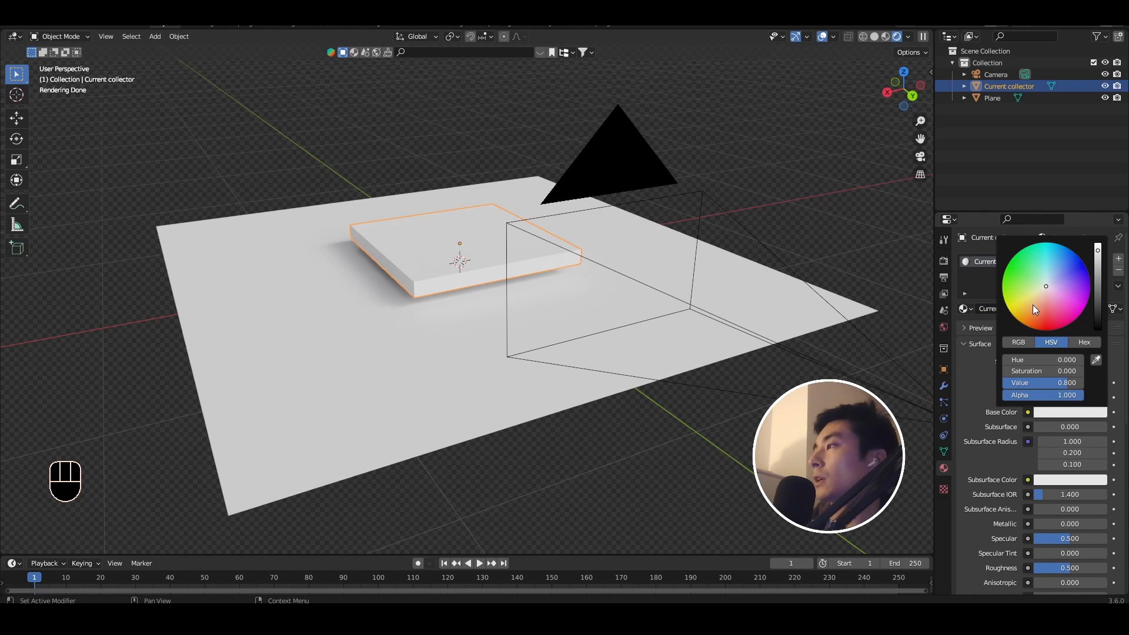
click(1030, 315)
scroll(1055, 456, down, 3)
drag(1056, 453, 1107, 453)
click(1053, 497)
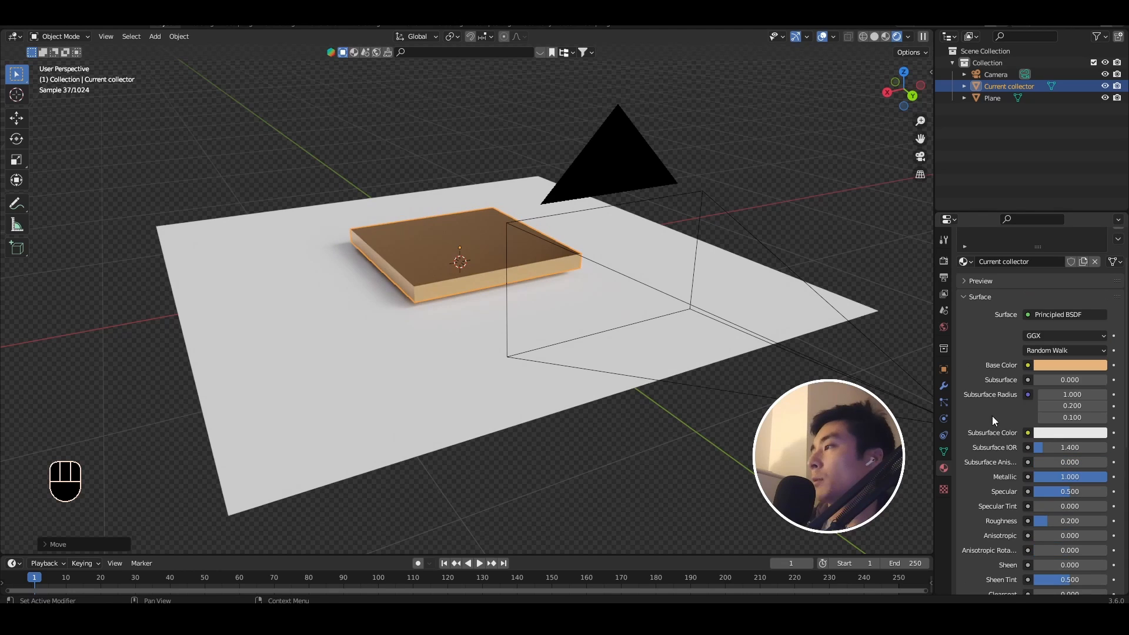
Add a Bevel modifier to the current collector.
click(944, 386)
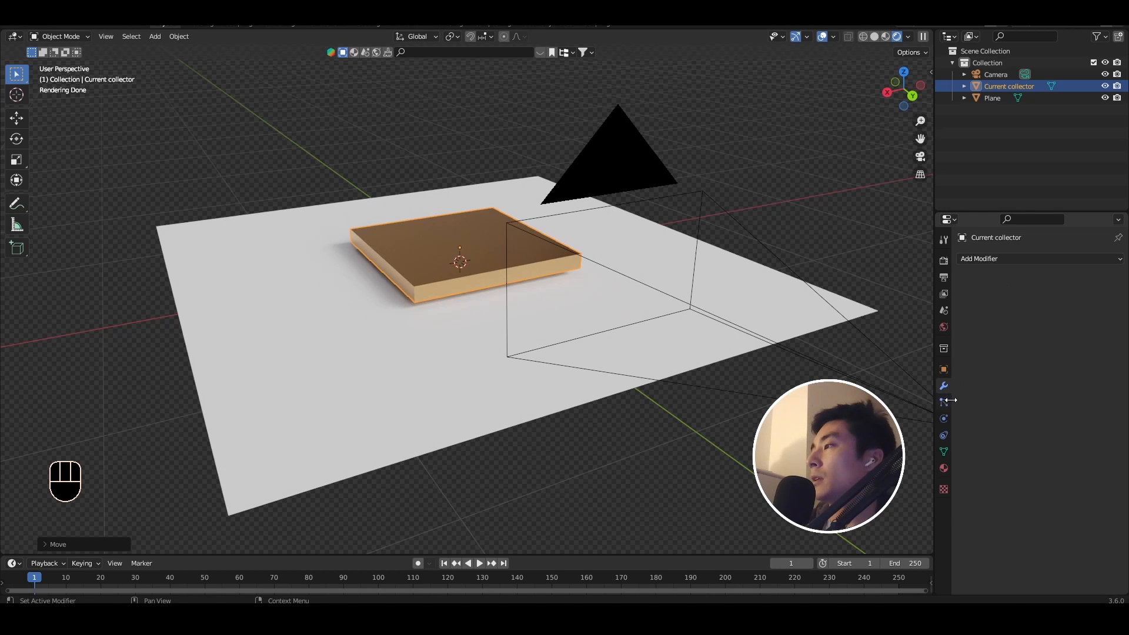
click(1003, 258)
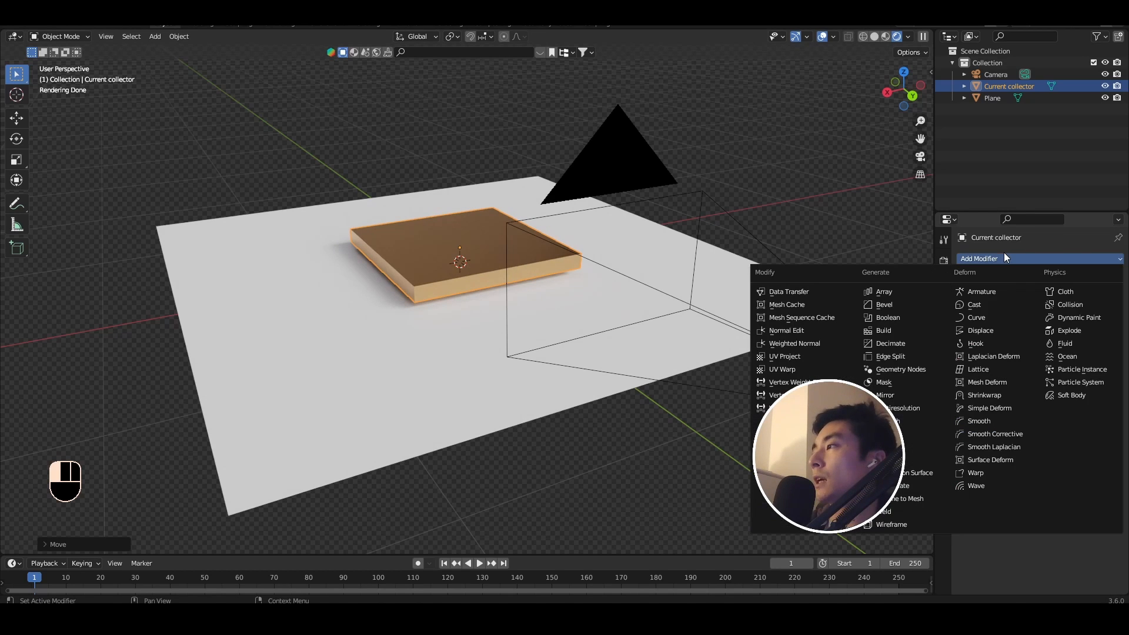
click(926, 305)
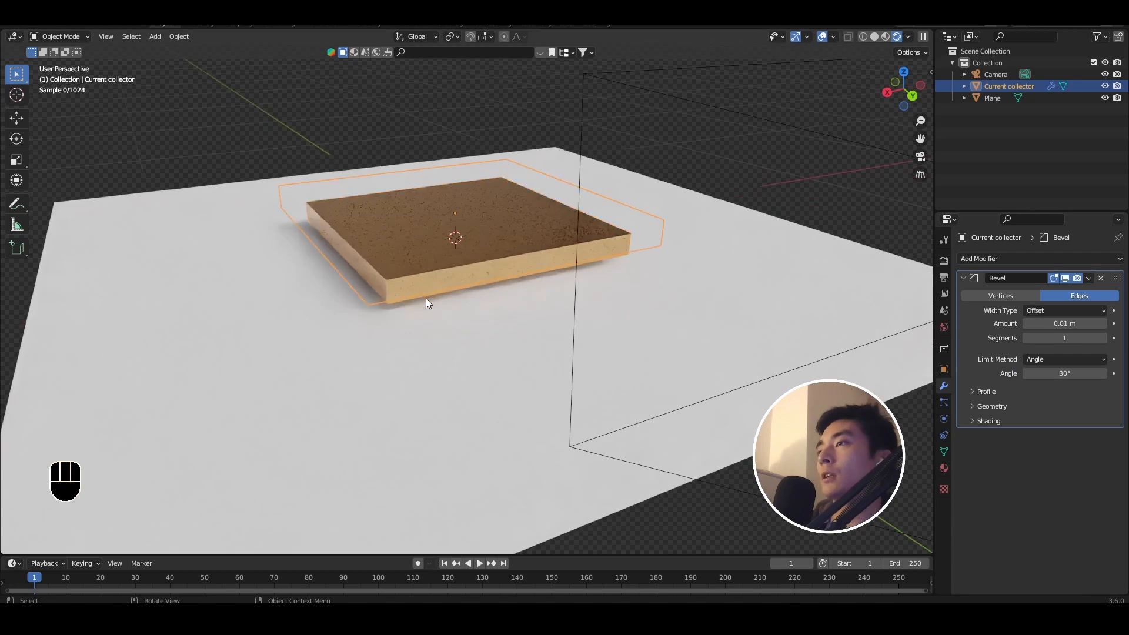
Apply the current collector's scale and set the bevel amount to 0.005 m.
middle_drag(425, 298, 445, 247)
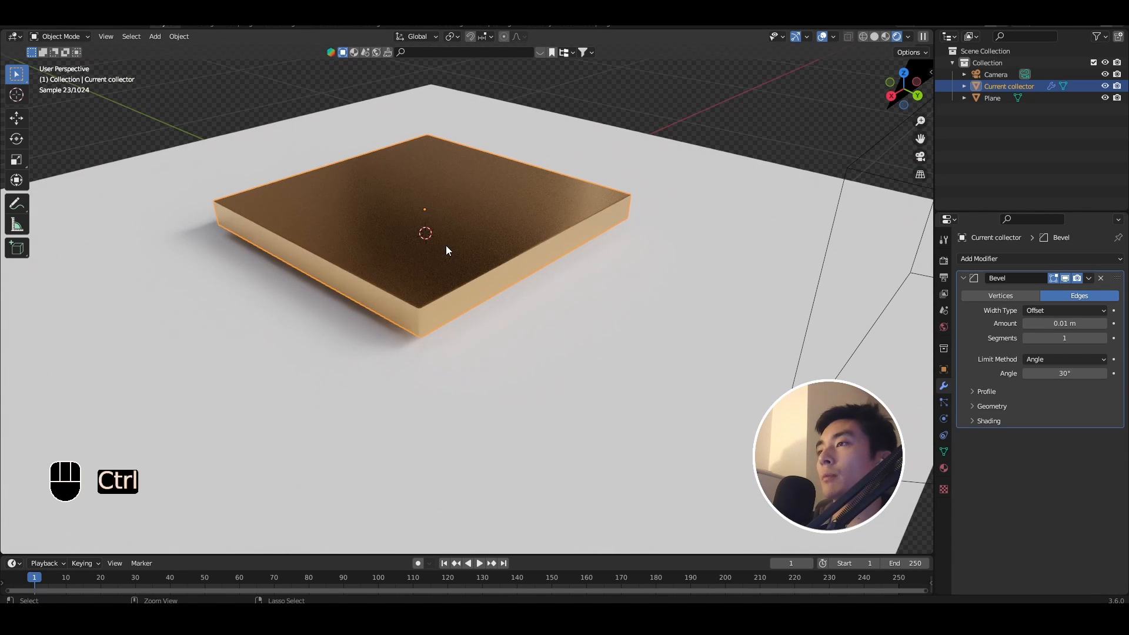
key(ctrl+a)
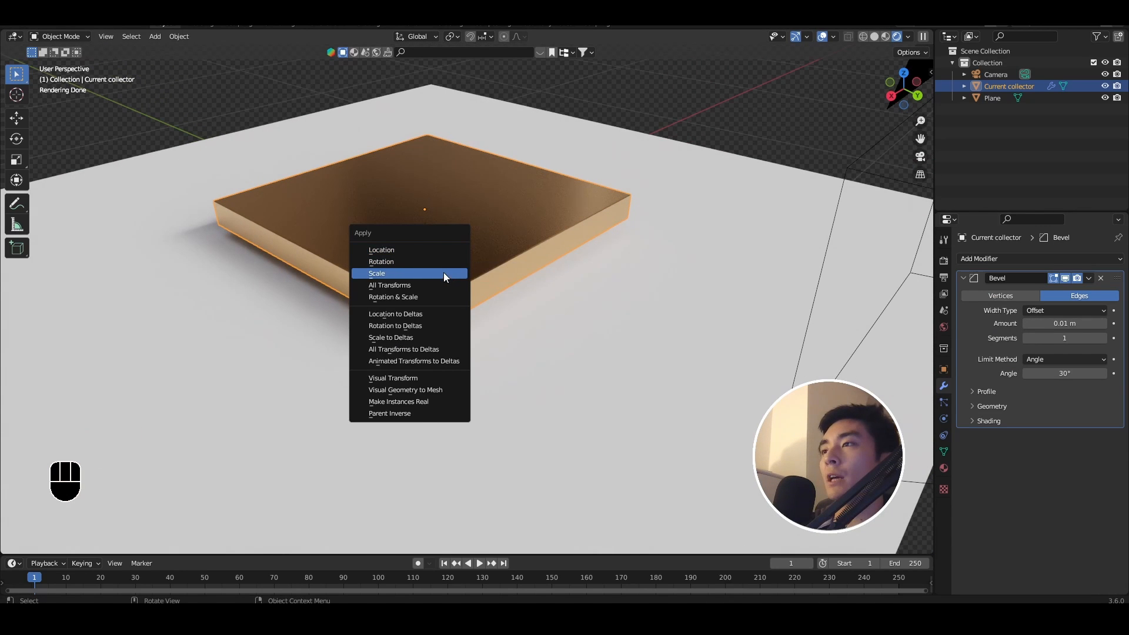
click(443, 272)
scroll(482, 311, up, 2)
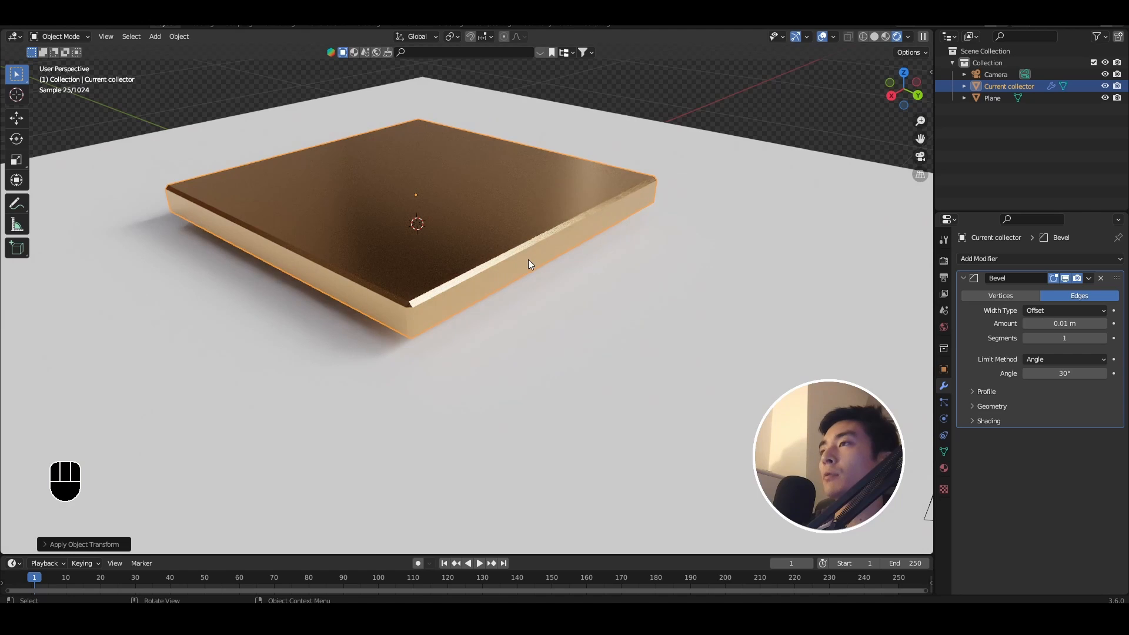
scroll(528, 259, down, 1)
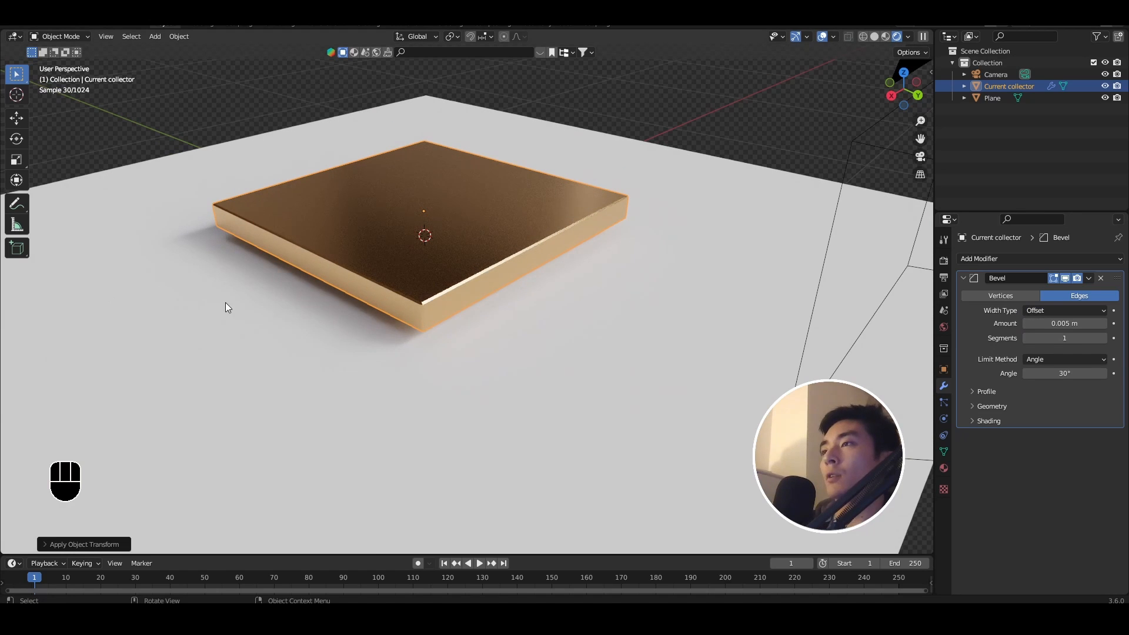
Shade the current collector smooth and enable Auto Smooth at 30°.
right_click(384, 242)
click(383, 241)
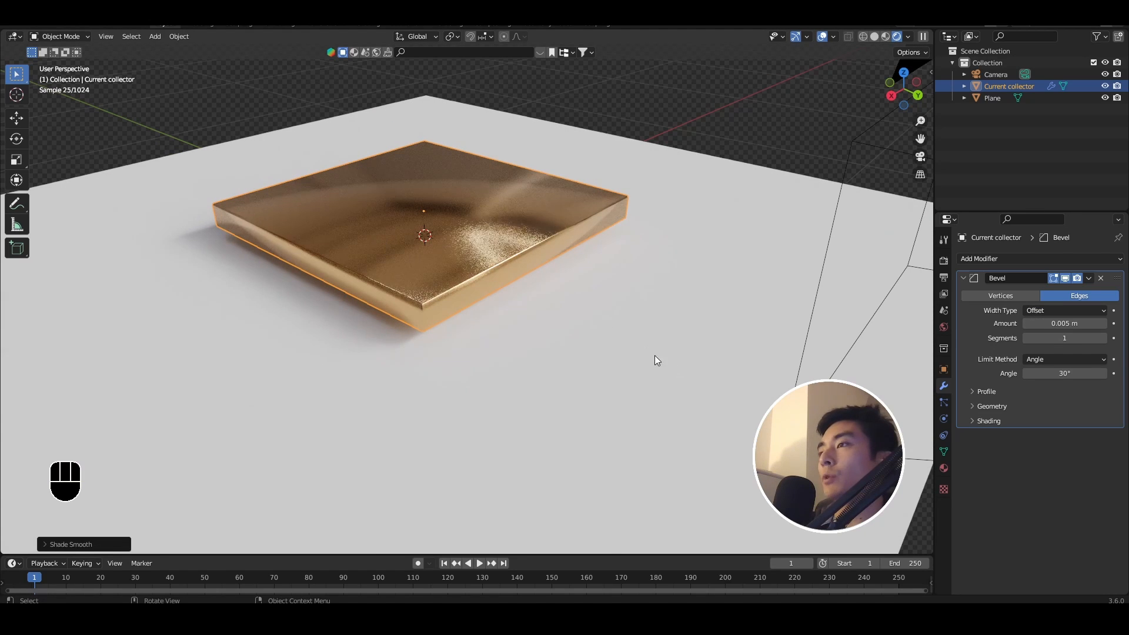
click(946, 449)
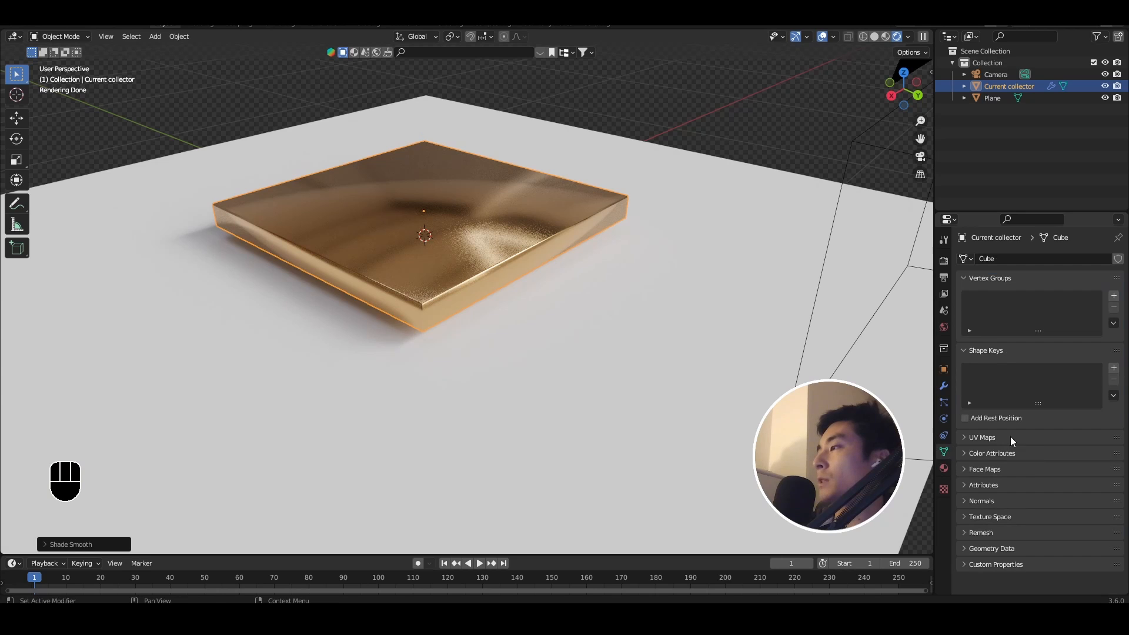
click(987, 501)
click(1026, 519)
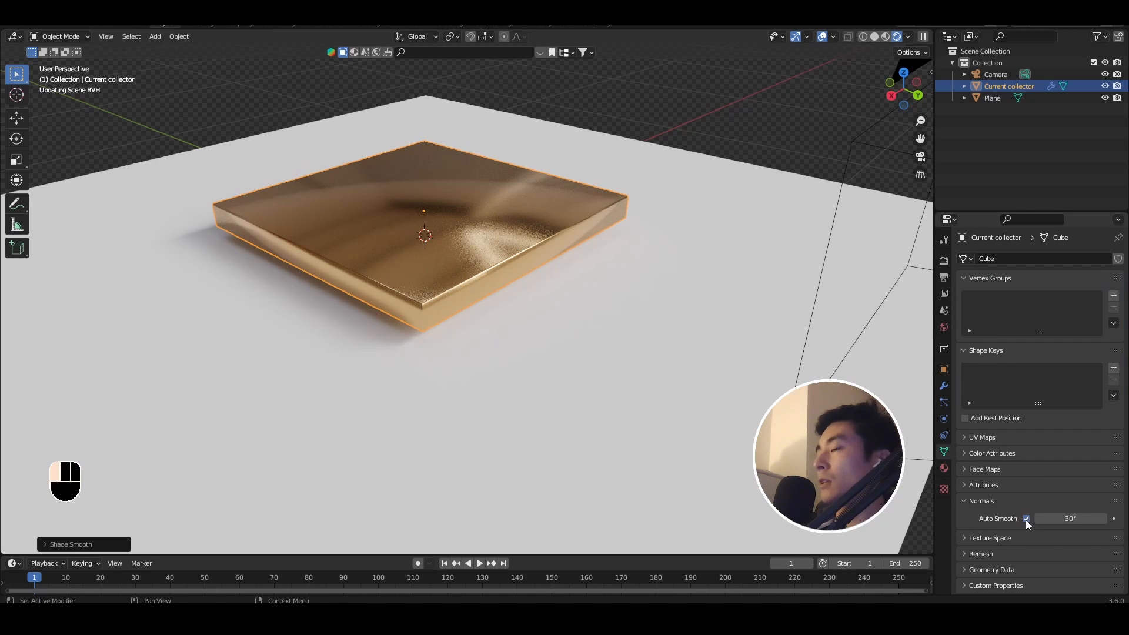
Move the current collector along Z so that it rests on the plane.
middle_drag(577, 283, 590, 284)
key(g)
key(z)
click(587, 295)
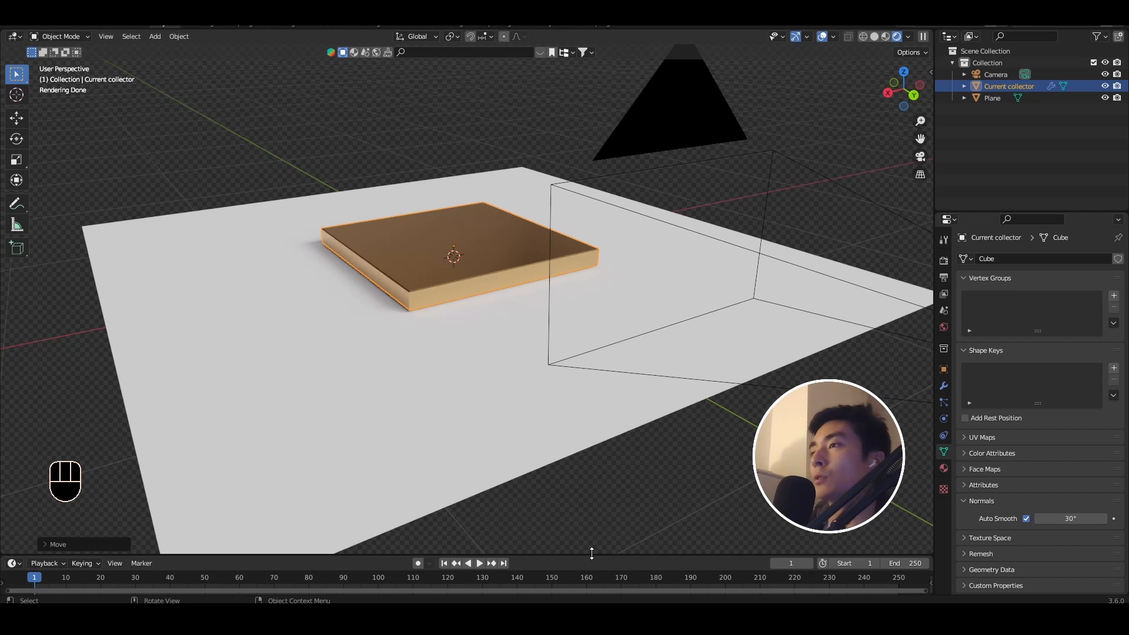
Enlarge the timeline area below the 3D view and change it to a Geometry Node Editor.
drag(592, 553, 573, 289)
shift+middle_drag(563, 202, 598, 252)
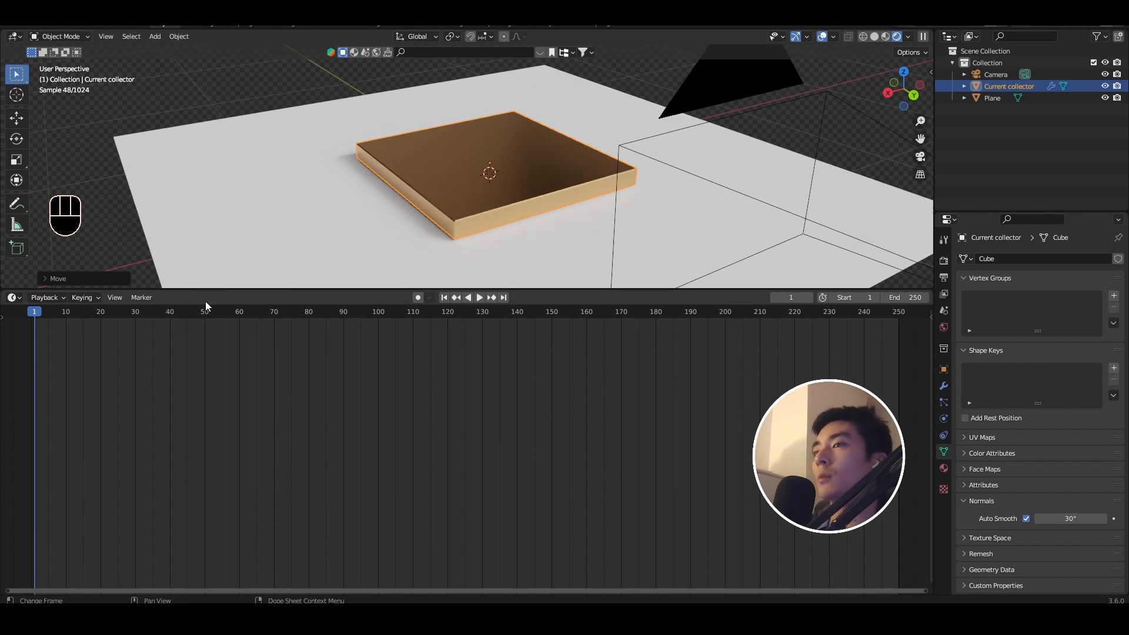
click(16, 298)
click(53, 396)
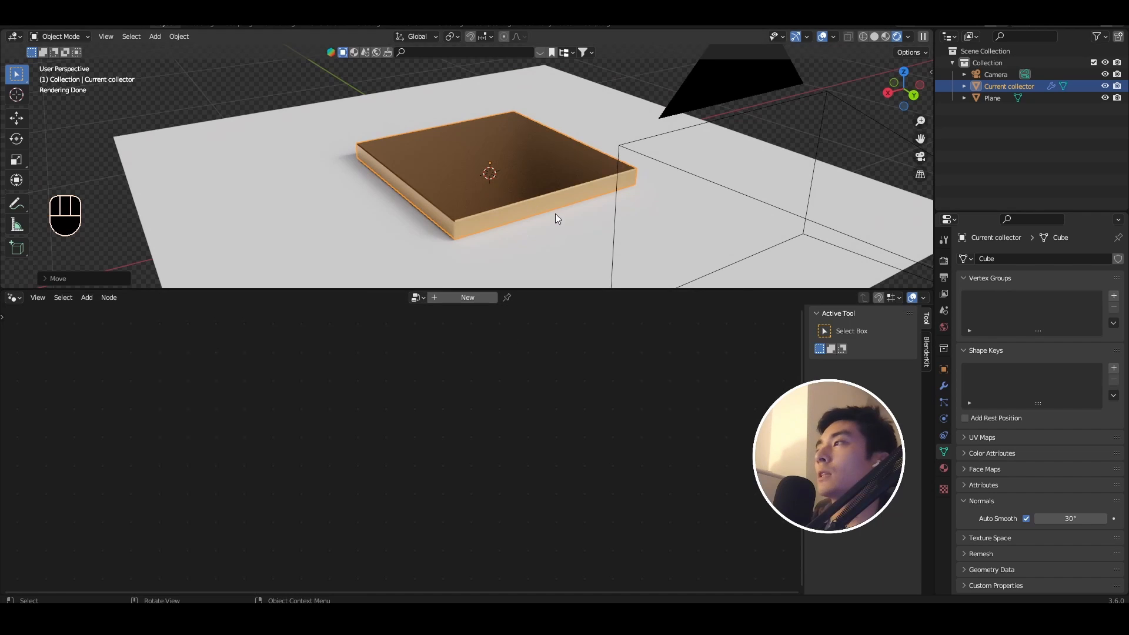
Add a cube standing on the current collector, scale it to the collector's footprint, and rename it "Electrode material".
shift+middle_drag(558, 218, 444, 175)
key(shift+a)
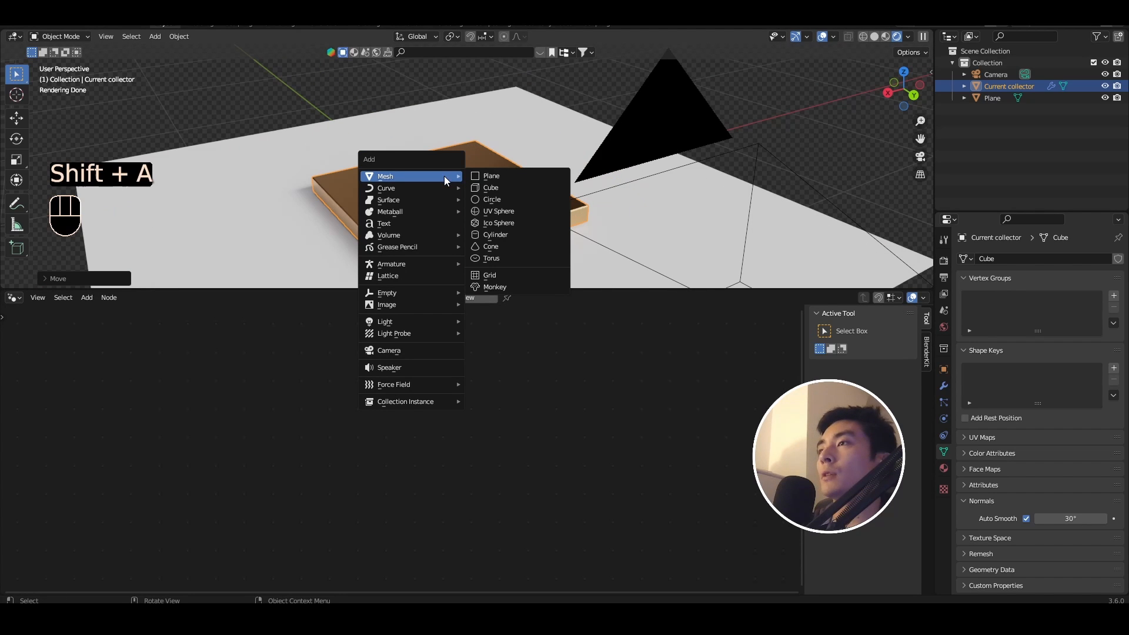
click(518, 187)
key(s)
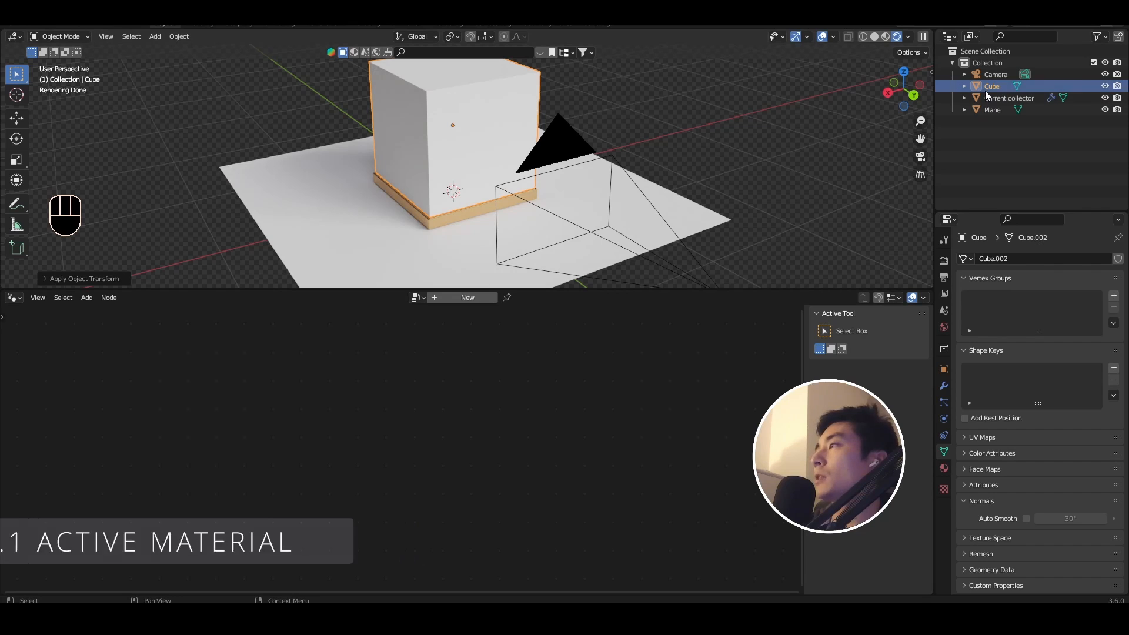
double_click(986, 89)
text(Electrode material)
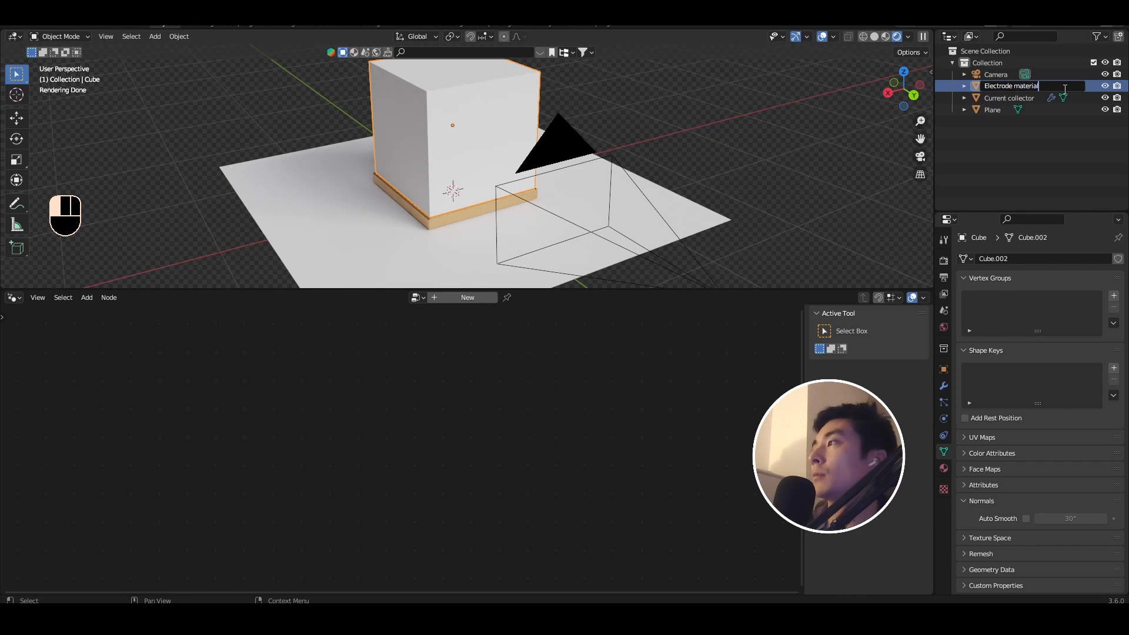
Create a geometry node group on the electrode material cube and name it "Electrode type basic".
click(475, 294)
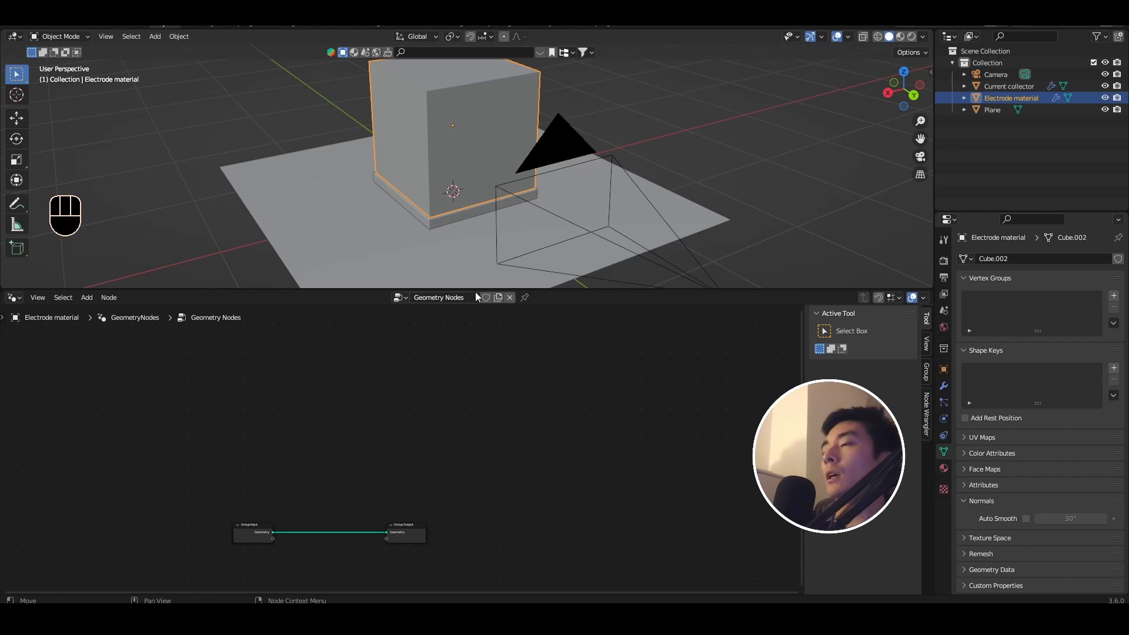
middle_drag(462, 438, 487, 429)
double_click(446, 298)
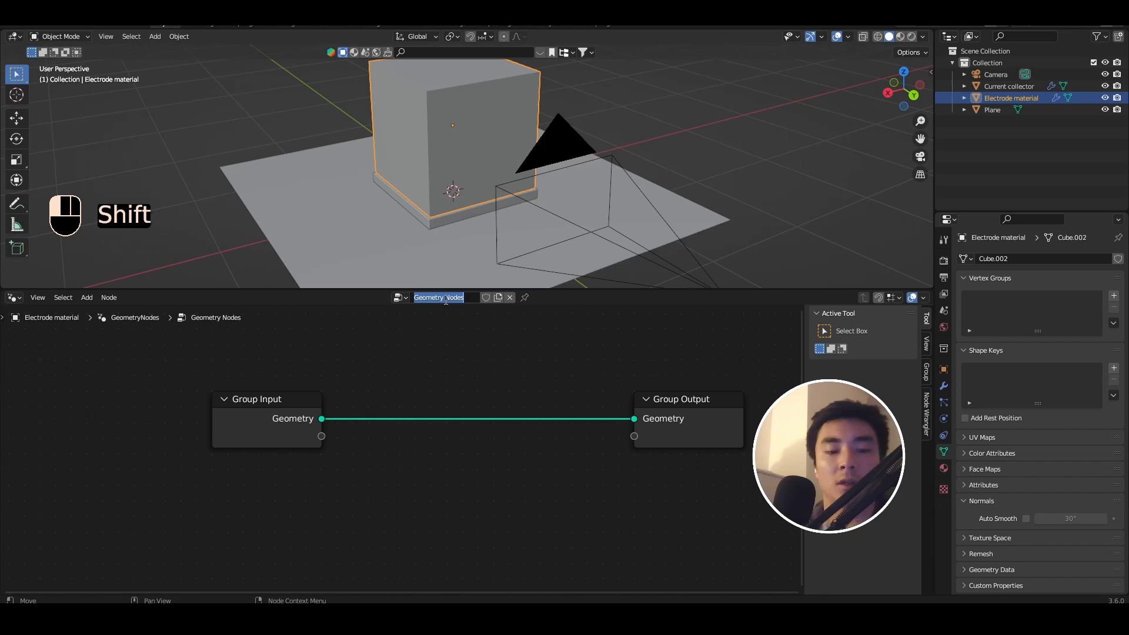
text(Ele)
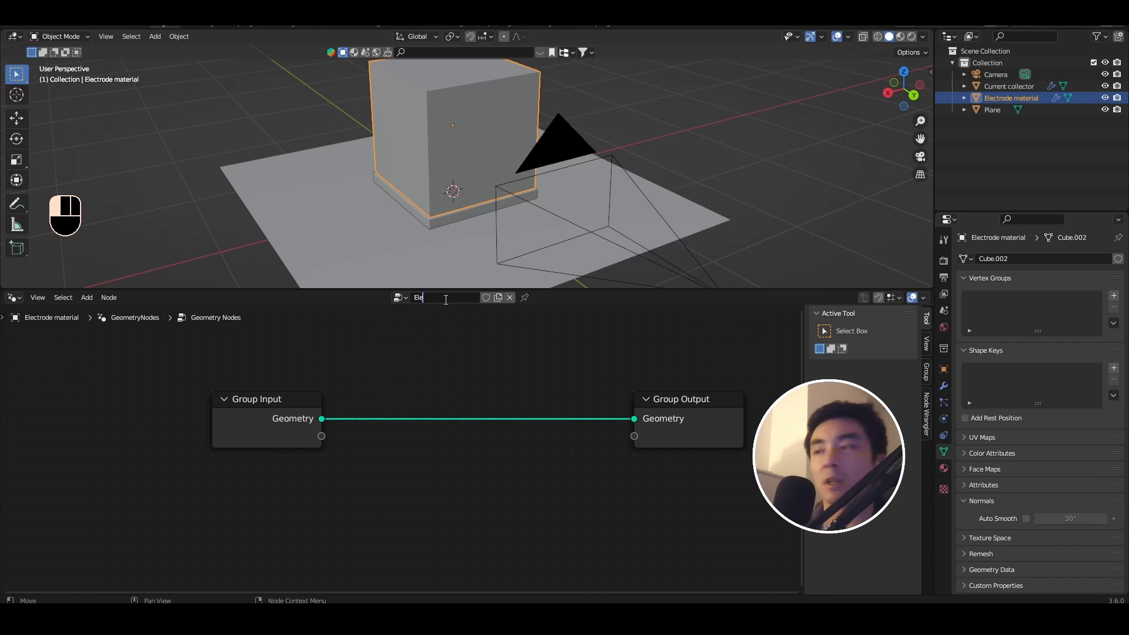
text(ctrode type basic)
key(Return)
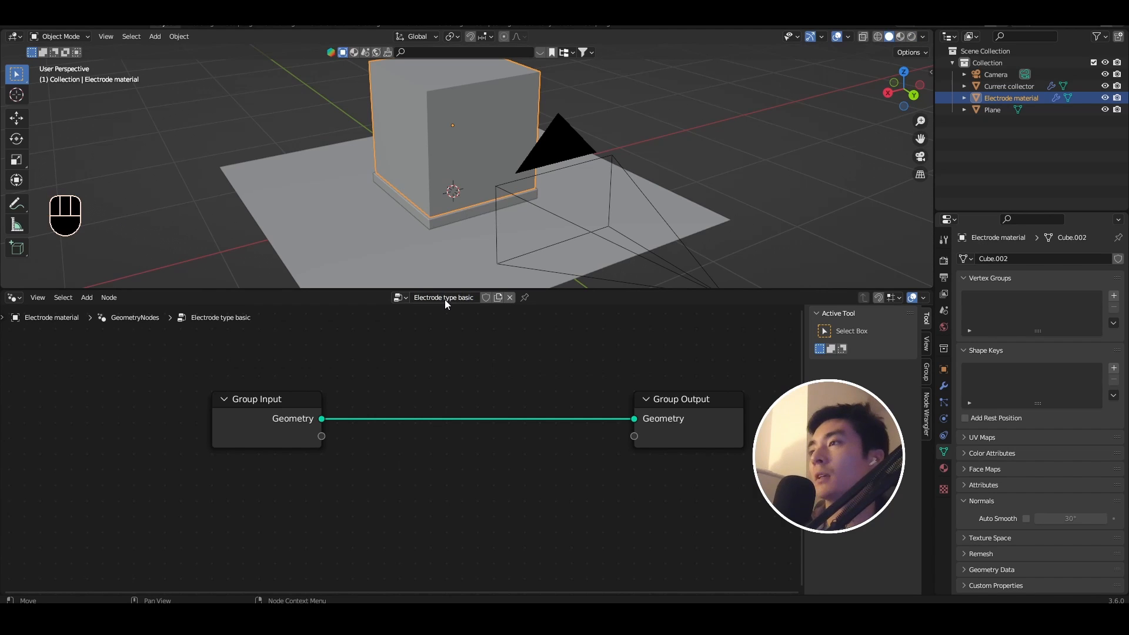
Insert a Mesh to Volume node between Group Input and Group Output and set its exterior band width to 0.01 m.
shift+middle_drag(471, 160, 470, 206)
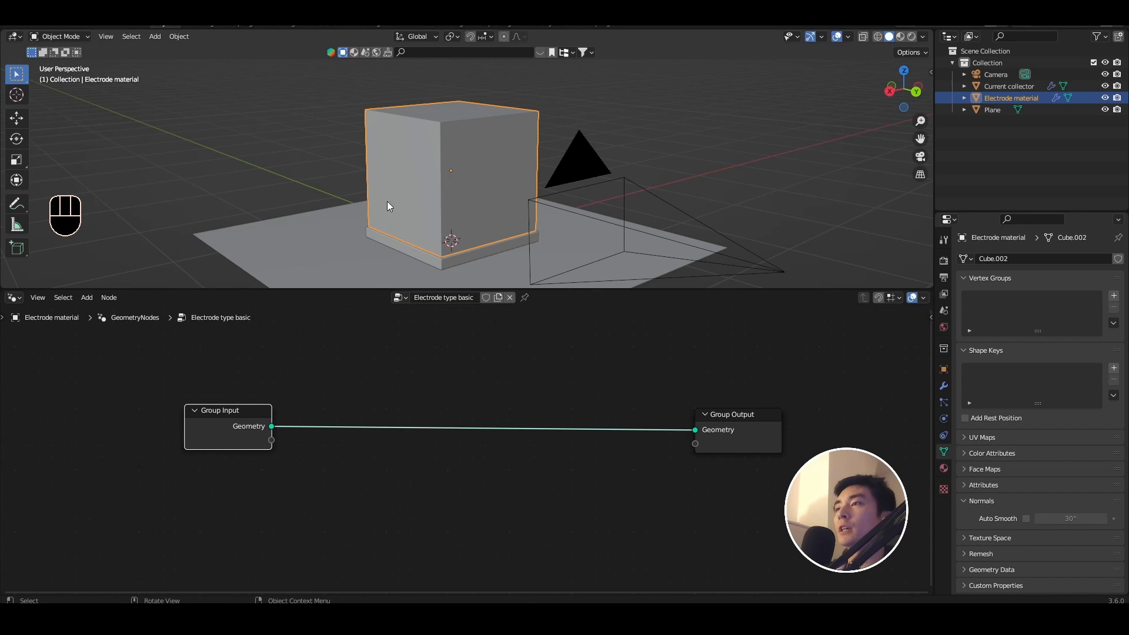
middle_drag(281, 403, 249, 432)
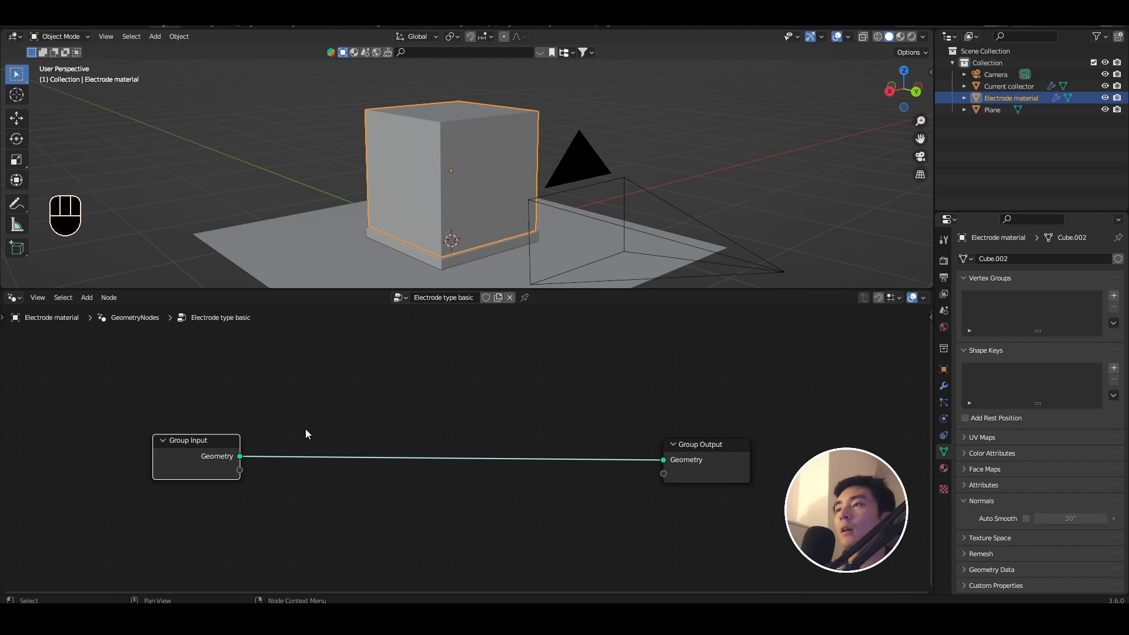
key(shift+a)
click(276, 306)
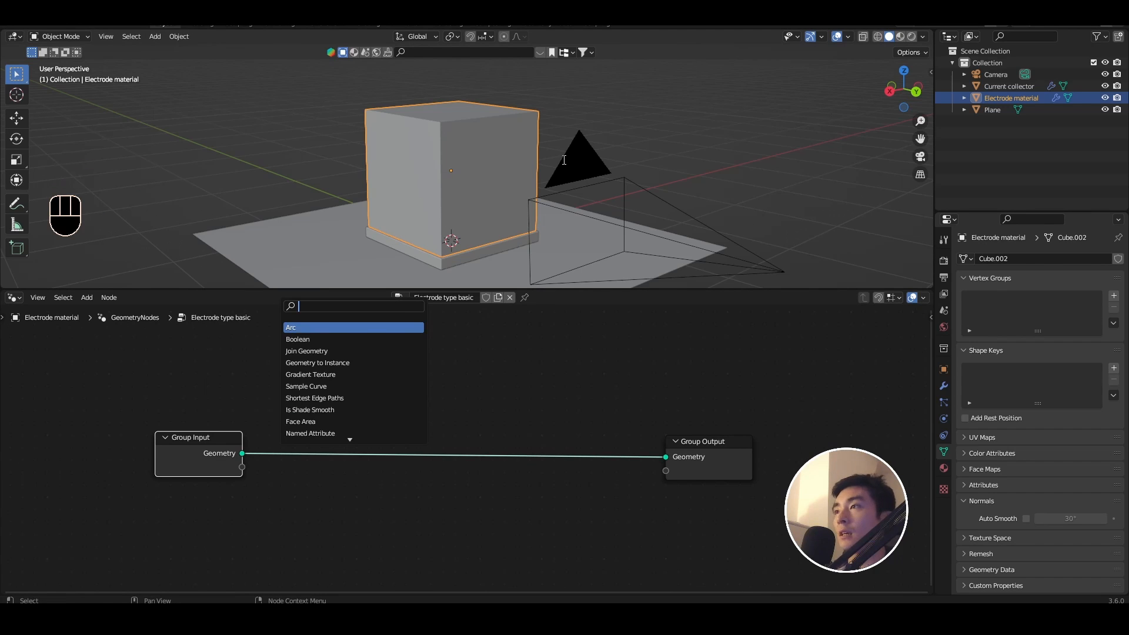
text(mesh to)
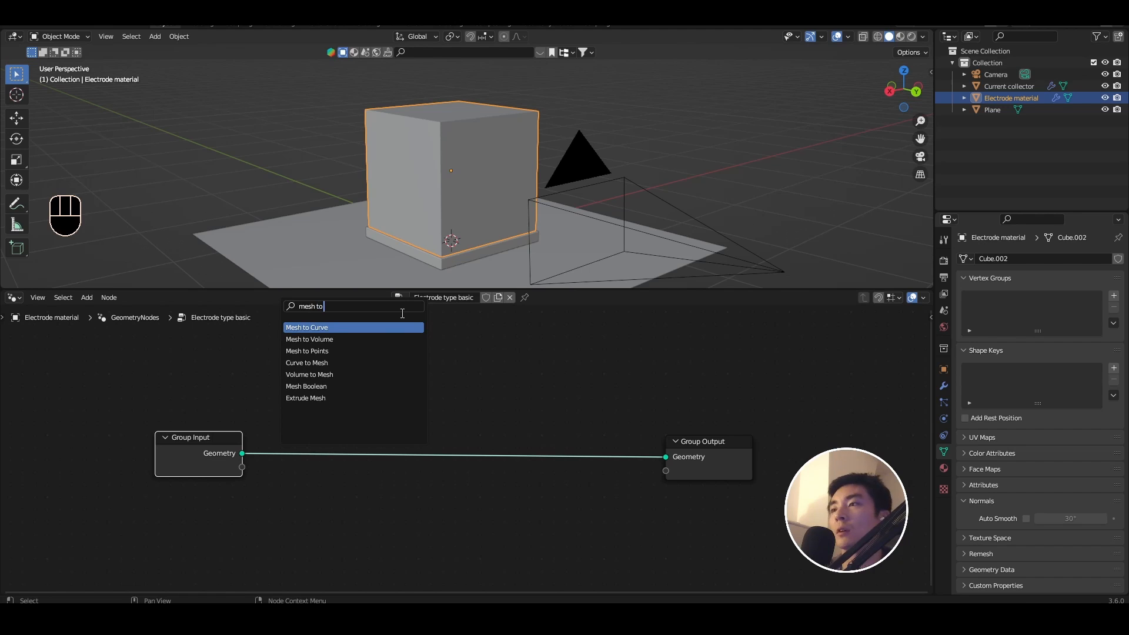
key(Down)
key(Return)
click(416, 425)
click(345, 478)
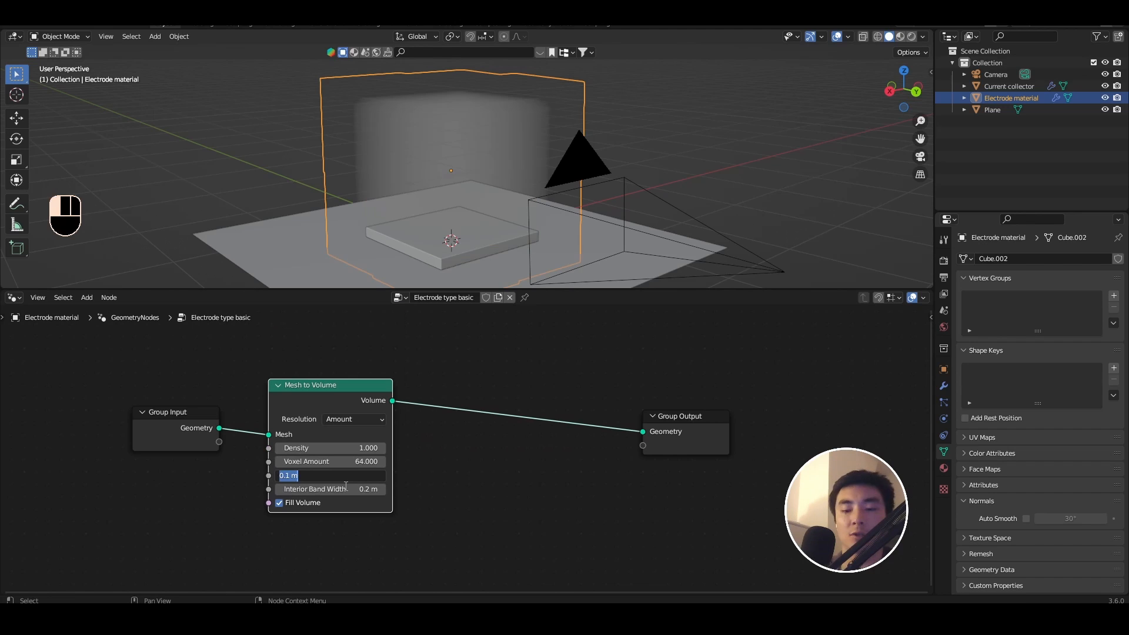
click(346, 485)
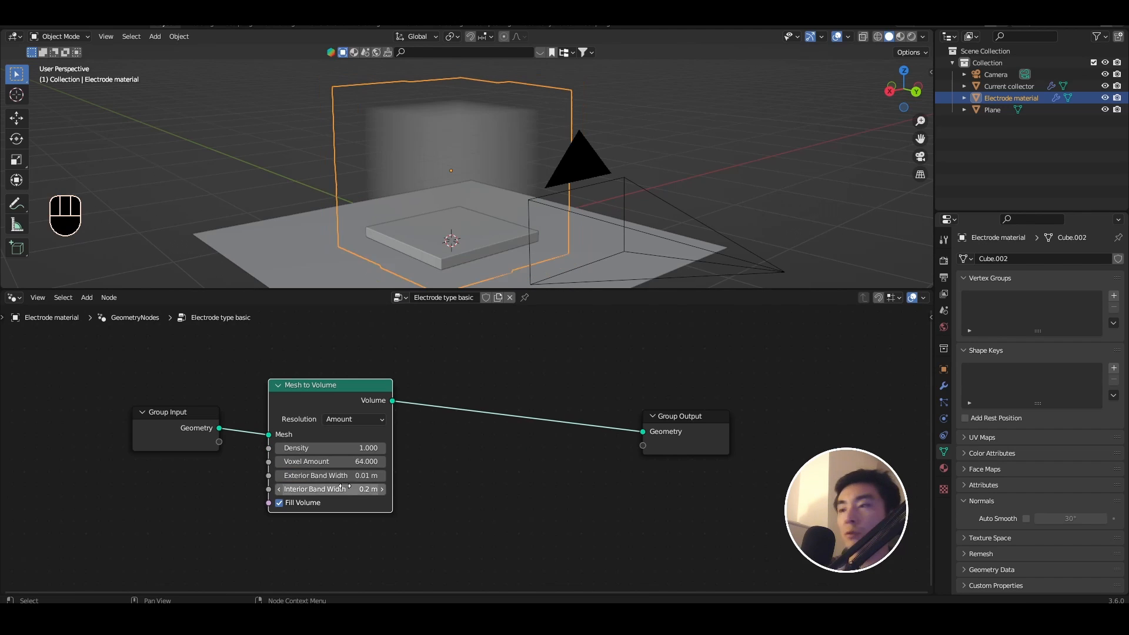
Insert a Distribute Points in Volume node between Mesh to Volume and Group Output and raise its density to 33.9.
middle_drag(453, 418, 293, 406)
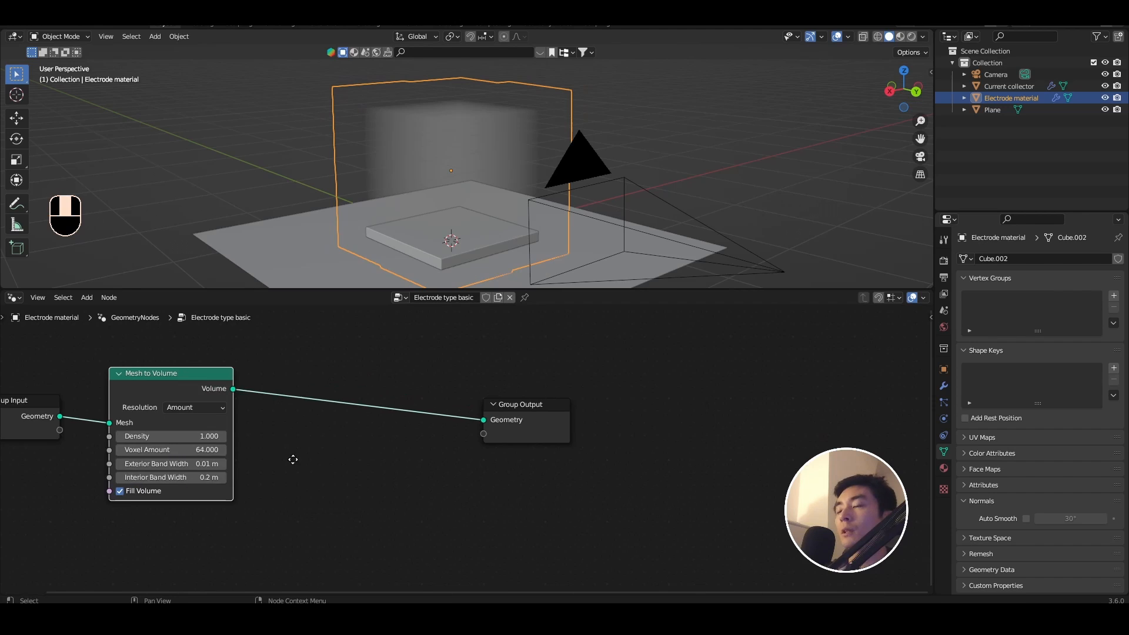
key(shift+a)
key(Escape)
key(shift+a)
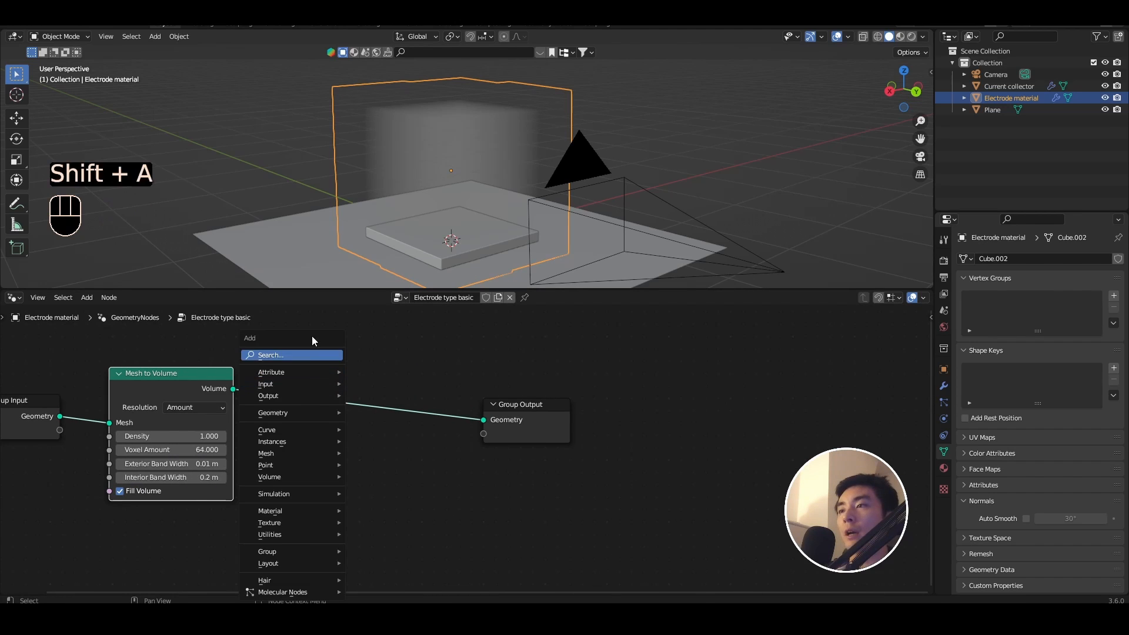
click(310, 355)
text(distribu)
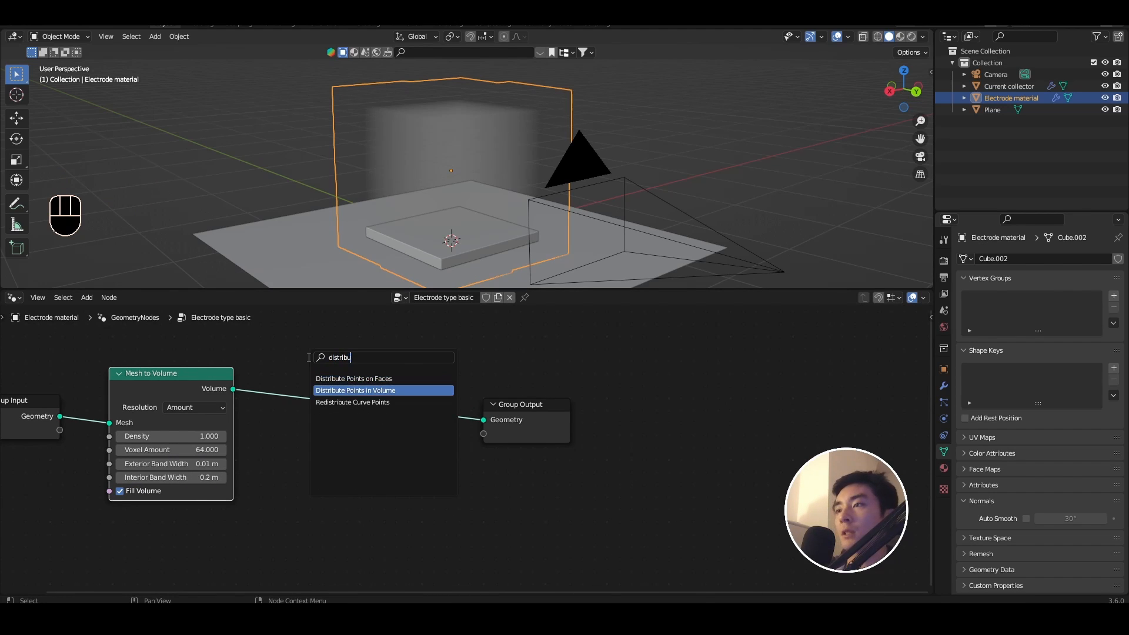
click(355, 390)
click(347, 411)
drag(347, 412, 398, 461)
Make room before Group Output and insert an Instance on Points node between it and Distribute Points in Volume.
middle_drag(569, 489, 430, 495)
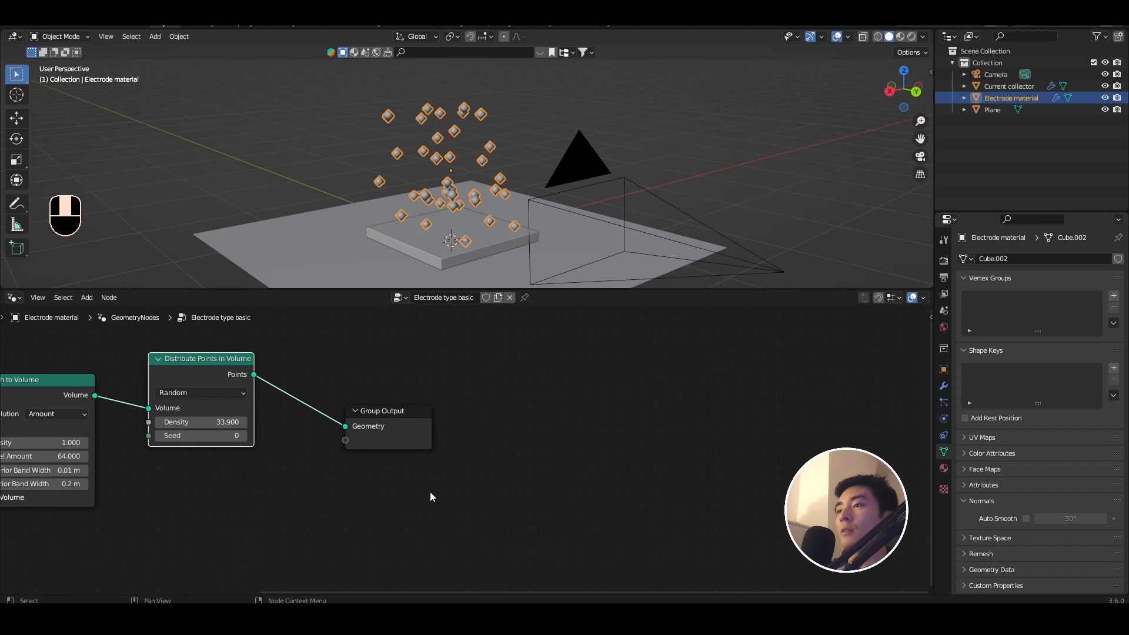
drag(403, 424, 582, 414)
key(shift+a)
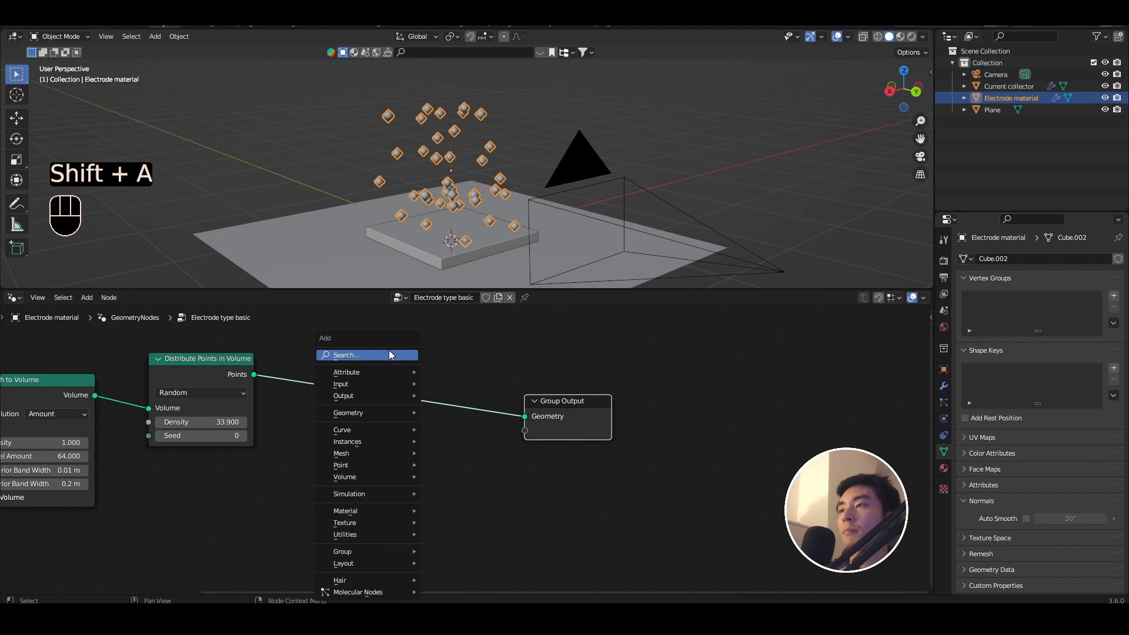
text(instance on)
key(Return)
click(391, 359)
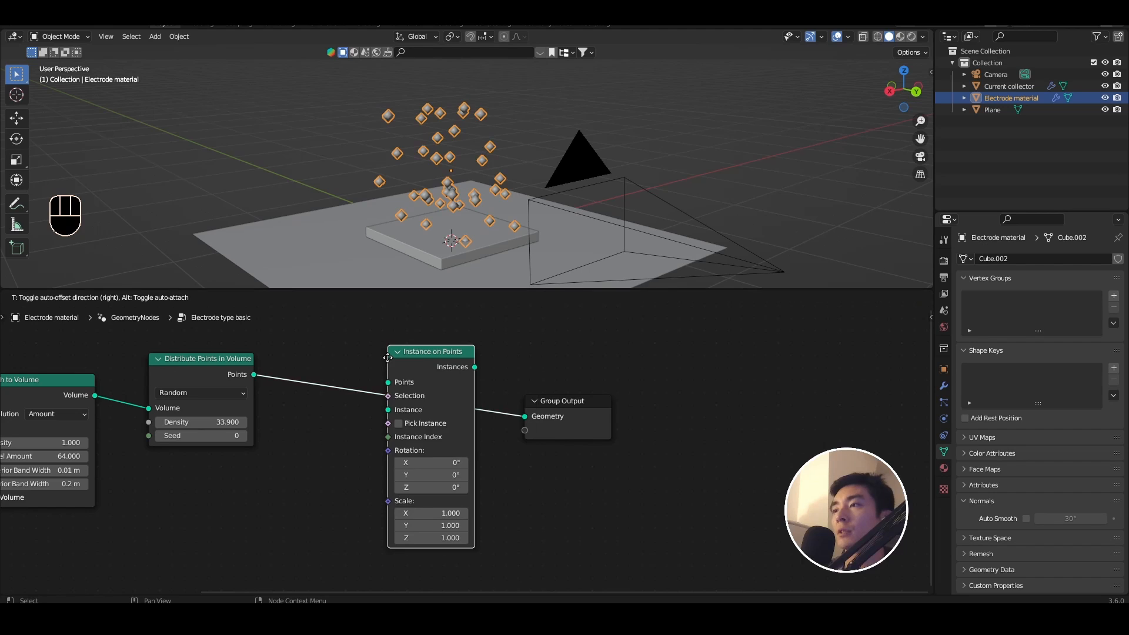
Add a Set Material node feeding the Instance input of Instance on Points.
middle_drag(504, 386, 679, 375)
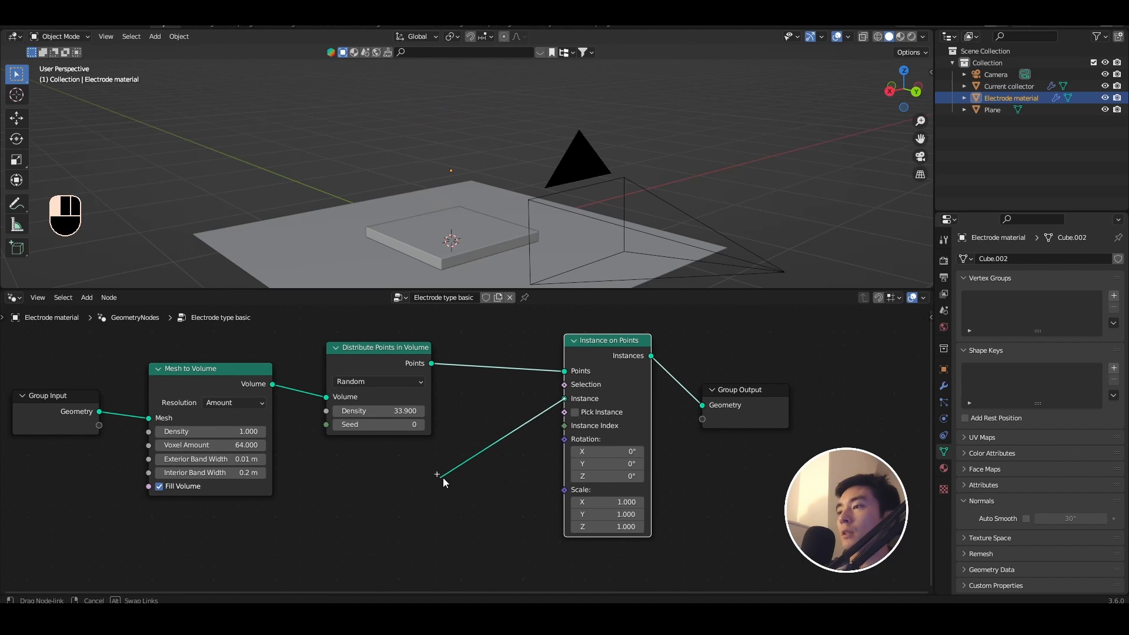
key(shift+a)
text(set mater)
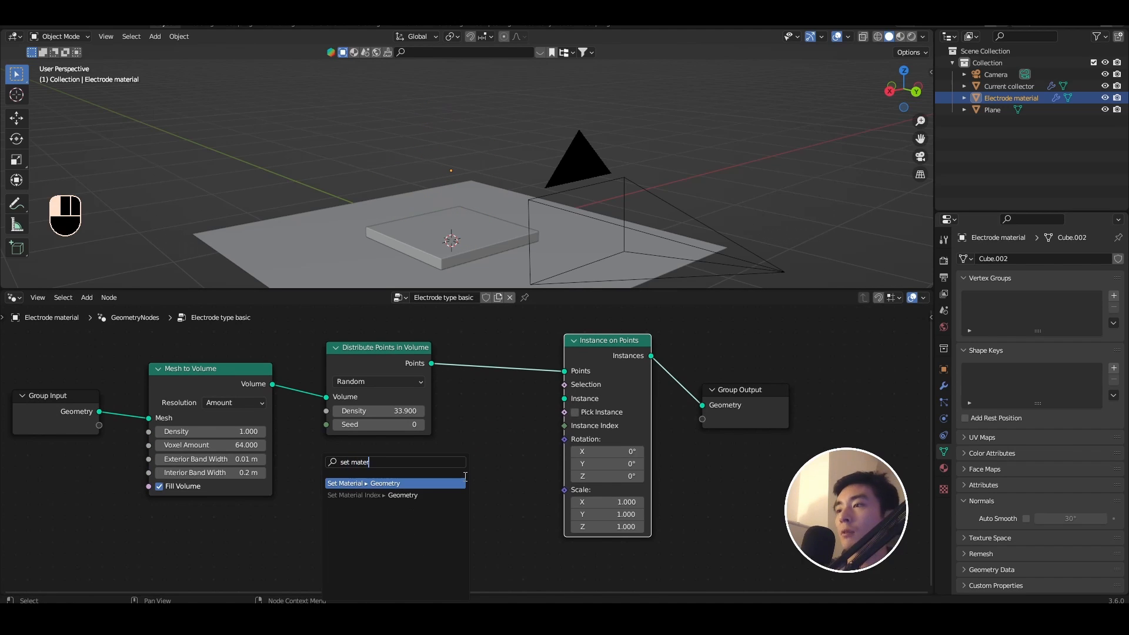
key(Return)
click(404, 479)
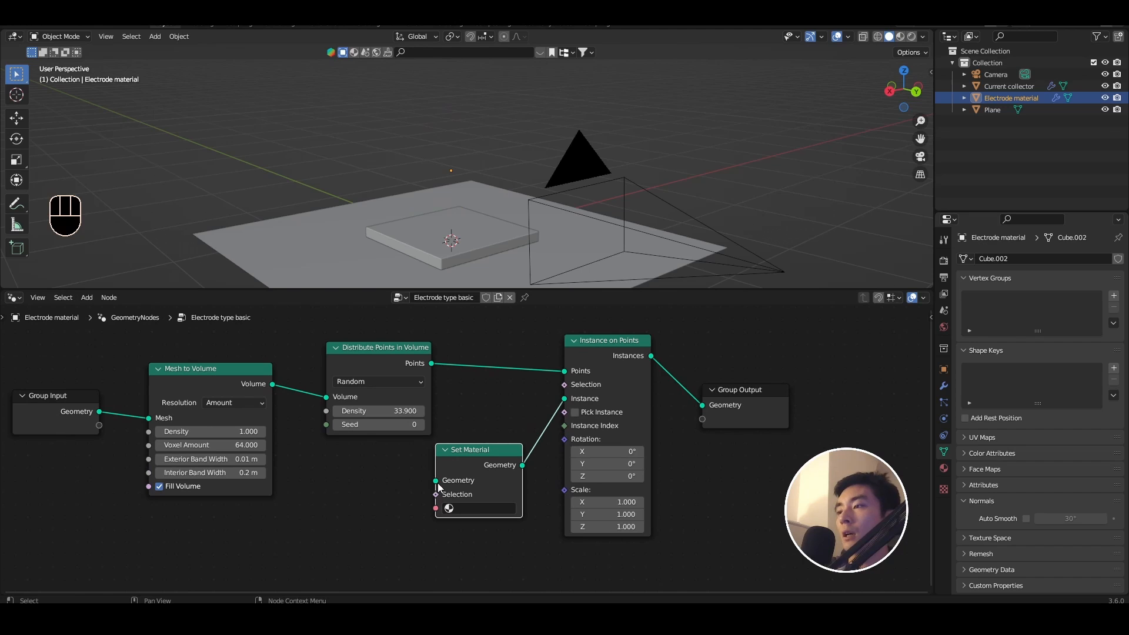
Add a Points node feeding the Geometry input of Set Material, keeping its radius at 0.1 m.
drag(438, 484, 397, 511)
text(points)
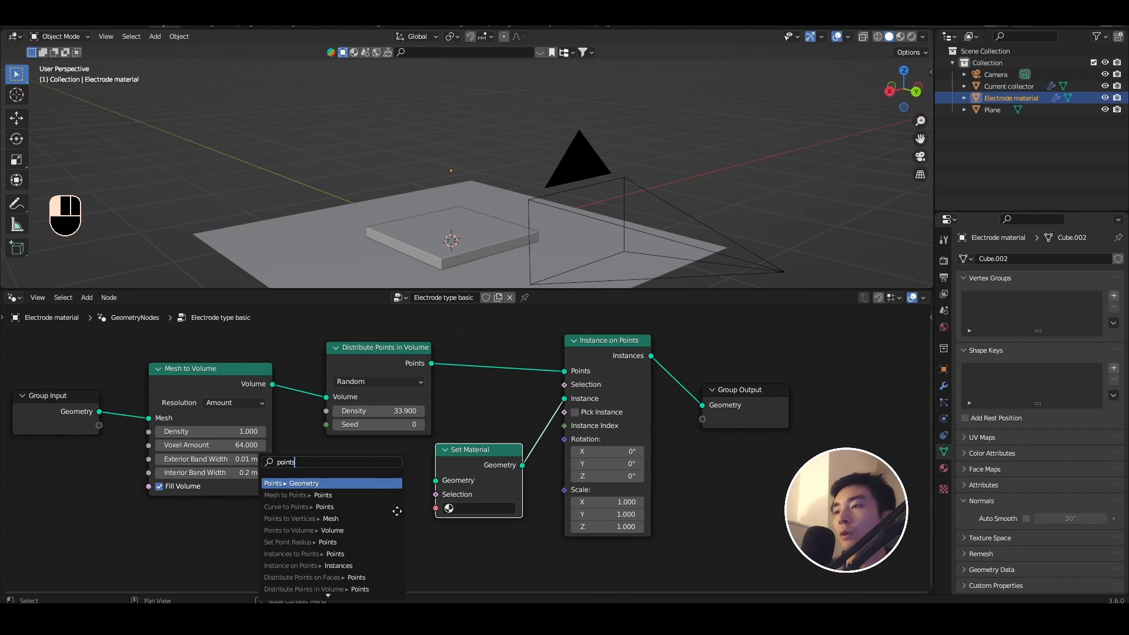
key(Return)
middle_drag(493, 556, 500, 493)
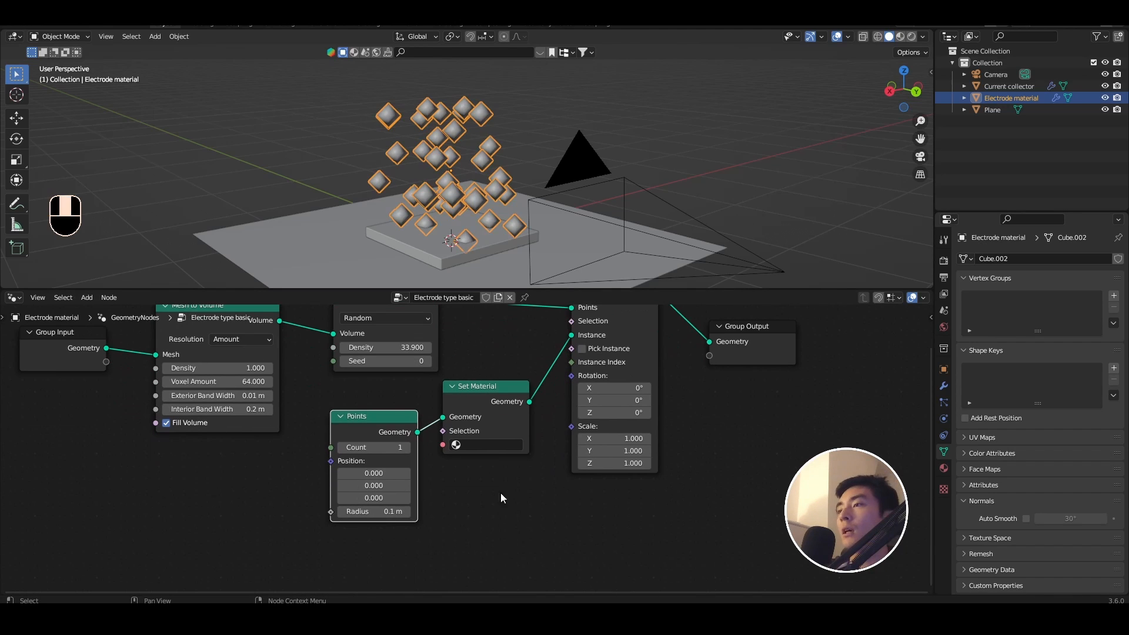
click(389, 511)
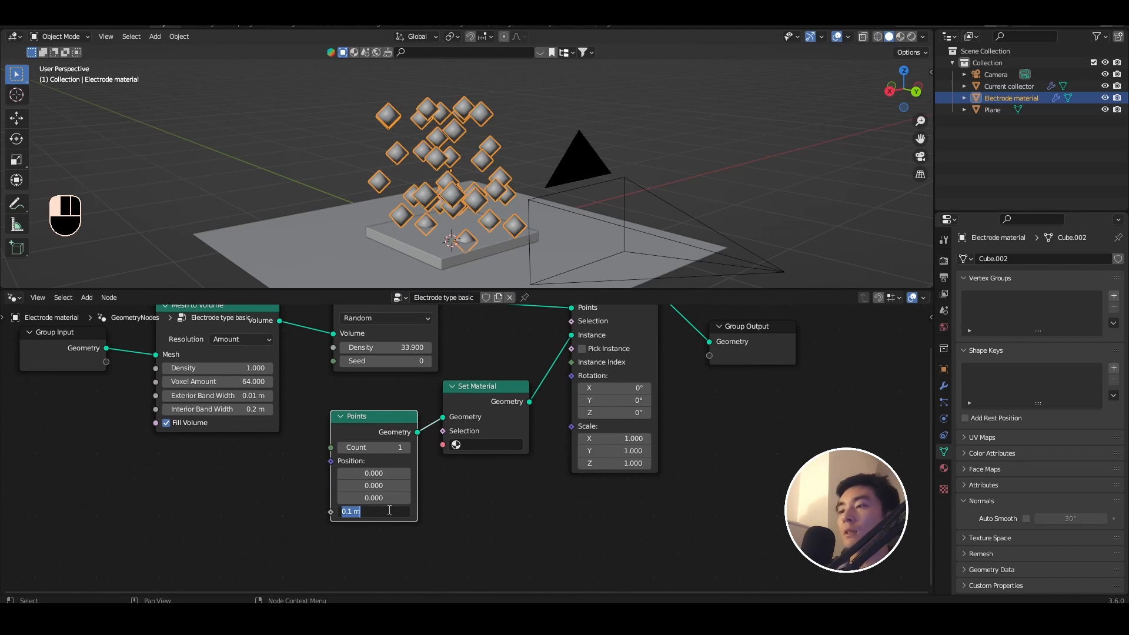
click(334, 502)
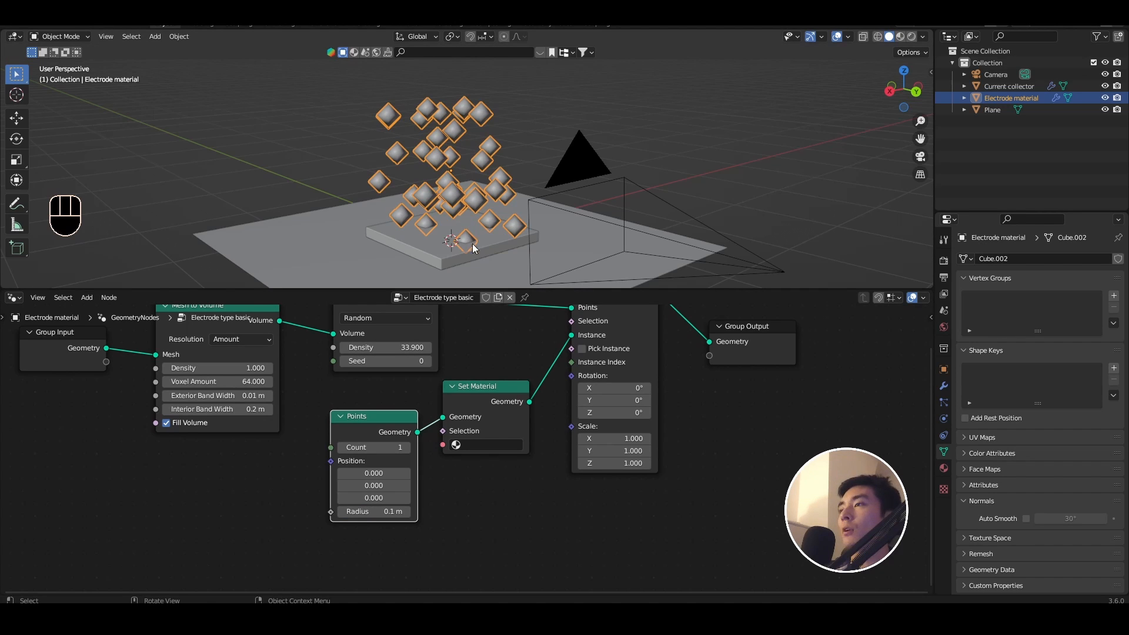
Switch the 3D view to rendered shading to show the instanced points as spheres.
click(911, 37)
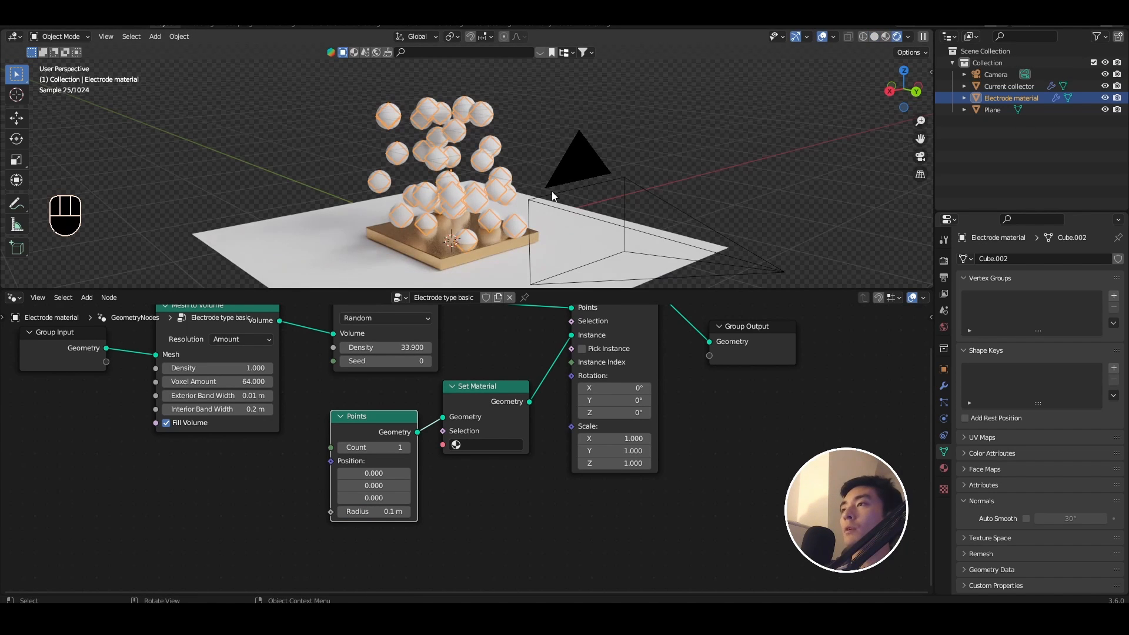
scroll(551, 192, up, 1)
middle_drag(482, 196, 523, 188)
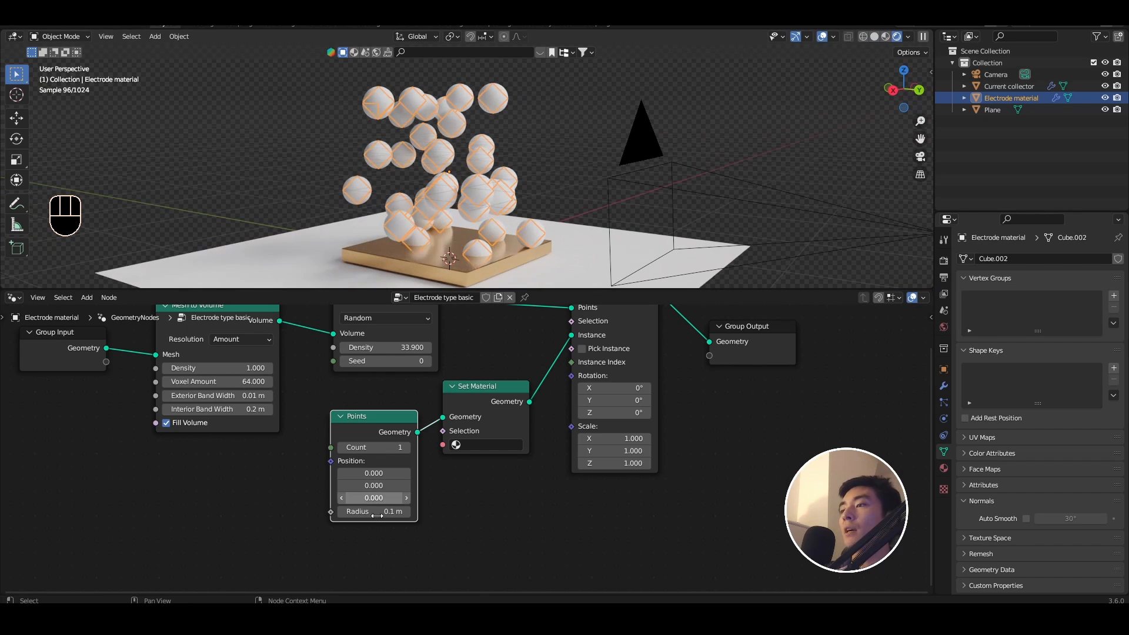
Change the distribution method of Distribute Points in Volume to Grid.
scroll(435, 495, down, 2)
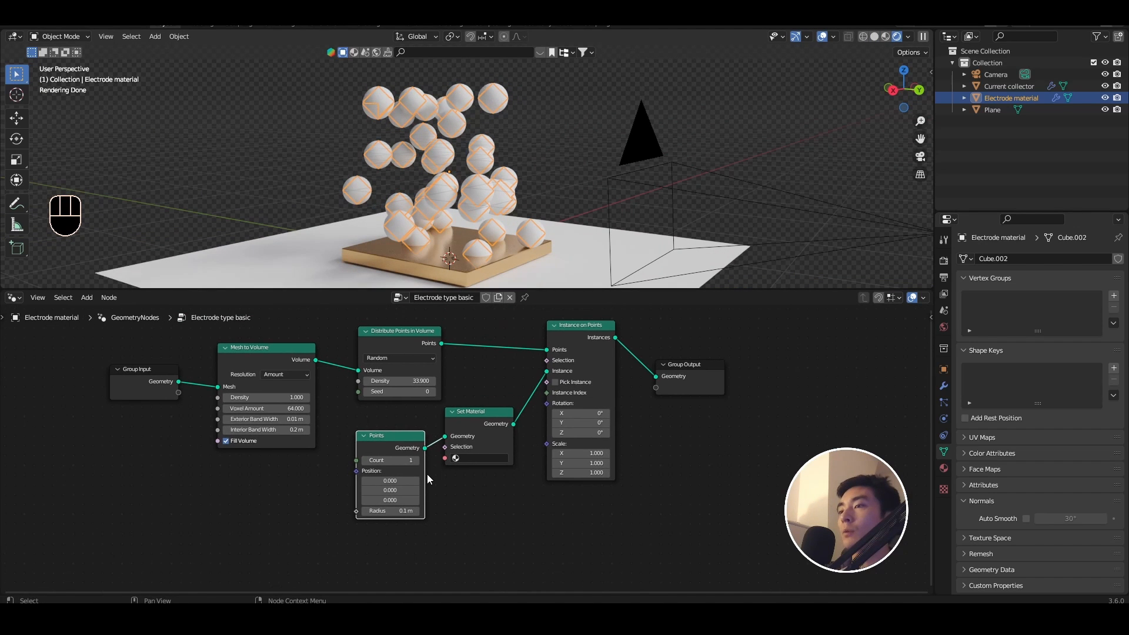
click(398, 358)
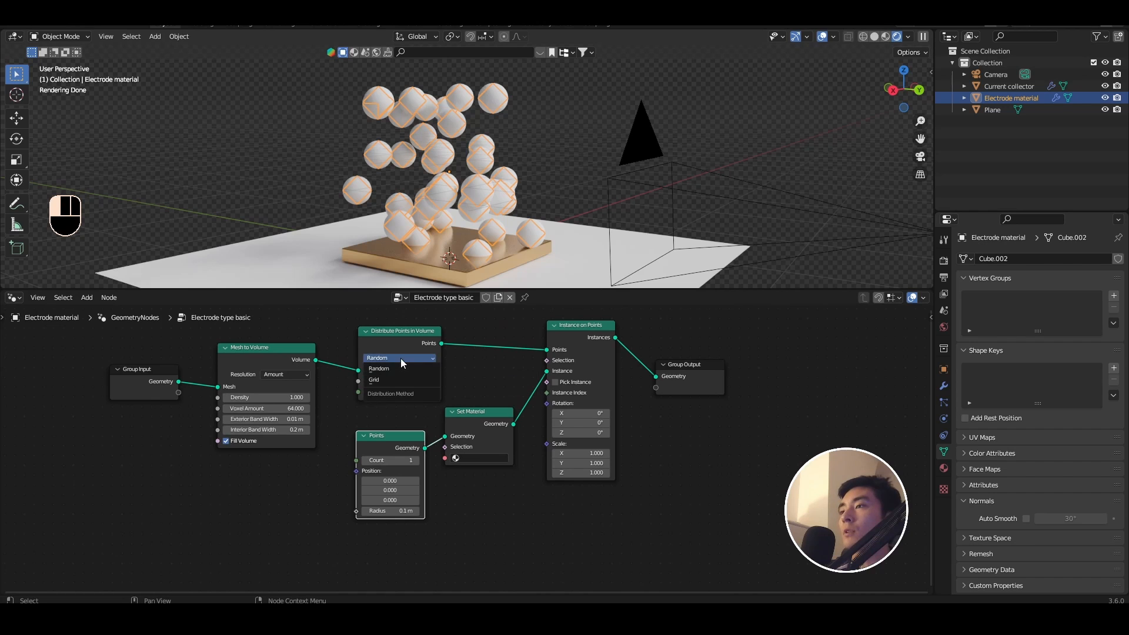
click(403, 379)
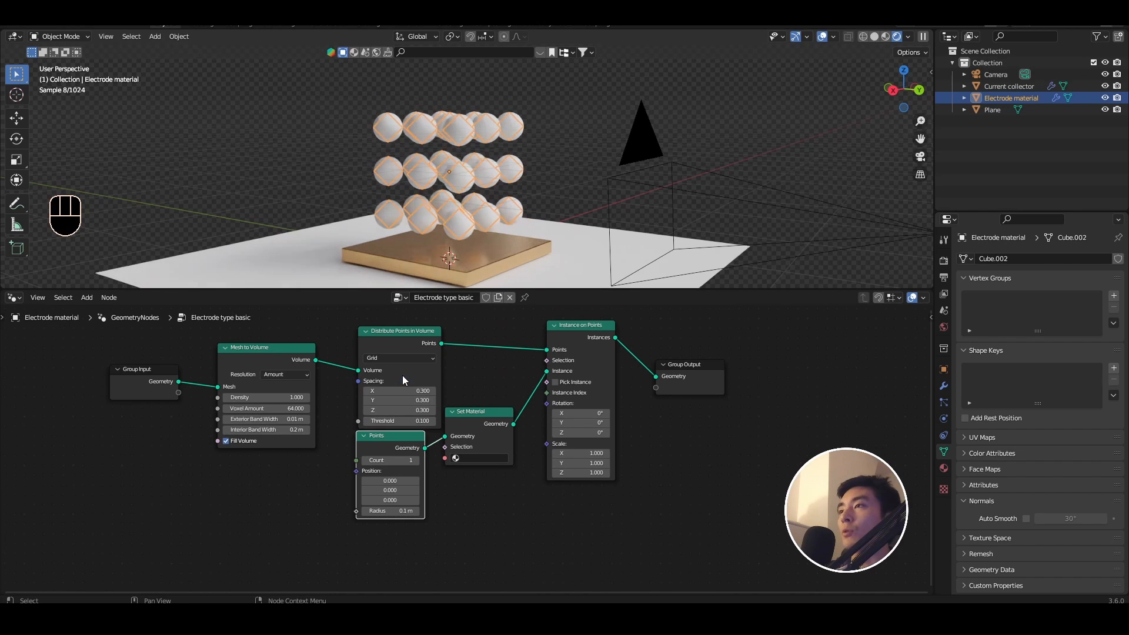
mouse_move(530, 199)
middle_down()
mouse_move(514, 228)
mouse_move(524, 192)
middle_up()
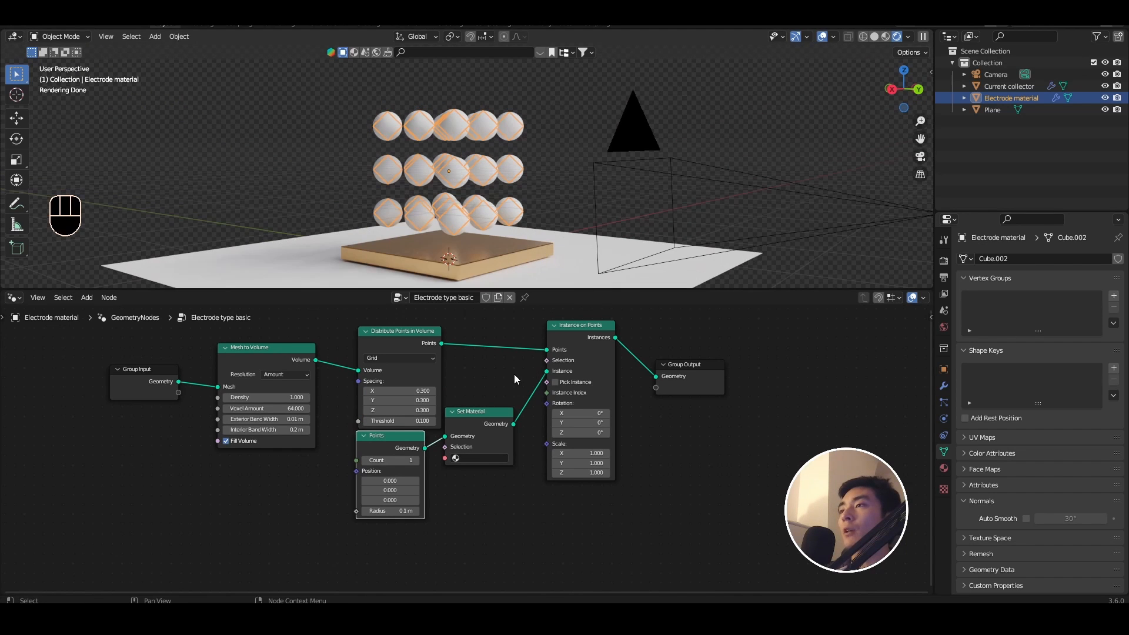
Spread out the Group Input, Mesh to Volume, Points and Set Material nodes to give the node tree more room.
scroll(237, 380, down, 4)
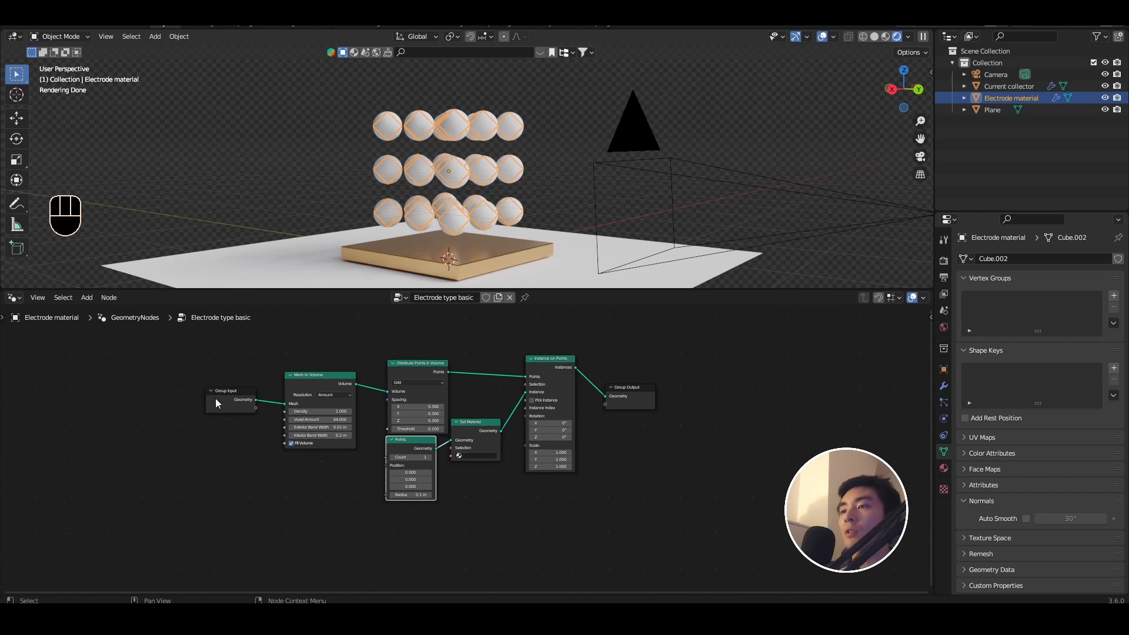
drag(215, 397, 168, 377)
drag(305, 379, 283, 366)
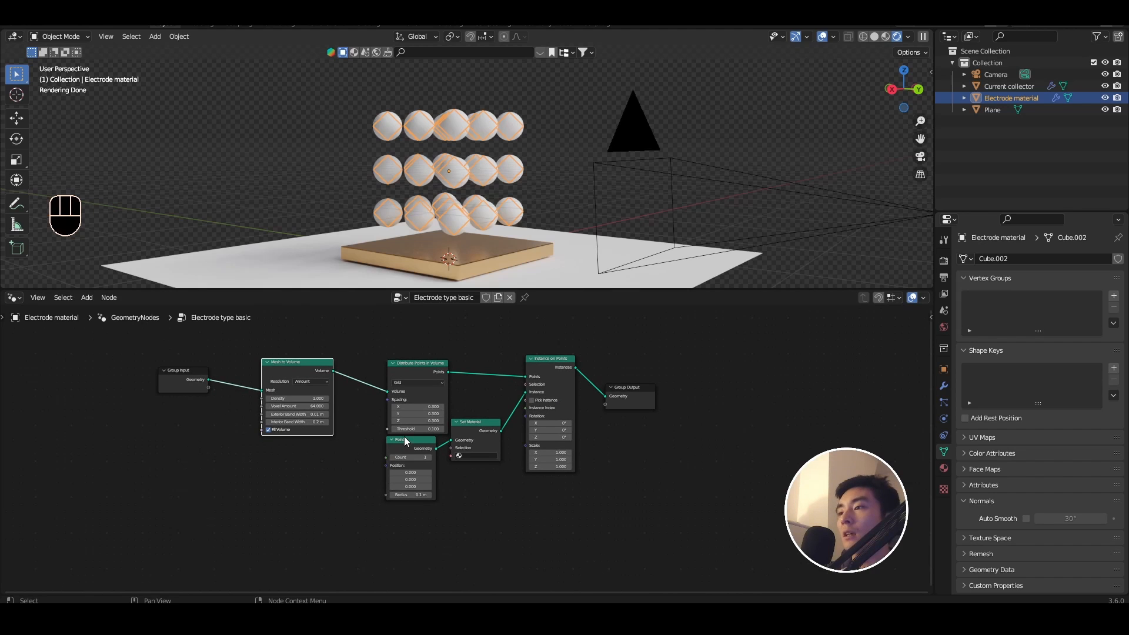
drag(405, 440, 410, 455)
drag(475, 431, 478, 444)
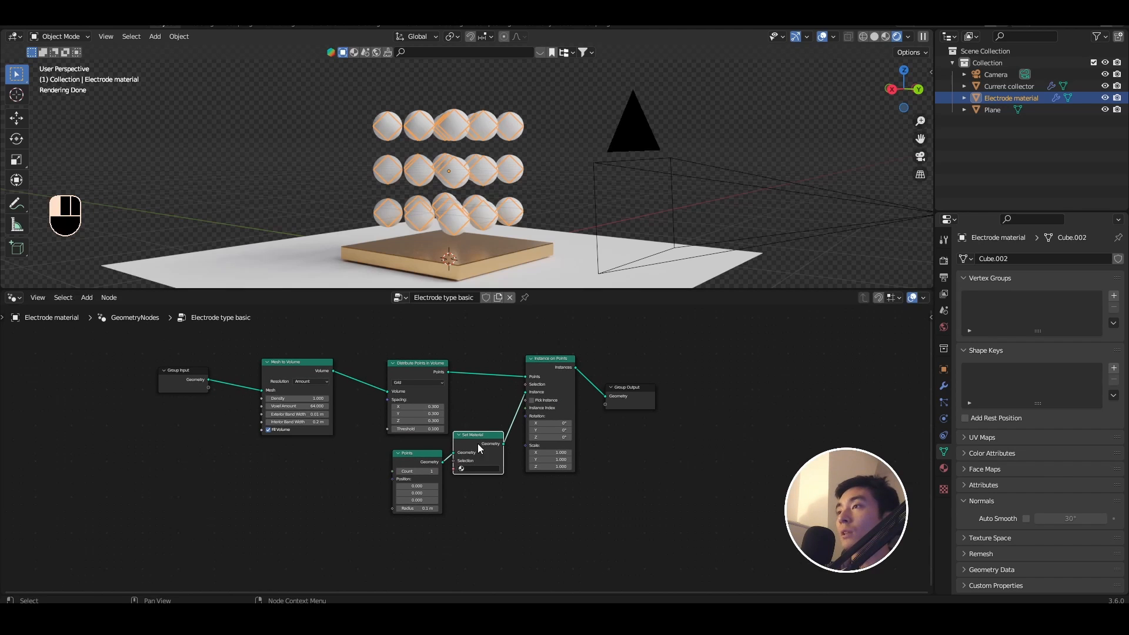
Reduce the radius of the Points node, trying 0.02 m and settling on 0.05 m.
scroll(468, 451, up, 2)
double_click(428, 532)
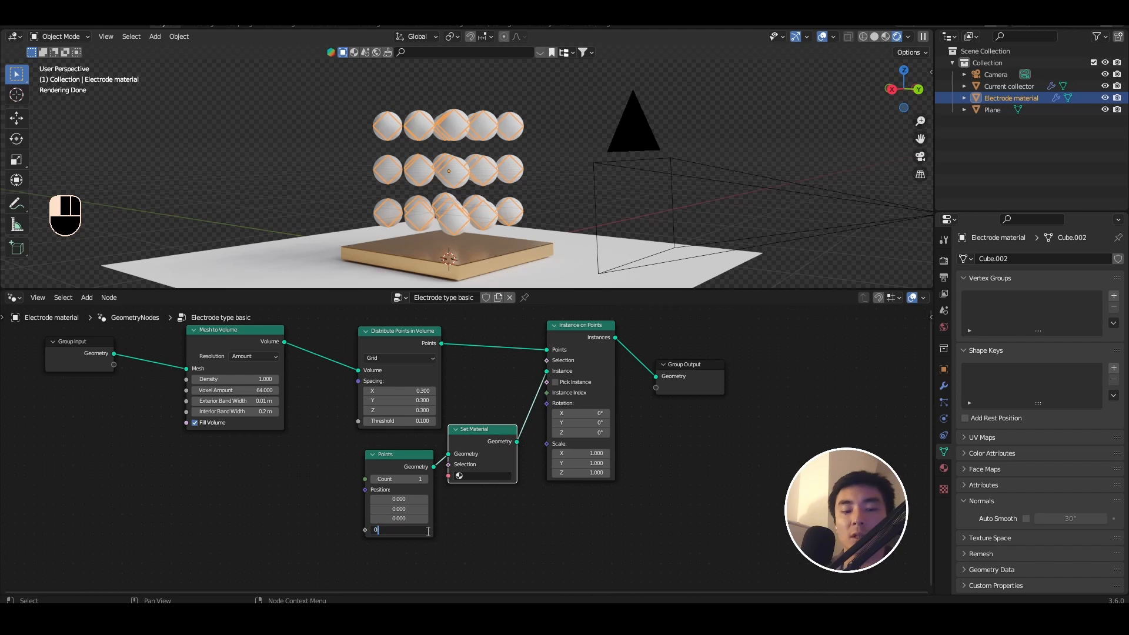
text(0.02)
key(Return)
double_click(403, 531)
text(05)
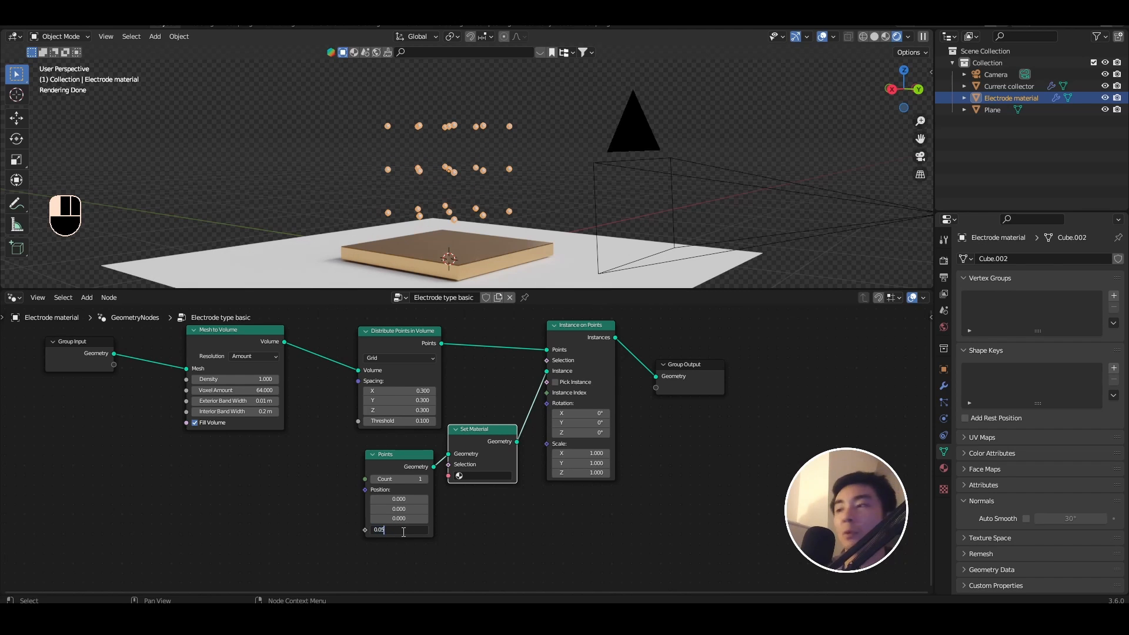
text(.05)
key(Return)
Drive the grid Spacing of Distribute Points in Volume with a new Value node set to 0.1.
scroll(333, 376, up, 2)
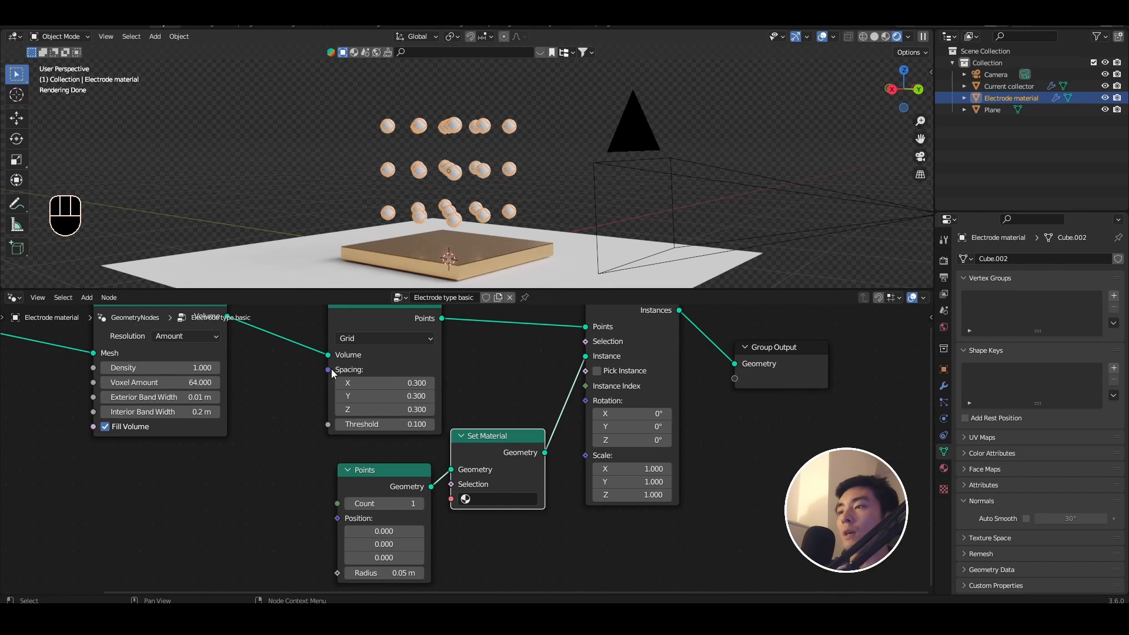
drag(331, 370, 265, 457)
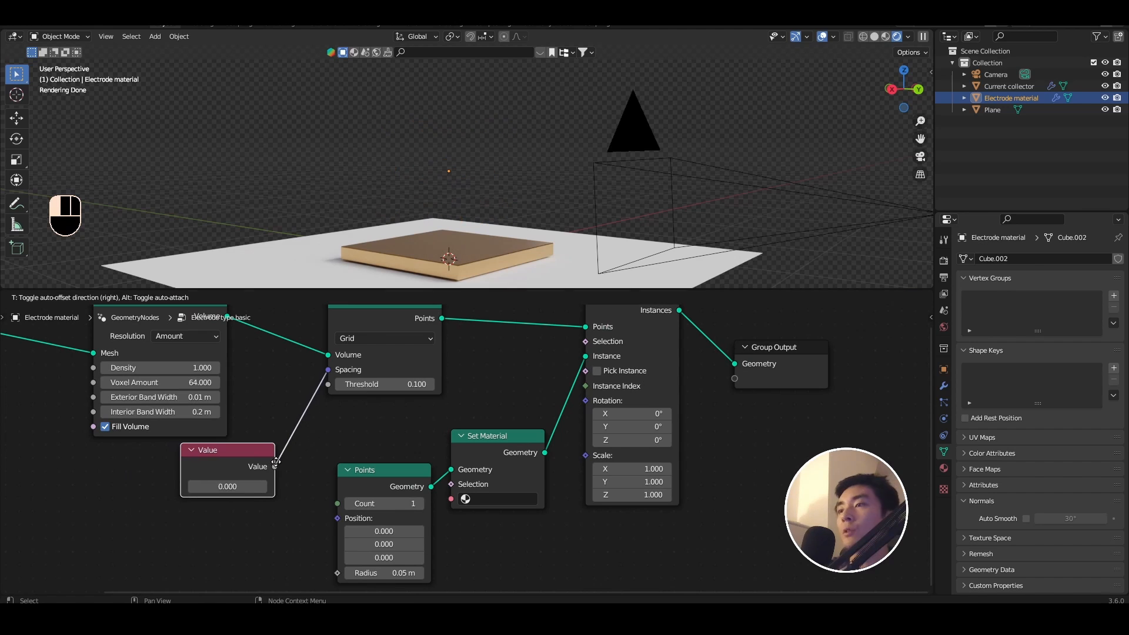
click(273, 463)
click(228, 488)
key(Return)
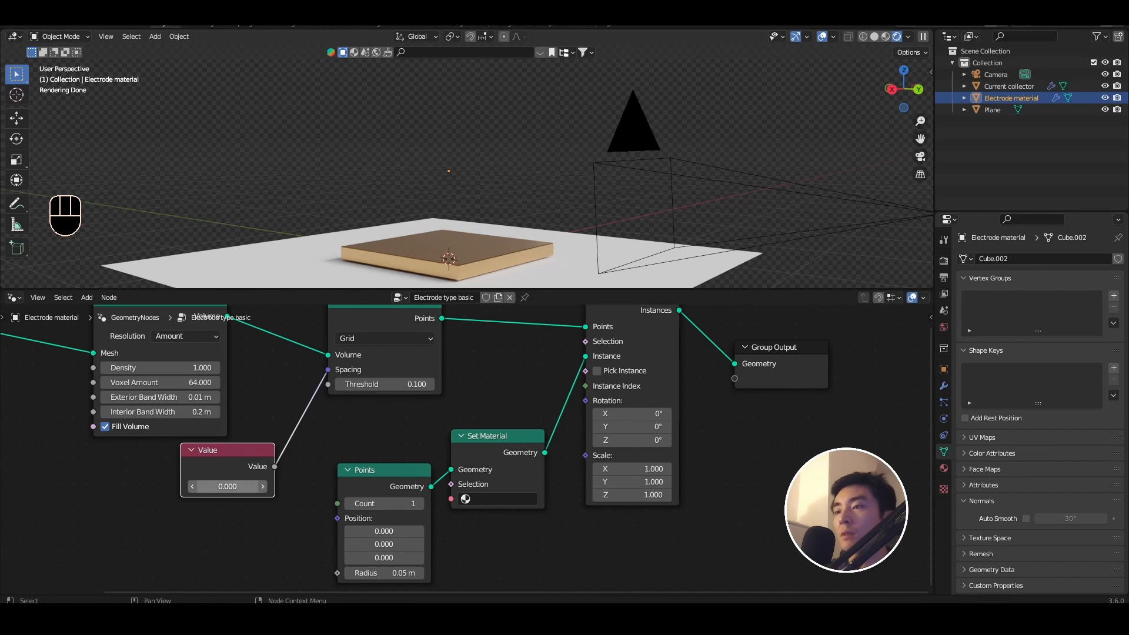
double_click(220, 489)
text(0.1)
key(Return)
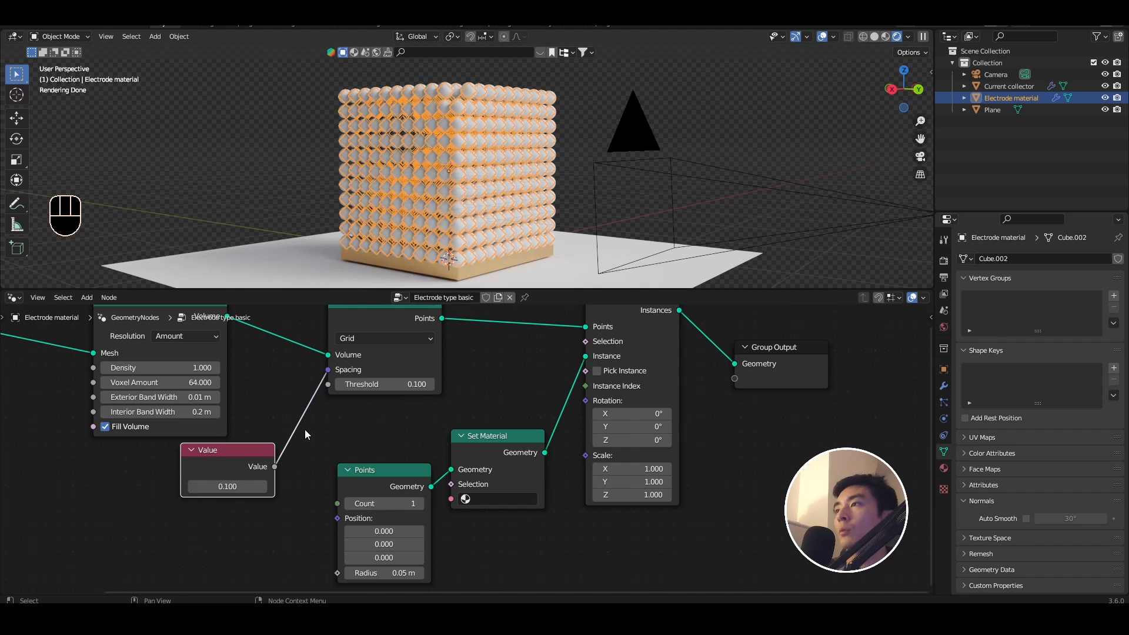
In Edit Mode, scale the electrode material cube along Z to roughly half its height and lower it onto the current collector.
click(548, 259)
click(533, 168)
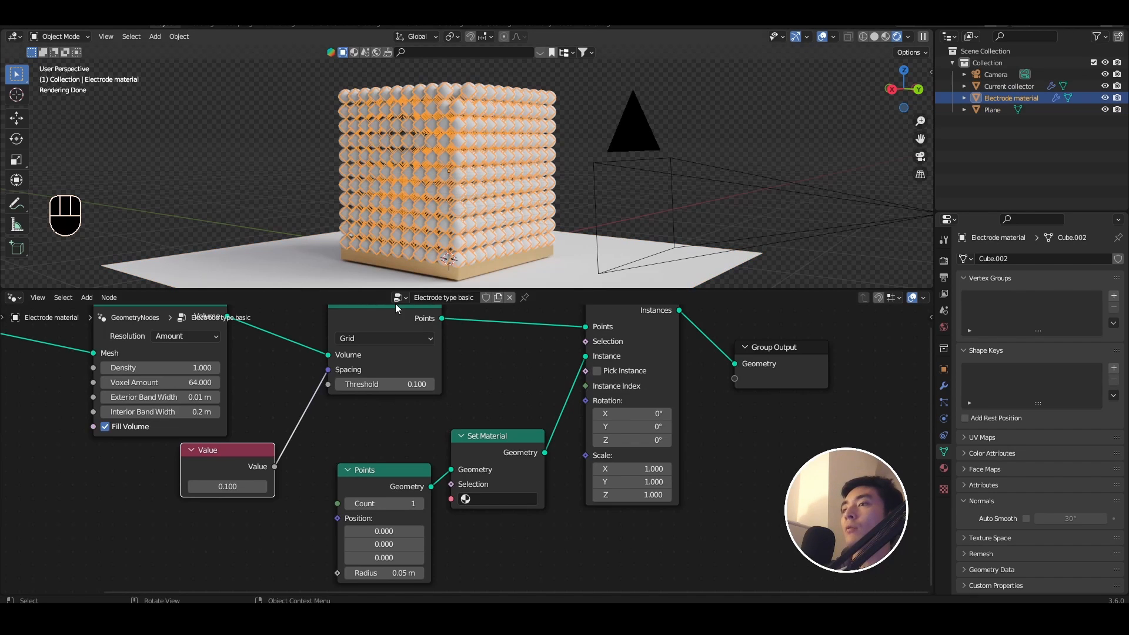
middle_drag(460, 210, 493, 249)
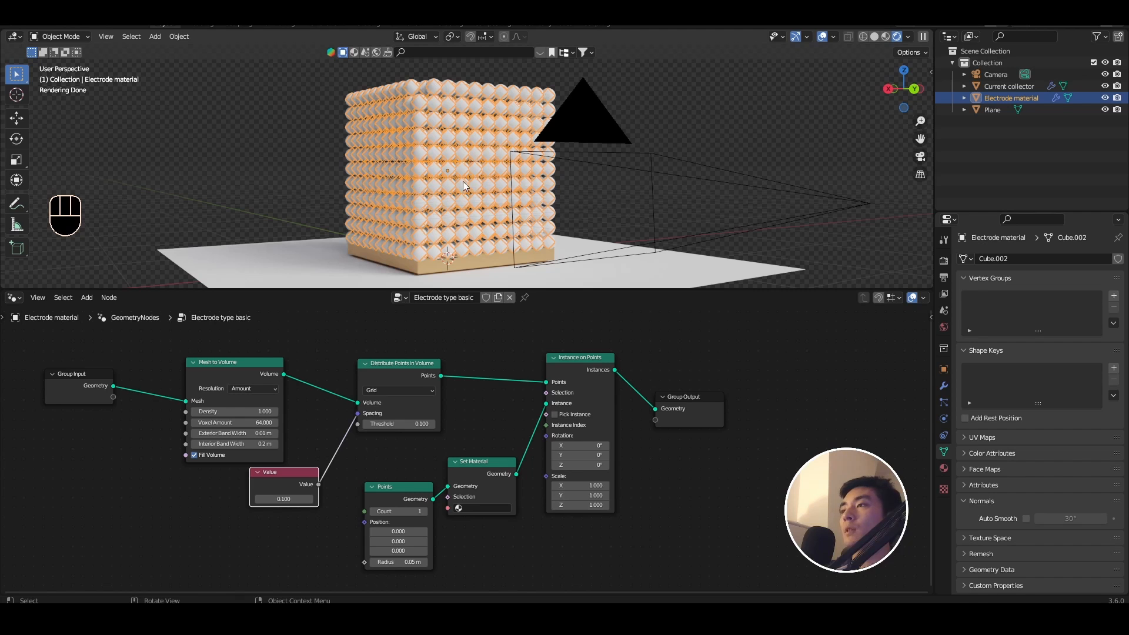
mouse_move(461, 210)
middle_down()
mouse_move(486, 218)
mouse_move(483, 205)
middle_up()
key(Tab)
key(s)
key(z)
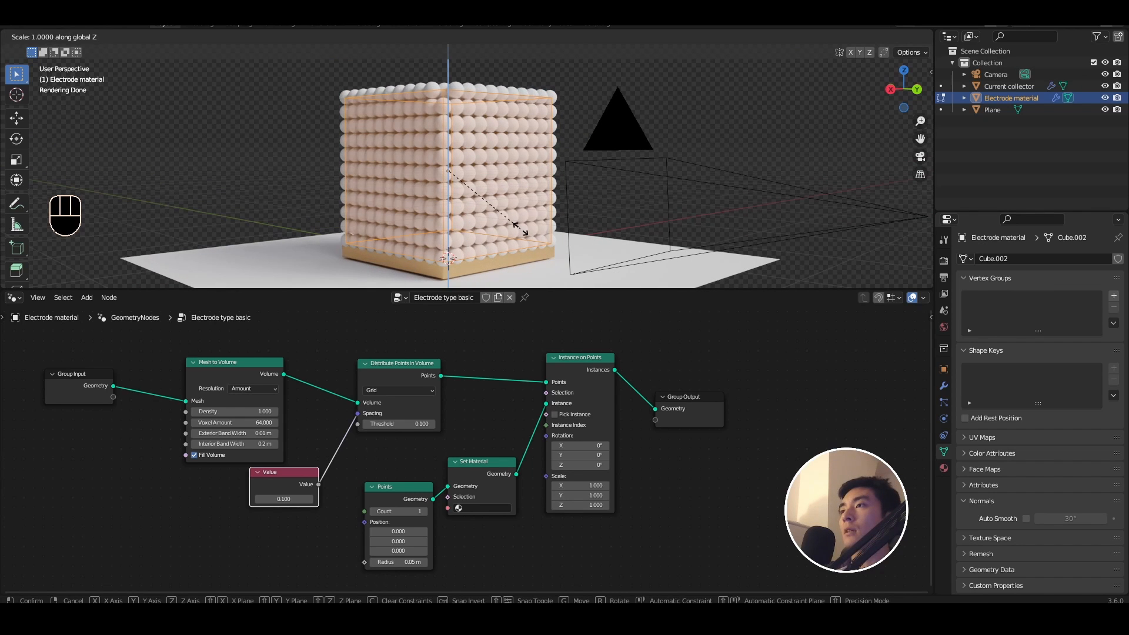
click(484, 198)
key(Tab)
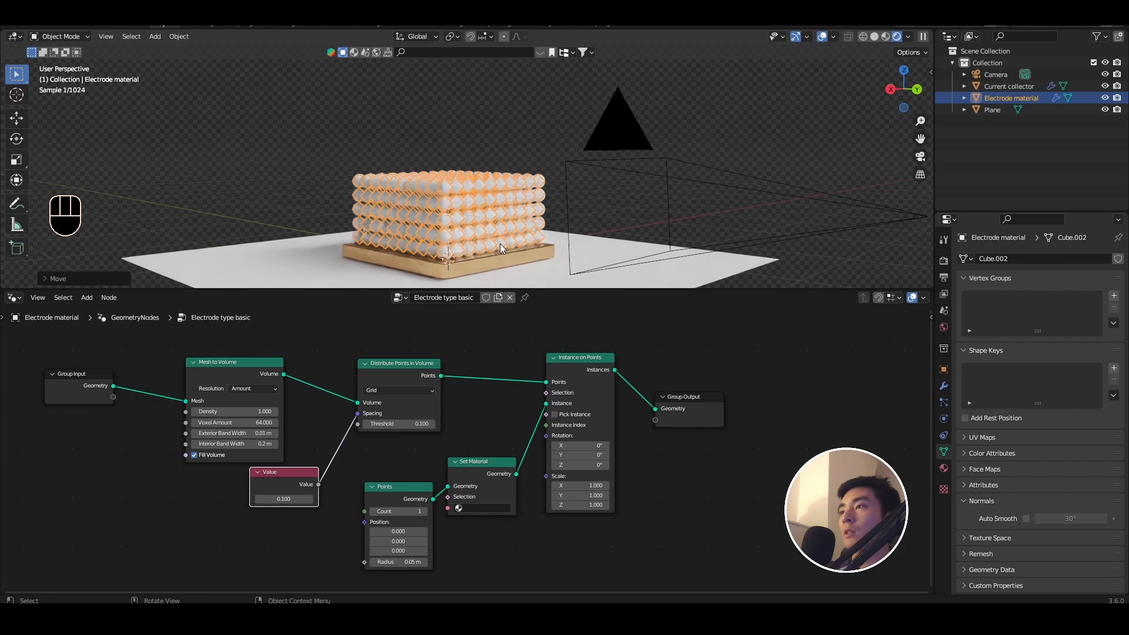
Create a new material on the electrode material object and name it "Active material".
middle_drag(466, 199, 463, 221)
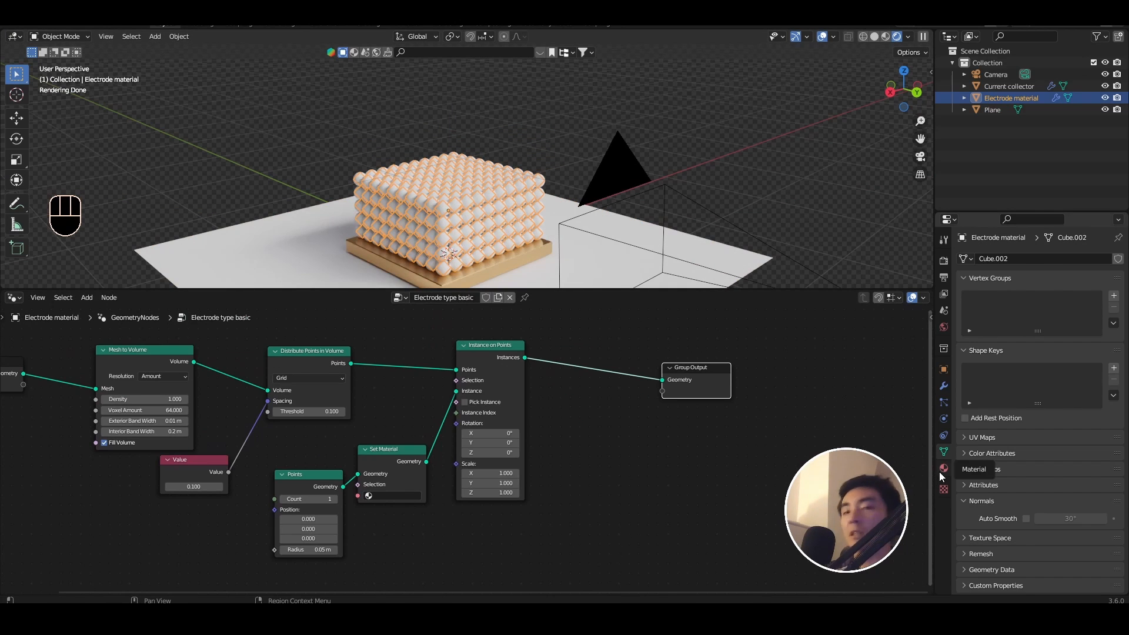
click(940, 471)
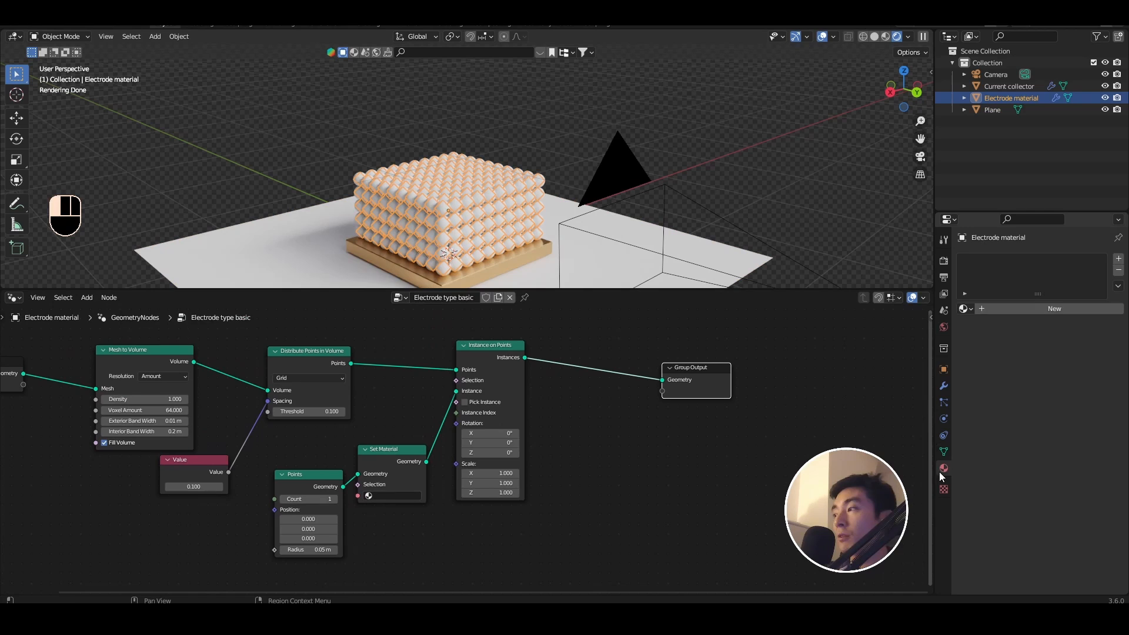
click(1053, 309)
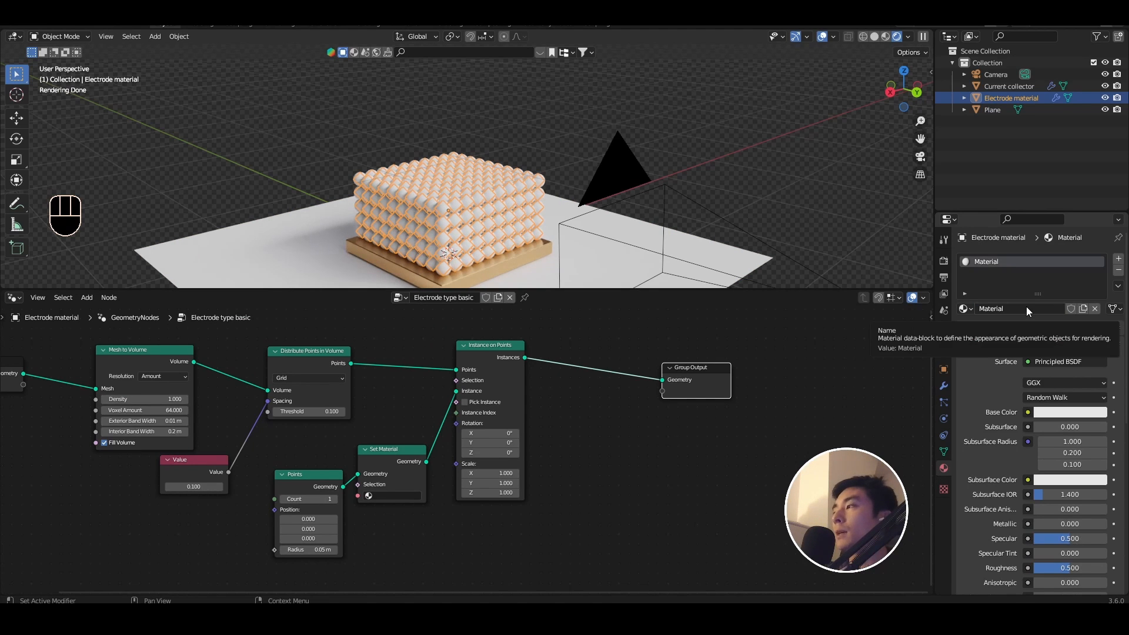
double_click(1025, 309)
text(Active materia)
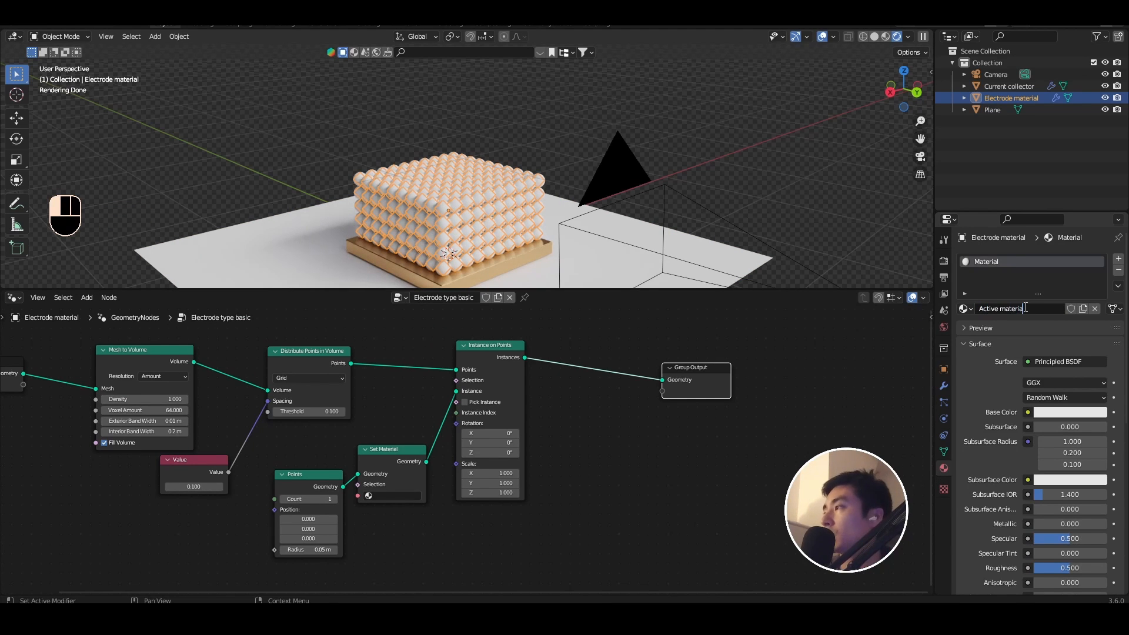
text(l)
key(Return)
Give Active material a light blue base color, Metallic 1.0 and Roughness 0.4.
click(1060, 409)
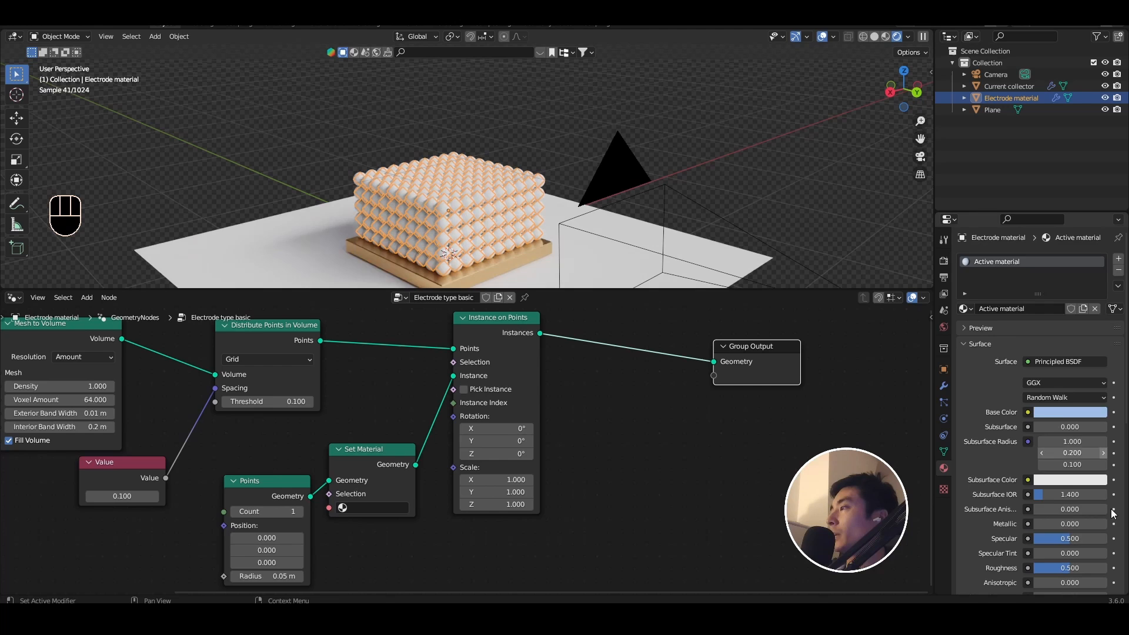
scroll(1088, 506, down, 5)
drag(1070, 406, 1108, 406)
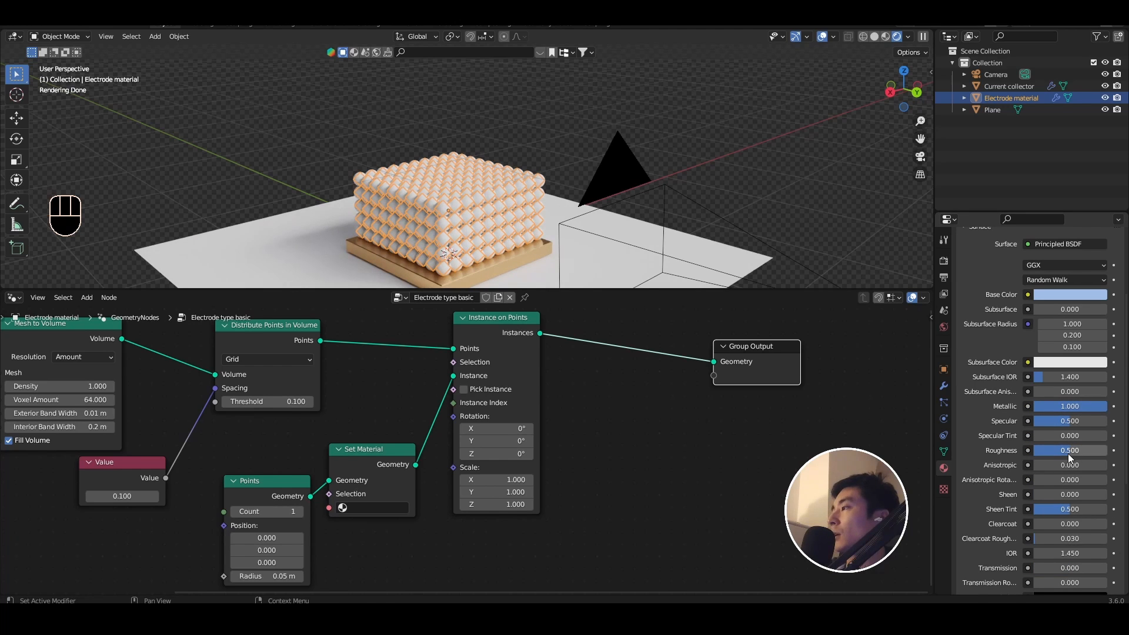
drag(1068, 453, 1060, 453)
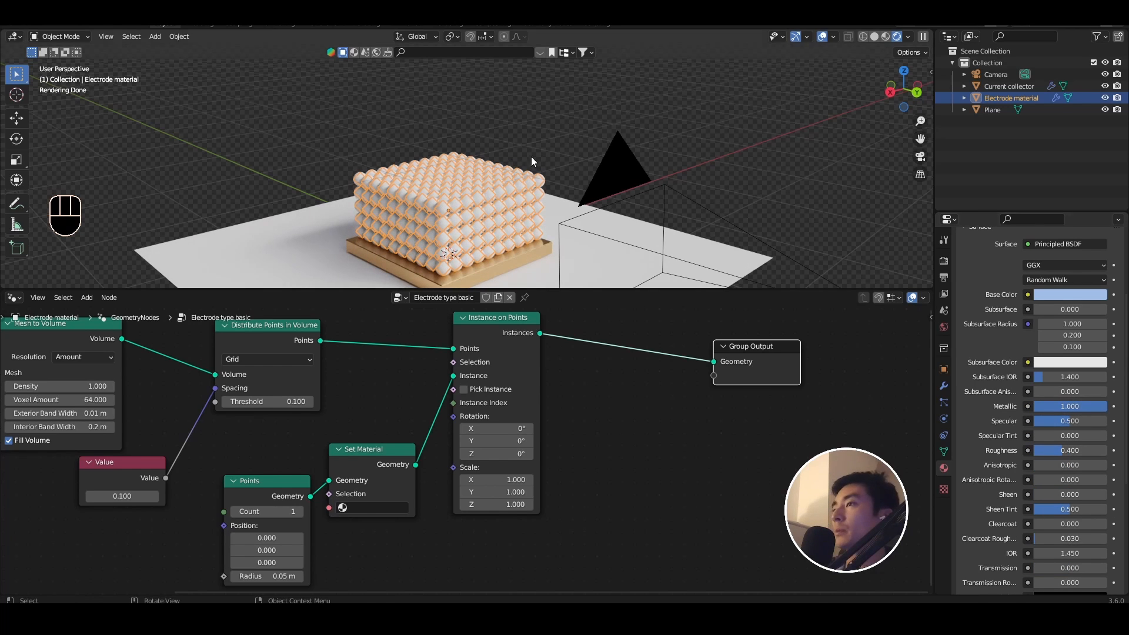
Assign Active material to the spheres in the Set Material node.
click(360, 508)
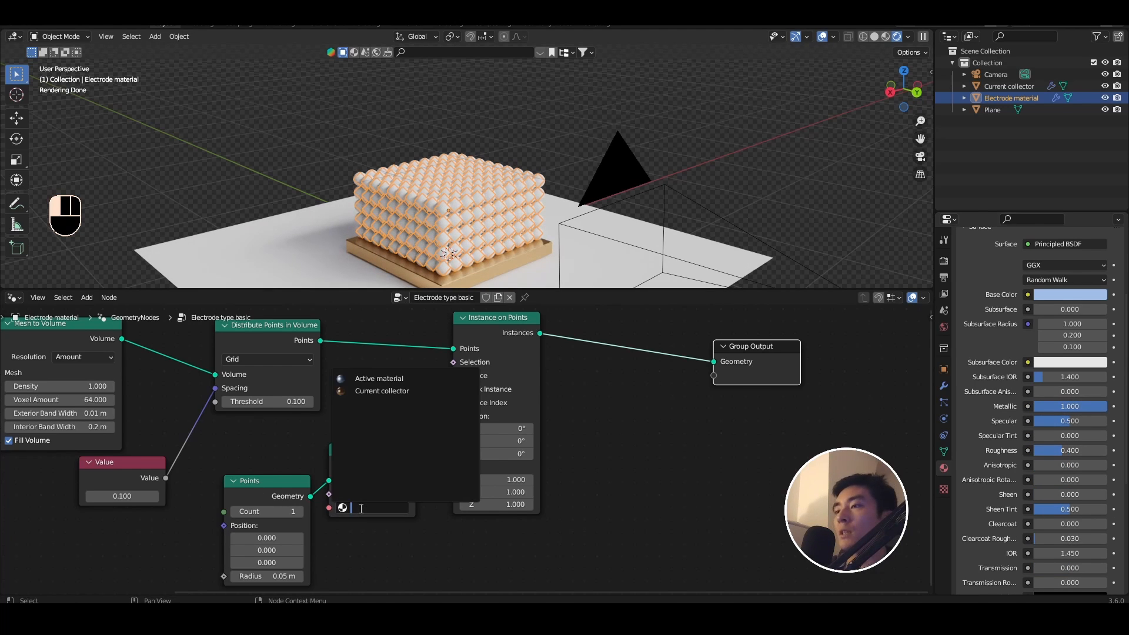
click(361, 380)
click(460, 120)
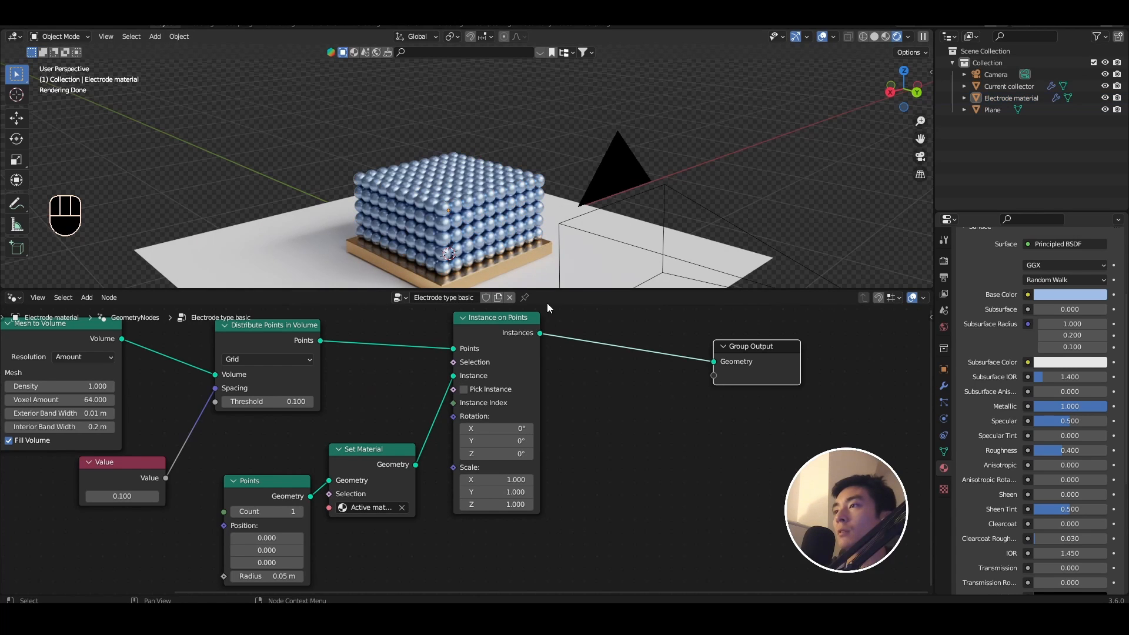
scroll(515, 246, up, 1)
shift+middle_drag(509, 250, 510, 183)
click(509, 183)
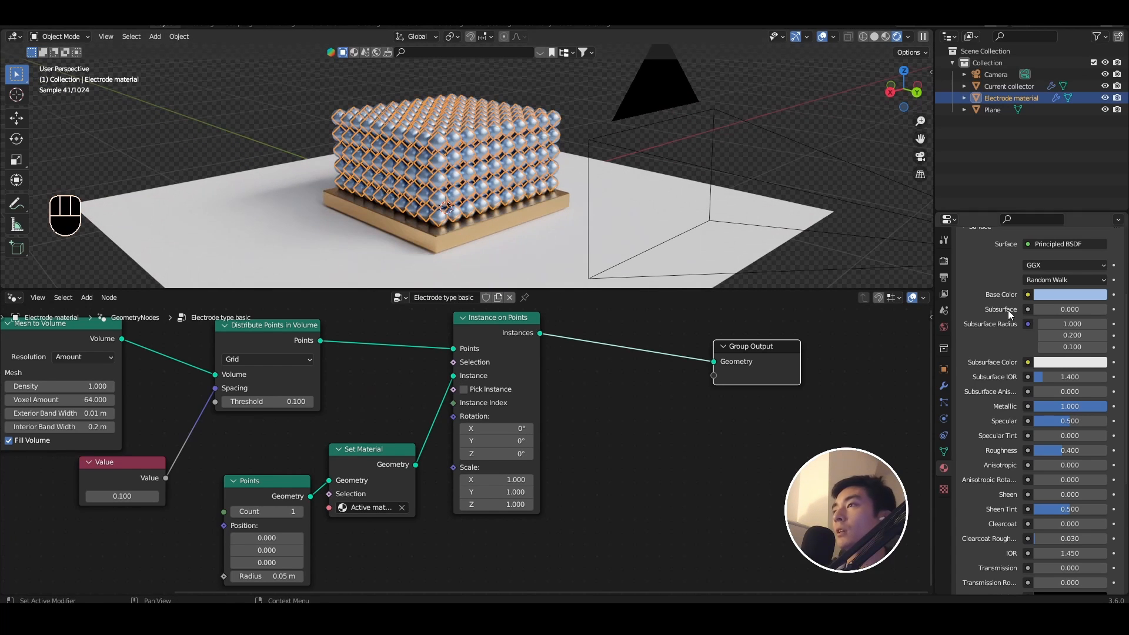
Set the Roughness of Active material to 0.8 and inspect the spheres closely in the enlarged, deselected view.
click(1069, 449)
click(1060, 468)
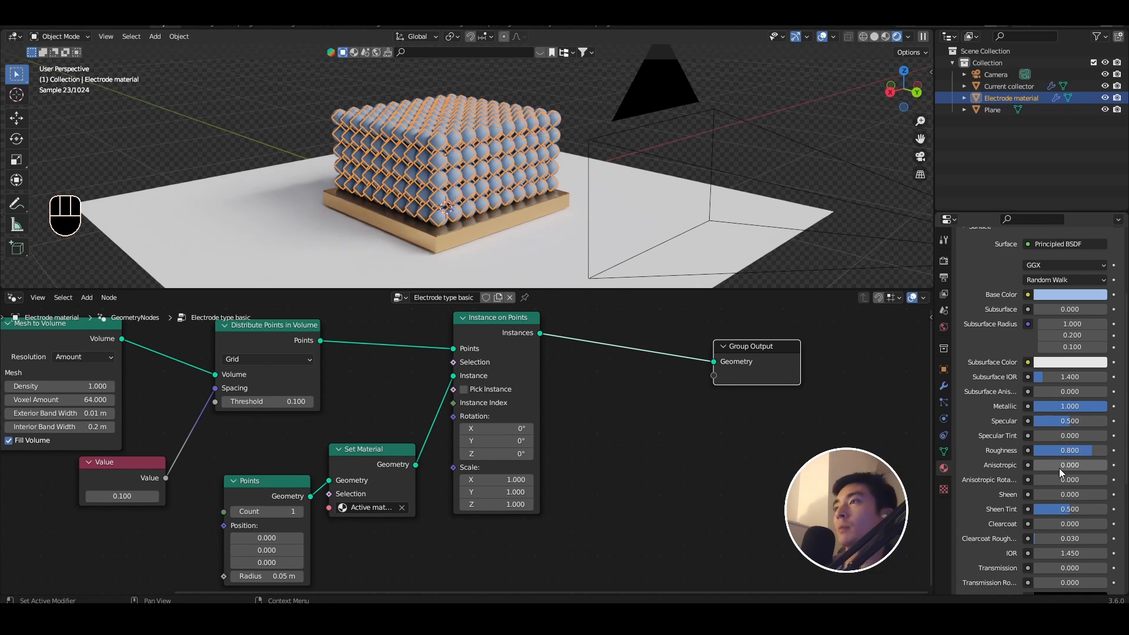
key(Home)
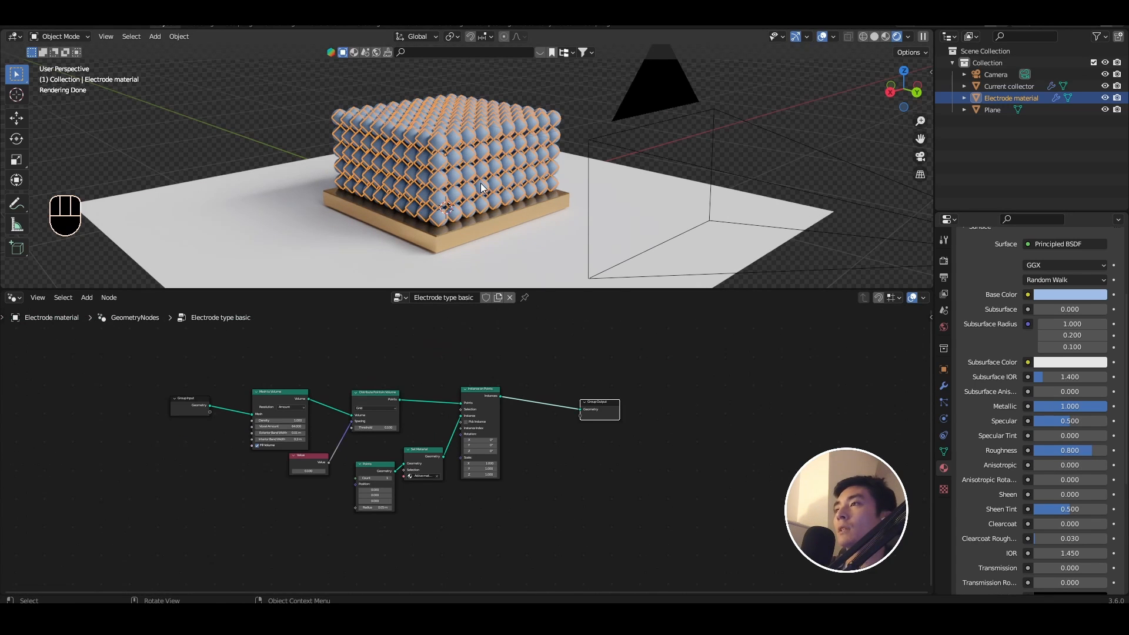
mouse_move(481, 182)
middle_down()
mouse_move(490, 206)
mouse_move(503, 181)
middle_up()
scroll(488, 209, up, 2)
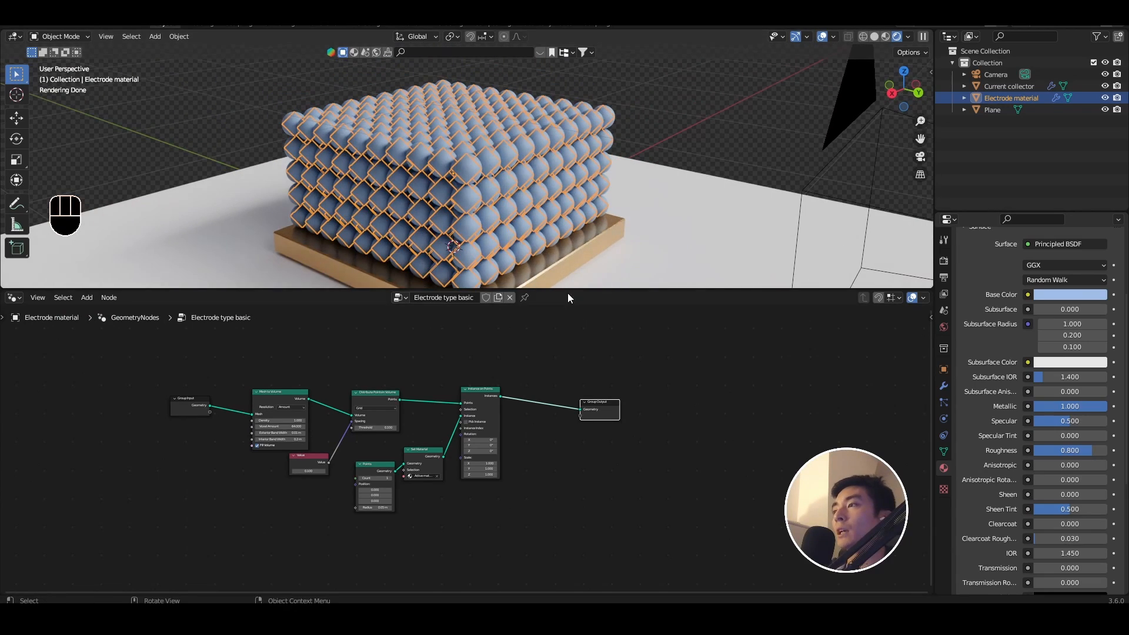
drag(568, 288, 560, 373)
shift+middle_drag(505, 236, 509, 208)
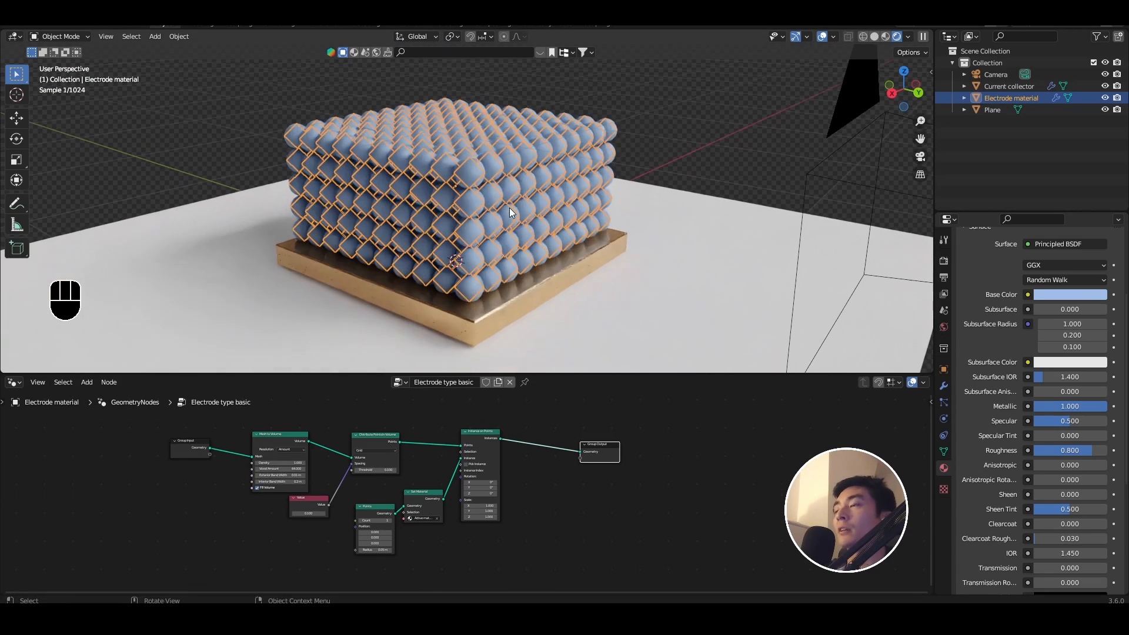
click(569, 89)
Move the Group Output node farther away from the Instance on Points node.
drag(609, 452, 654, 451)
scroll(403, 504, up, 1)
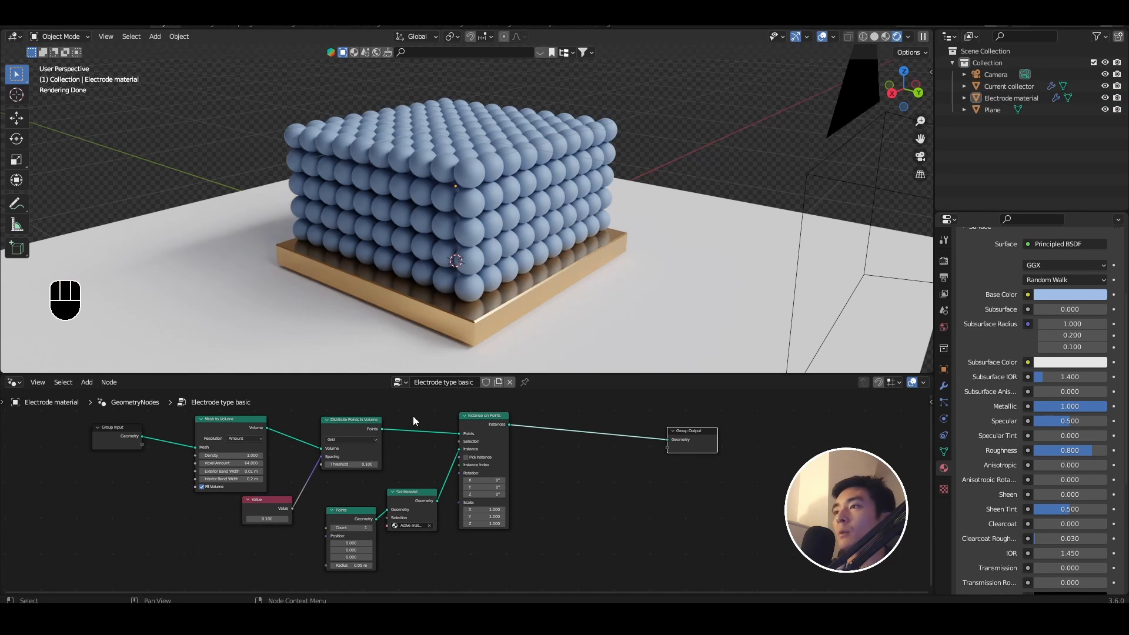
middle_drag(384, 483, 357, 458)
scroll(382, 464, up, 1)
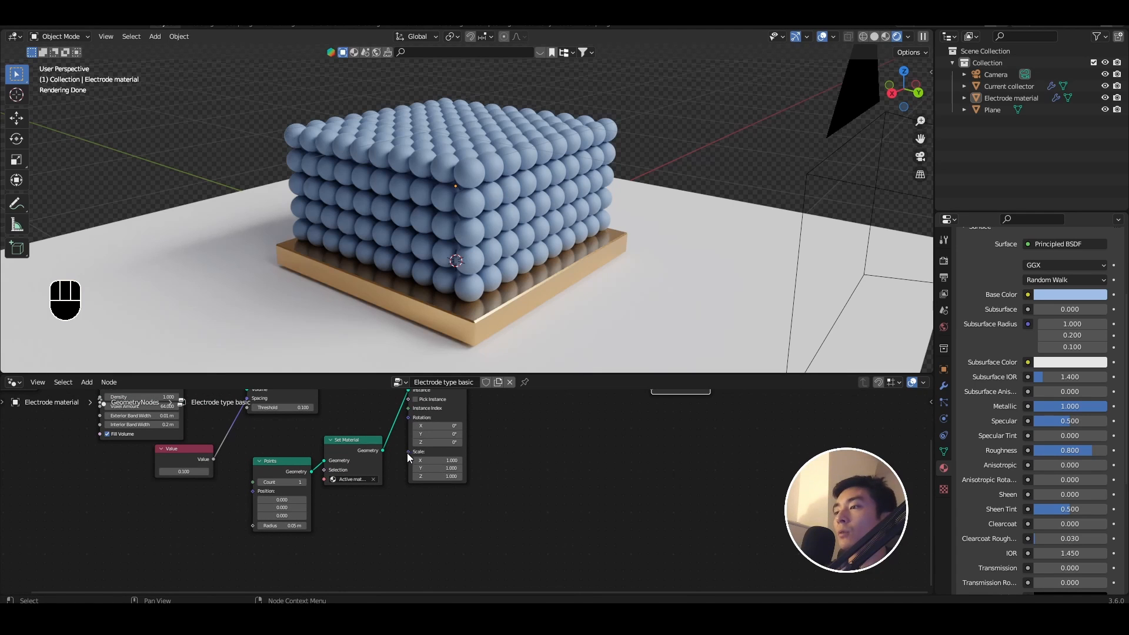
Drive the Scale of Instance on Points with a new Random Value node placed below Set Material.
drag(408, 452, 394, 485)
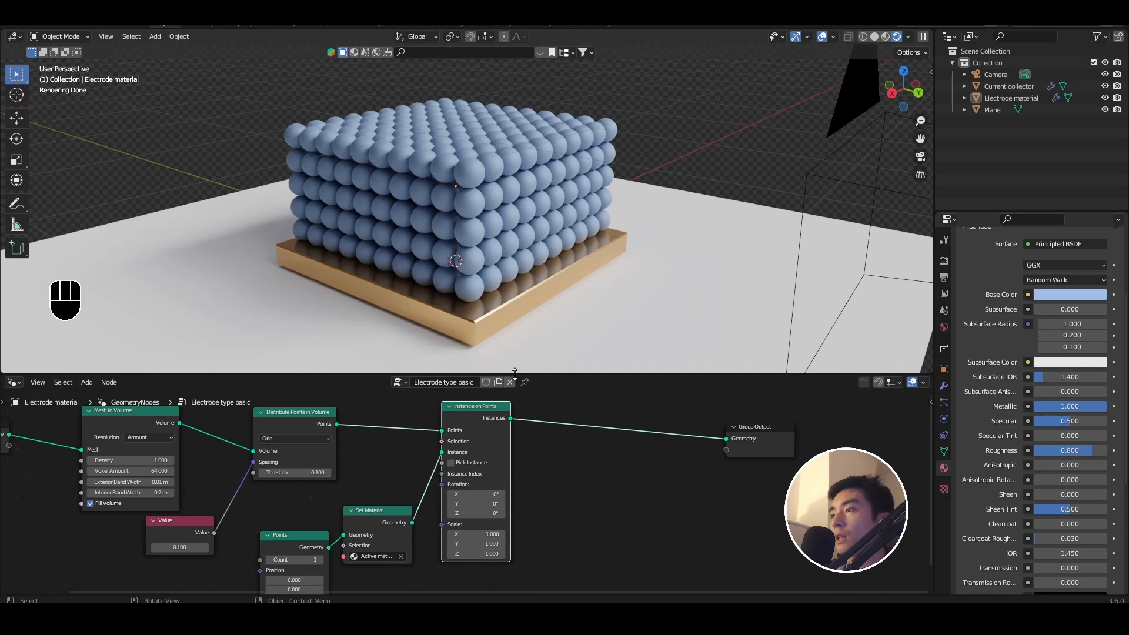
drag(515, 374, 515, 287)
drag(458, 472, 435, 532)
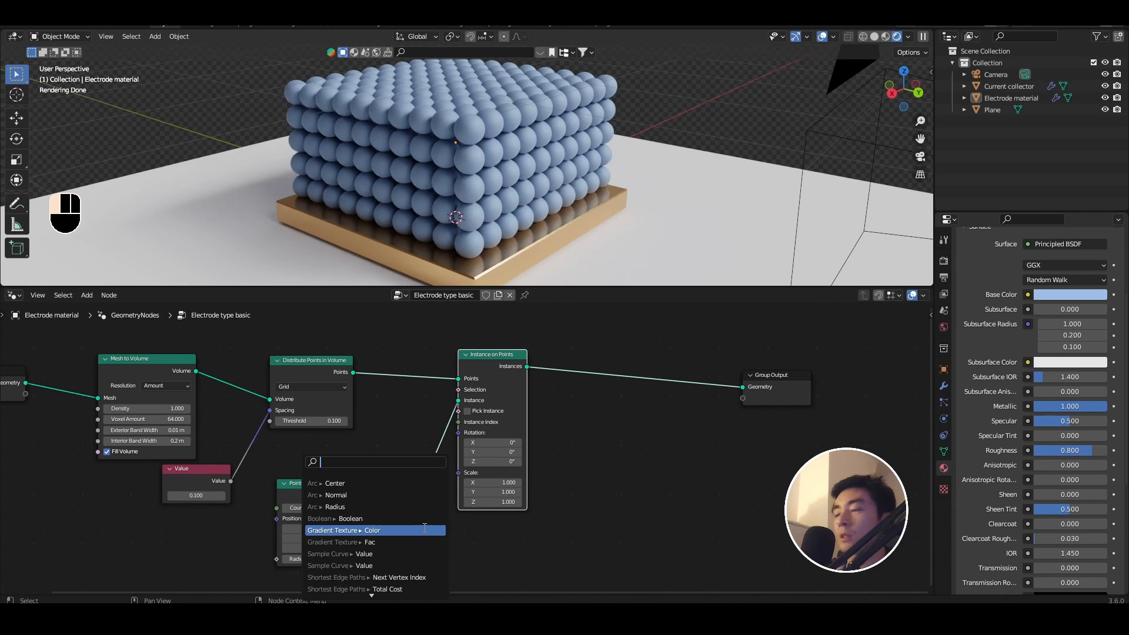
text(random)
key(Return)
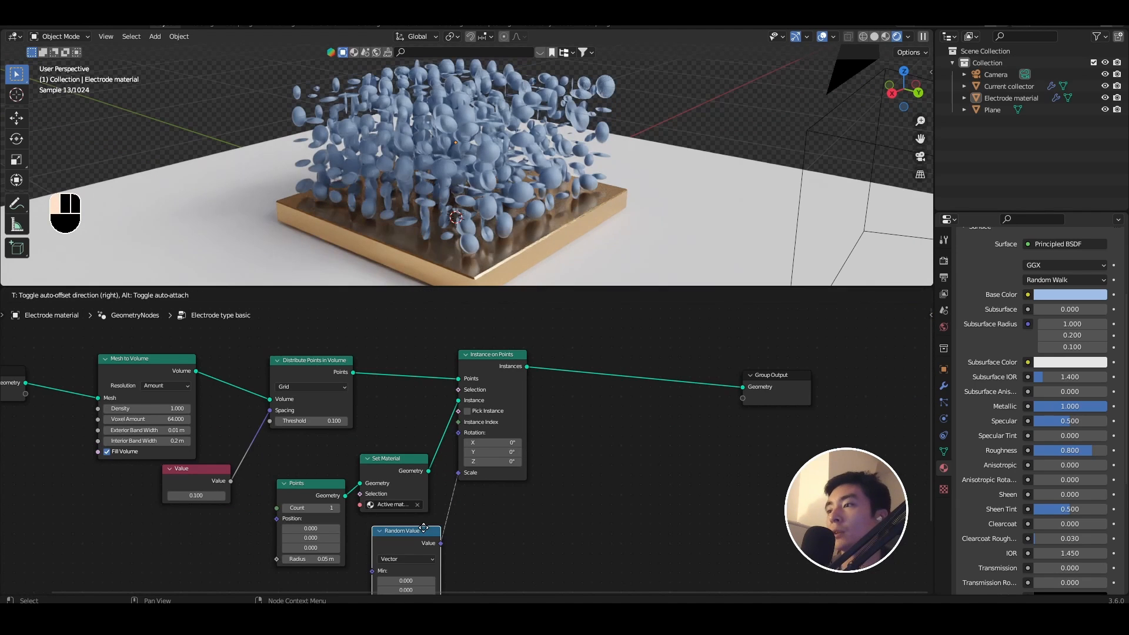
click(424, 528)
Change the Random Value node's data type to Float and keep its Value connected to the instance Scale.
scroll(422, 526, up, 2)
middle_drag(415, 520, 408, 457)
click(408, 442)
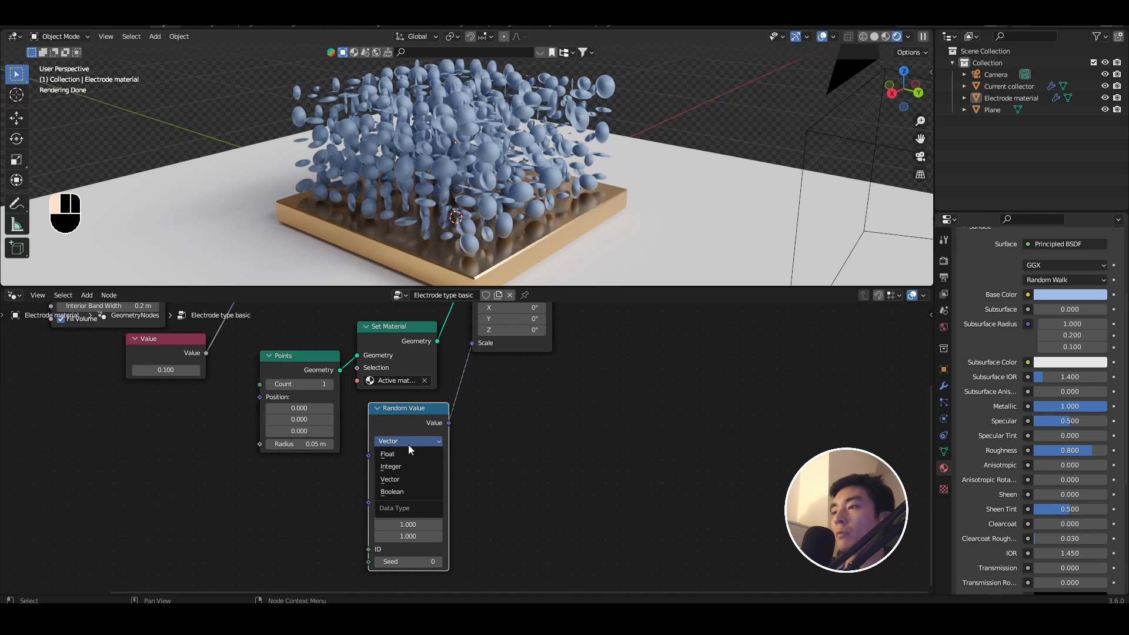
click(409, 454)
drag(448, 422, 472, 342)
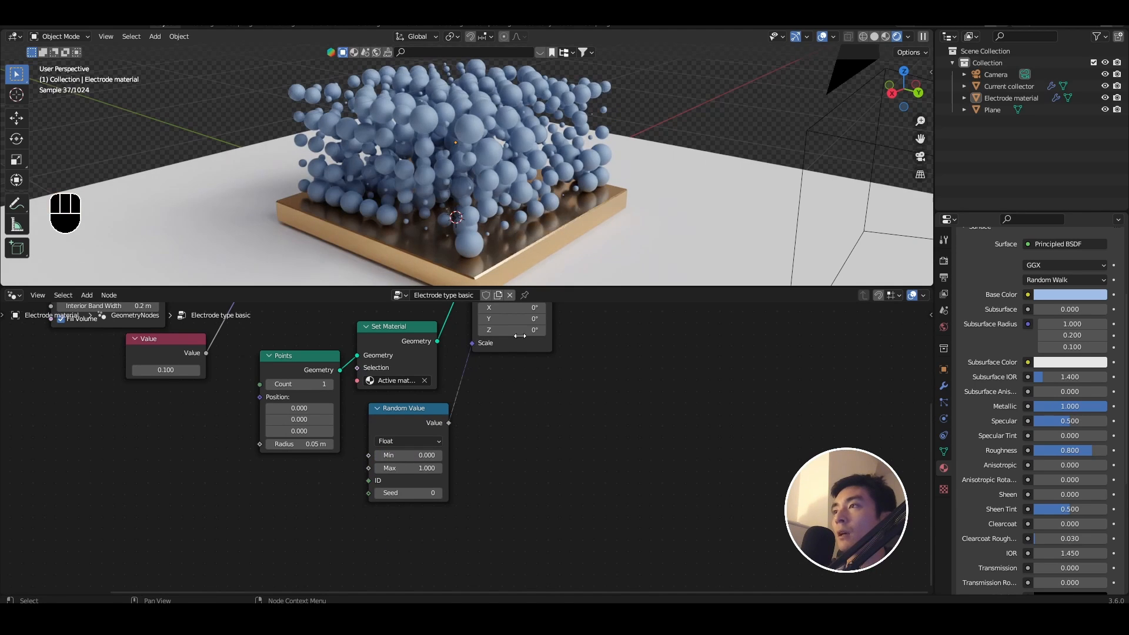
Raise the Min of the Random Value node, trying 0.7 and settling on 0.6.
middle_drag(592, 160, 538, 170)
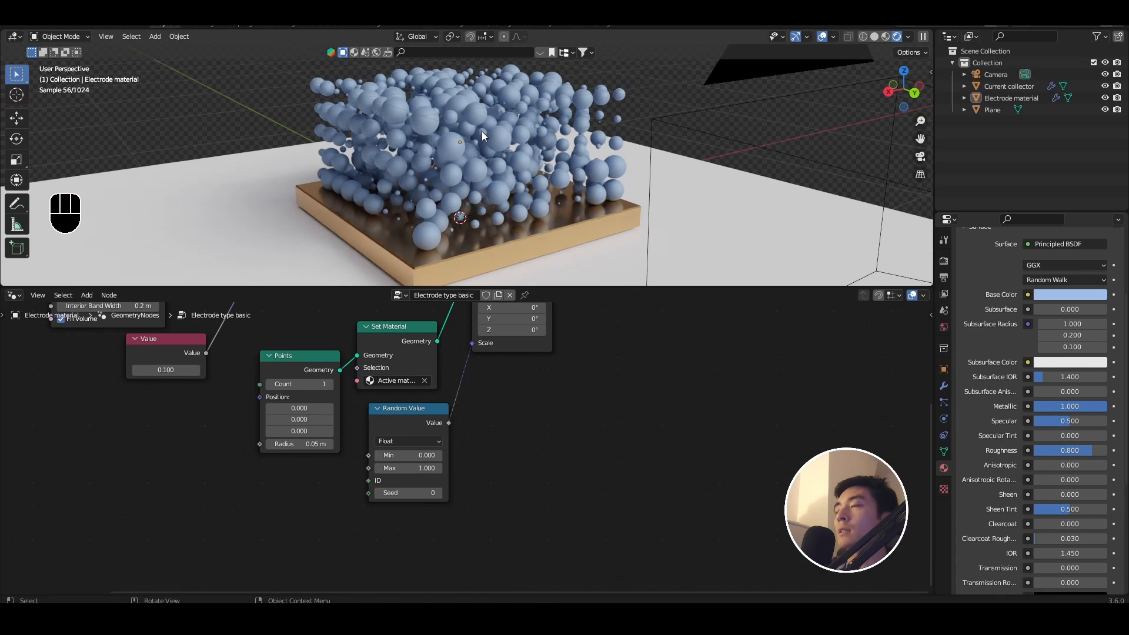
shift+middle_drag(483, 139, 481, 162)
click(405, 456)
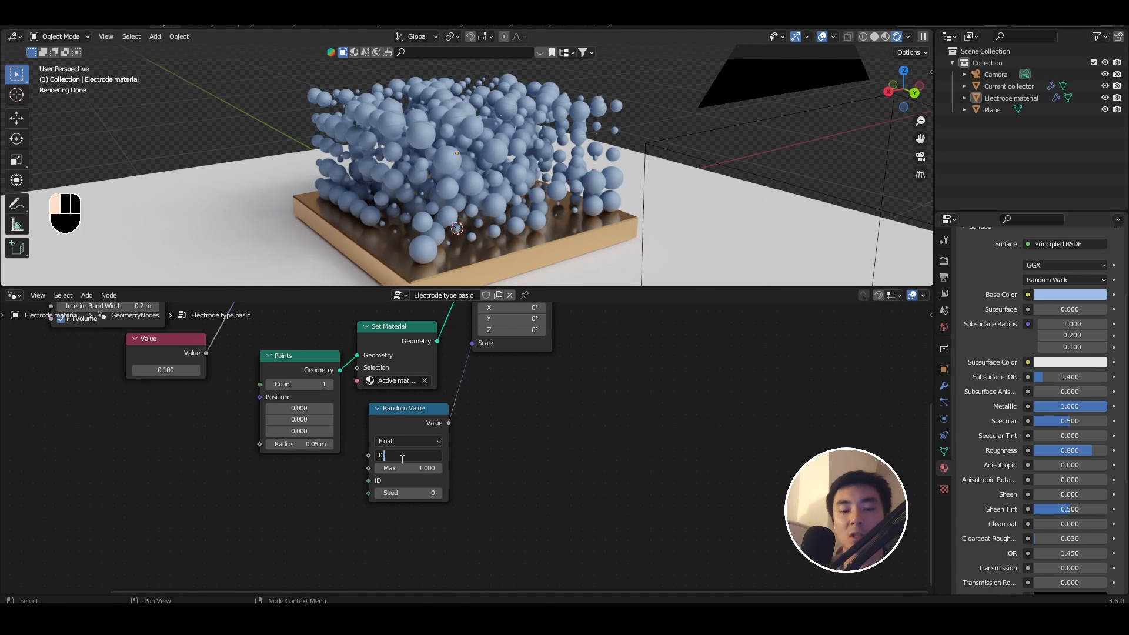
key(Return)
click(403, 456)
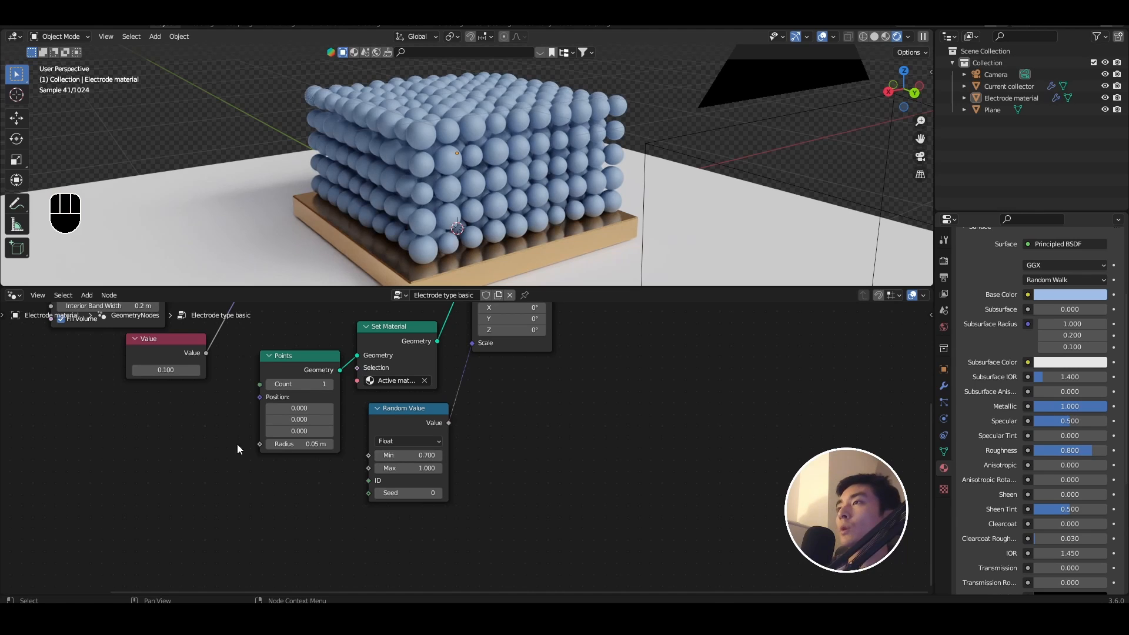
text(0.6)
key(Return)
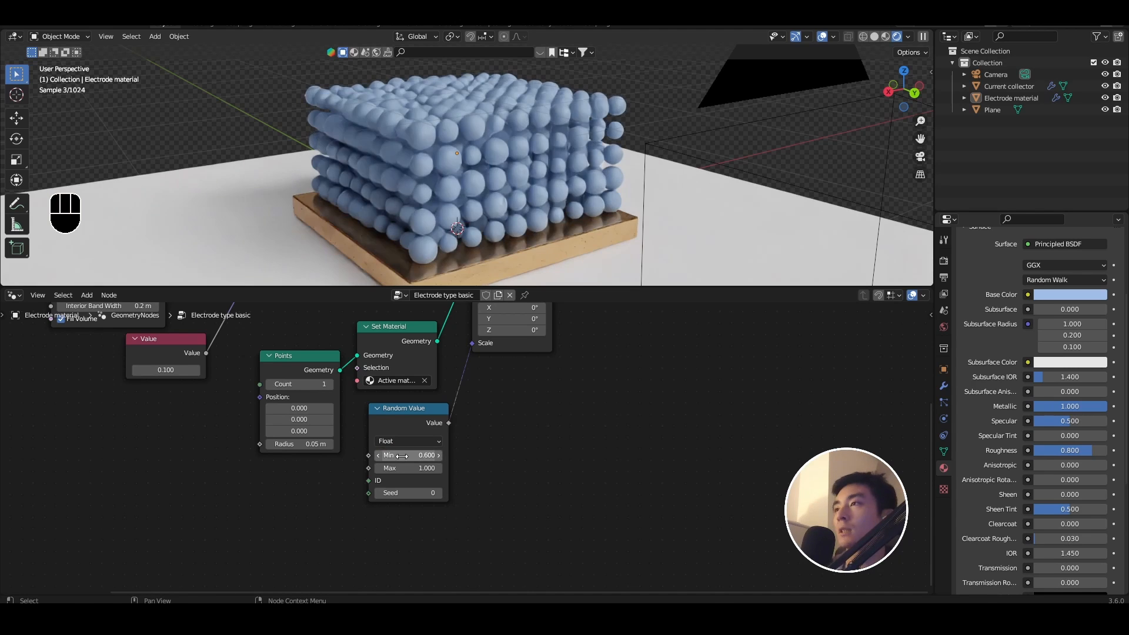
scroll(471, 179, down, 2)
middle_drag(471, 179, 483, 188)
scroll(483, 188, up, 3)
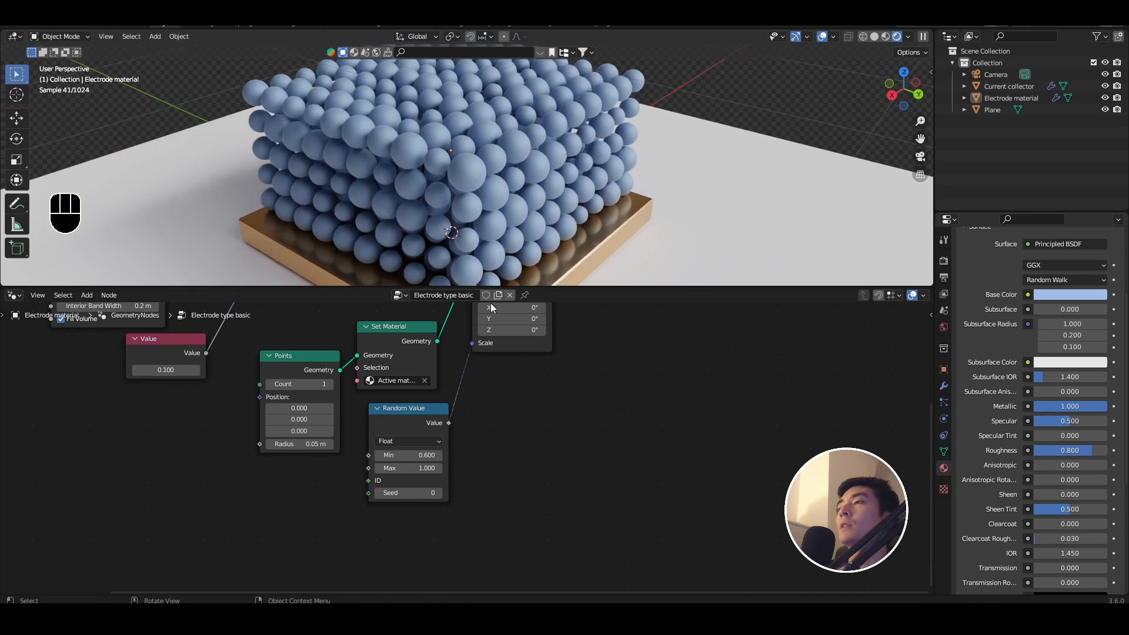
Move the Points, Set Material, Random Value and Instance on Points nodes away from Distribute Points in Volume, and switch the viewport to solid shading.
scroll(376, 364, down, 4)
middle_drag(376, 365, 451, 486)
scroll(412, 237, down, 1)
middle_drag(412, 236, 415, 225)
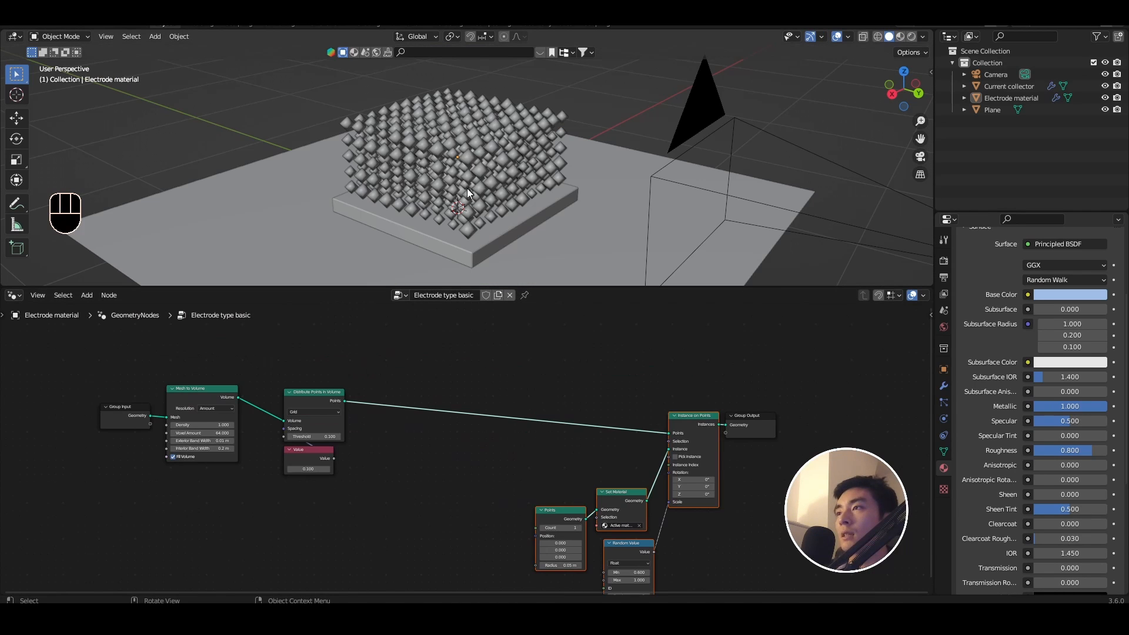
scroll(353, 447, up, 2)
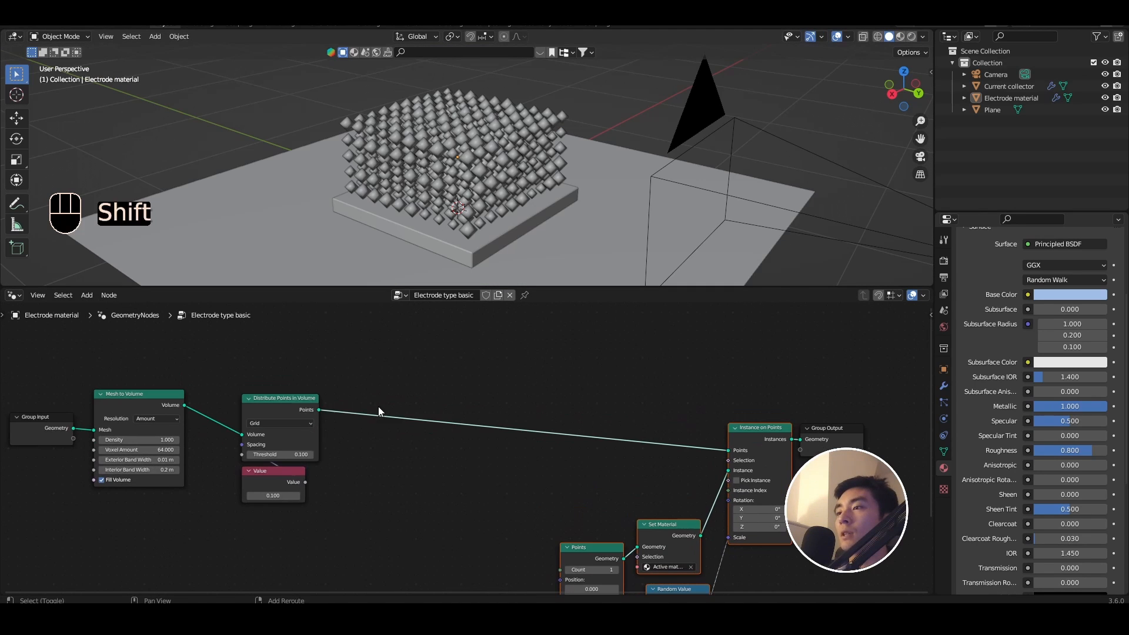
Insert a Set Position node on the link between Distribute Points in Volume and Instance on Points.
key(shift+a)
text(set)
click(415, 396)
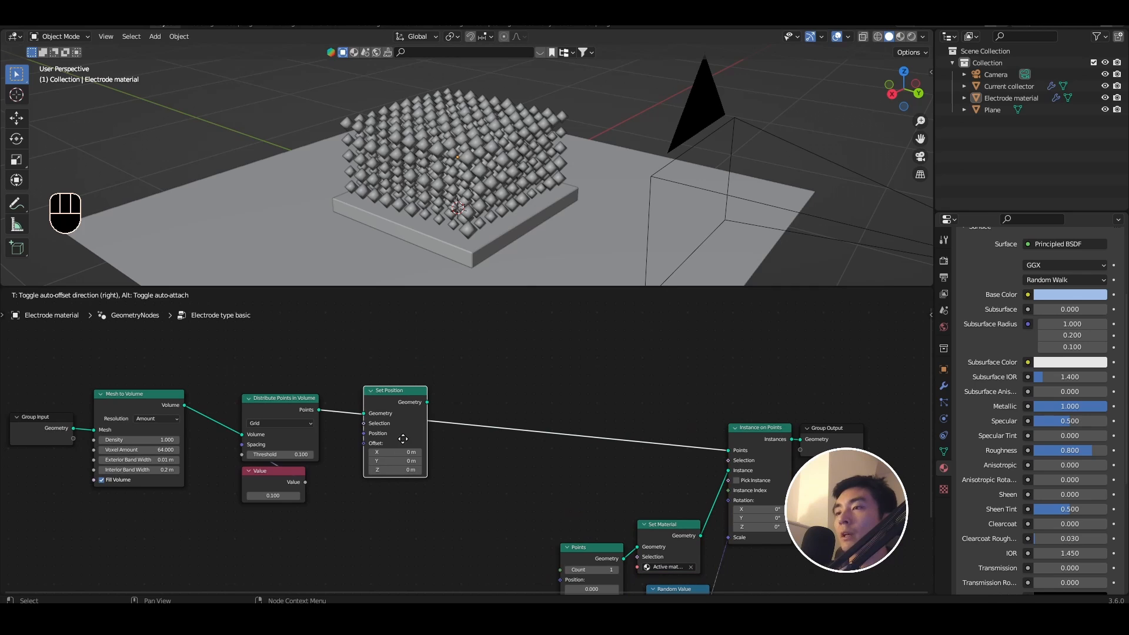
click(380, 502)
Add a Position node and a Noise Texture node in the empty space below the Value node.
middle_drag(379, 502, 396, 492)
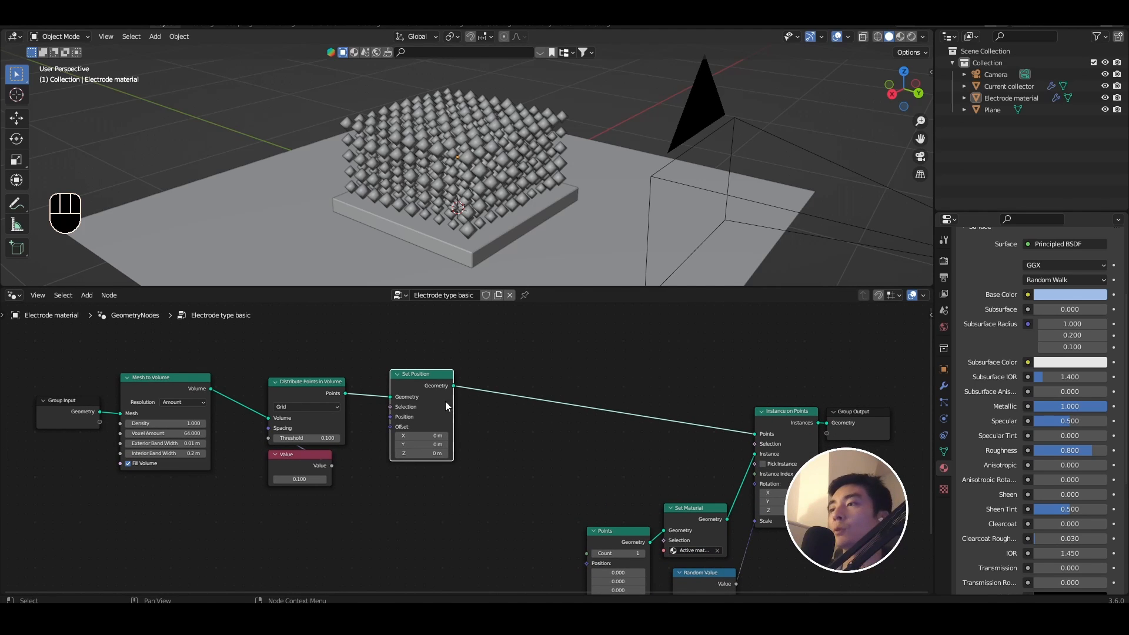
middle_drag(691, 488, 674, 484)
middle_drag(722, 513, 656, 461)
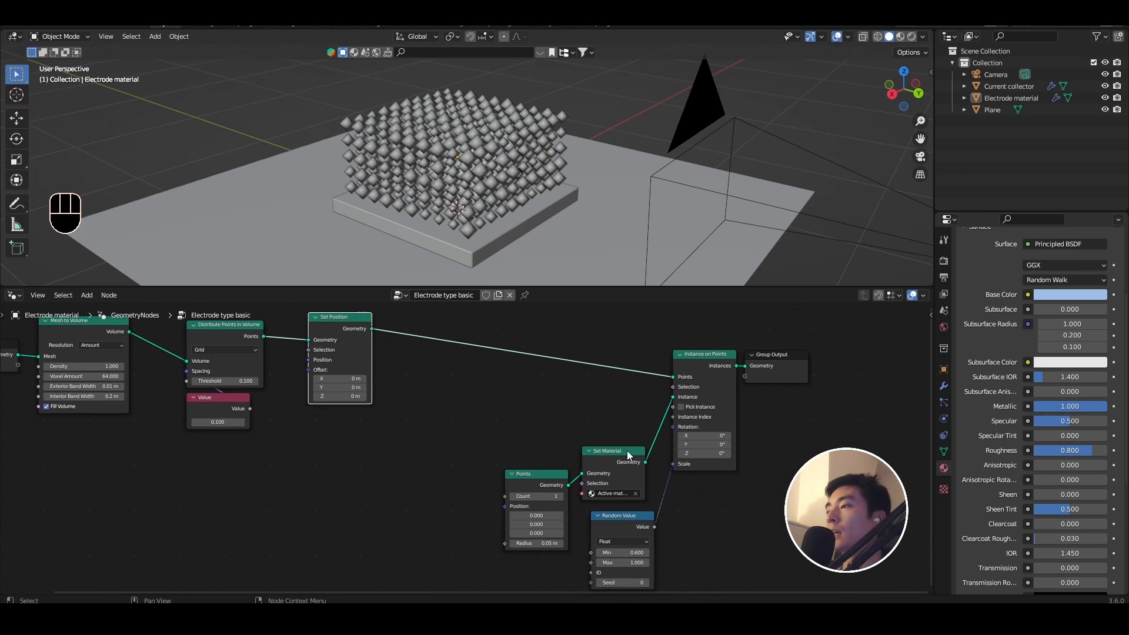
key(Home)
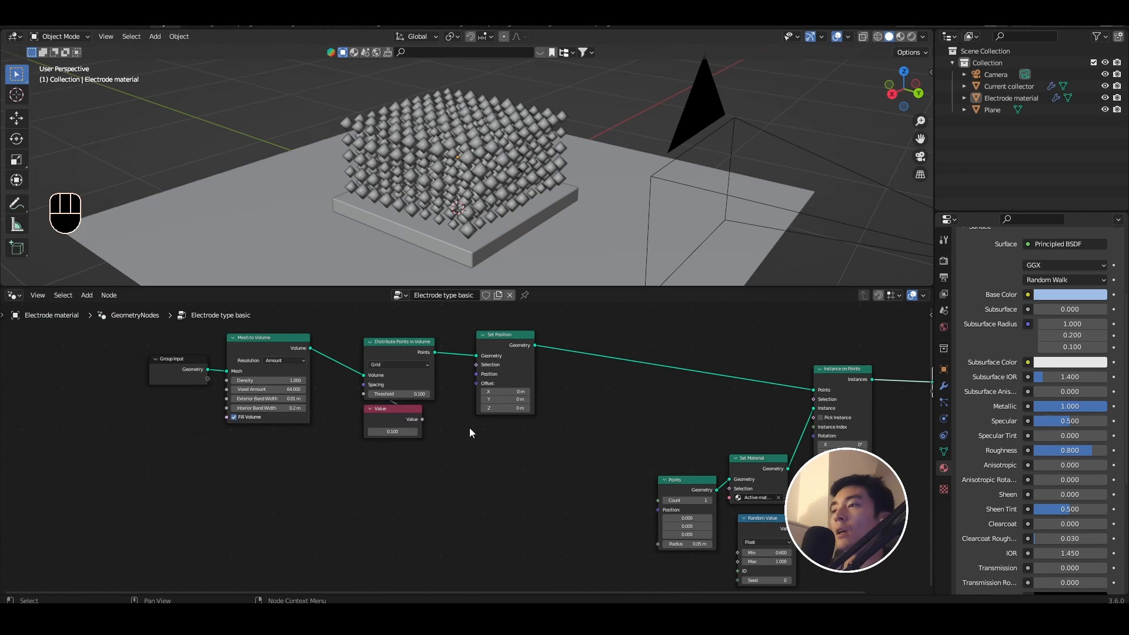
key(shift+a)
click(419, 355)
text(pos)
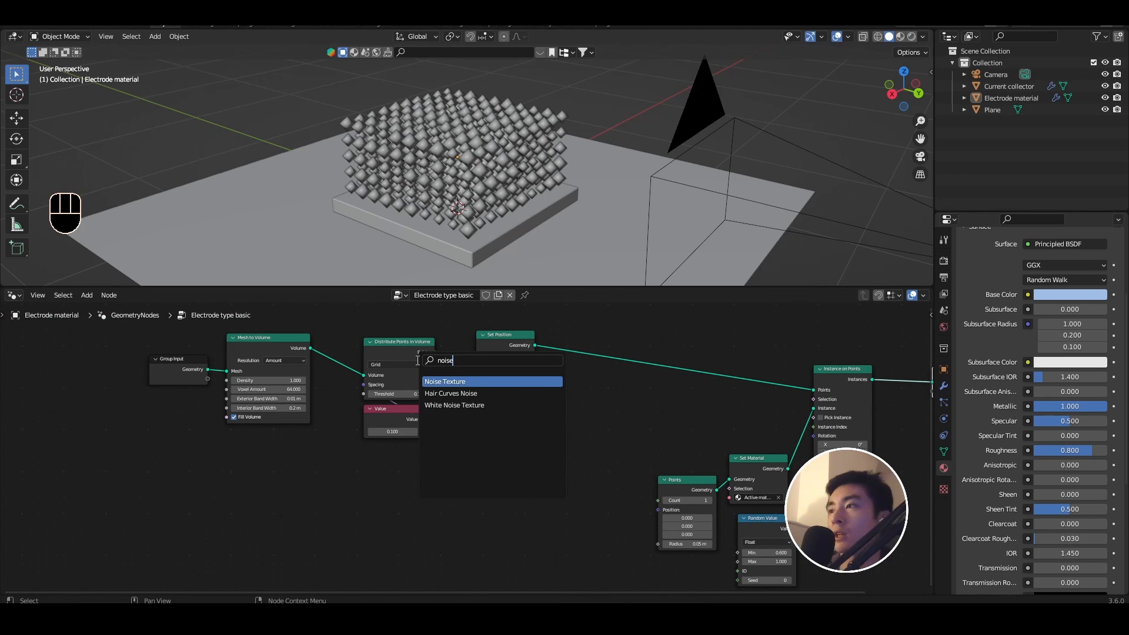
Add a Vector Math node set to Add, and feed it the Position output and the Noise Texture's Color output.
key(shift+a)
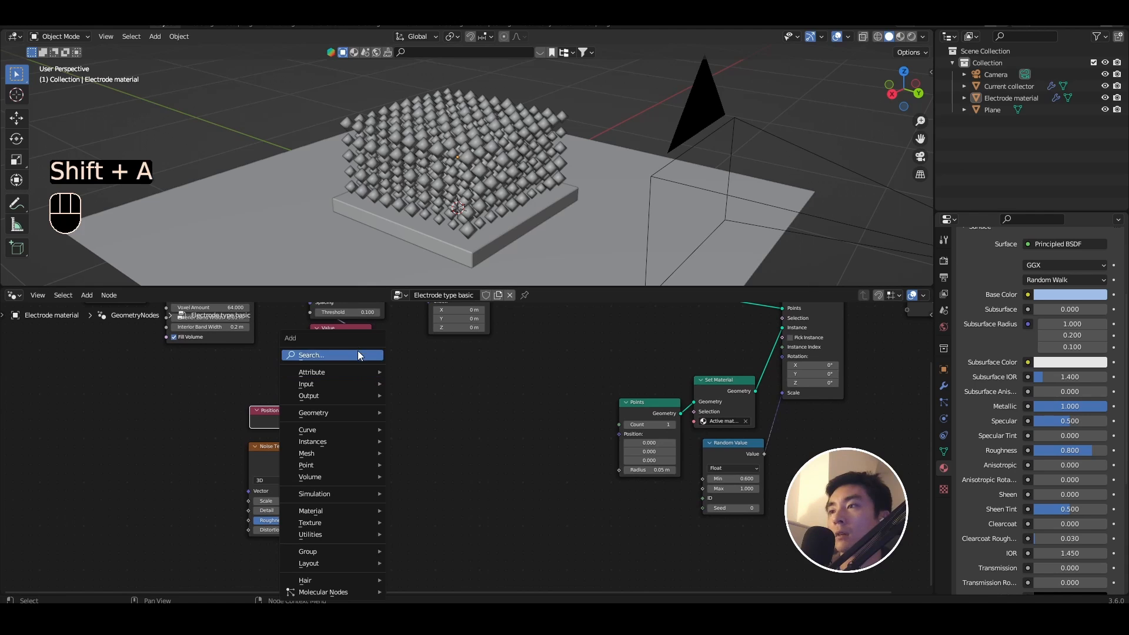
click(357, 353)
text(veco)
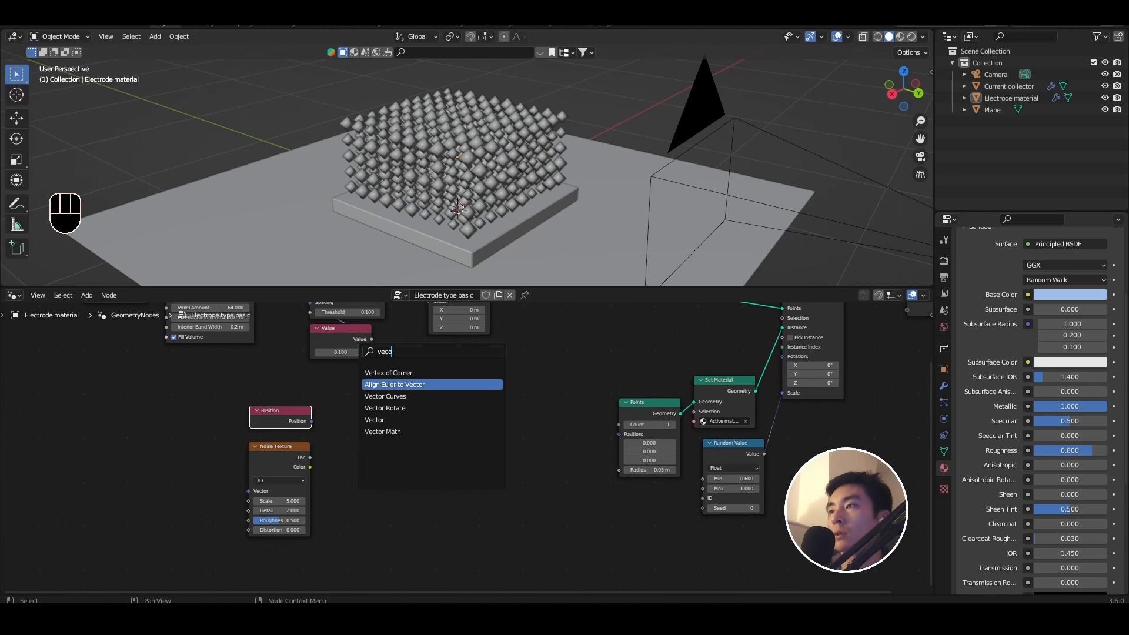
click(382, 432)
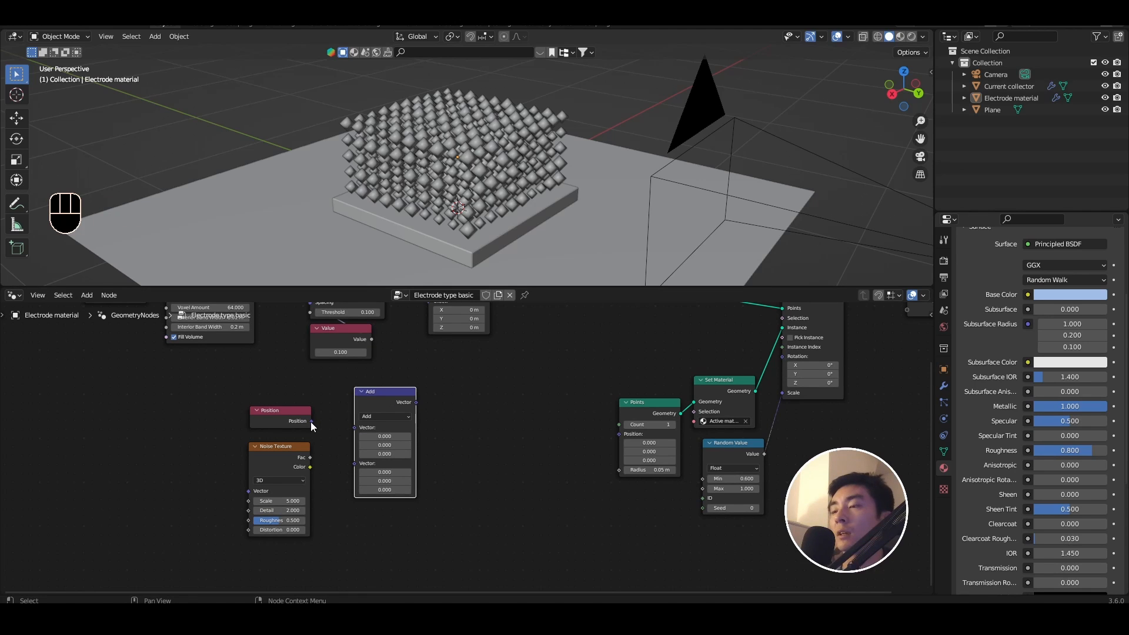
drag(311, 421, 352, 428)
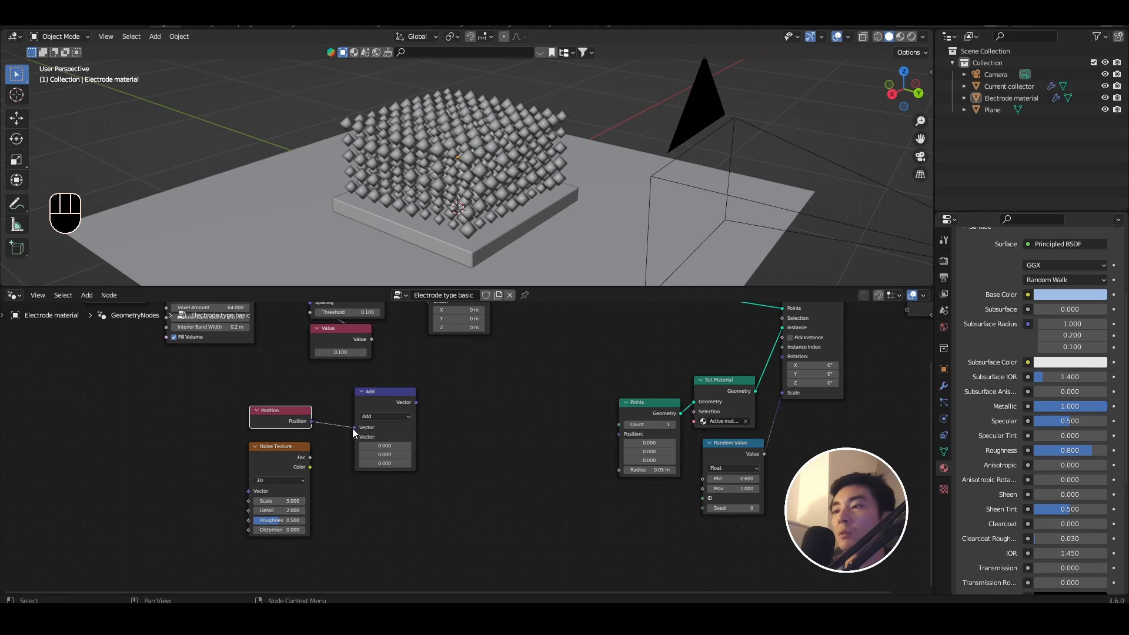
drag(310, 467, 353, 437)
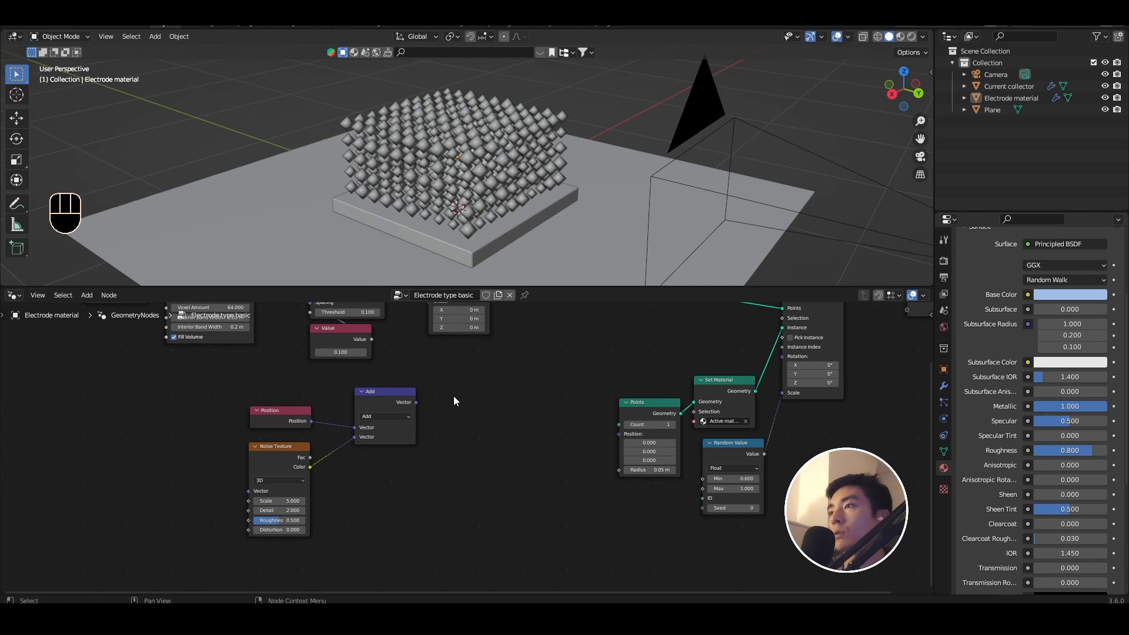
Connect the Add node's Vector output to the Position input of Set Position, and check how the points shift.
middle_drag(453, 396, 379, 442)
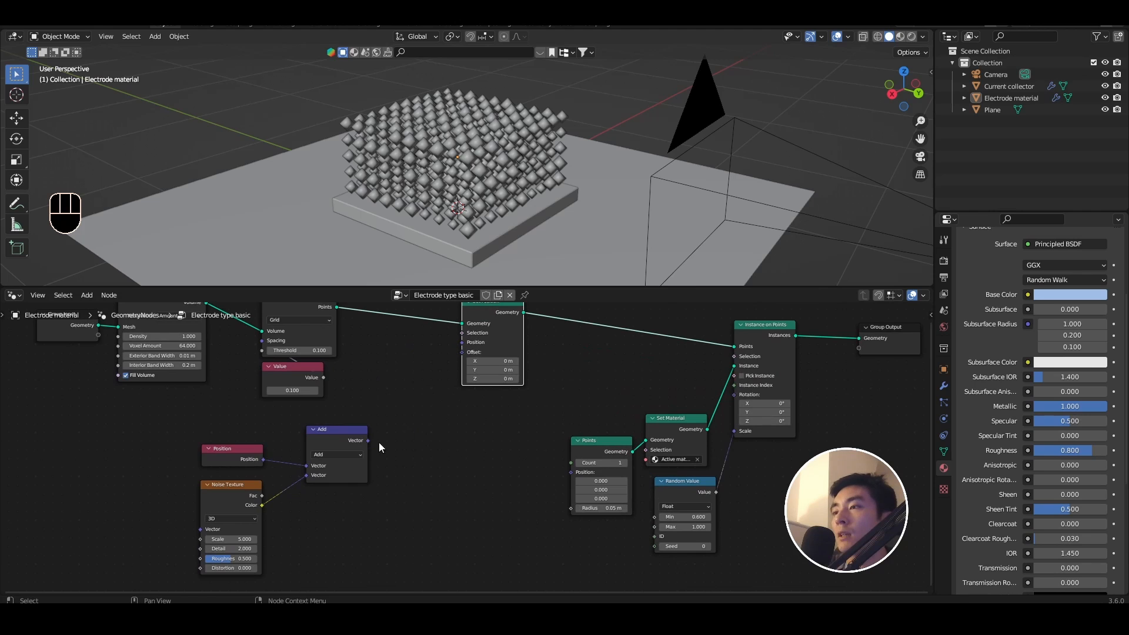
drag(367, 440, 471, 336)
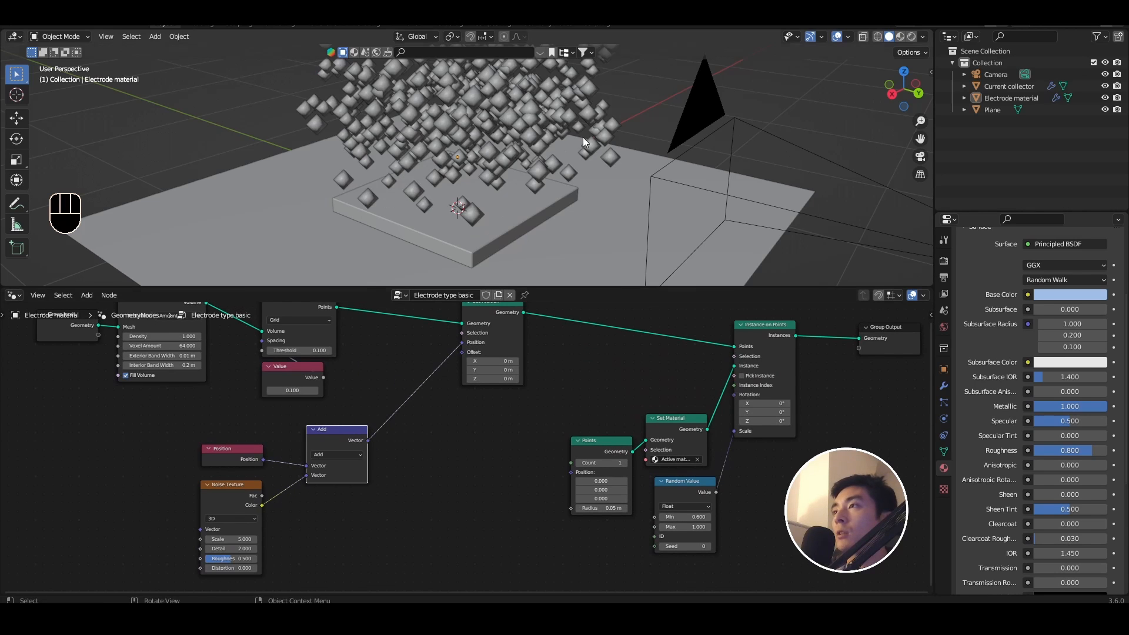
middle_drag(583, 136, 410, 176)
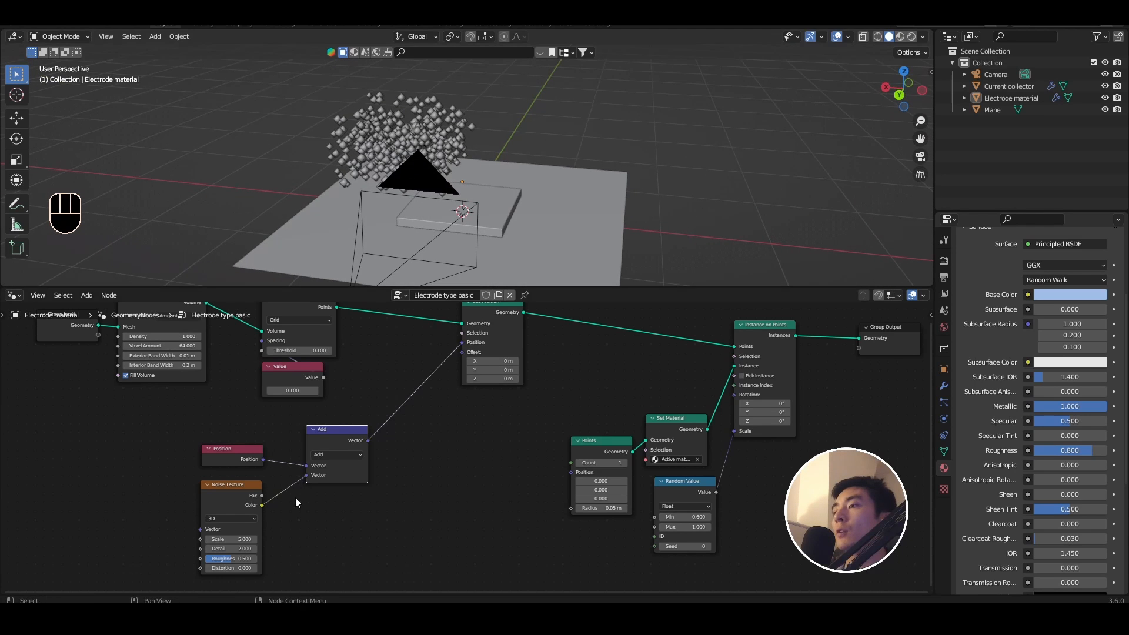
middle_drag(453, 213, 375, 249)
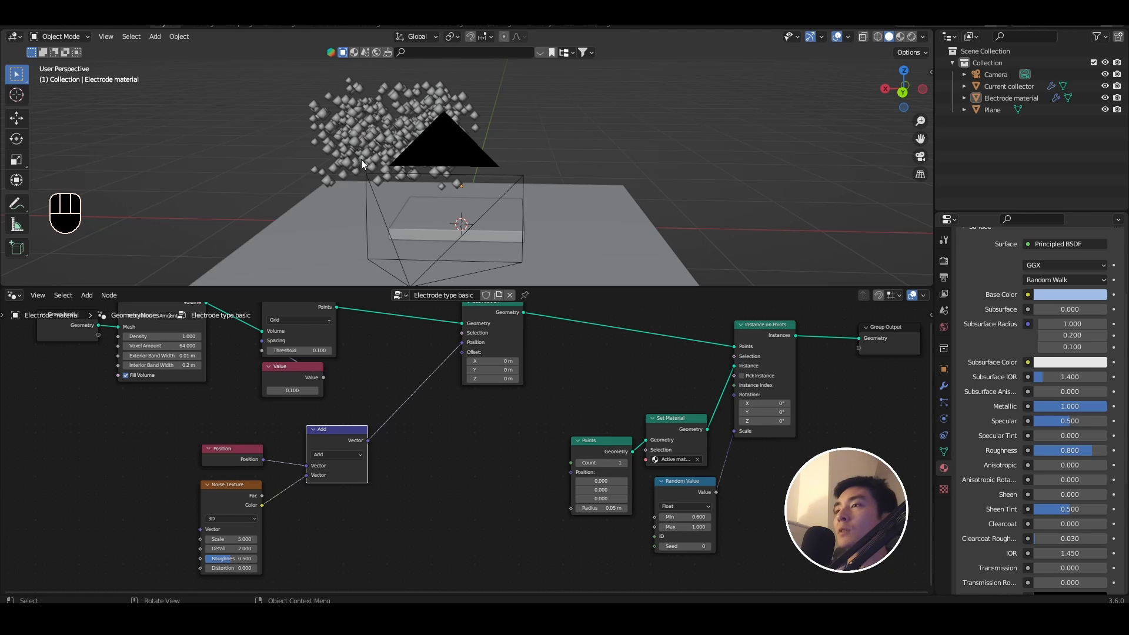
middle_drag(419, 156, 431, 230)
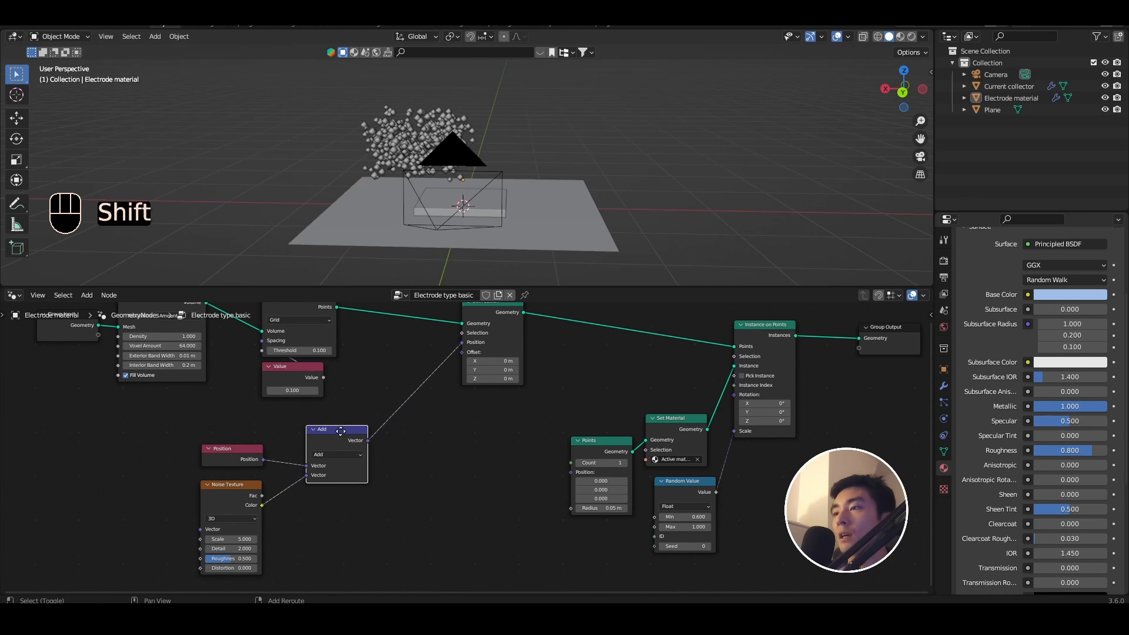
Duplicate the Add node onto the link before Set Position, set the copy to Subtract, and enter 0.5 for all three vector components.
key(shift+d)
click(417, 442)
double_click(306, 452)
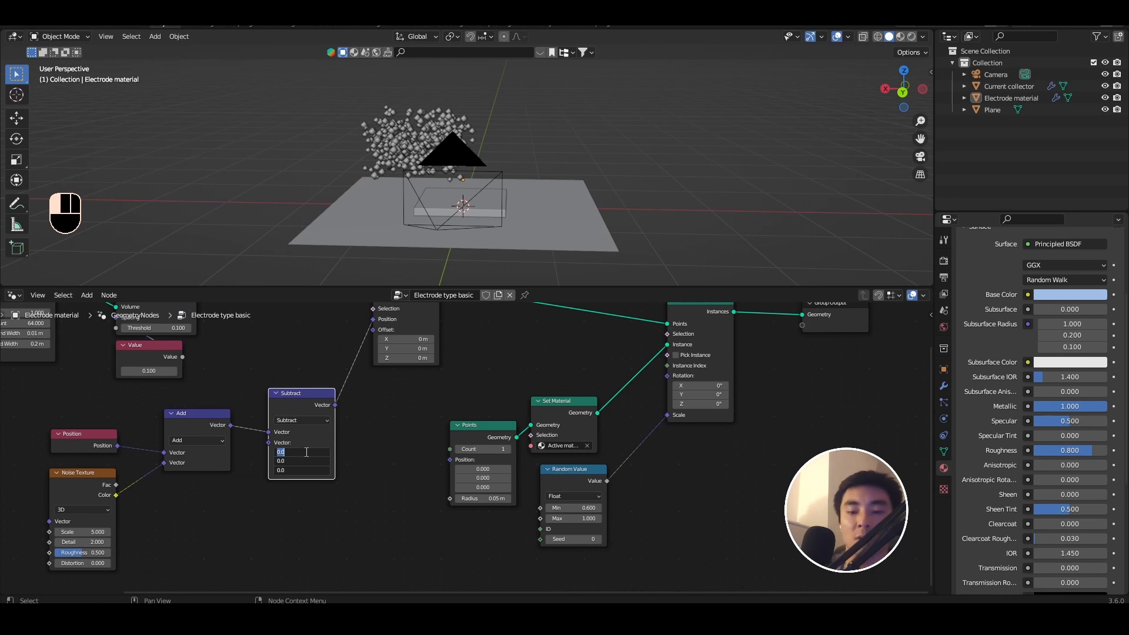
text(0.5)
key(Return)
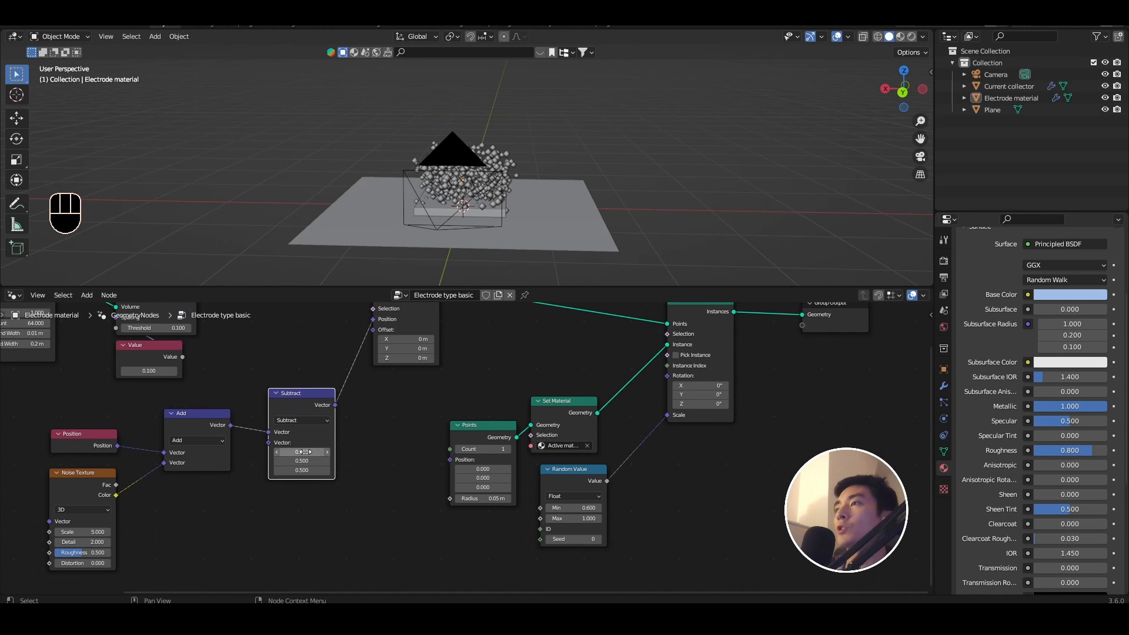
middle_drag(443, 117, 496, 177)
scroll(592, 332, down, 1)
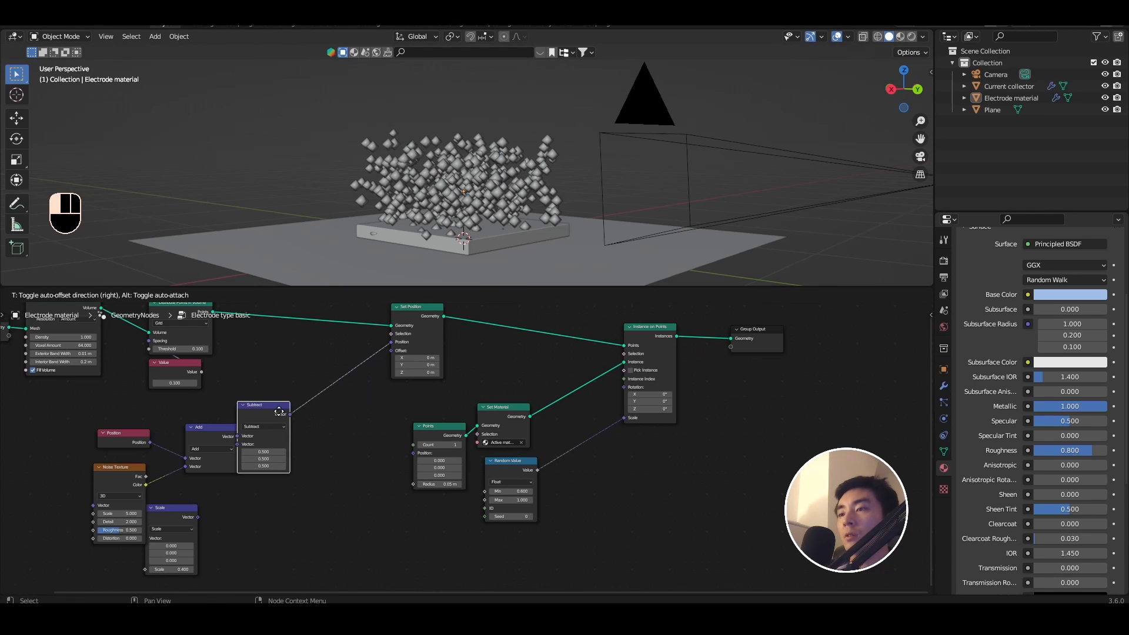
Replace the stray Scale node with a new Vector Math node set to Scale, placed on the link between Subtract and Set Position.
drag(170, 510, 313, 515)
key(ctrl+x)
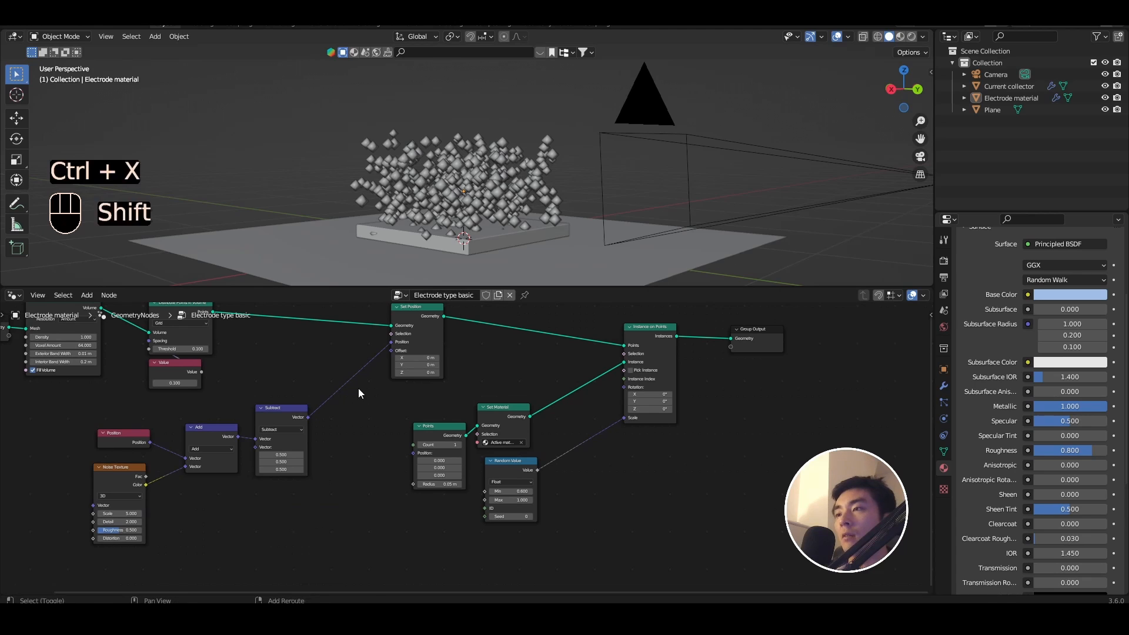
key(shift+a)
text(vec)
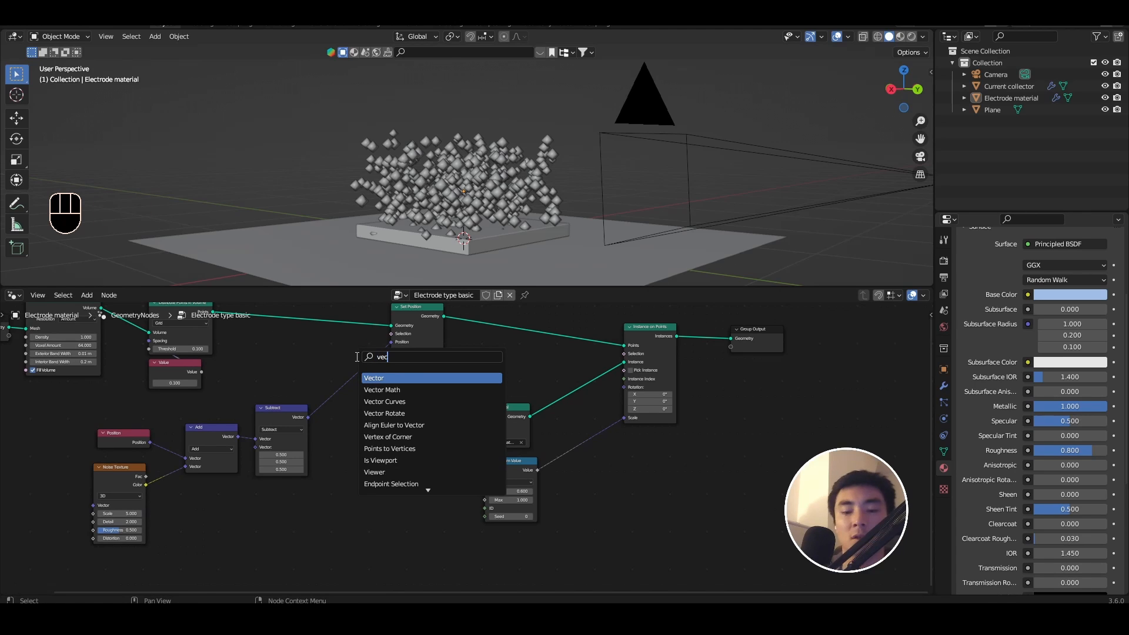
text(tor math)
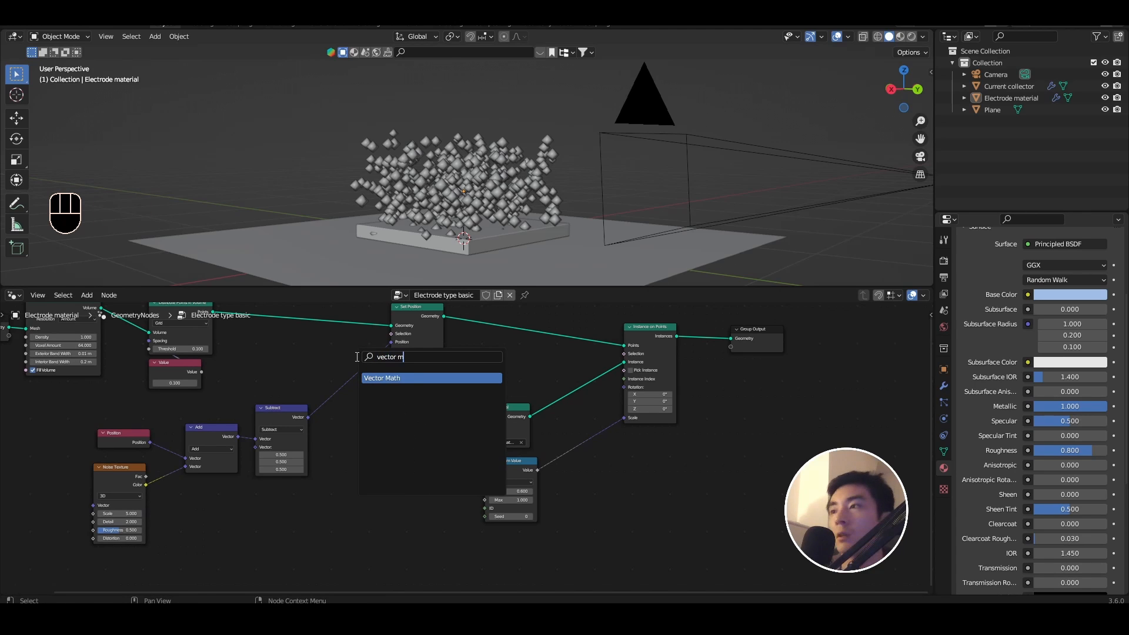
key(Return)
click(311, 389)
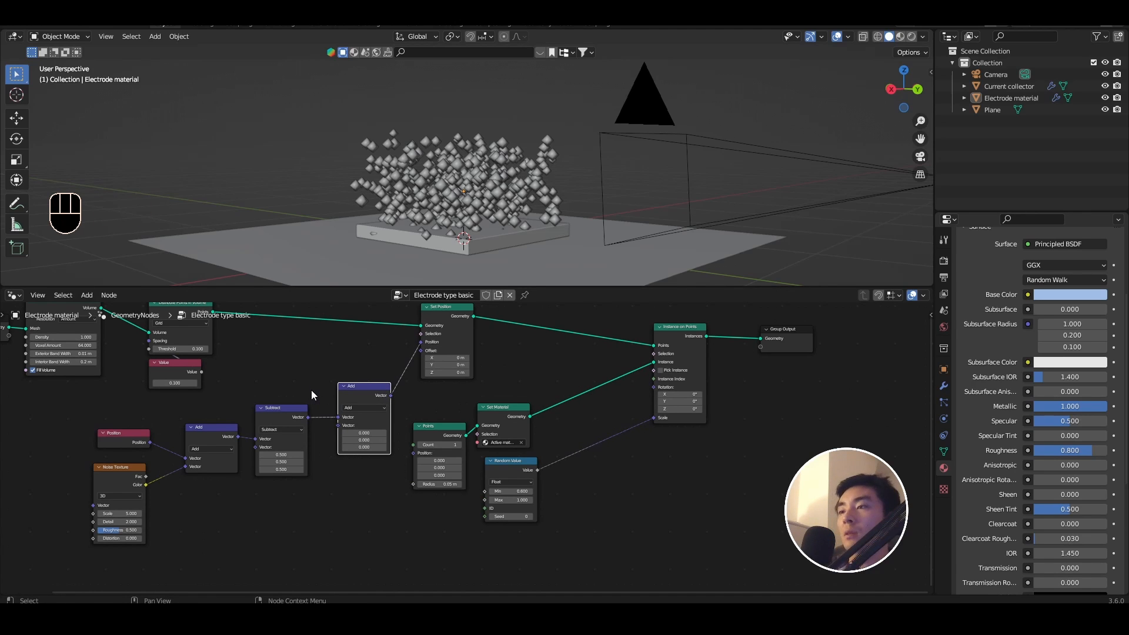
scroll(312, 390, up, 2)
click(310, 400)
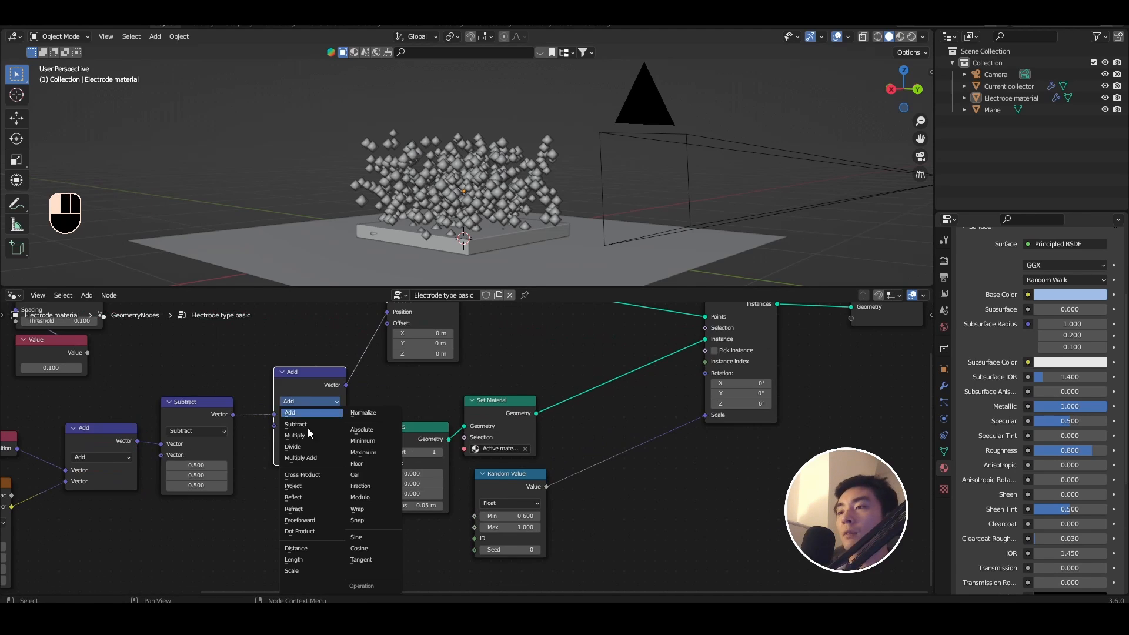
click(308, 572)
Lower the Scale node's factor to 0.7.
scroll(327, 470, down, 2)
scroll(327, 470, up, 4)
middle_drag(340, 438, 327, 453)
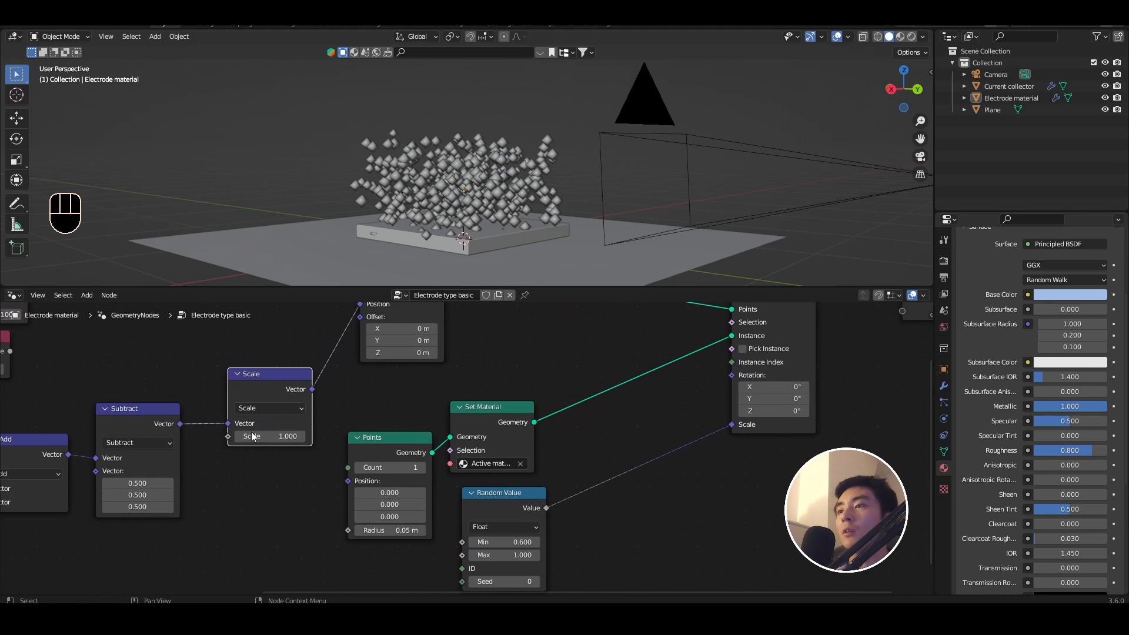
drag(252, 436, 238, 439)
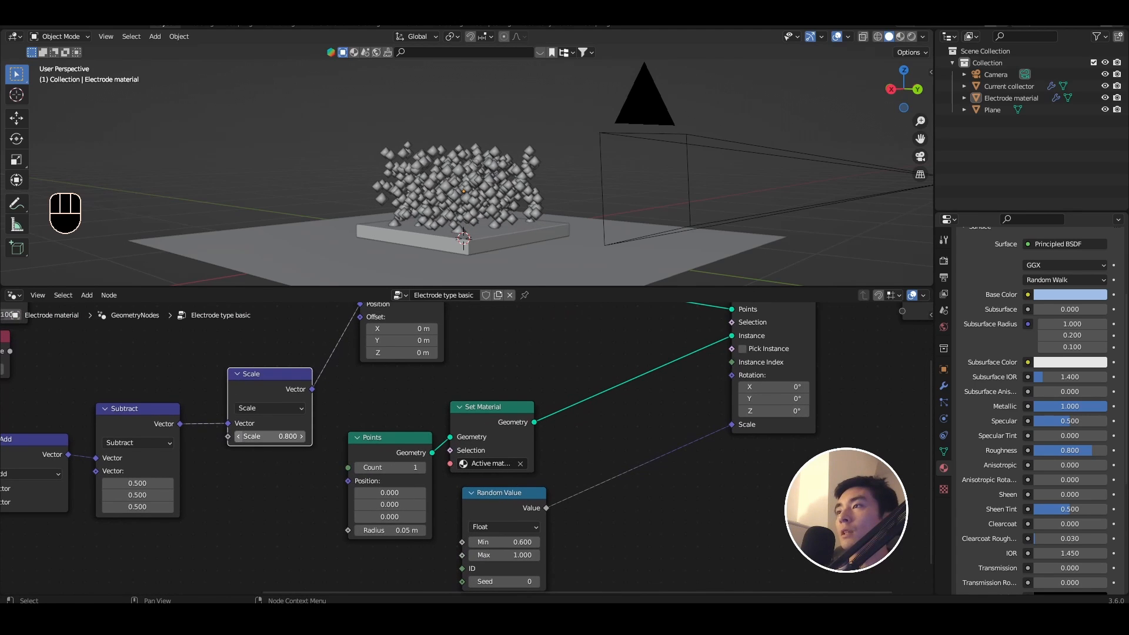
click(239, 436)
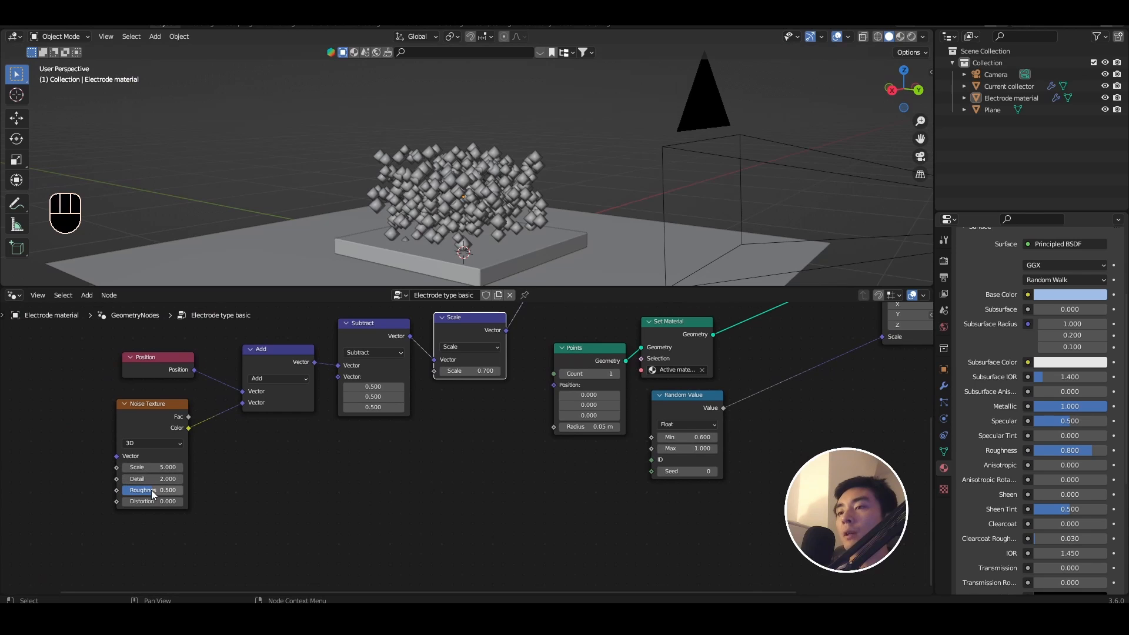
Set the Noise Texture's Roughness to 1, Scale to 1.4 and Distortion to -1.6.
drag(153, 494, 182, 490)
scroll(159, 489, up, 6)
middle_drag(75, 478, 155, 465)
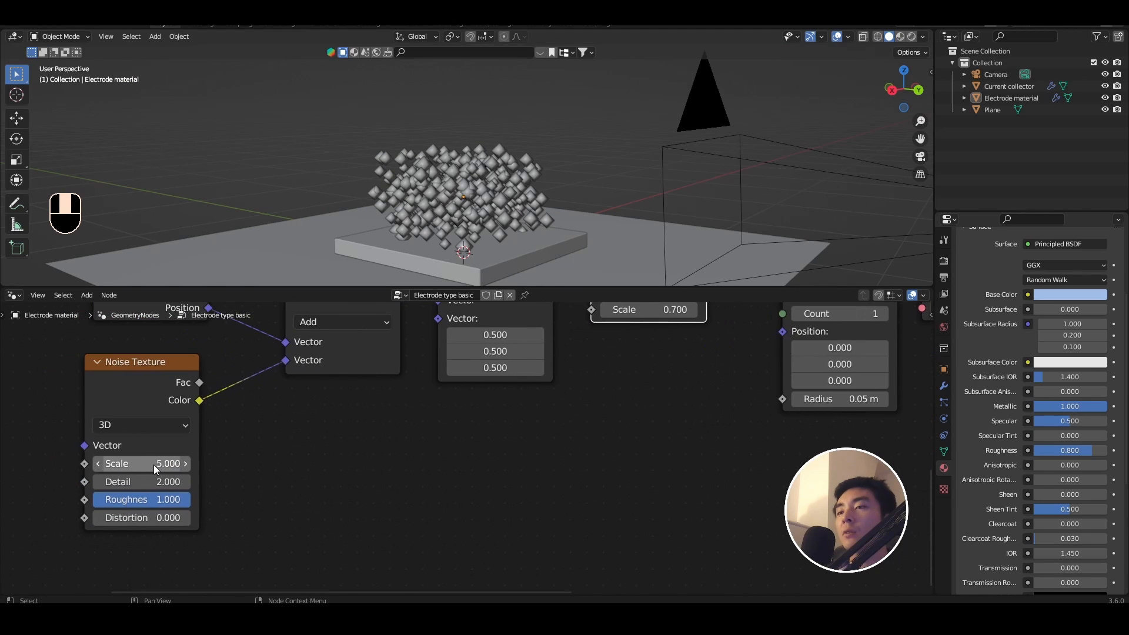
drag(155, 468, 112, 468)
middle_drag(570, 238, 548, 279)
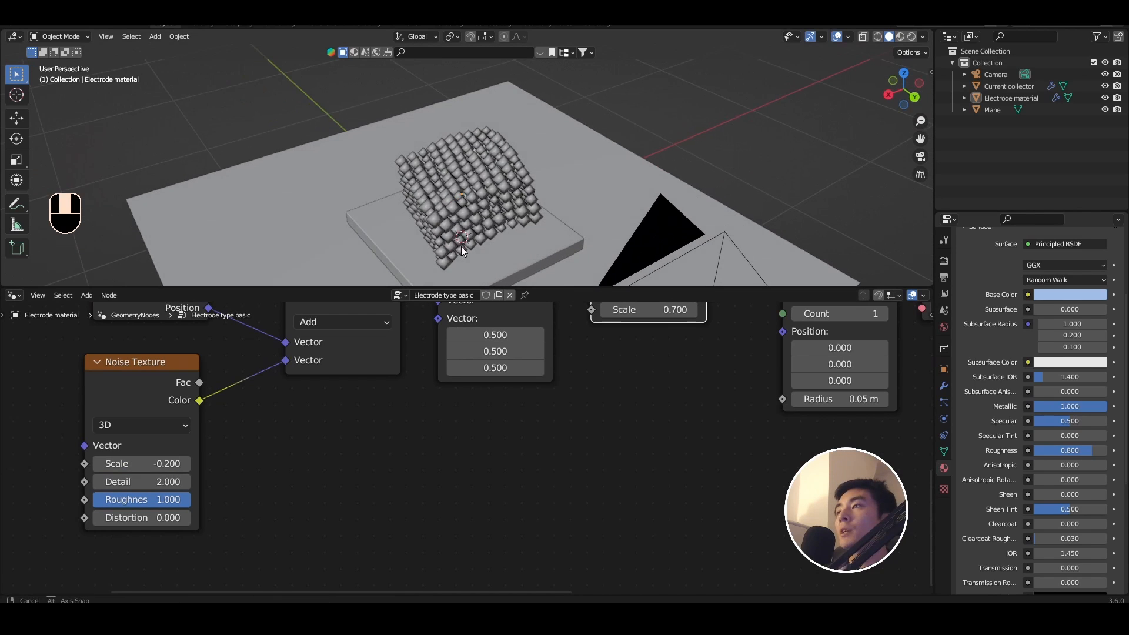
drag(147, 465, 154, 465)
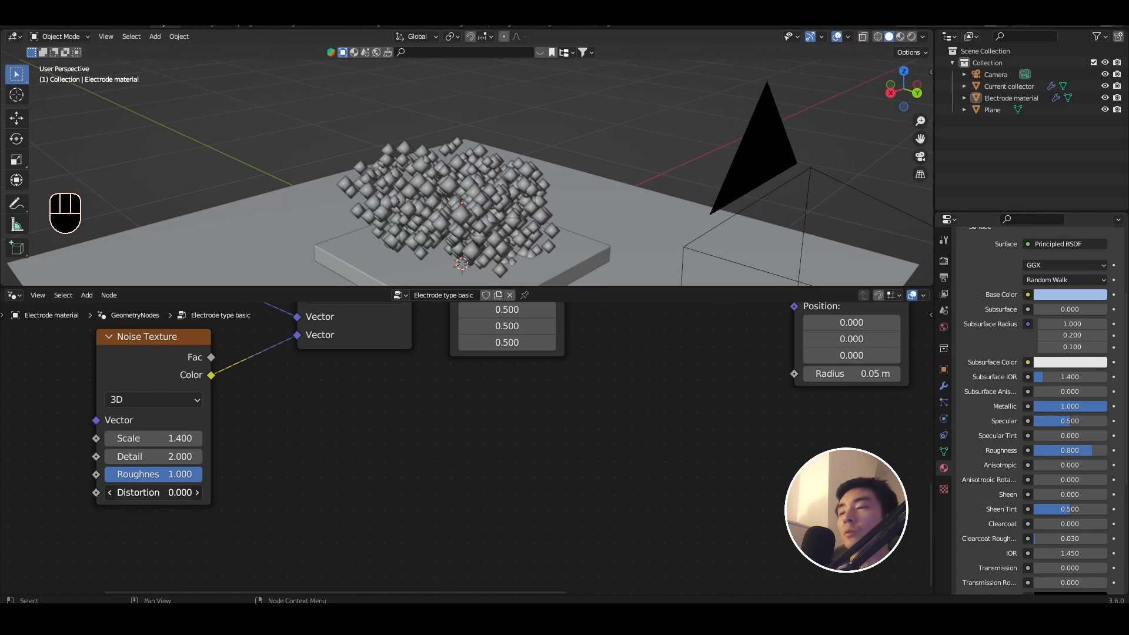
mouse_move(146, 492)
mouse_down()
mouse_move(171, 492)
mouse_move(123, 493)
mouse_move(144, 493)
mouse_up()
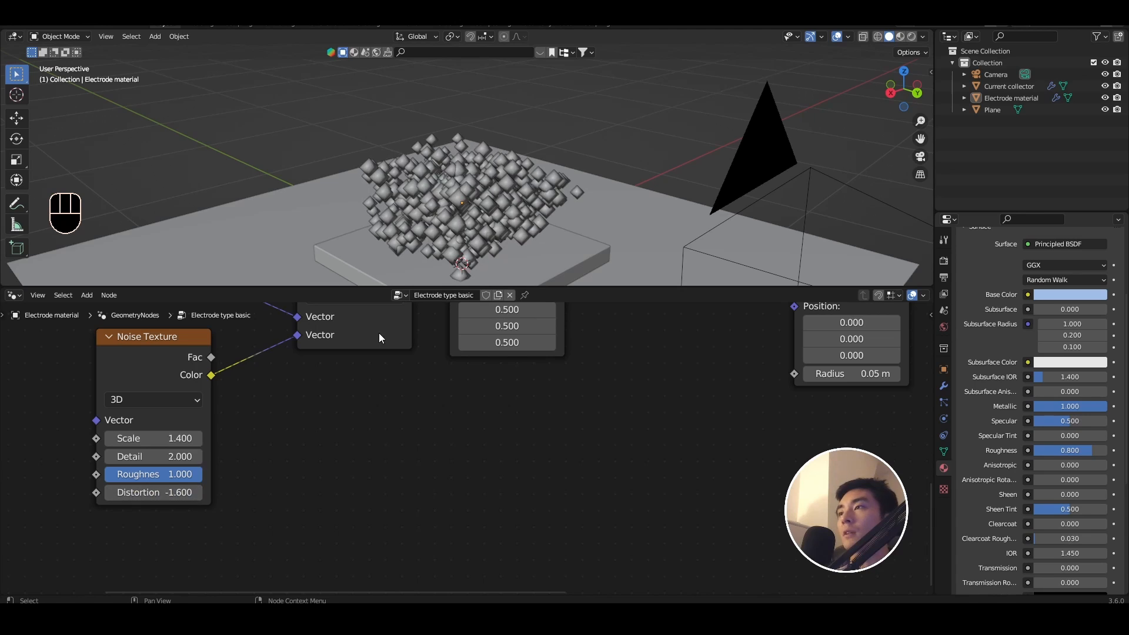
Switch the viewport to rendered shading and inspect the displaced spheres above the current collector.
scroll(582, 158, down, 1)
shift+middle_drag(532, 199, 545, 151)
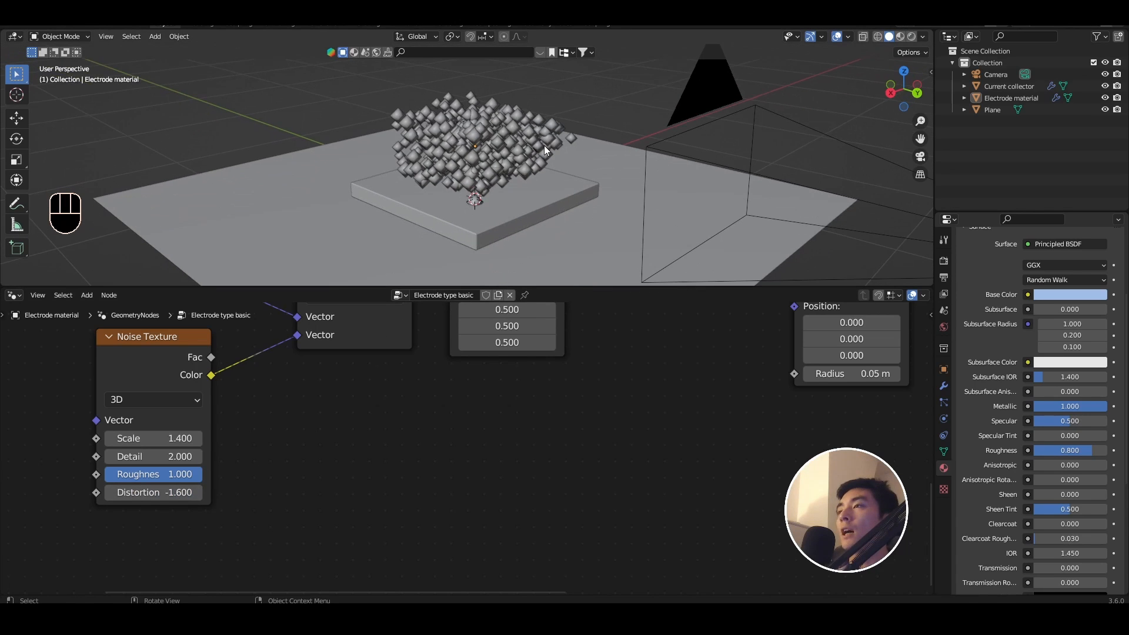
click(911, 37)
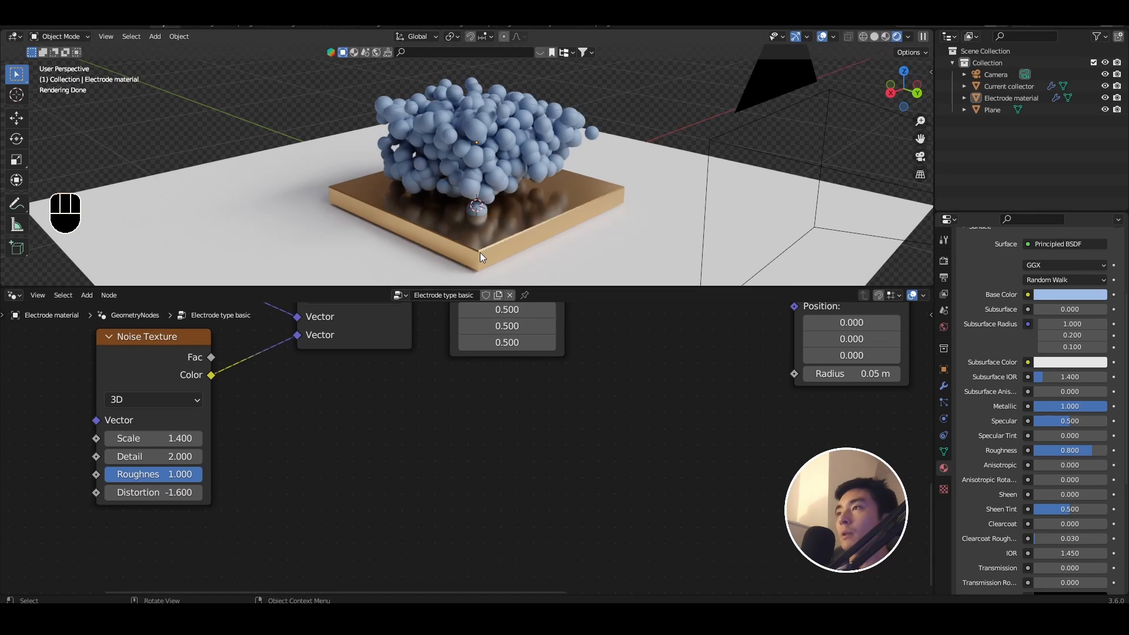
mouse_move(517, 233)
middle_down()
mouse_move(495, 246)
mouse_move(514, 248)
middle_up()
scroll(462, 432, down, 3)
Set the Scale node's factor to 0.9, and the Noise Texture's Scale to 3 and Detail to 15.
middle_drag(506, 405, 372, 503)
scroll(467, 455, down, 3)
scroll(442, 457, up, 2)
click(446, 422)
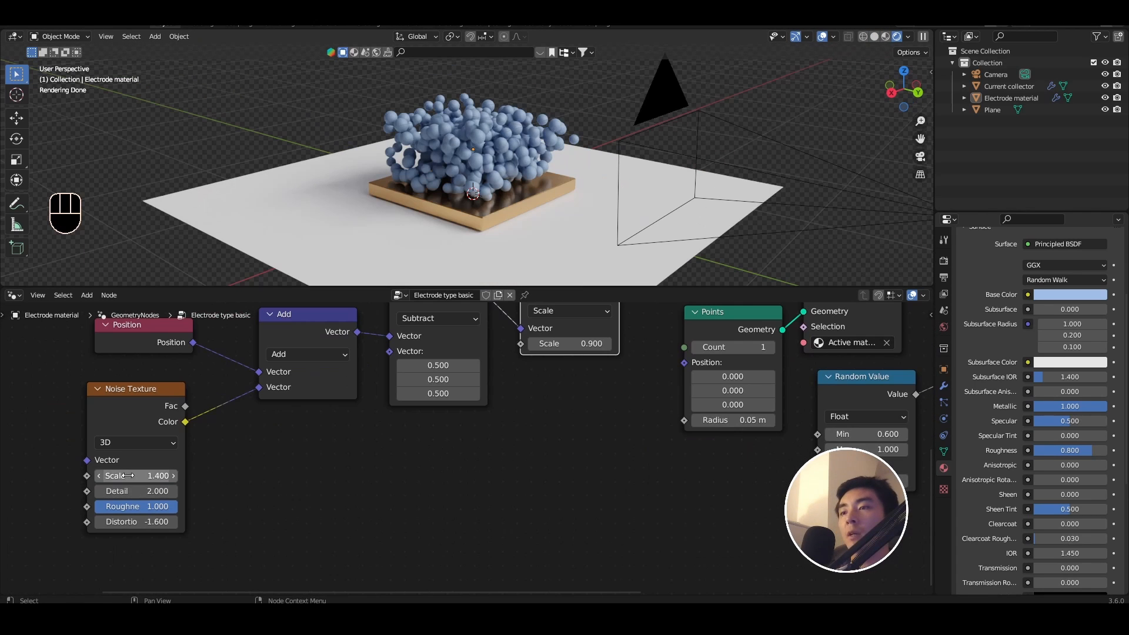
click(126, 474)
key(Return)
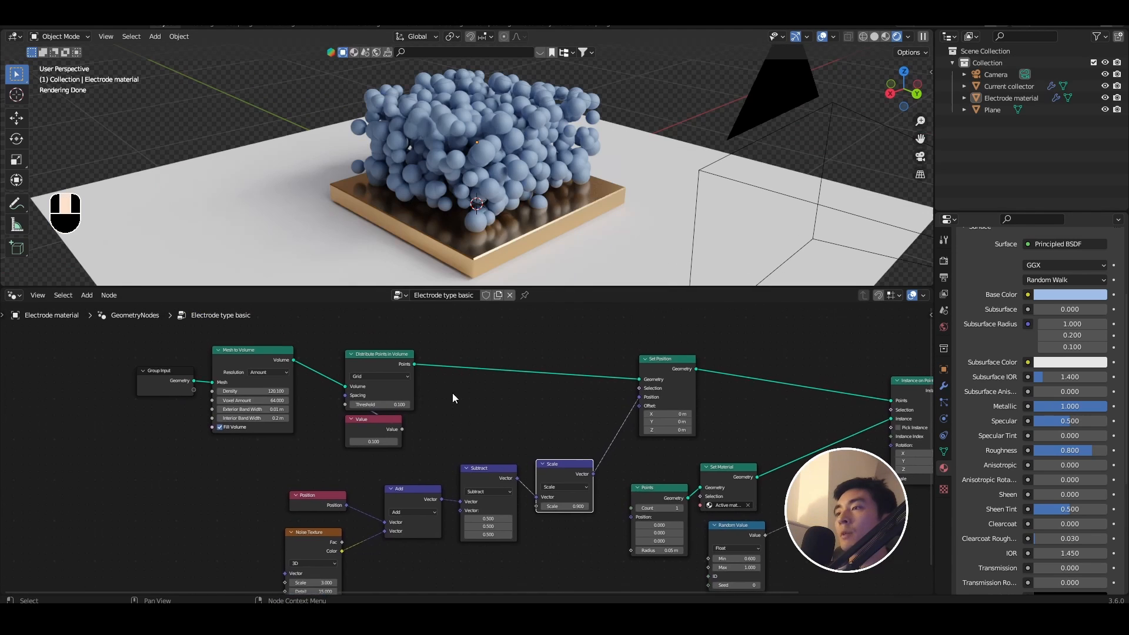
Examine the Value node under Distribute Points in Volume and the rest of the node graph through to Group Output.
scroll(453, 393, up, 2)
scroll(397, 394, up, 2)
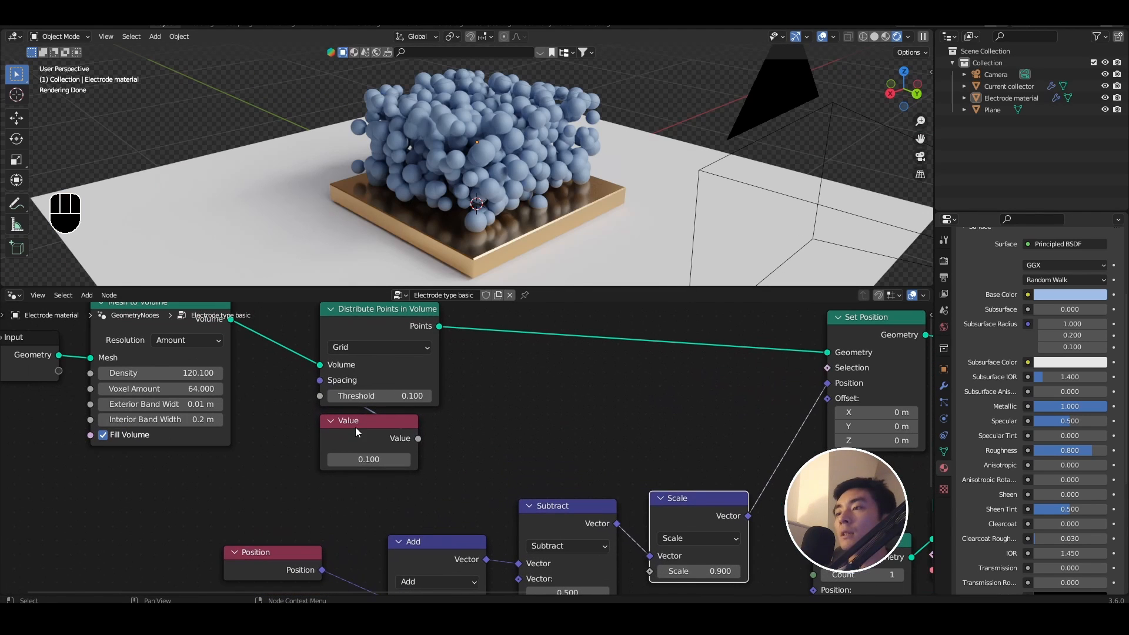
click(356, 427)
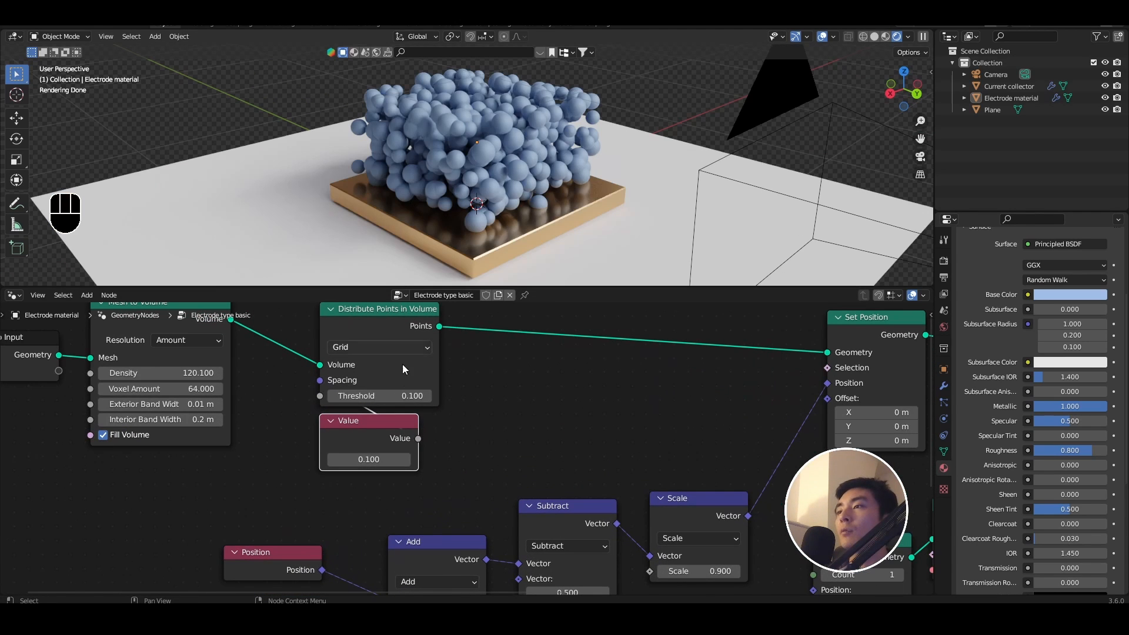
middle_drag(432, 432, 464, 481)
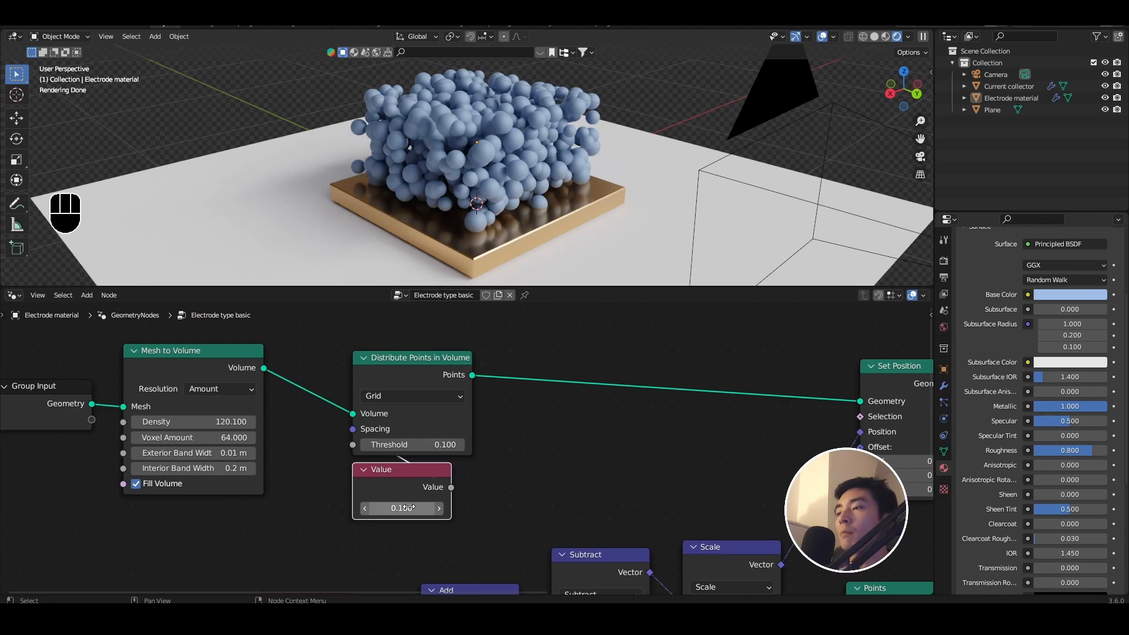
click(410, 480)
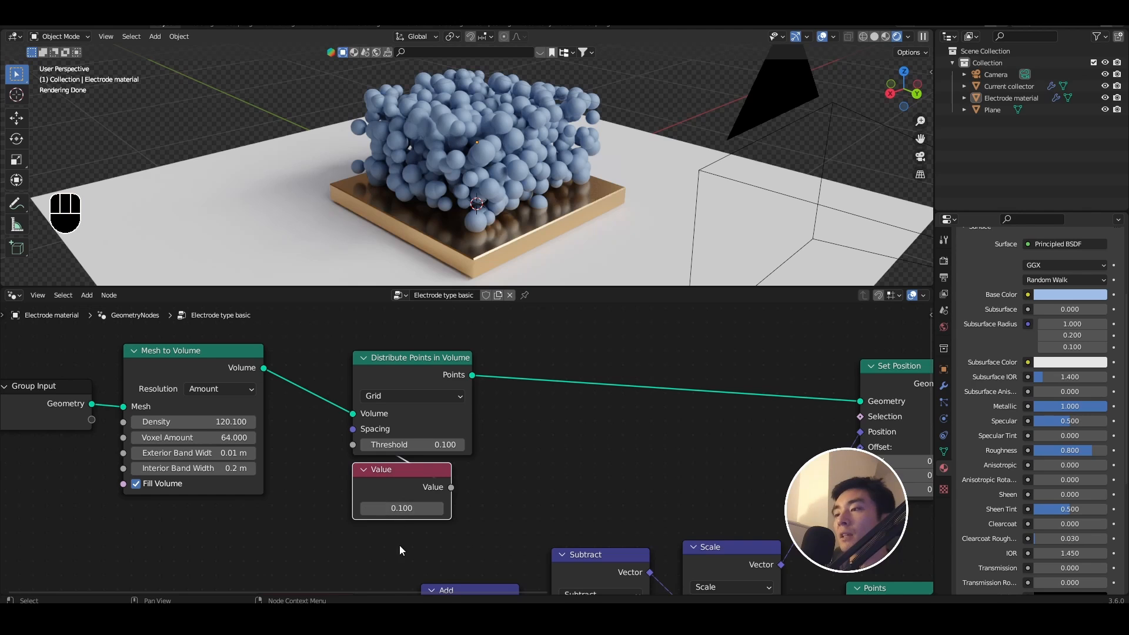
scroll(412, 550, down, 4)
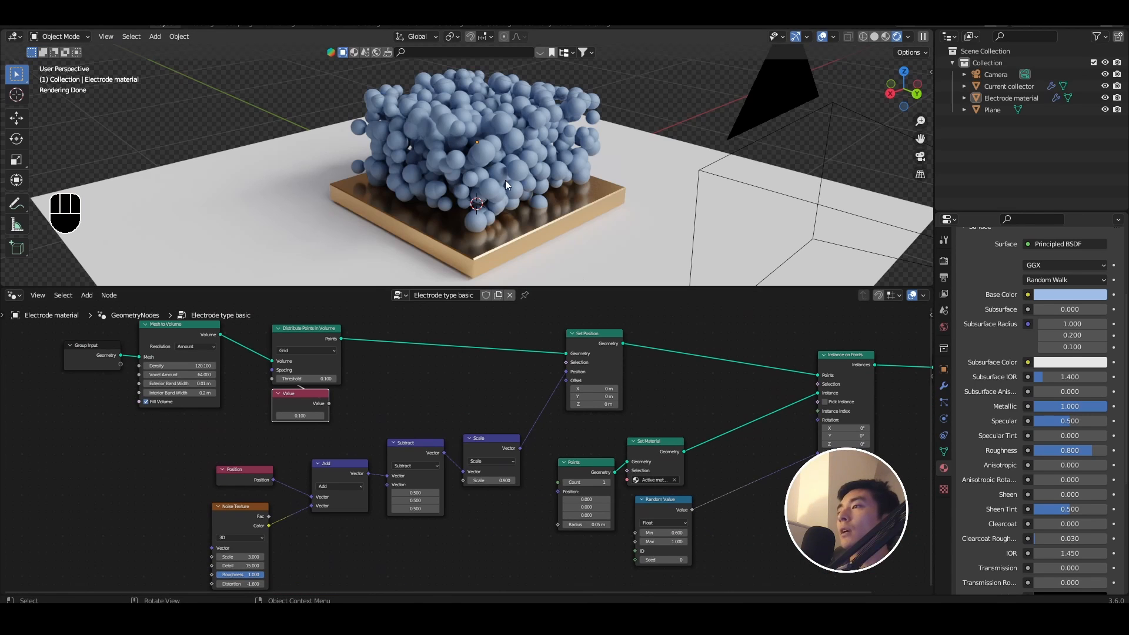
middle_drag(818, 374, 657, 365)
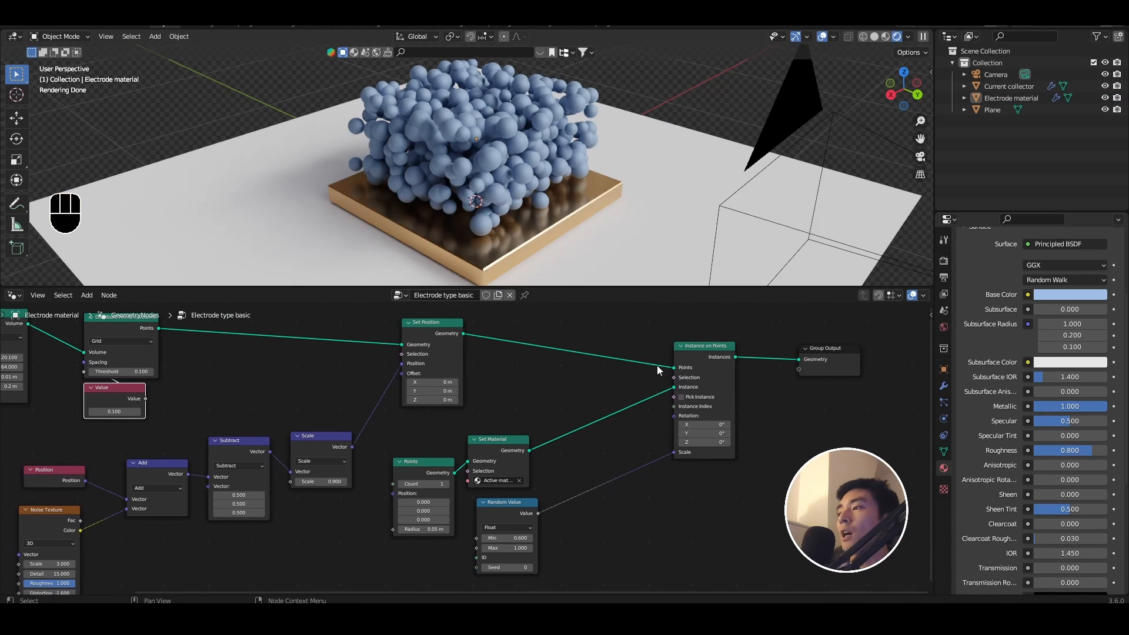
click(708, 361)
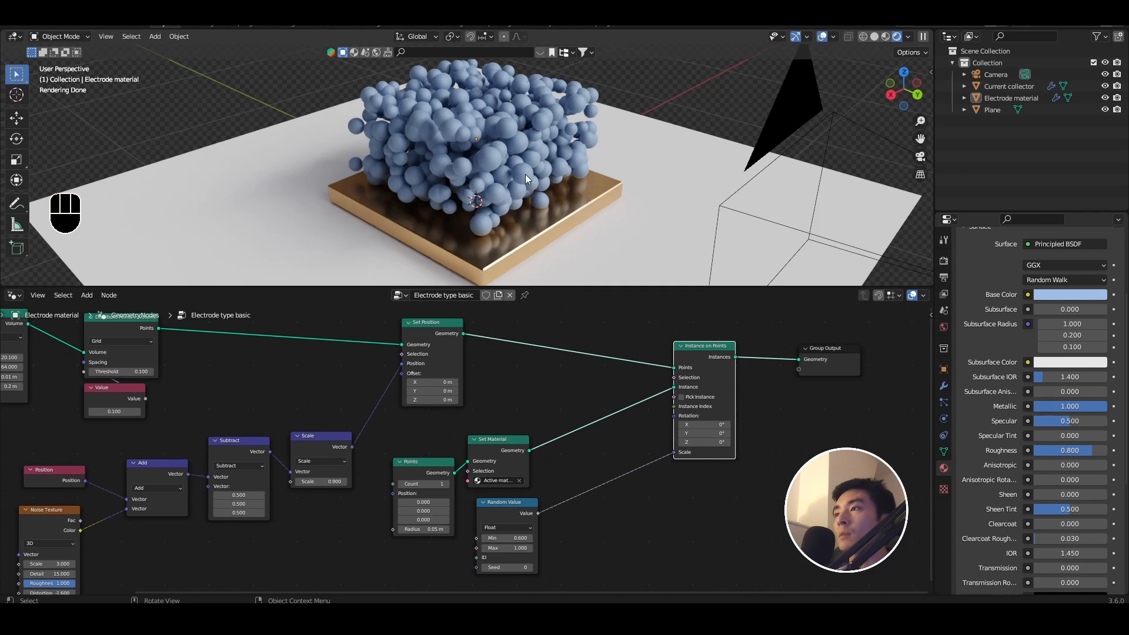
scroll(485, 390, down, 4)
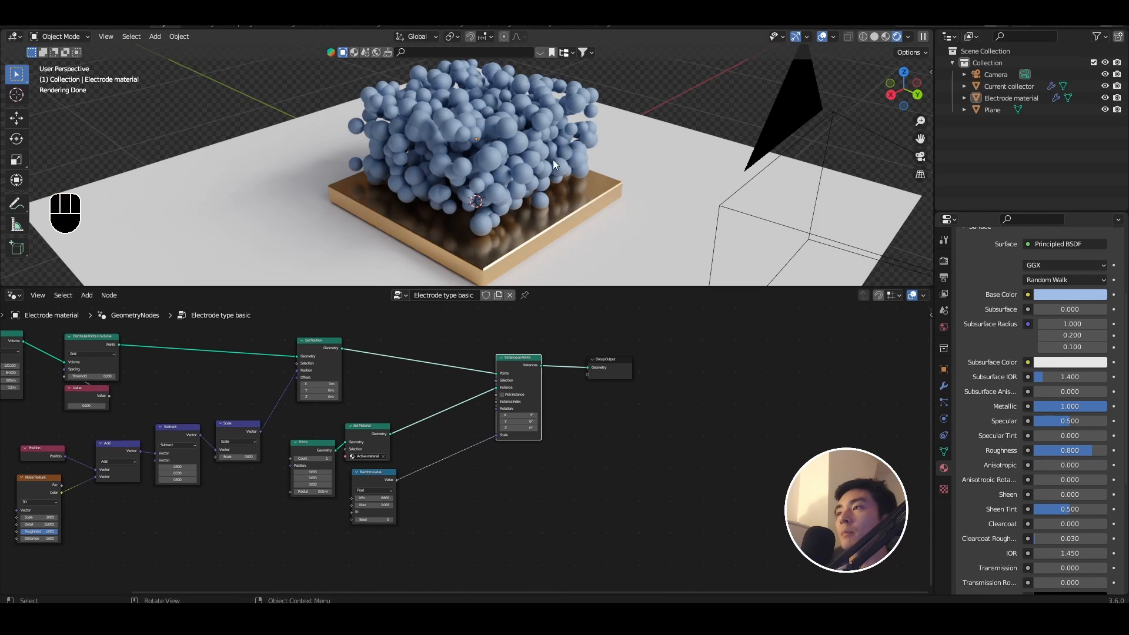
scroll(577, 151, down, 1)
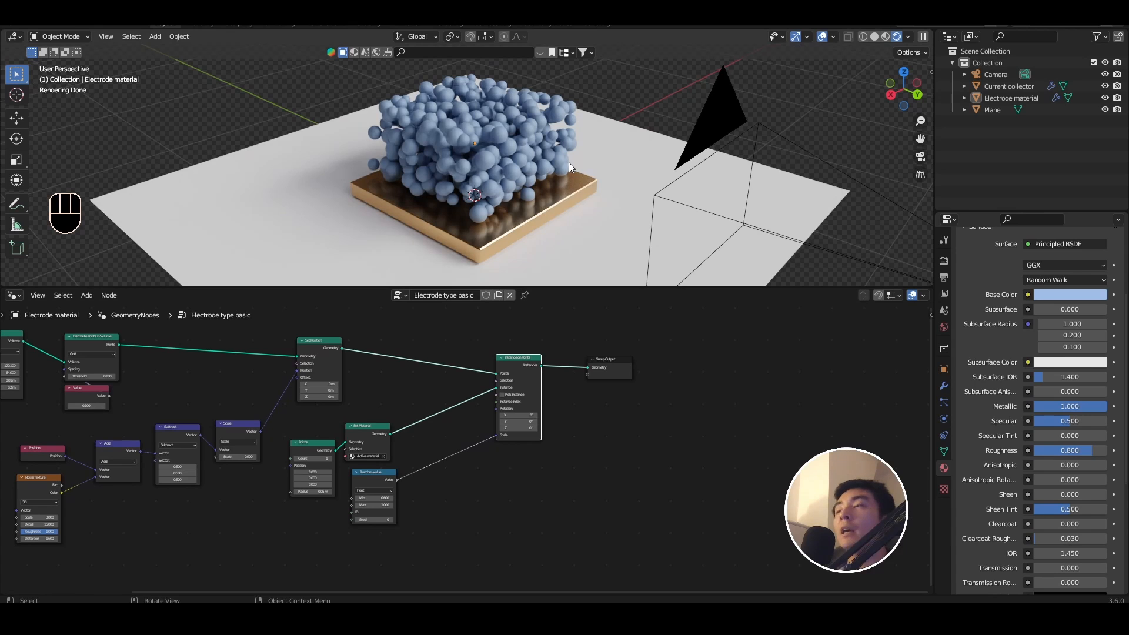
middle_drag(569, 162, 538, 175)
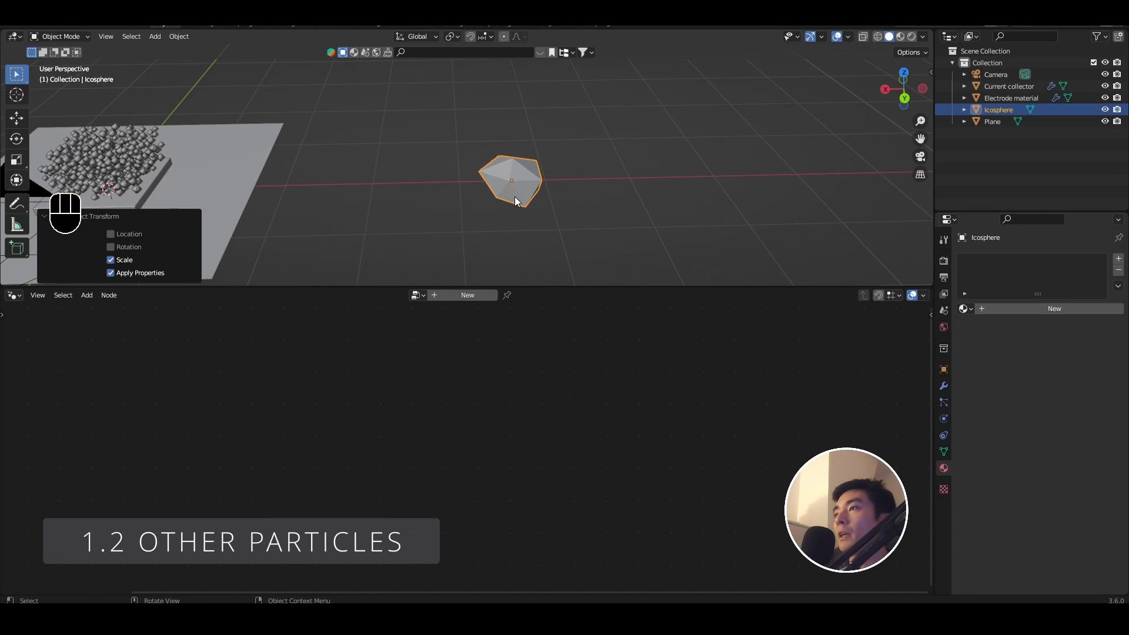
Rotate the icosphere with a free trackball rotation, followed by about -26.9° around the view axis.
key(r)
key(r)
click(505, 188)
key(r)
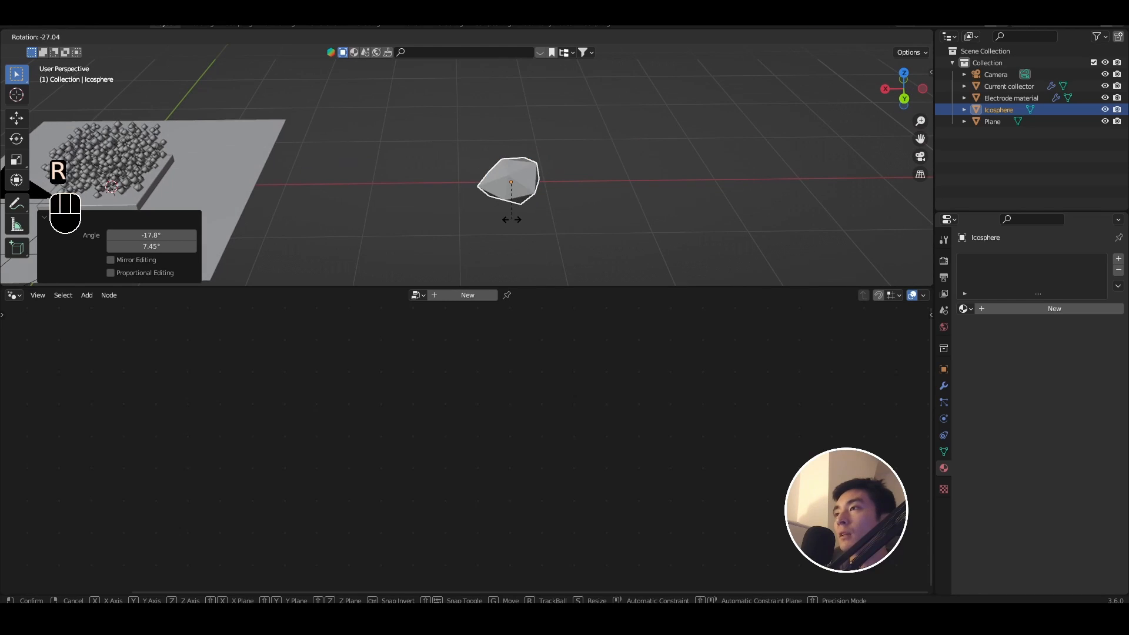
click(517, 222)
Select the electrode material, spread out its Set Material, Random Value and Points nodes, and cut the link from Points to Set Material.
scroll(506, 151, down, 4)
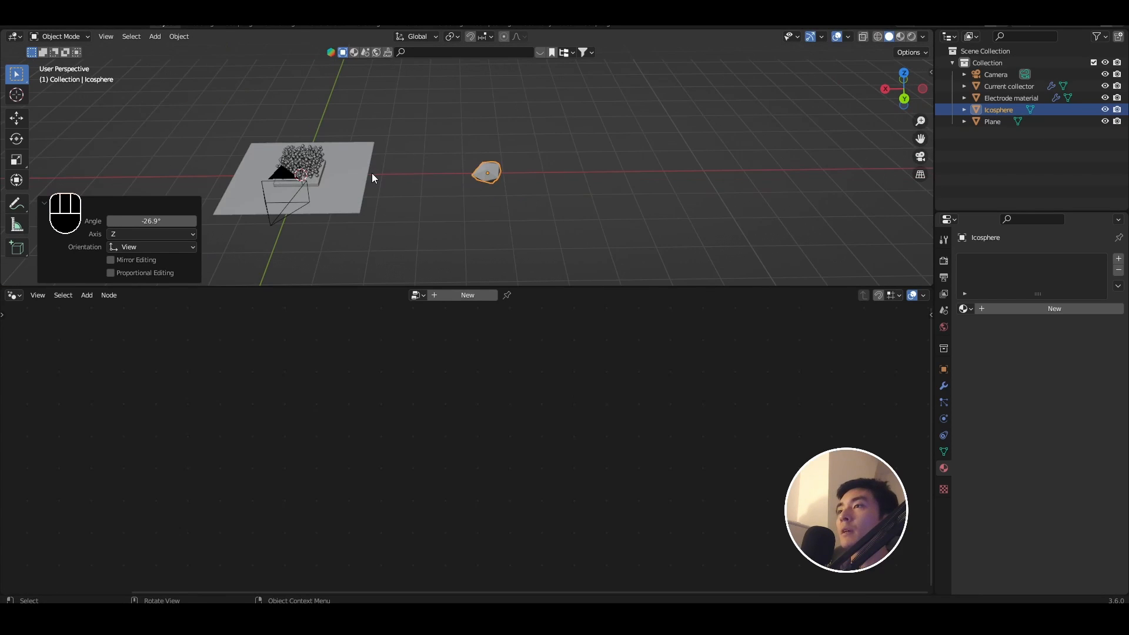
shift+middle_drag(371, 174, 559, 175)
middle_drag(560, 175, 518, 192)
scroll(603, 197, up, 4)
click(501, 194)
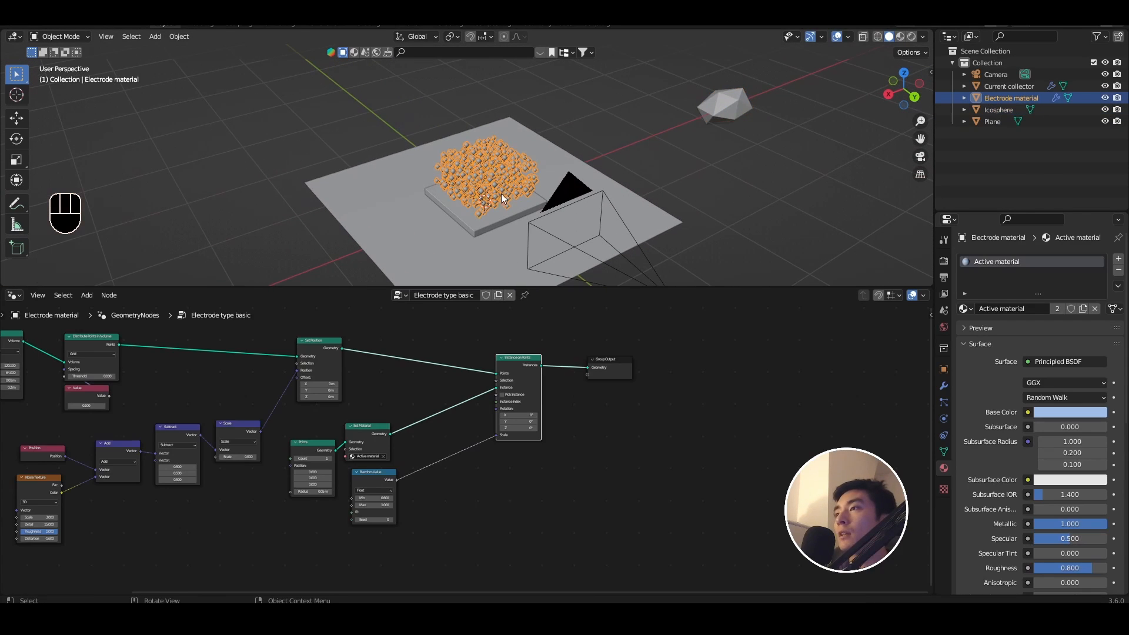
scroll(436, 457, up, 2)
drag(358, 418, 453, 365)
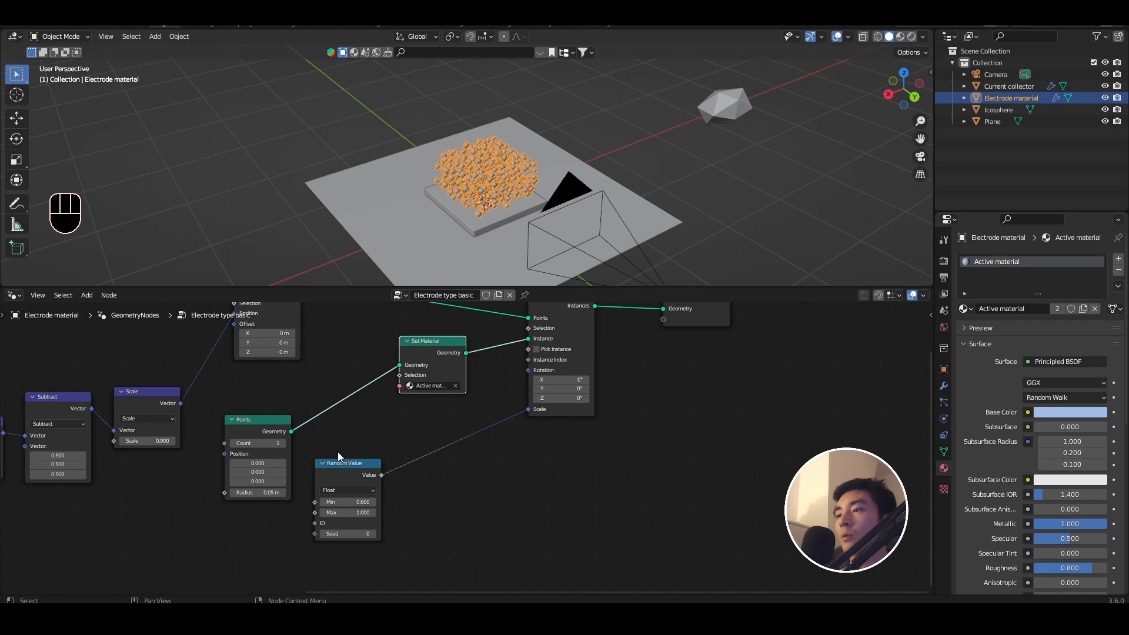
drag(338, 456, 456, 405)
ctrl+right_drag(362, 373, 368, 437)
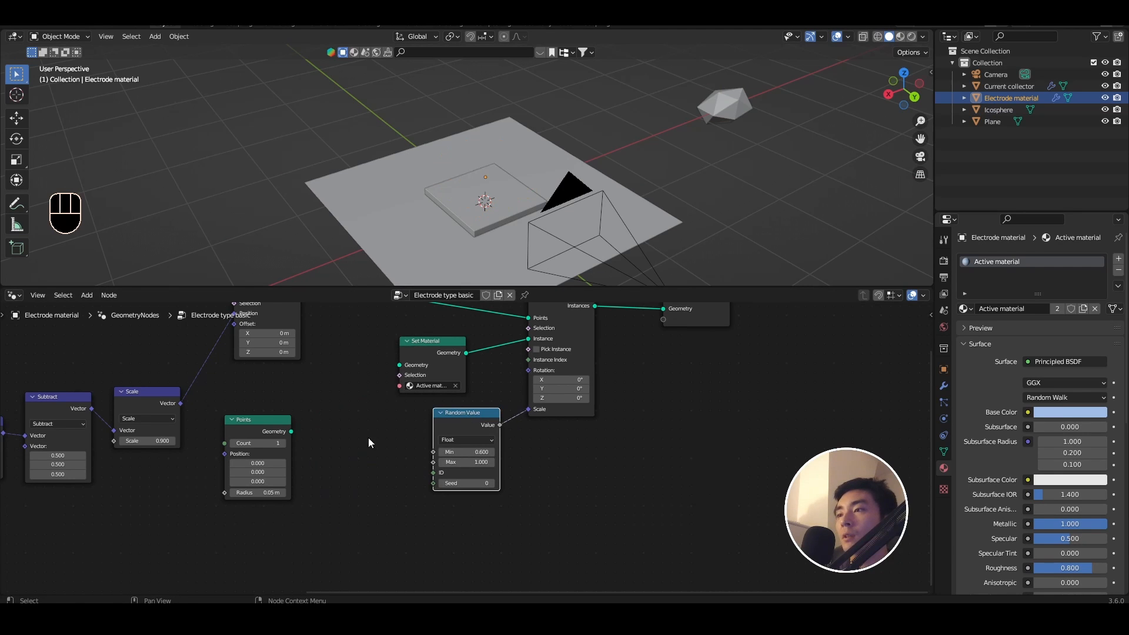
drag(259, 438, 235, 515)
Add an Object Info node referencing the icosphere and connect its Geometry to the Set Material node.
key(shift+a)
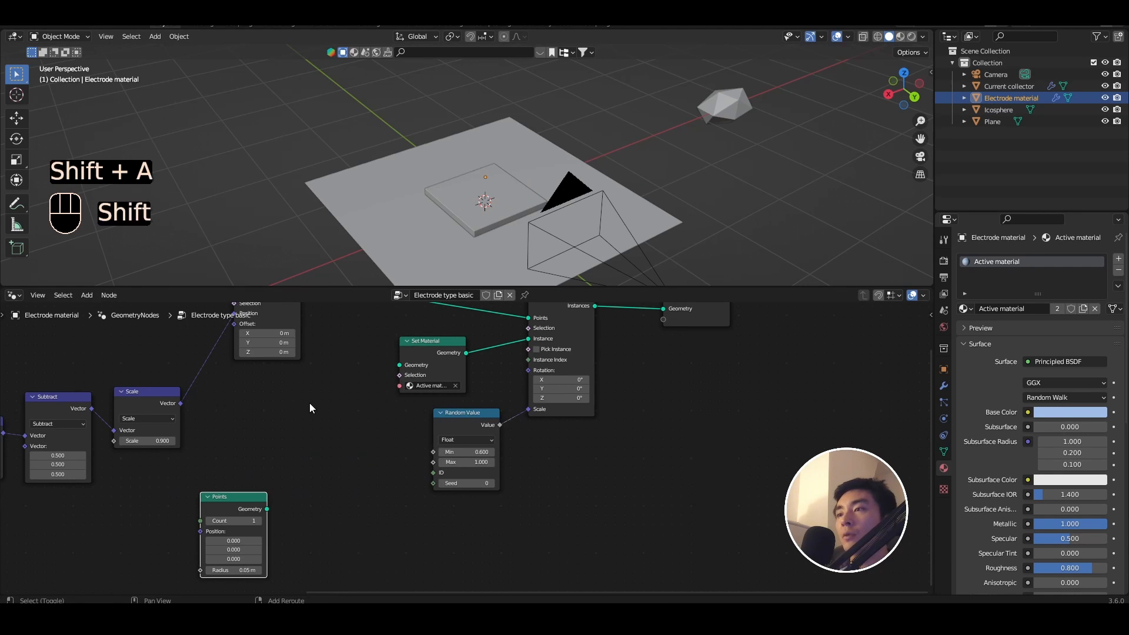
key(shift+a)
text(ob)
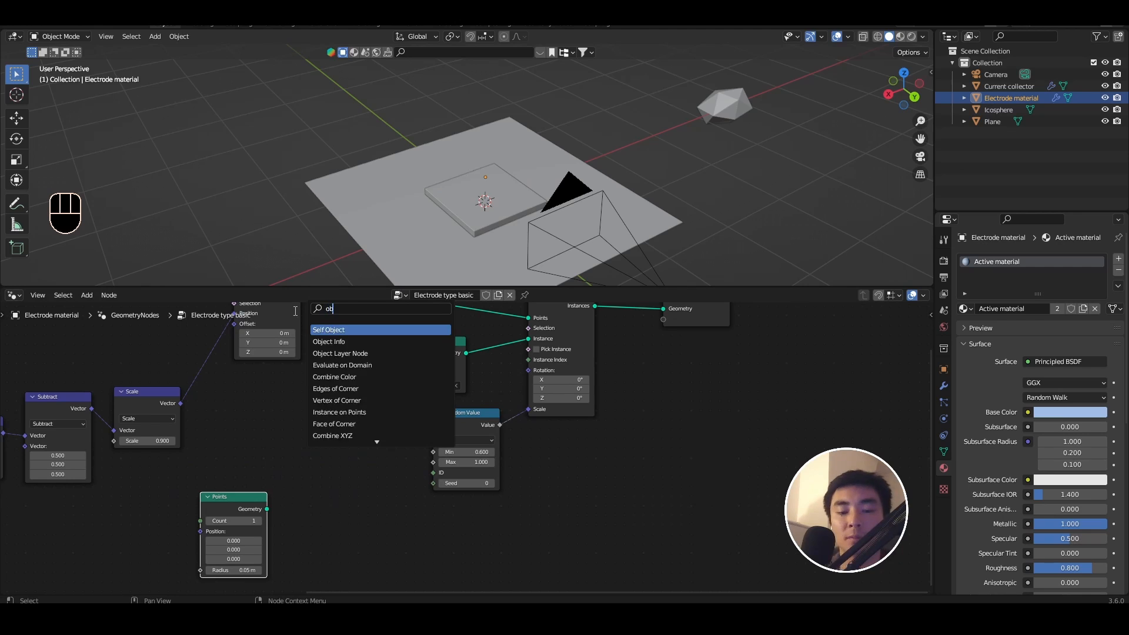
text(ject)
click(329, 342)
click(283, 381)
drag(349, 427, 399, 371)
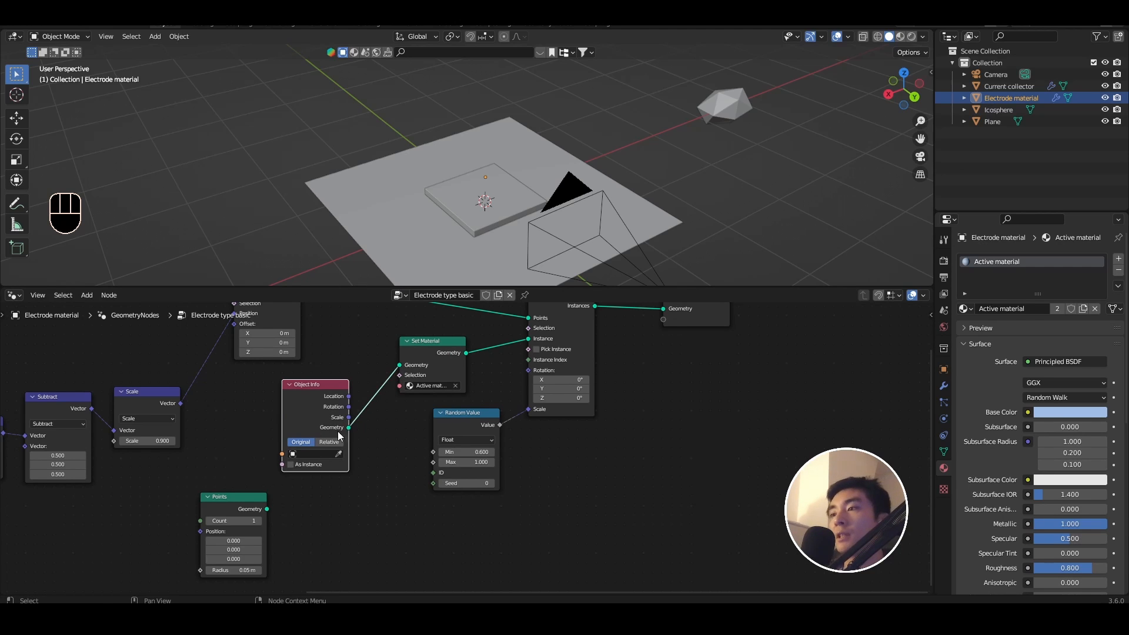
click(338, 454)
click(726, 103)
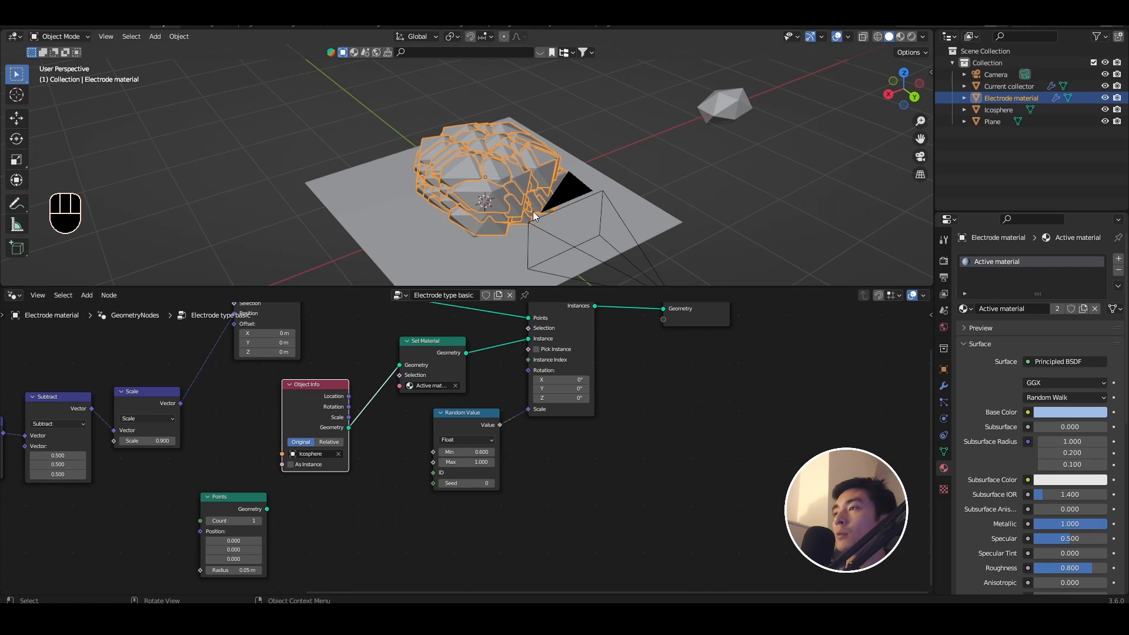
scroll(533, 212, up, 1)
middle_drag(534, 195, 549, 181)
scroll(423, 347, down, 1)
middle_drag(372, 377, 323, 394)
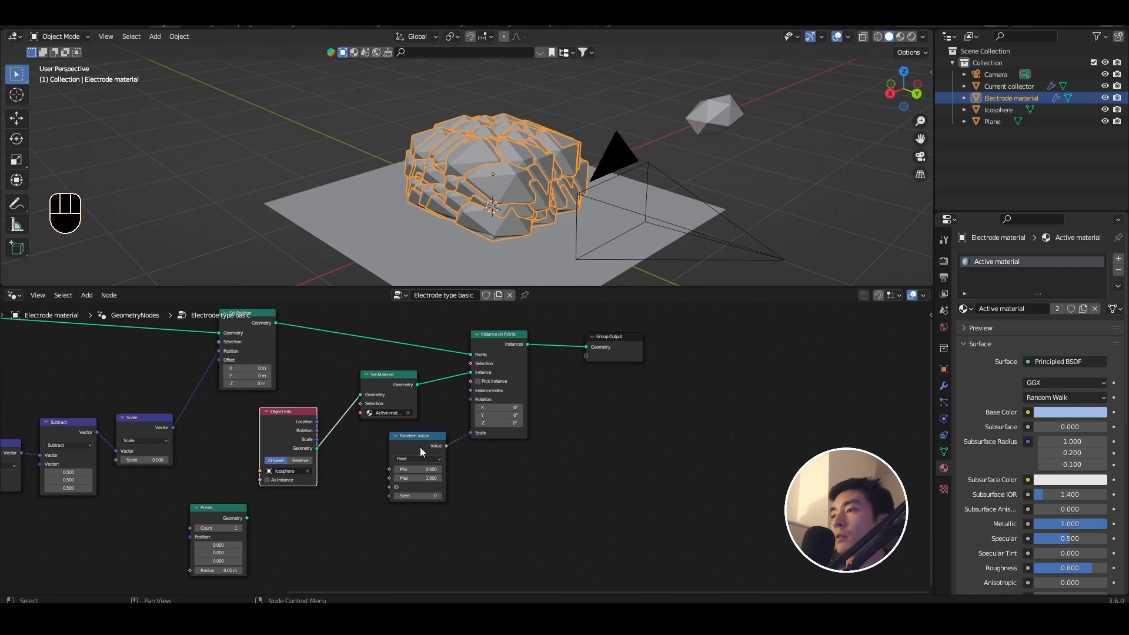
scroll(424, 455, up, 2)
click(382, 475)
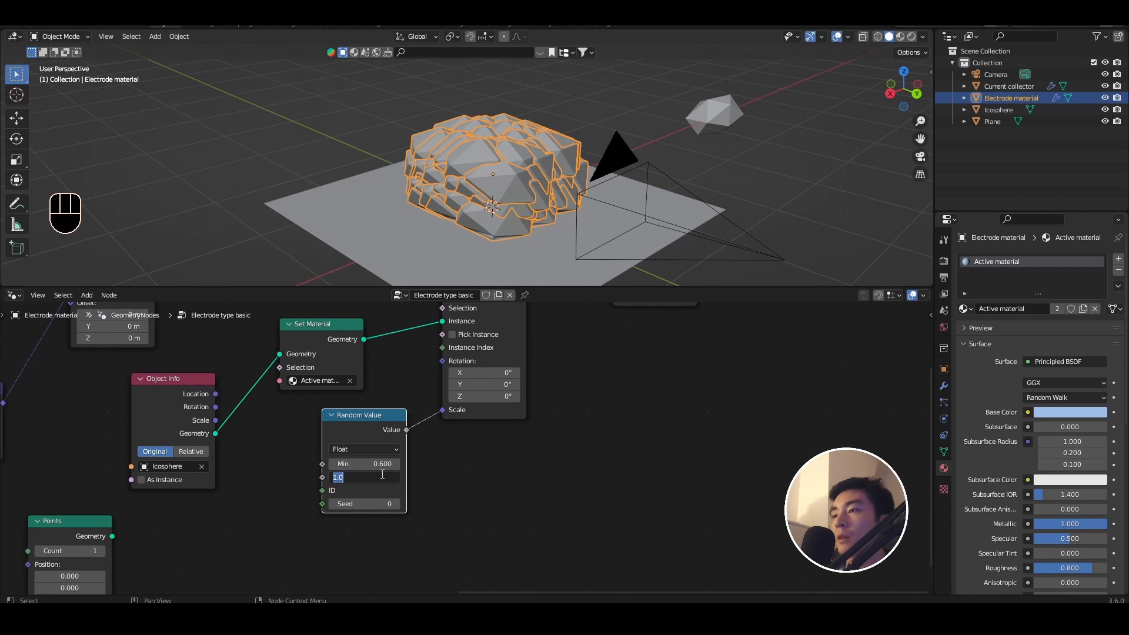
click(437, 491)
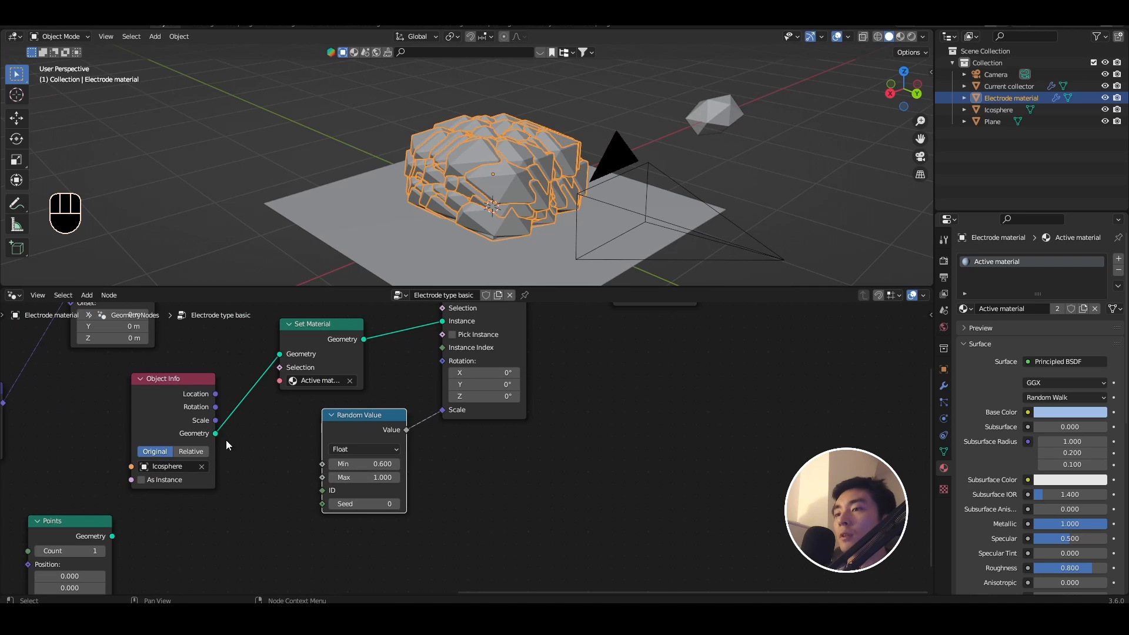
Scale the icosphere down by a factor of about 0.26 and apply its scale.
click(729, 112)
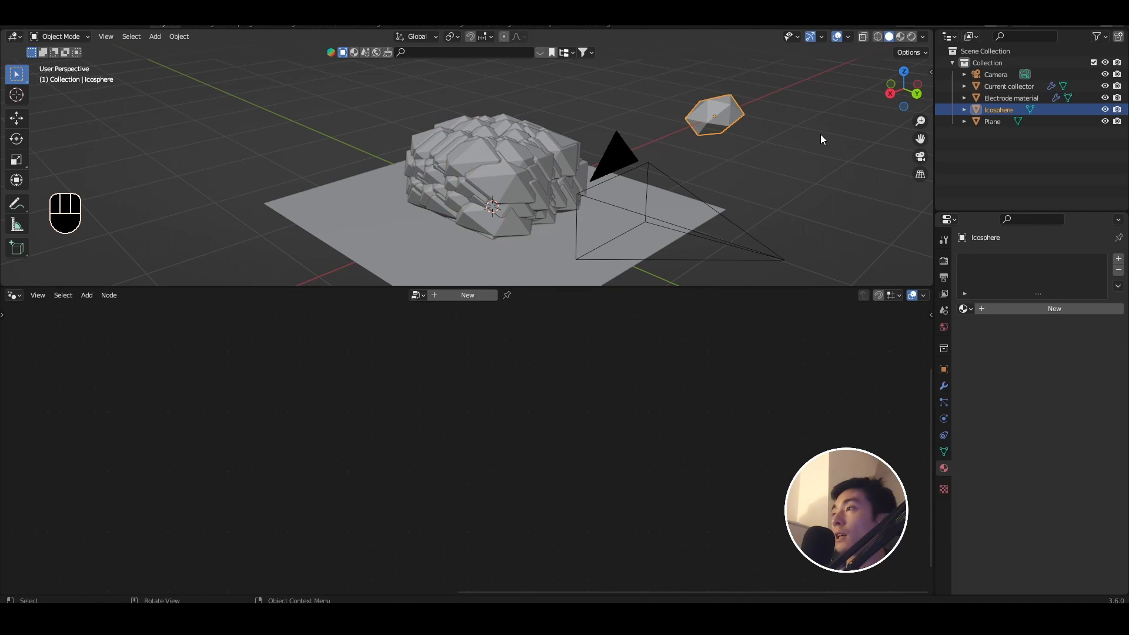
key(s)
scroll(782, 134, up, 2)
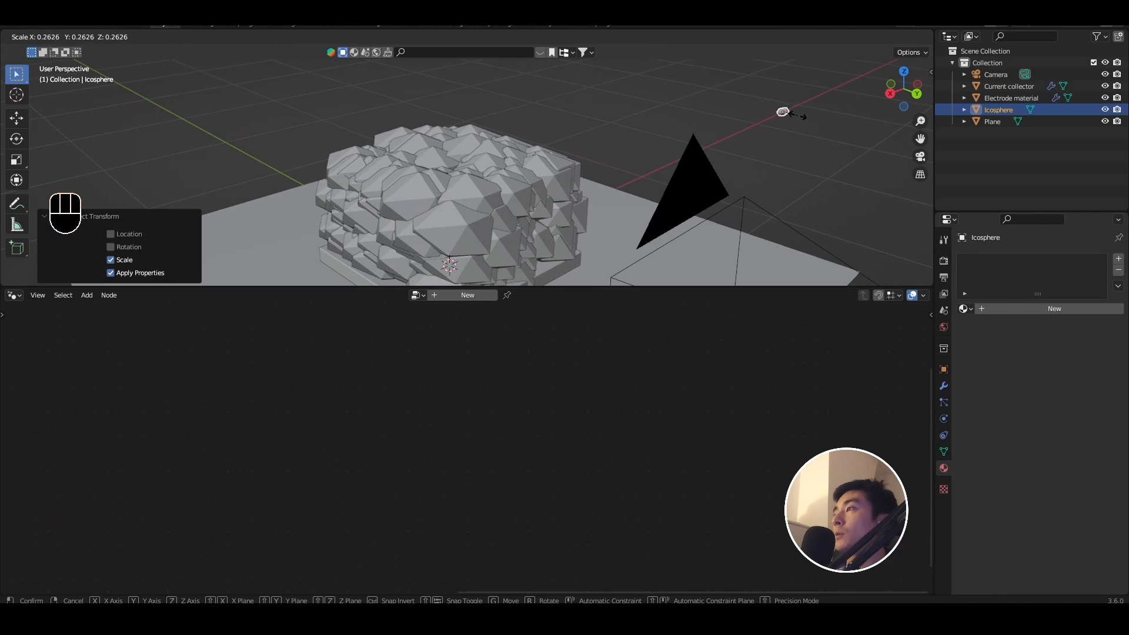
click(782, 111)
key(ctrl+a)
click(798, 117)
scroll(536, 191, down, 2)
shift+middle_drag(536, 192, 602, 99)
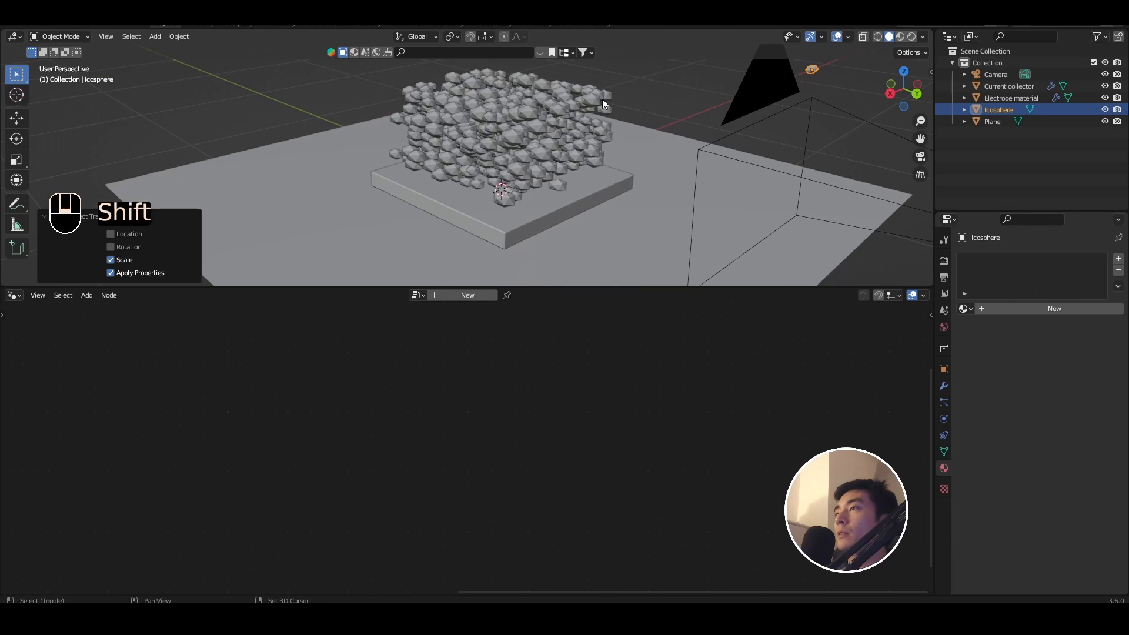
Bring up the electrode material's node tree and move the Random Value node clear of the space before Instance on Points' Rotation input.
click(602, 99)
middle_drag(664, 115, 609, 180)
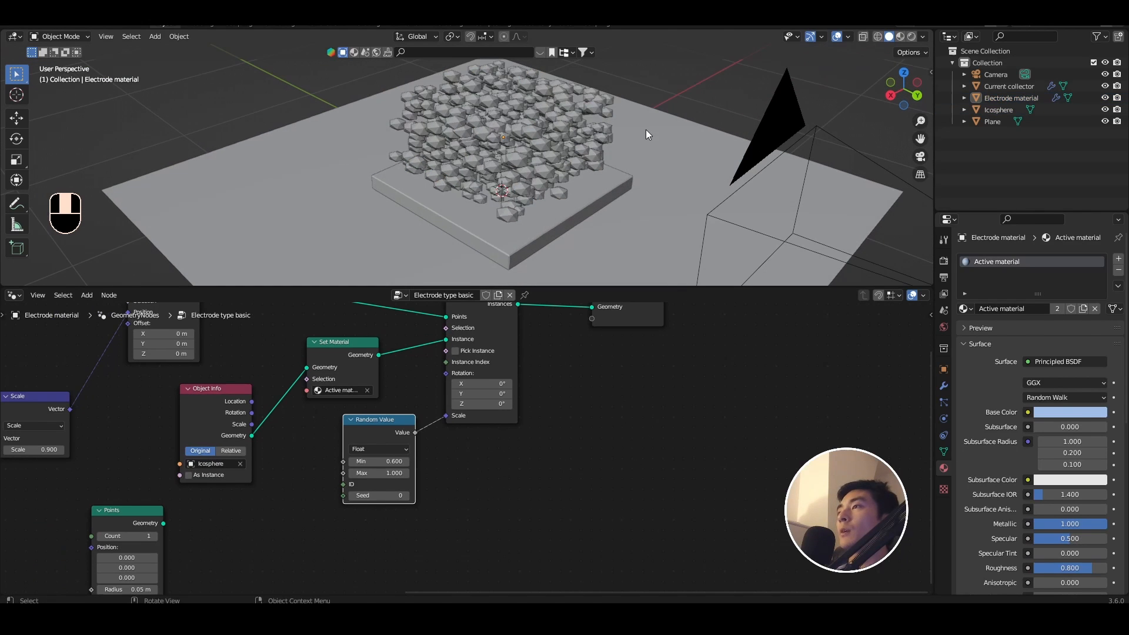
click(545, 142)
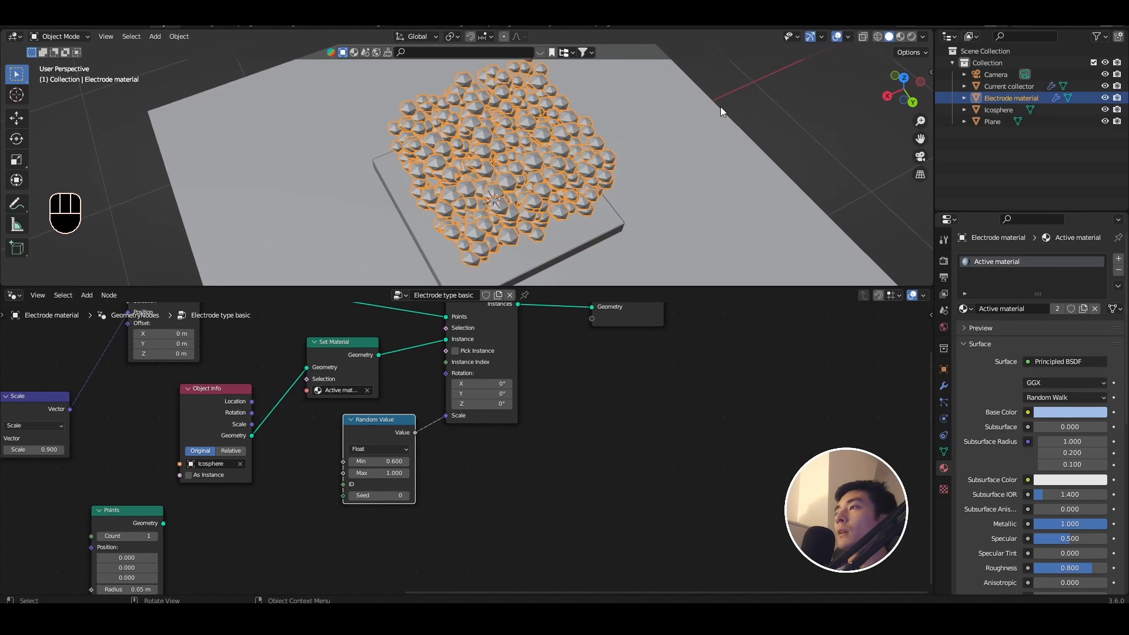
click(722, 108)
middle_drag(707, 147, 563, 207)
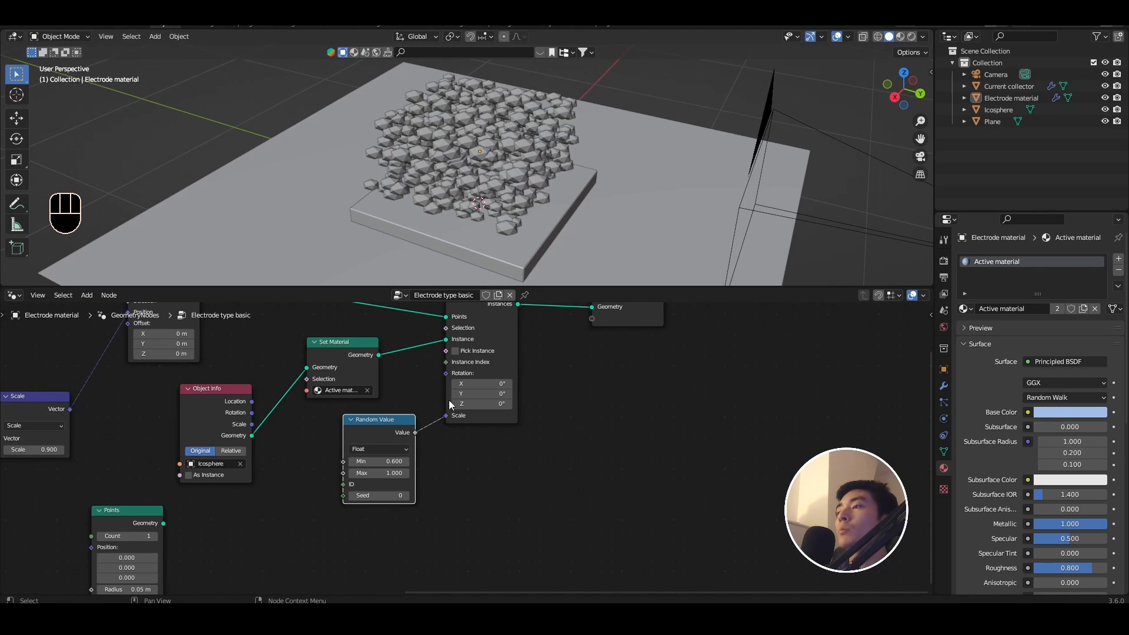
drag(370, 427, 476, 449)
Try driving the Rotation input of Instance on Points with a Rotate Euler node.
drag(452, 376, 376, 472)
text(rot)
key(Return)
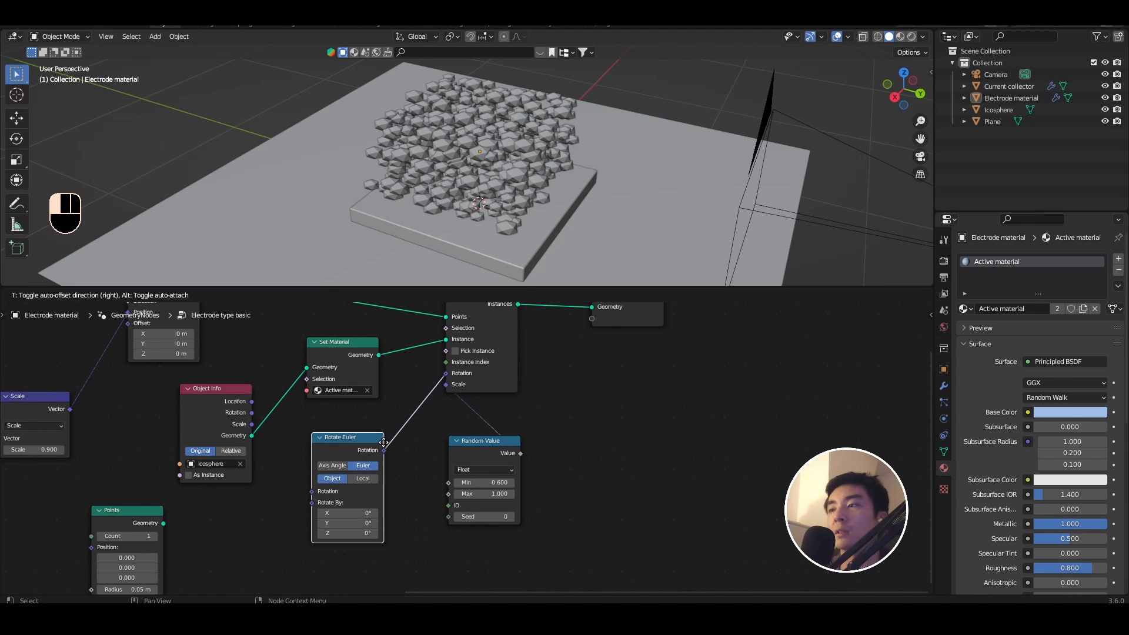
click(381, 440)
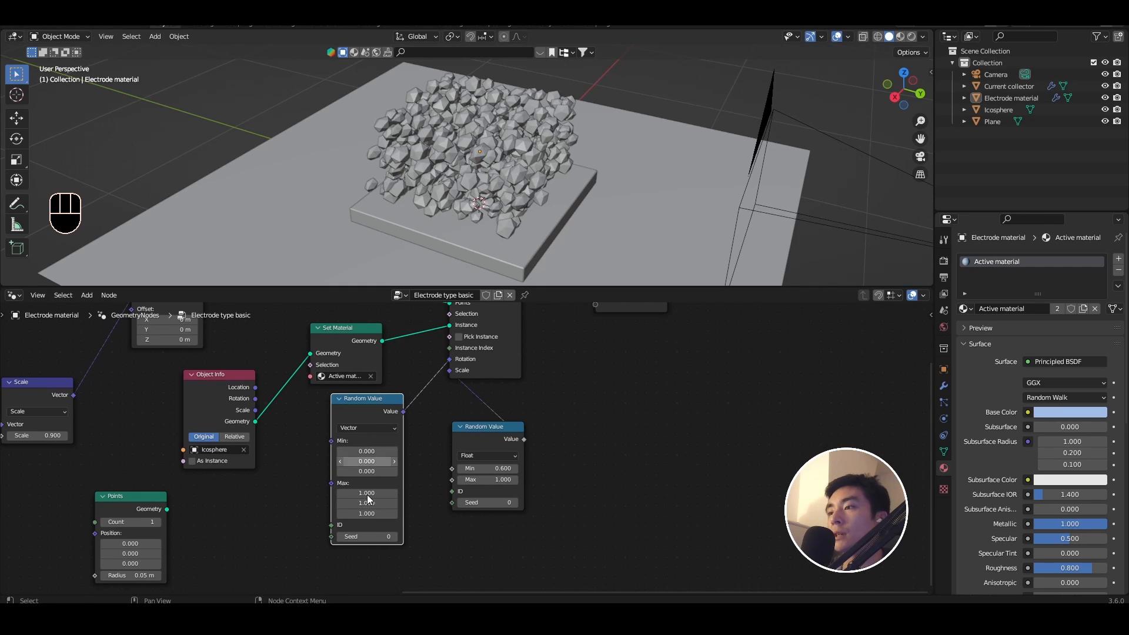
Set all three Max components of the vector Random Value node feeding Rotation to tau.
drag(372, 493, 372, 513)
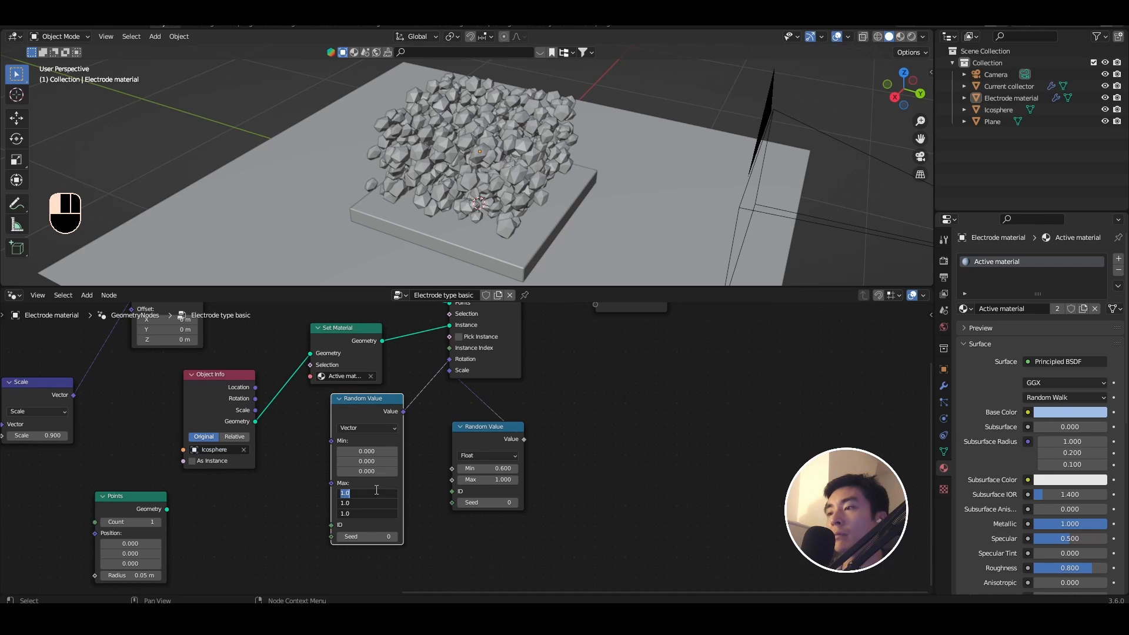
text(tau)
key(Return)
Switch the viewport to rendered shading and inspect the randomly rotated particles above the current collector.
middle_drag(479, 233, 492, 184)
shift+middle_drag(541, 138, 484, 172)
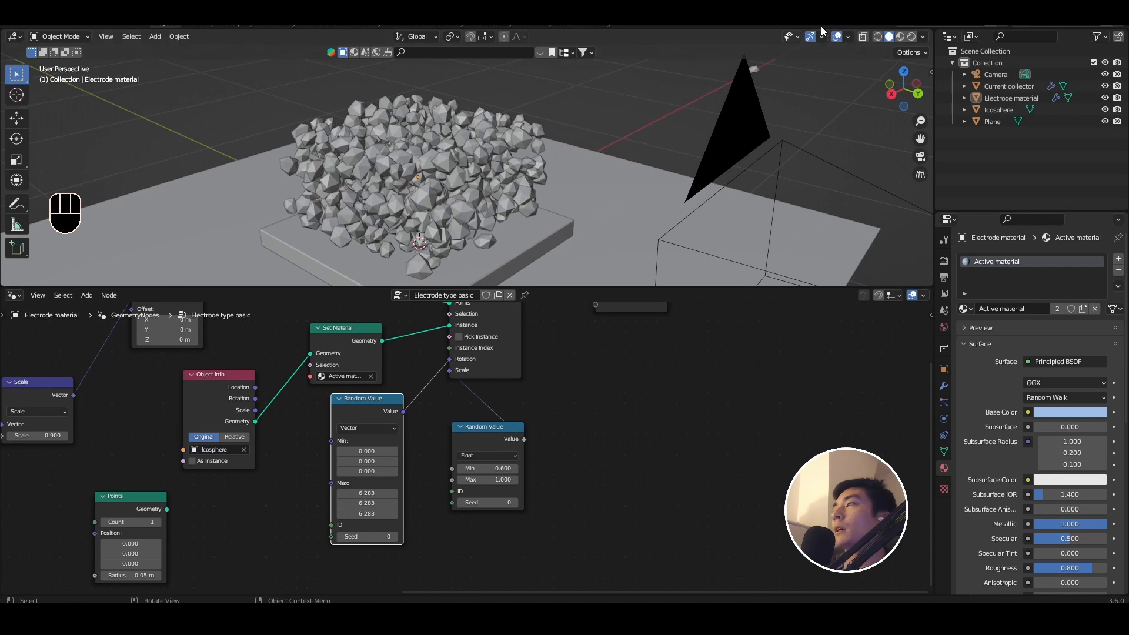
click(911, 36)
shift+middle_drag(552, 201, 553, 175)
scroll(543, 119, up, 2)
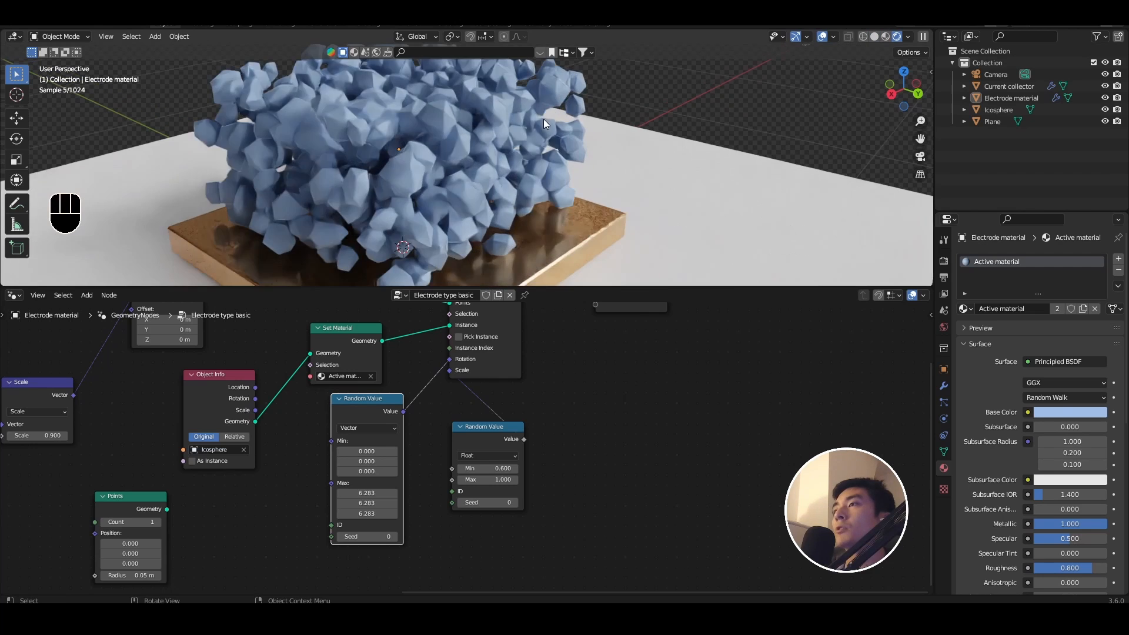
scroll(407, 156, down, 3)
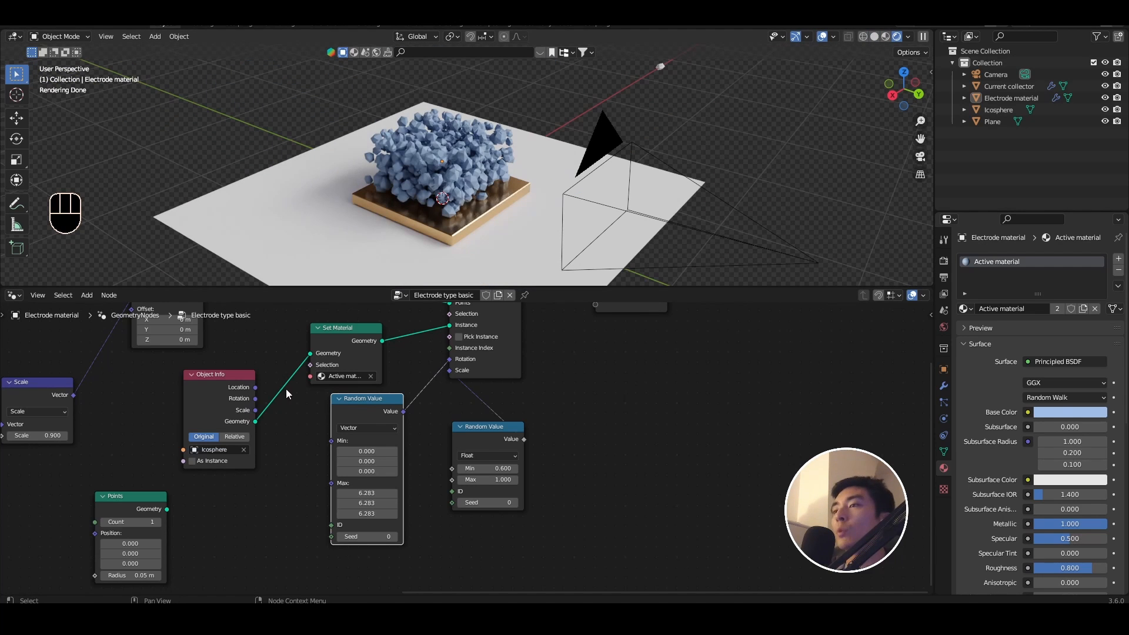
Replace the Object Info node with the Points node as the geometry feeding Set Material.
drag(239, 395, 264, 363)
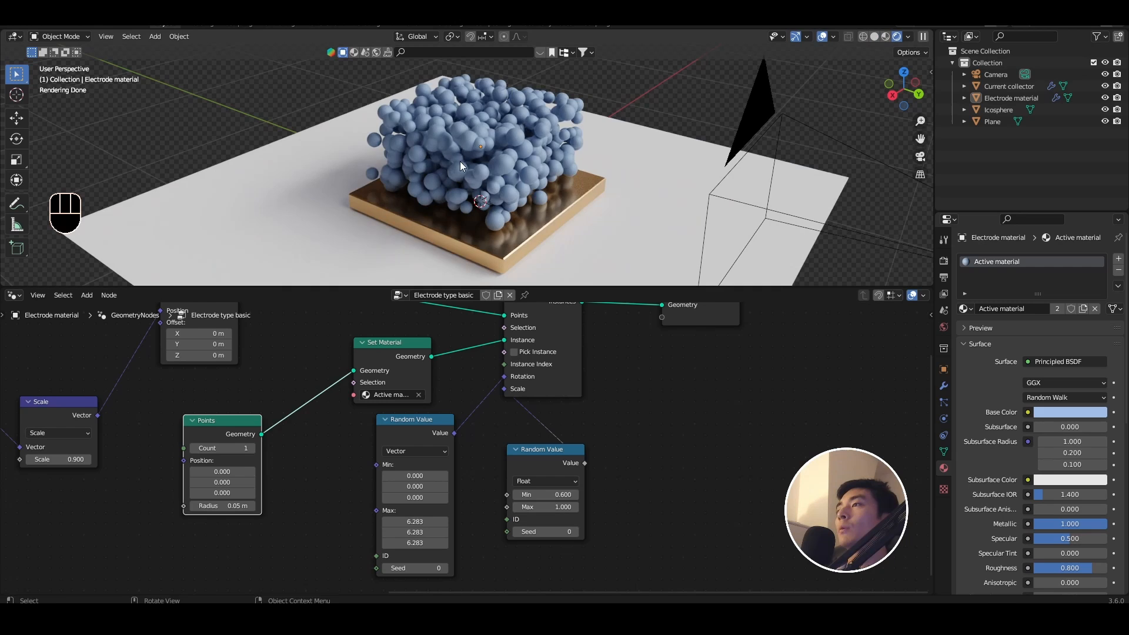
shift+middle_drag(460, 161, 375, 157)
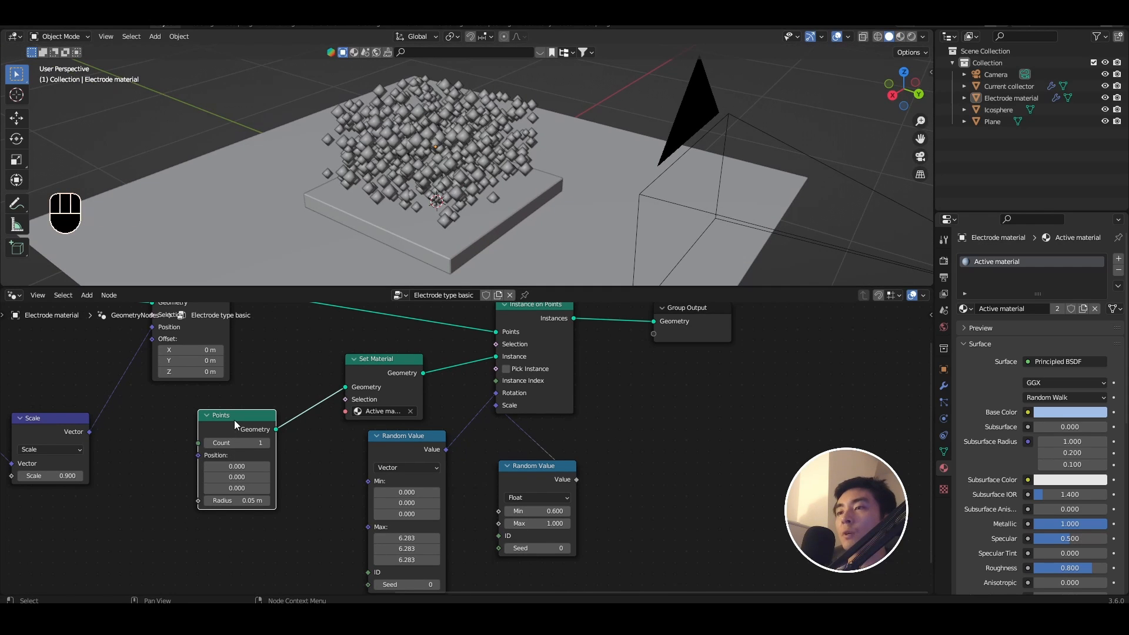
drag(234, 420, 196, 417)
Add an Ico Sphere node with a 0.05 m radius and connect its Mesh to Set Material in place of Points.
key(shift+a)
click(245, 354)
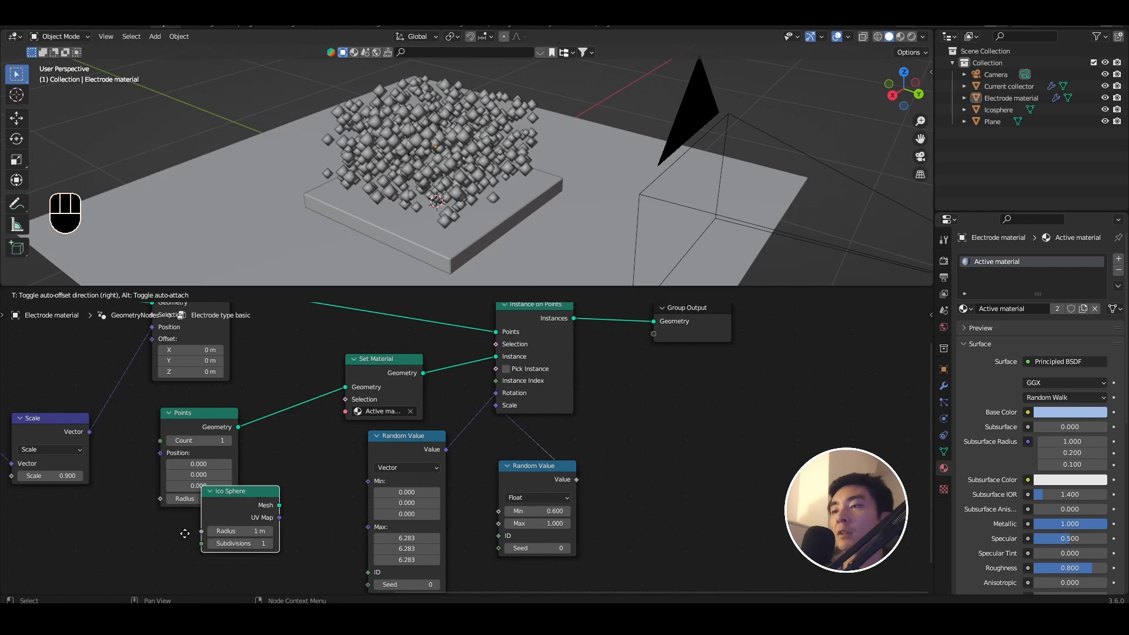
click(184, 534)
click(216, 564)
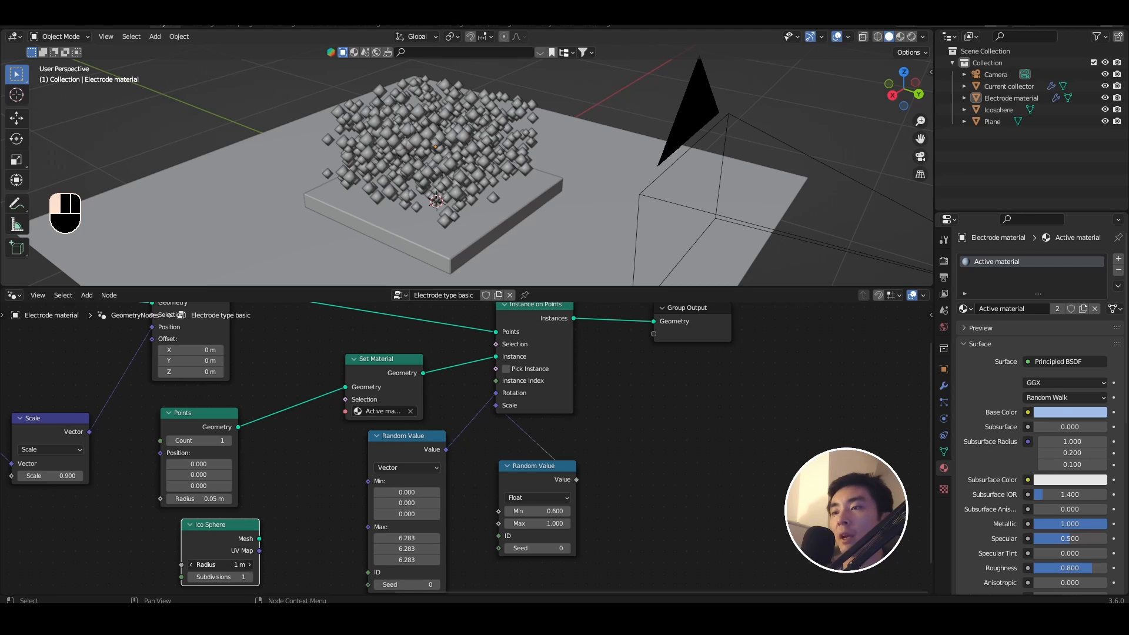
text(0.05)
key(Return)
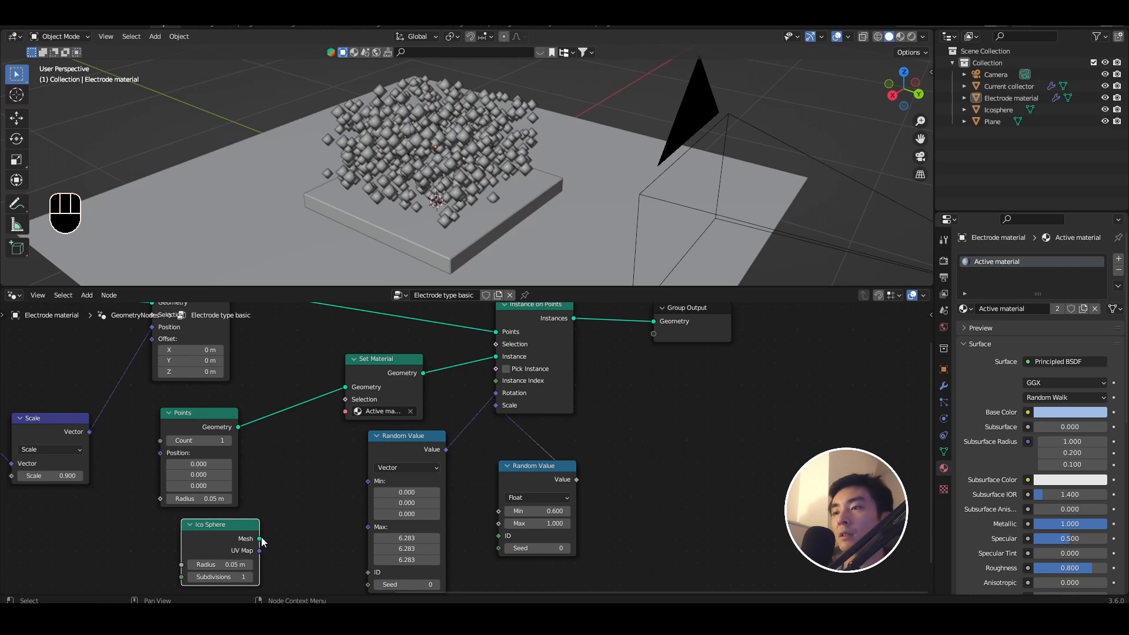
drag(259, 538, 343, 389)
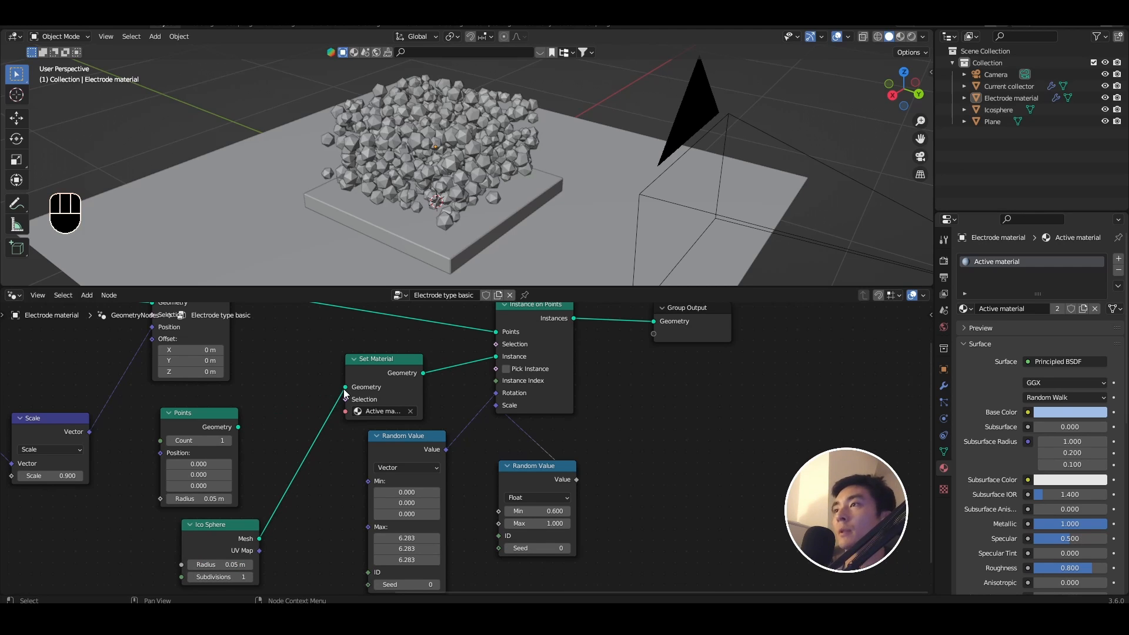
drag(338, 384, 338, 356)
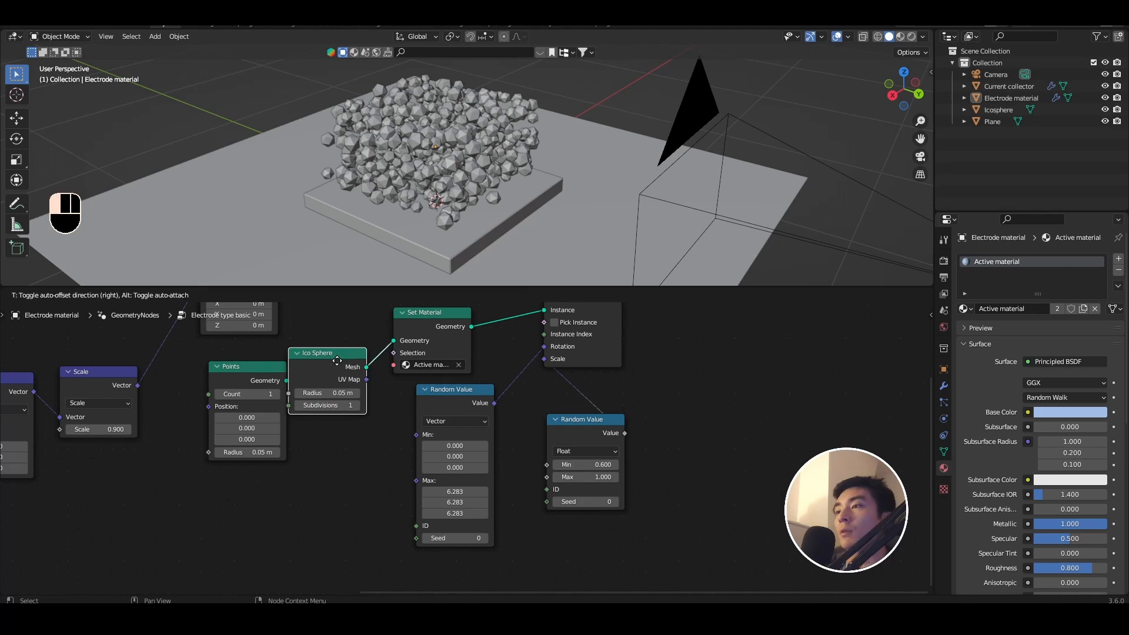
Move the unused Points node away from the Ico Sphere node and set the Ico Sphere's subdivisions to 2.
middle_drag(211, 428, 199, 465)
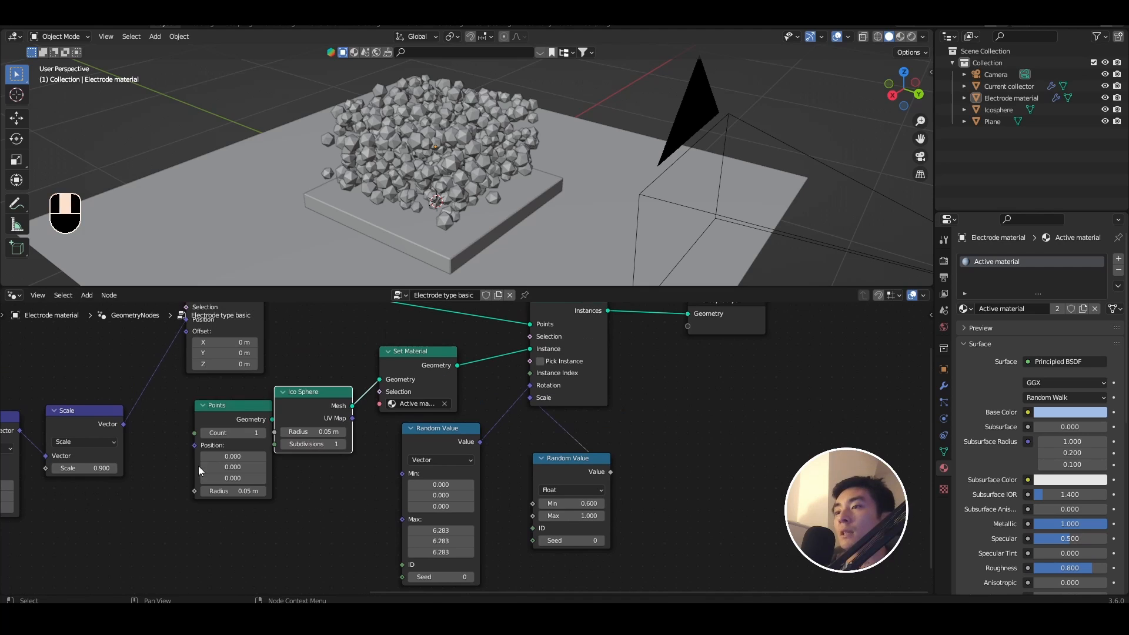
drag(234, 412, 208, 465)
shift+middle_drag(460, 443, 456, 467)
scroll(457, 467, up, 3)
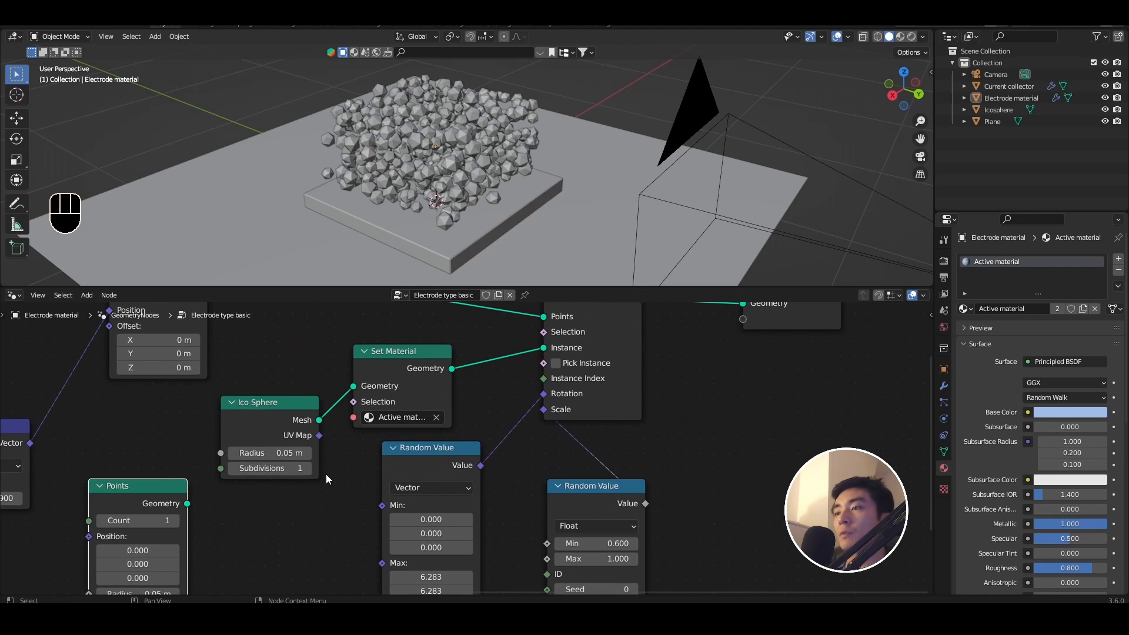
click(307, 468)
click(307, 468)
scroll(291, 446, down, 2)
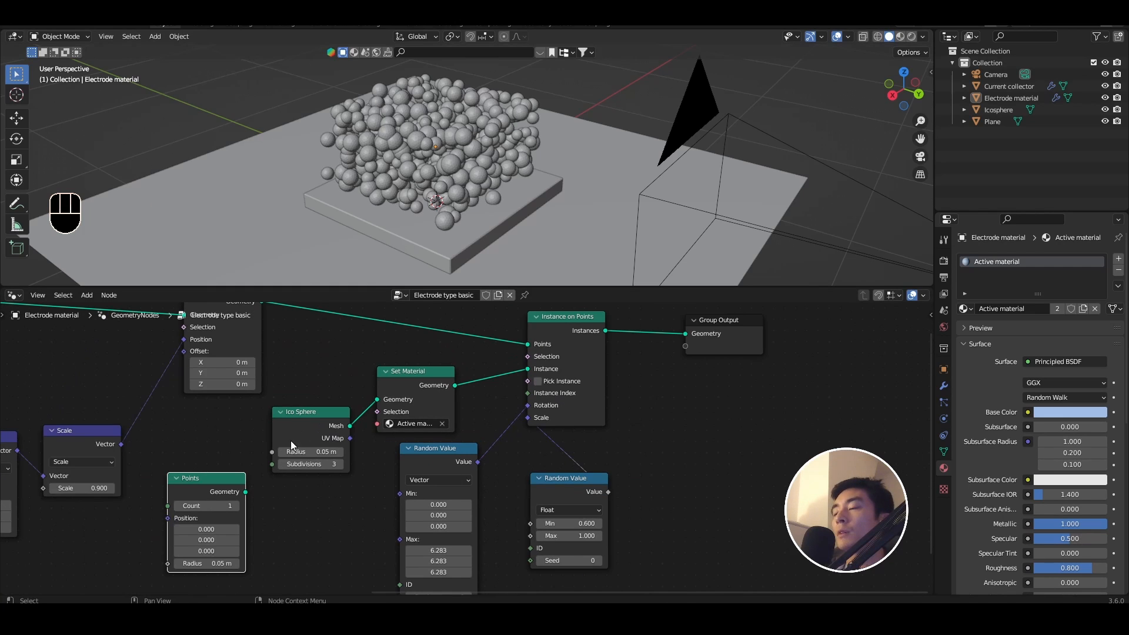
click(282, 464)
scroll(239, 481, down, 1)
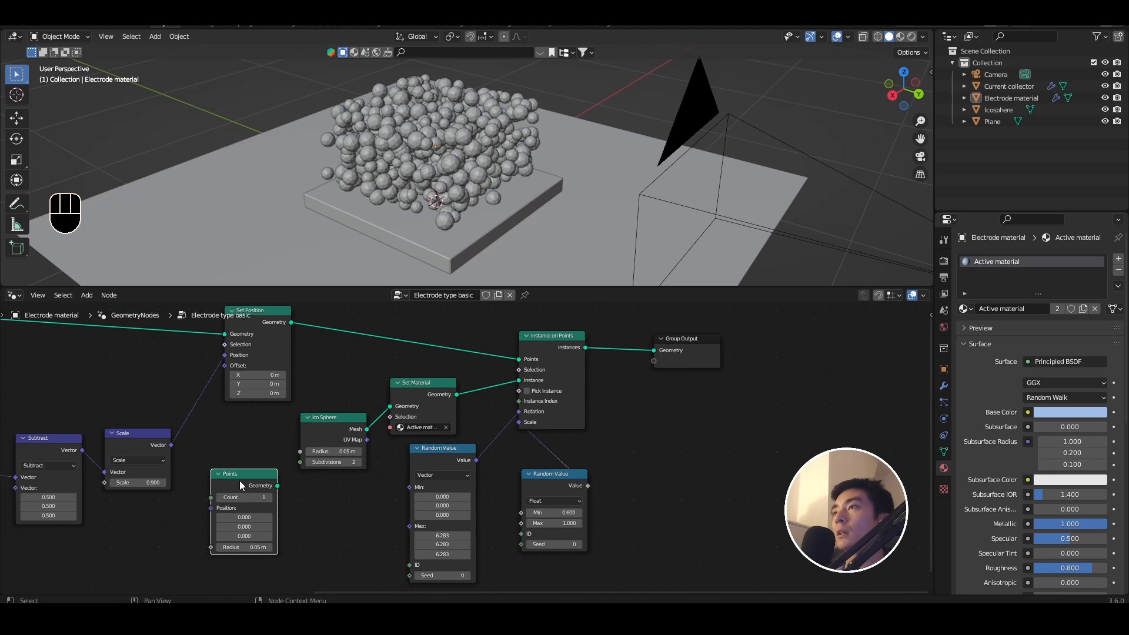
Insert a Set Shade Smooth node between Ico Sphere and Set Material, rearranging the neighbouring nodes to make room.
drag(227, 478, 170, 526)
drag(334, 428, 256, 451)
key(shift+a)
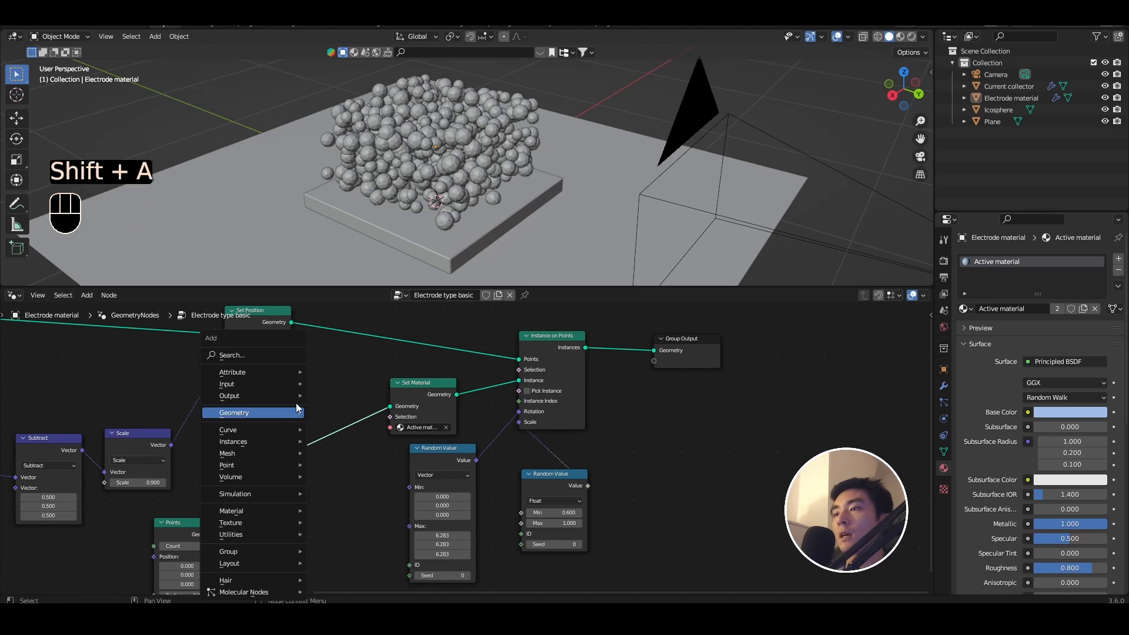
click(274, 355)
text(set s)
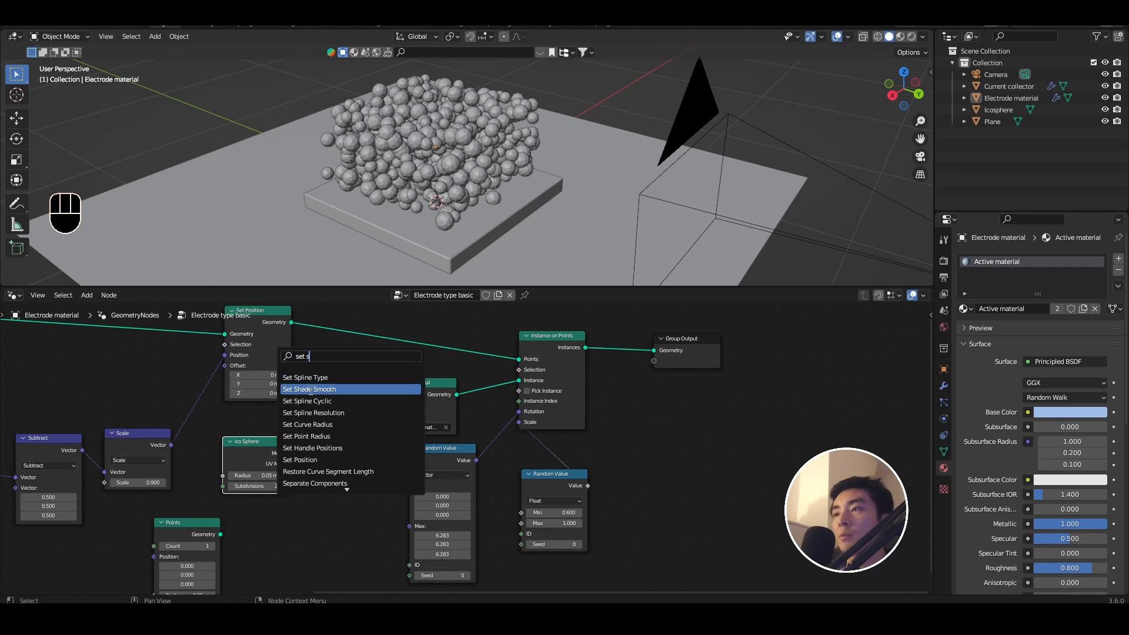
click(311, 391)
click(330, 432)
middle_drag(332, 434, 279, 457)
drag(375, 479, 375, 511)
drag(303, 426, 320, 427)
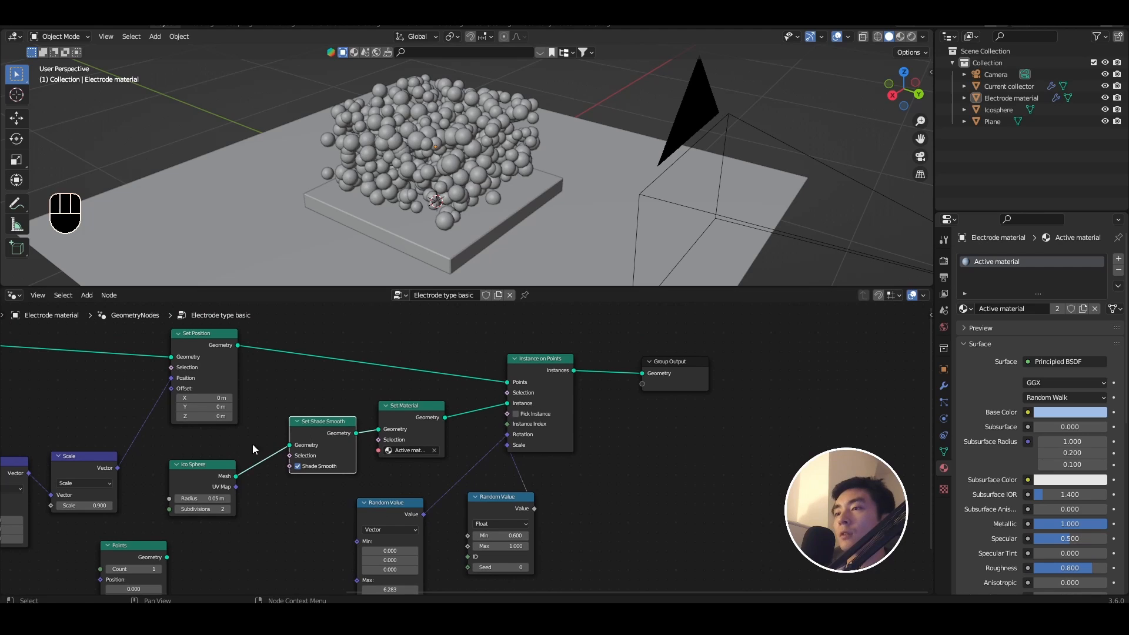
drag(215, 467, 242, 449)
middle_drag(527, 189, 487, 195)
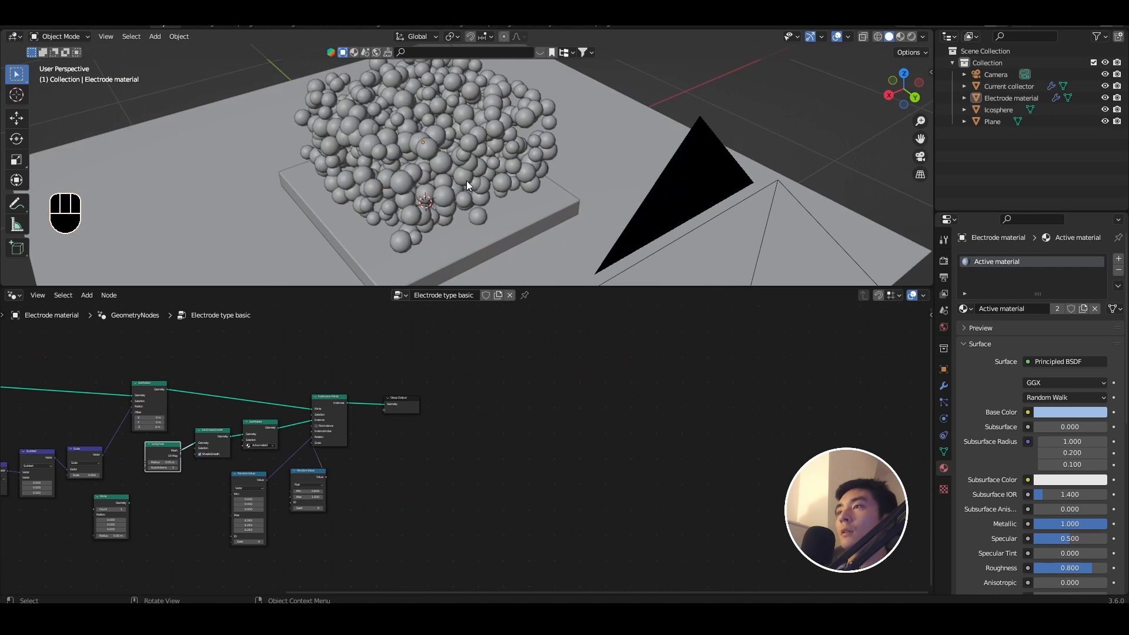
middle_drag(467, 181, 479, 160)
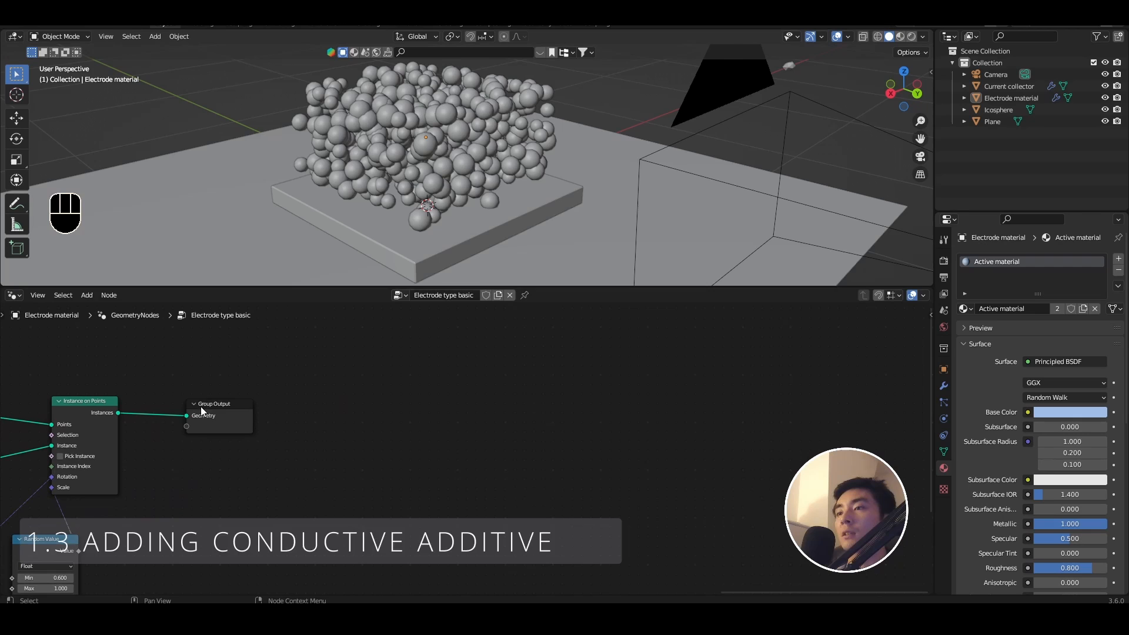
Move Group Output farther away and insert a Realize Instances node between Instance on Points and Group Output.
drag(200, 407, 582, 416)
shift+right_drag(167, 397, 168, 418)
key(shift+a)
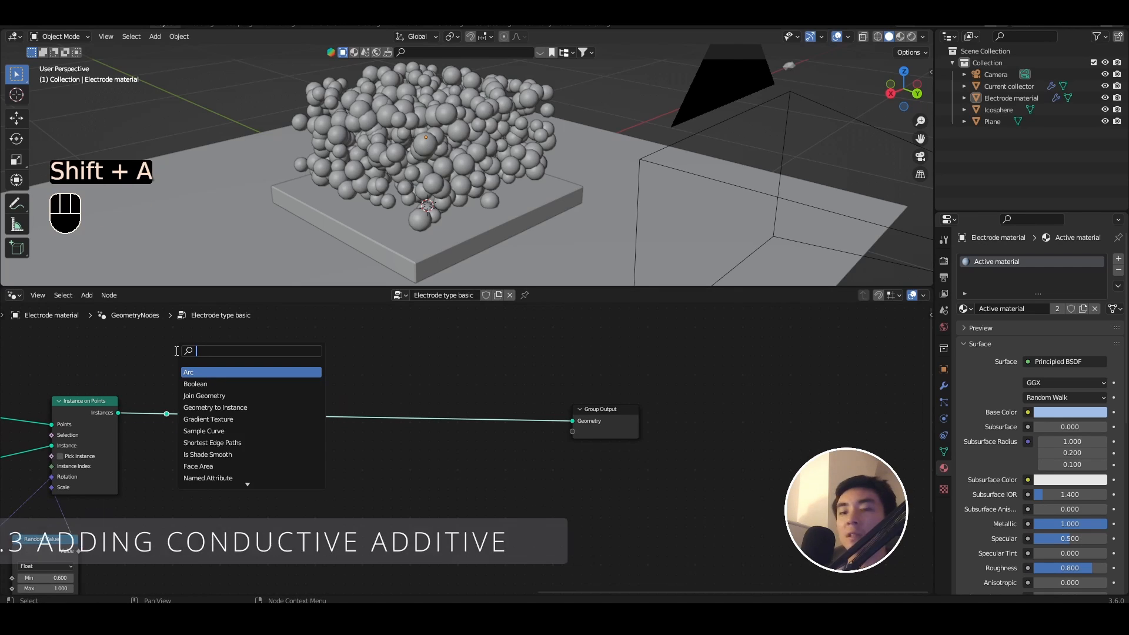
text(real)
key(Return)
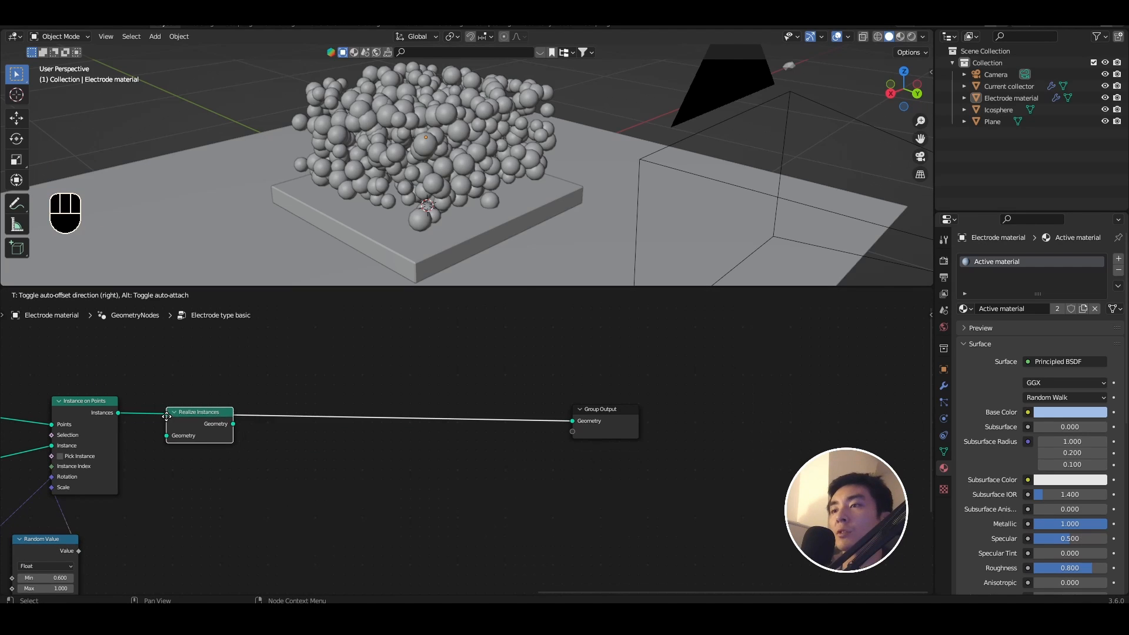
click(167, 416)
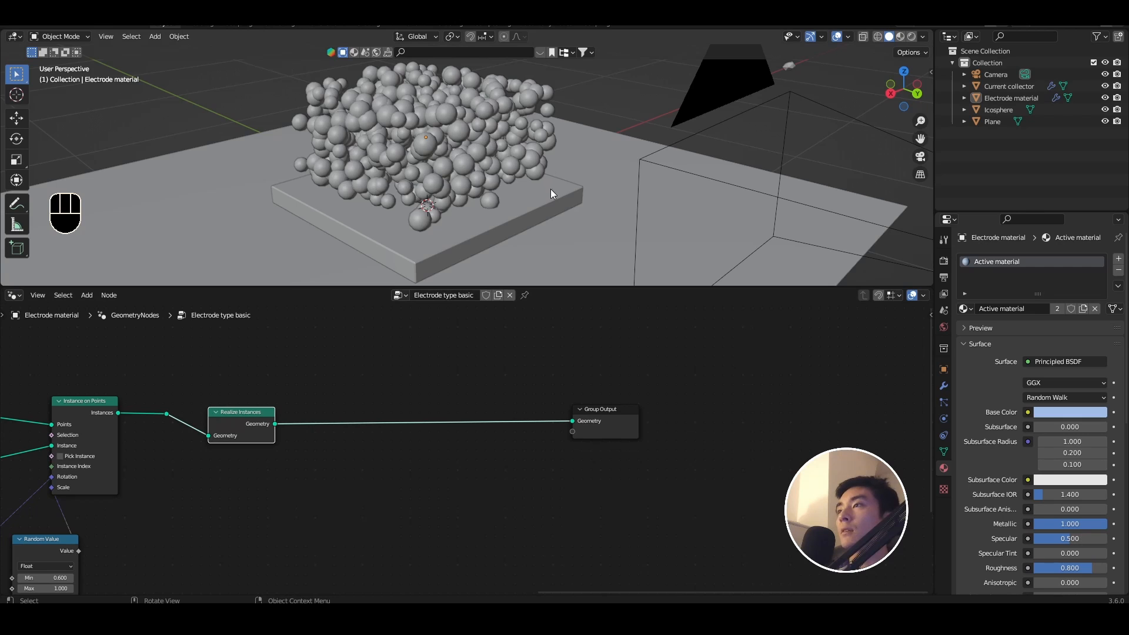
scroll(482, 433, down, 1)
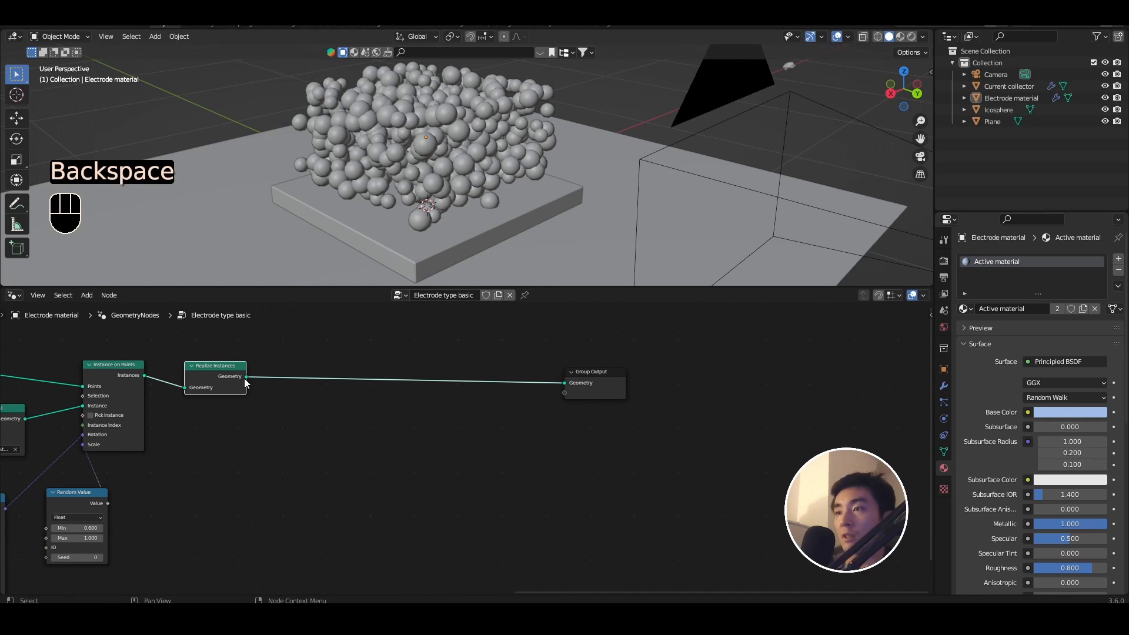
Add a Distribute Points on Faces node fed by Realize Instances and connect its Points output to Group Output.
drag(246, 377, 307, 447)
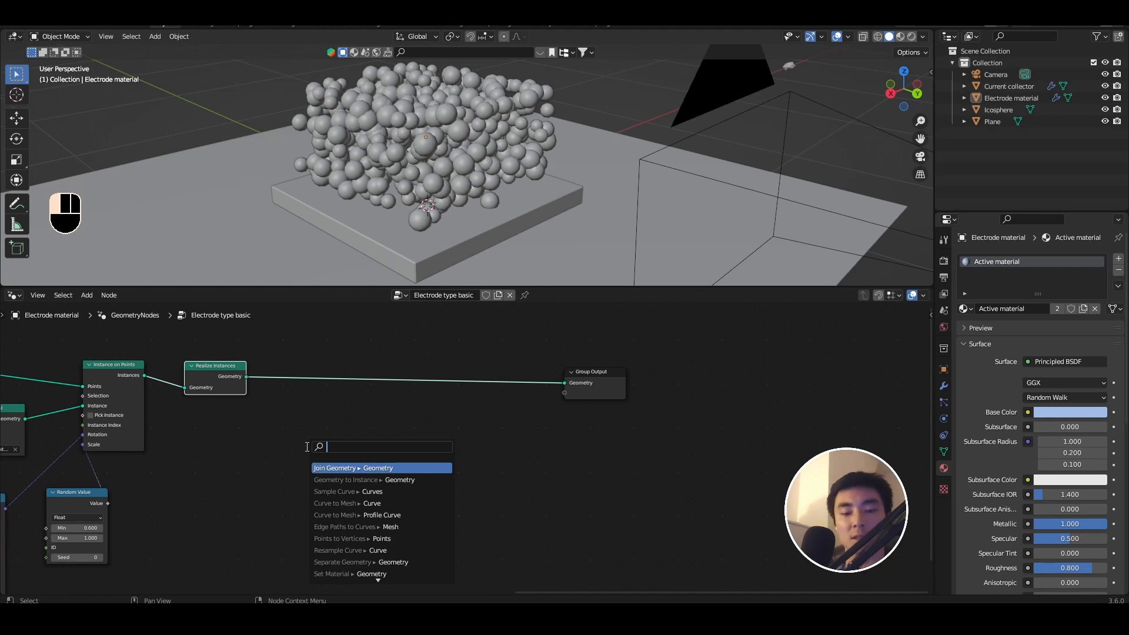
text(distribute)
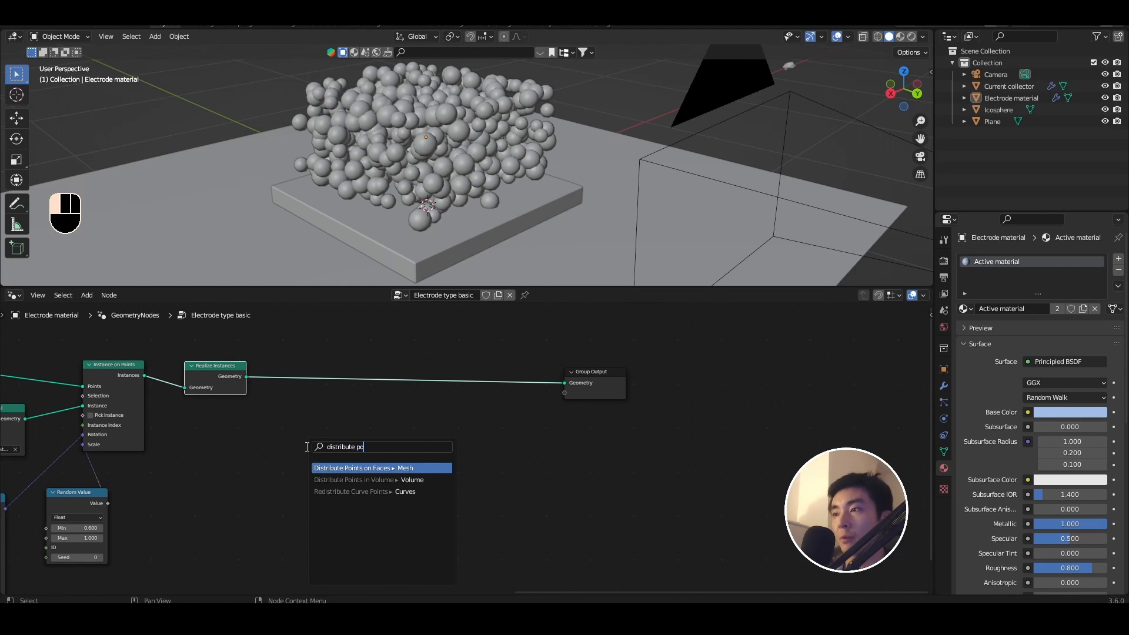
text( po)
key(Return)
drag(378, 447, 565, 384)
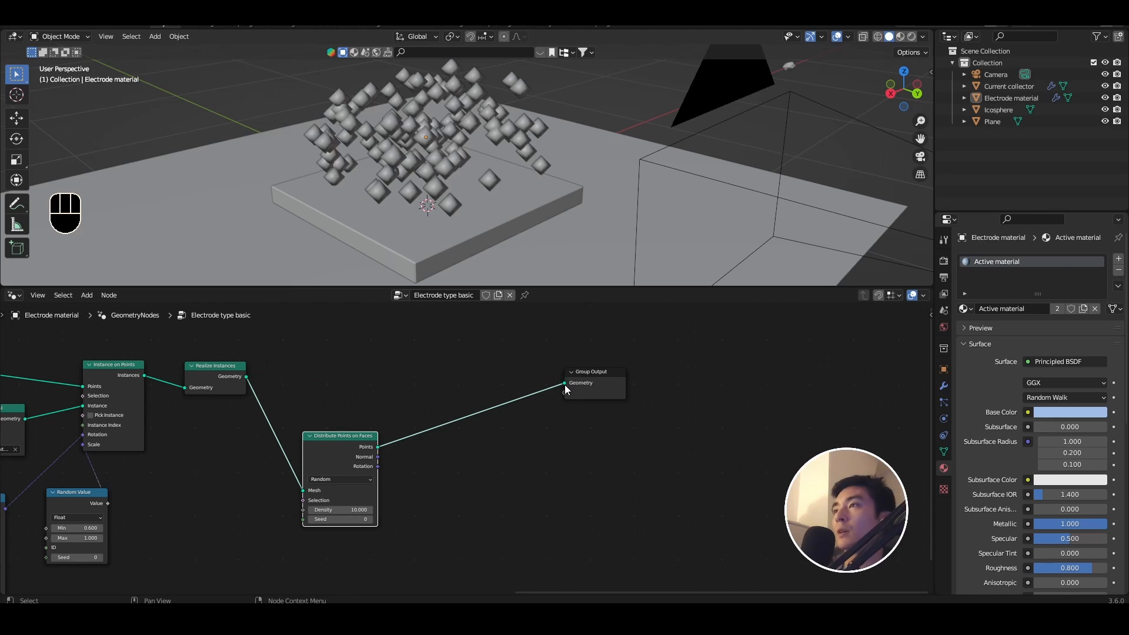
Combine the realized particles and distributed points with a Join Geometry node before Group Output, and show the viewport in rendered shading.
scroll(454, 352, down, 1)
key(shift+a)
text(join)
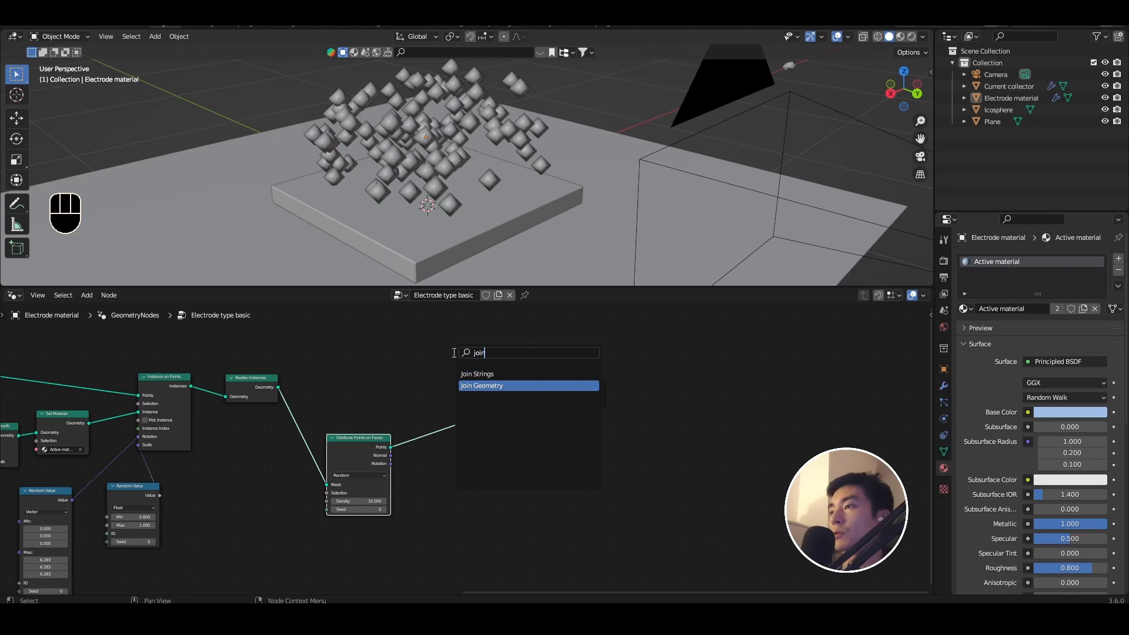
key(Return)
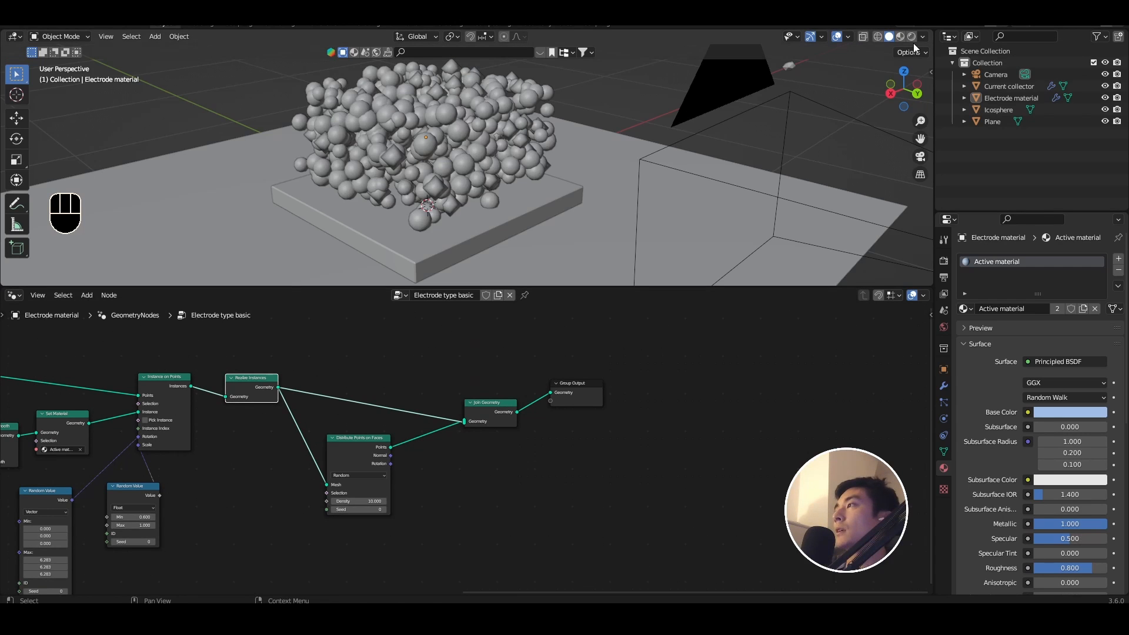
click(911, 36)
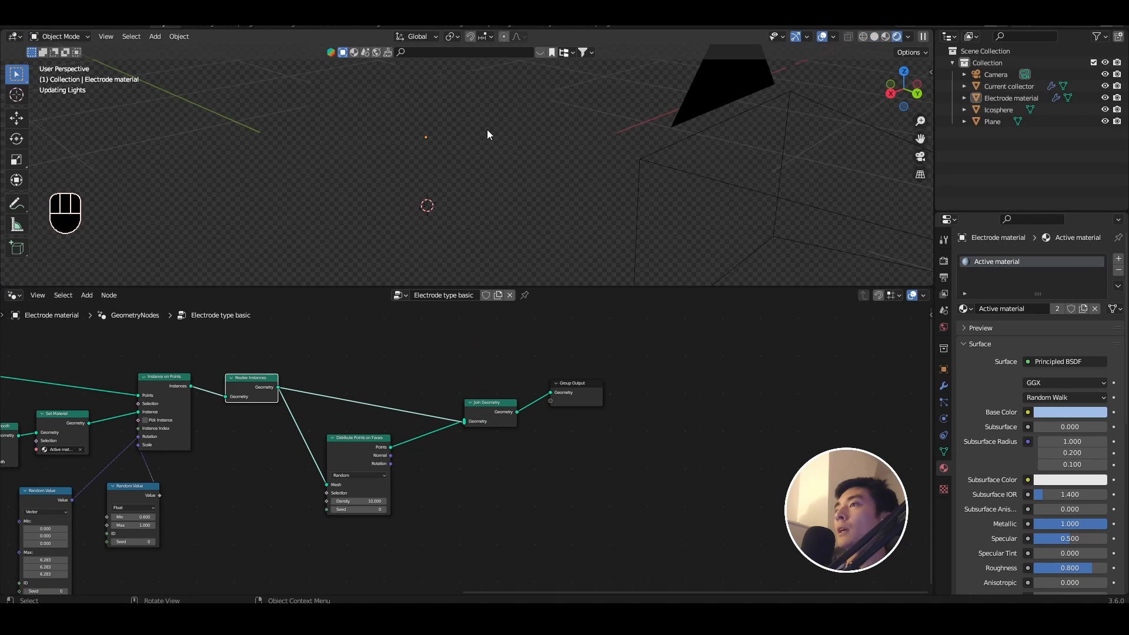
scroll(434, 122, up, 1)
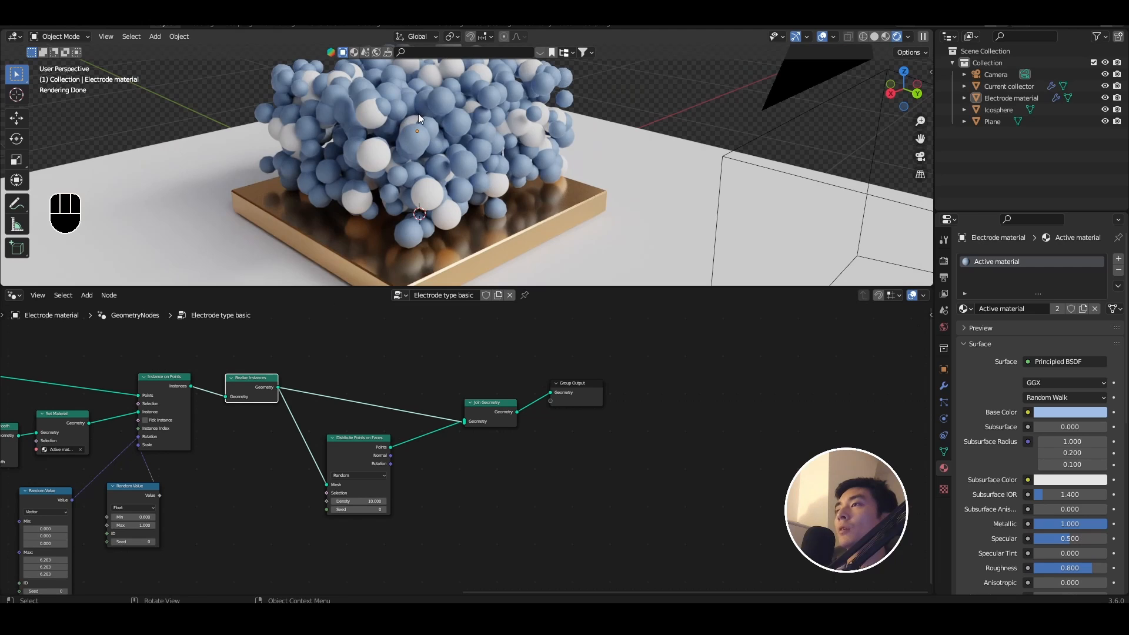
Space out Join Geometry and Group Output, and insert an Instance on Points node between Distribute Points on Faces and Join Geometry.
drag(579, 387, 662, 391)
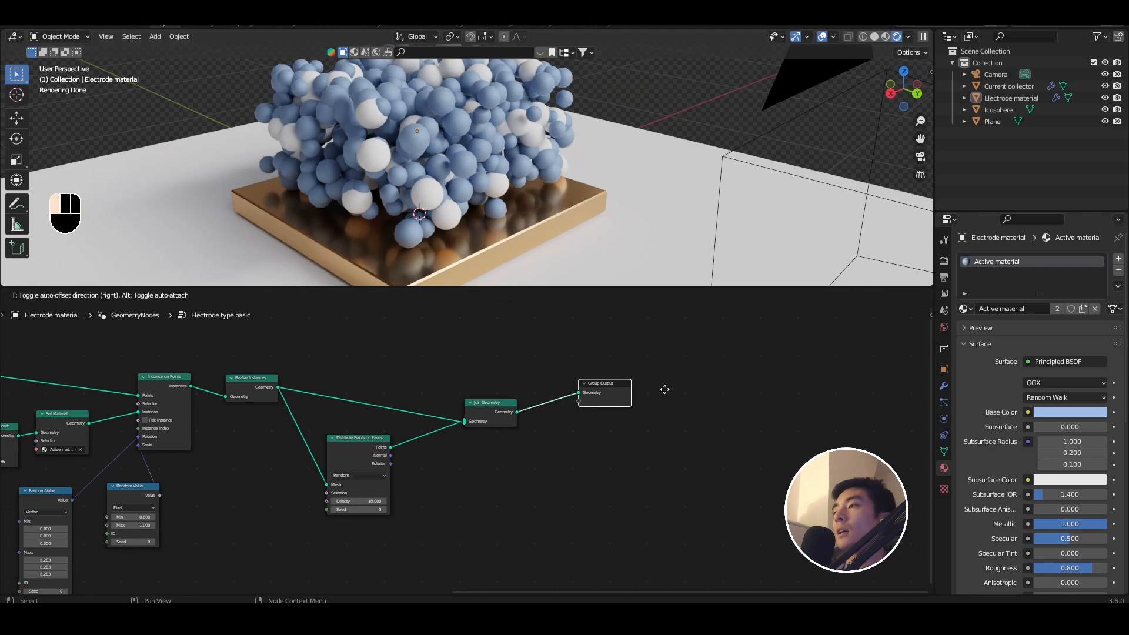
drag(488, 399, 535, 376)
middle_drag(419, 475, 428, 454)
key(shift+a)
text(inst)
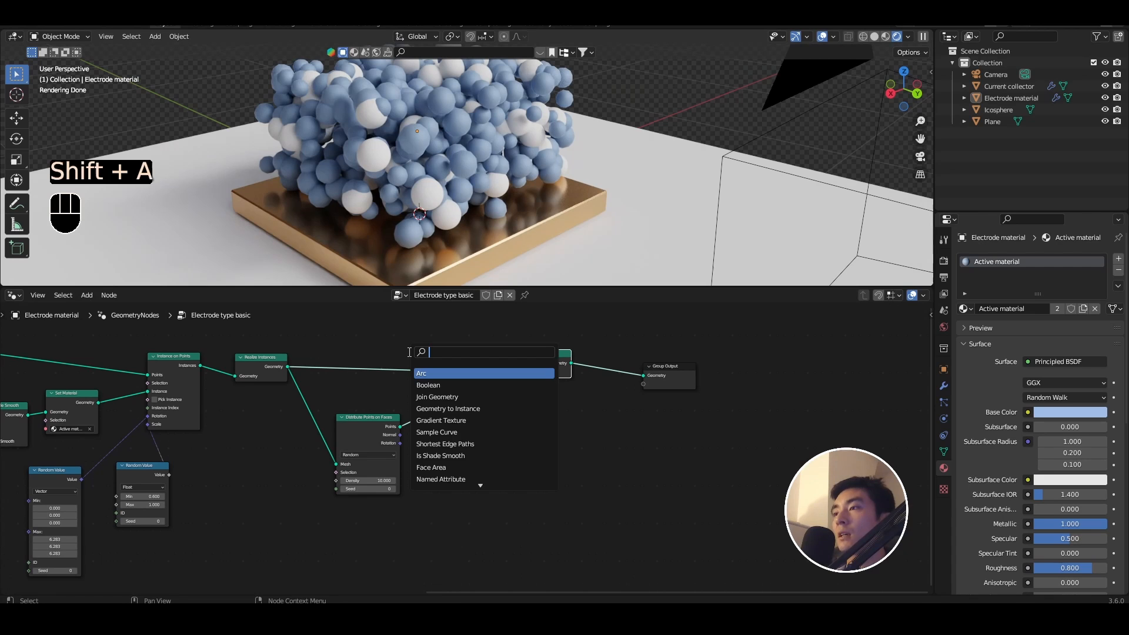
text(ance on)
key(Return)
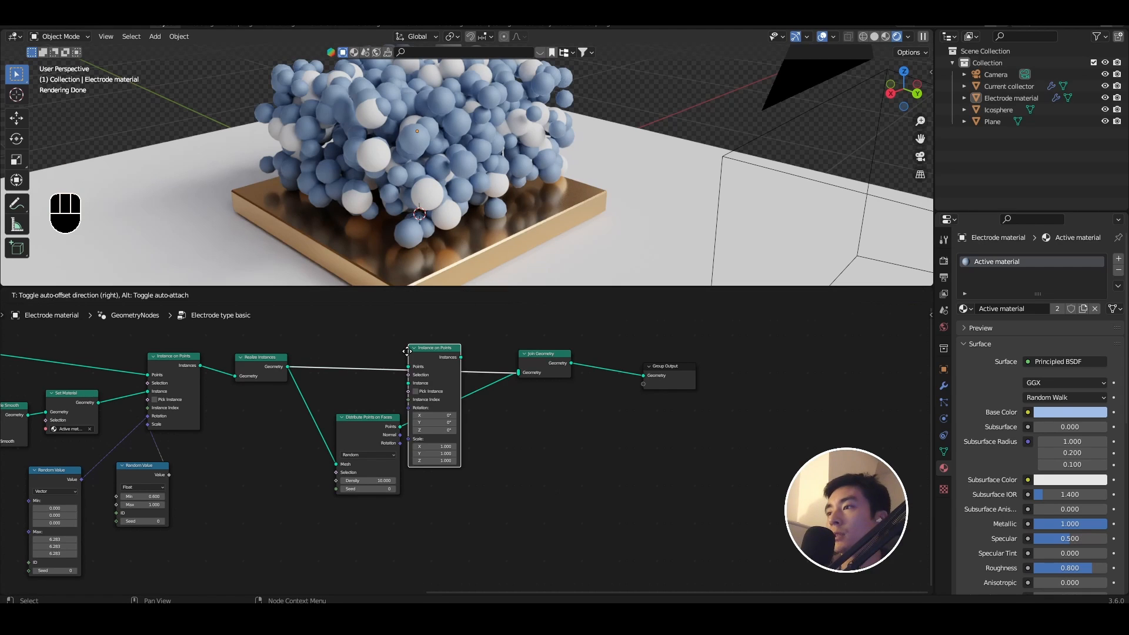
click(429, 405)
scroll(452, 469, up, 6)
middle_drag(451, 469, 472, 447)
Add a Set Material node feeding the Instance input of the new Instance on Points node.
drag(439, 400, 382, 557)
text(set mat)
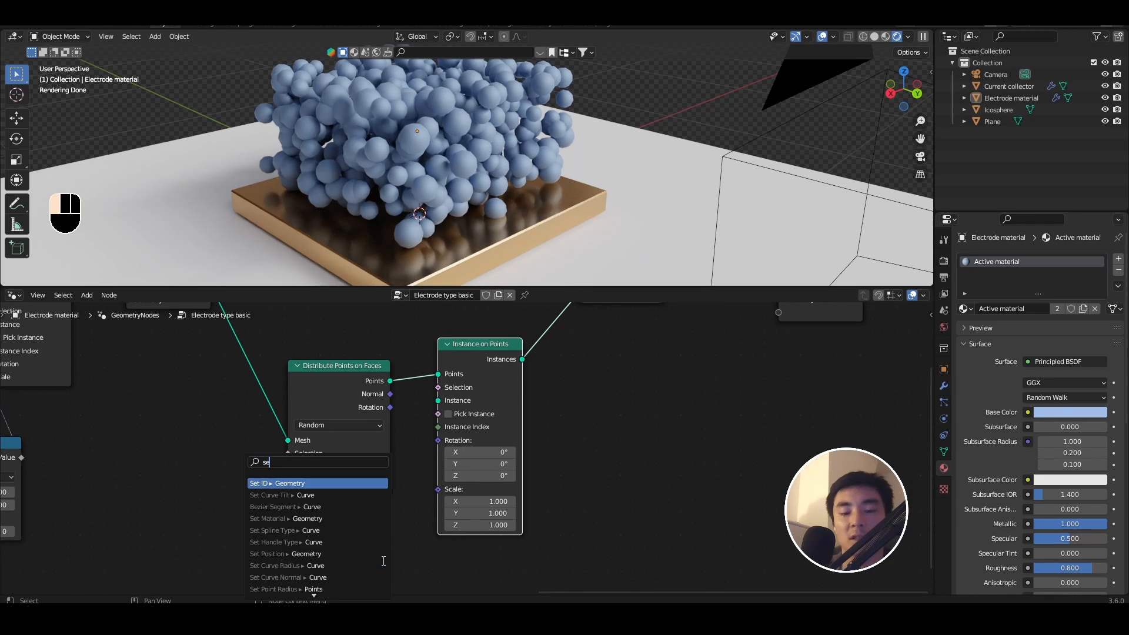
key(Return)
click(384, 520)
scroll(389, 537, down, 2)
middle_drag(394, 551, 434, 487)
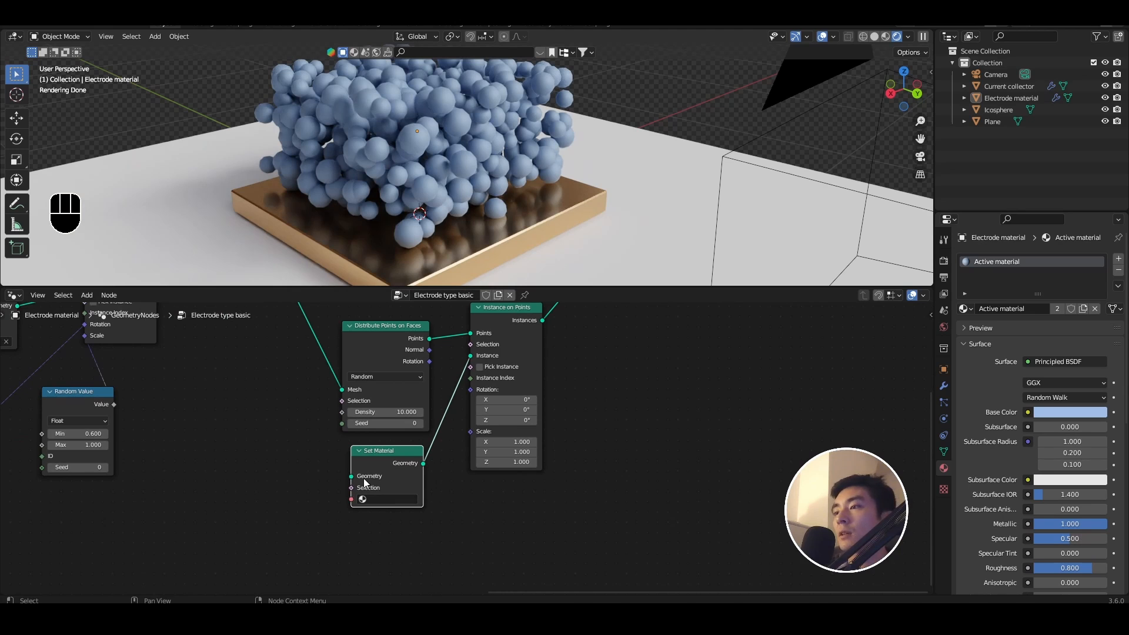
Add a Points node feeding the new Set Material node, trying a radius of 0.02 m and reducing it to 0.01 m.
drag(364, 480, 194, 479)
text(points)
key(Return)
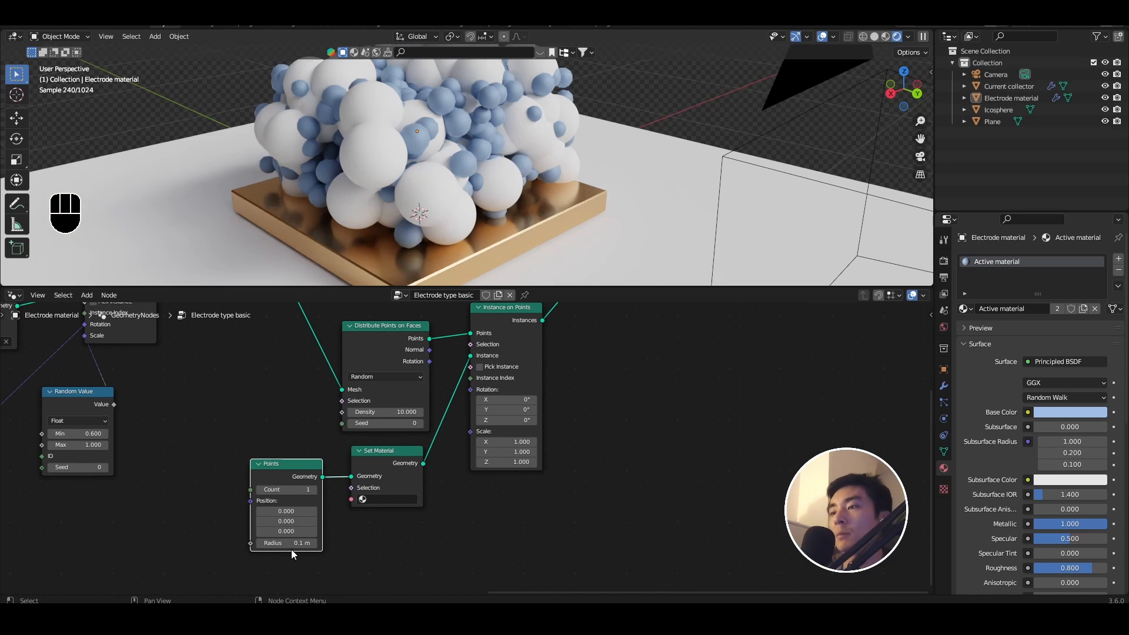
click(290, 541)
text(0.02)
key(Return)
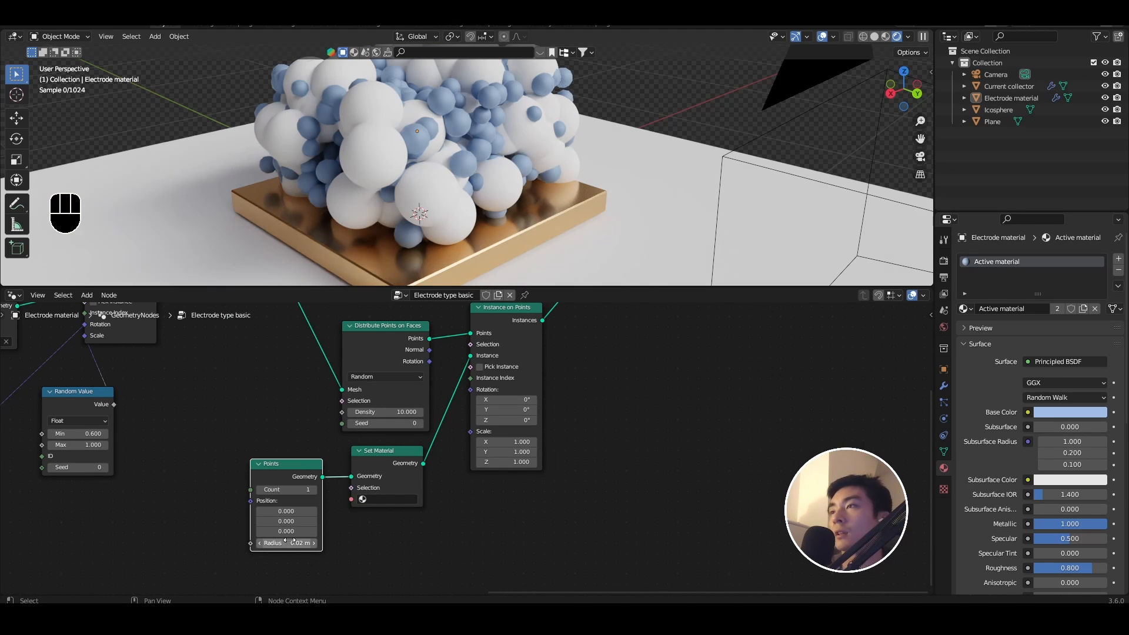
scroll(266, 542, up, 1)
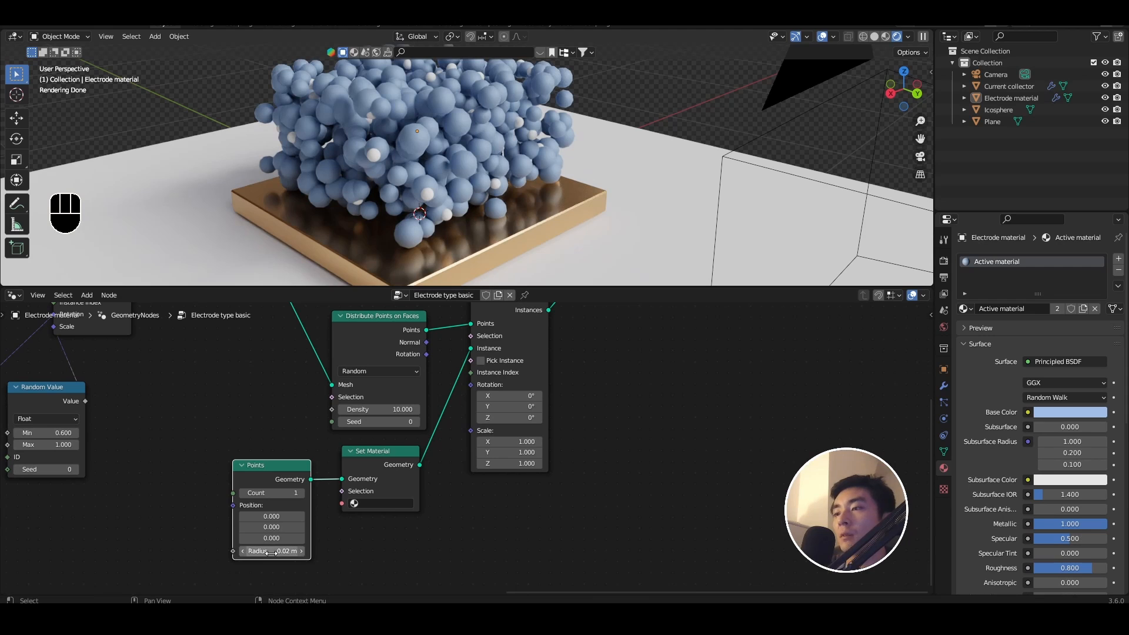
click(243, 551)
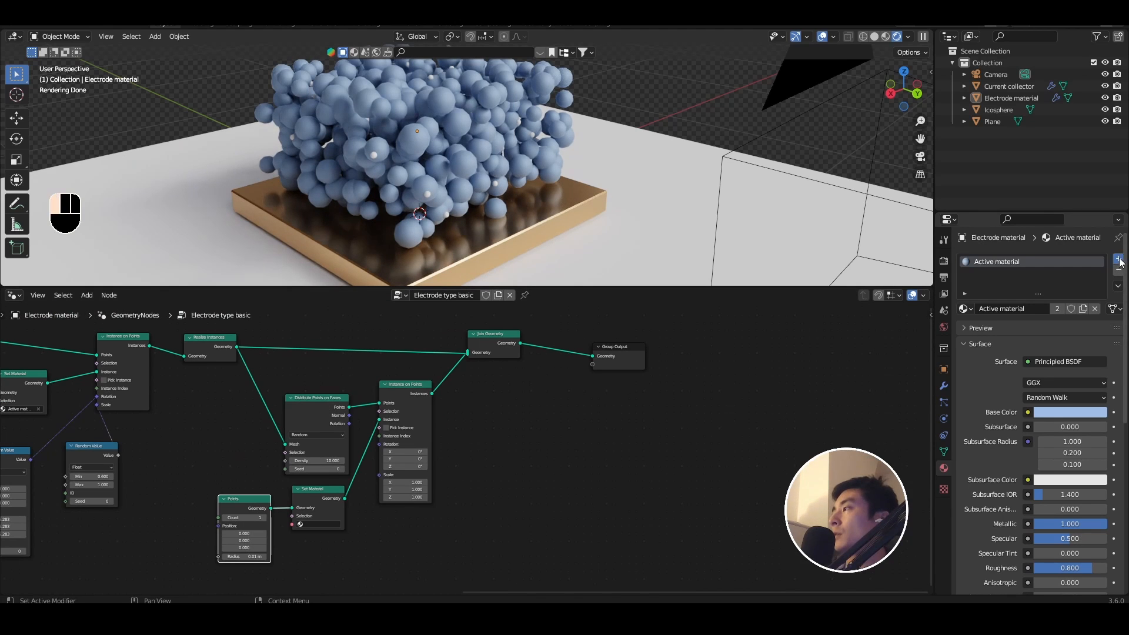
Add a second material named Conductive additive to the electrode and make its base color black.
click(1119, 260)
text(COnduc)
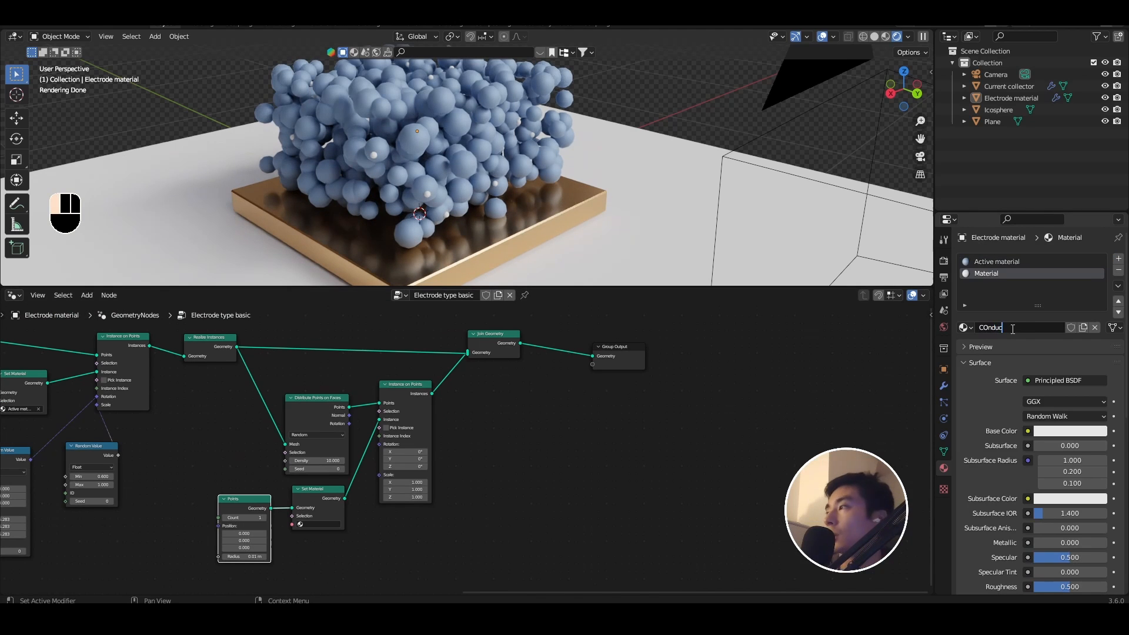
text(tive addi)
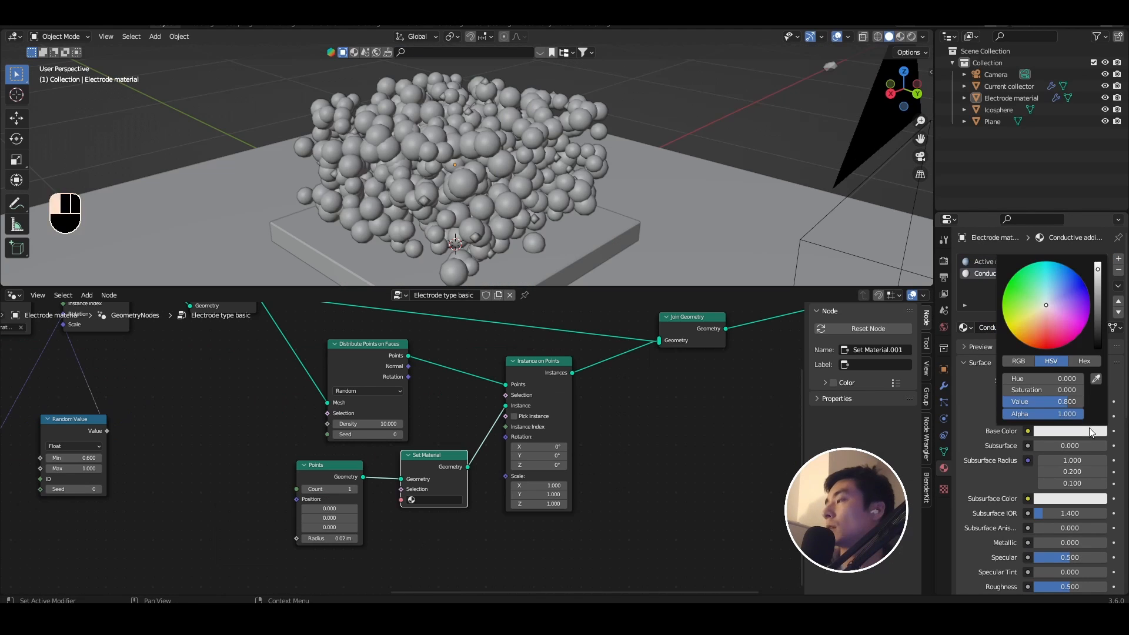
drag(1094, 326, 1098, 351)
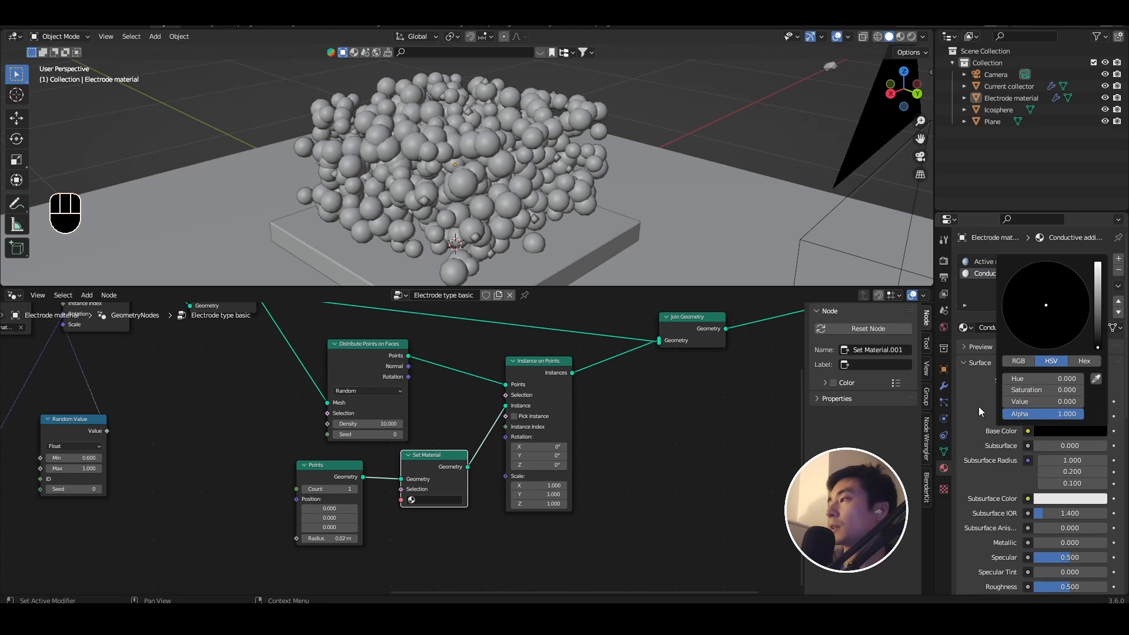
Assign the Conductive additive material to the Set Material node of the small points.
click(435, 500)
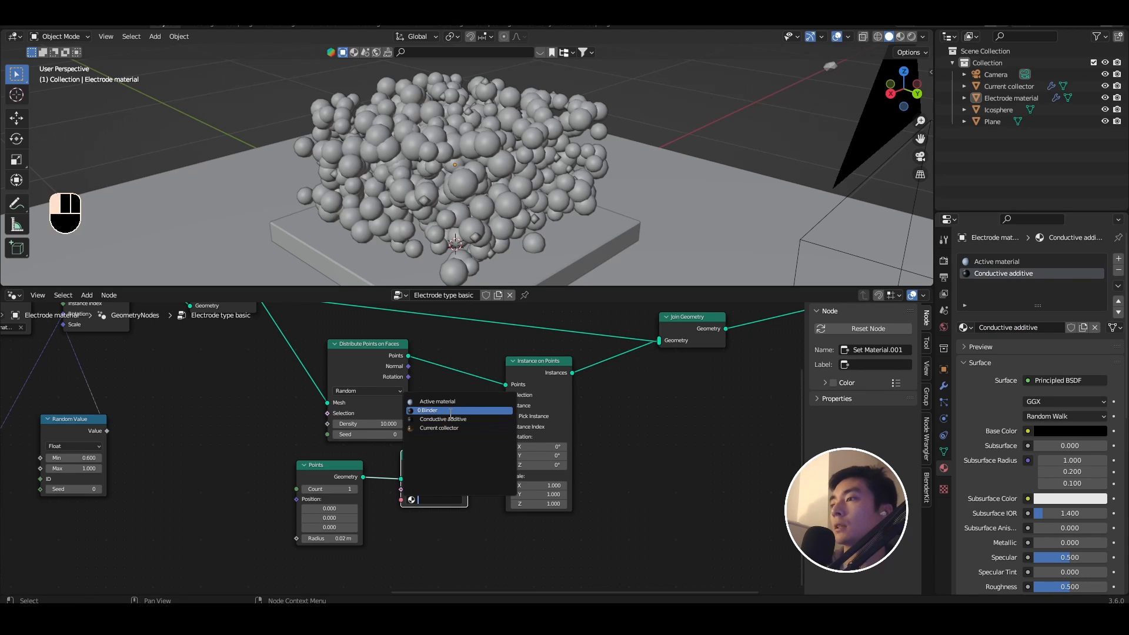
click(449, 419)
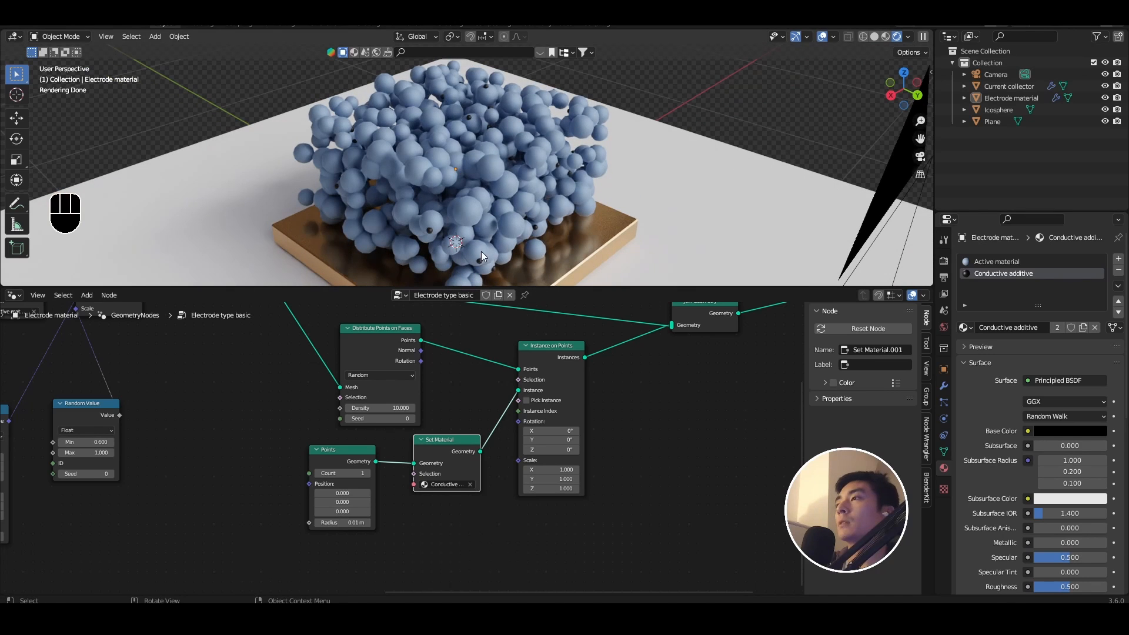
middle_drag(398, 365, 410, 387)
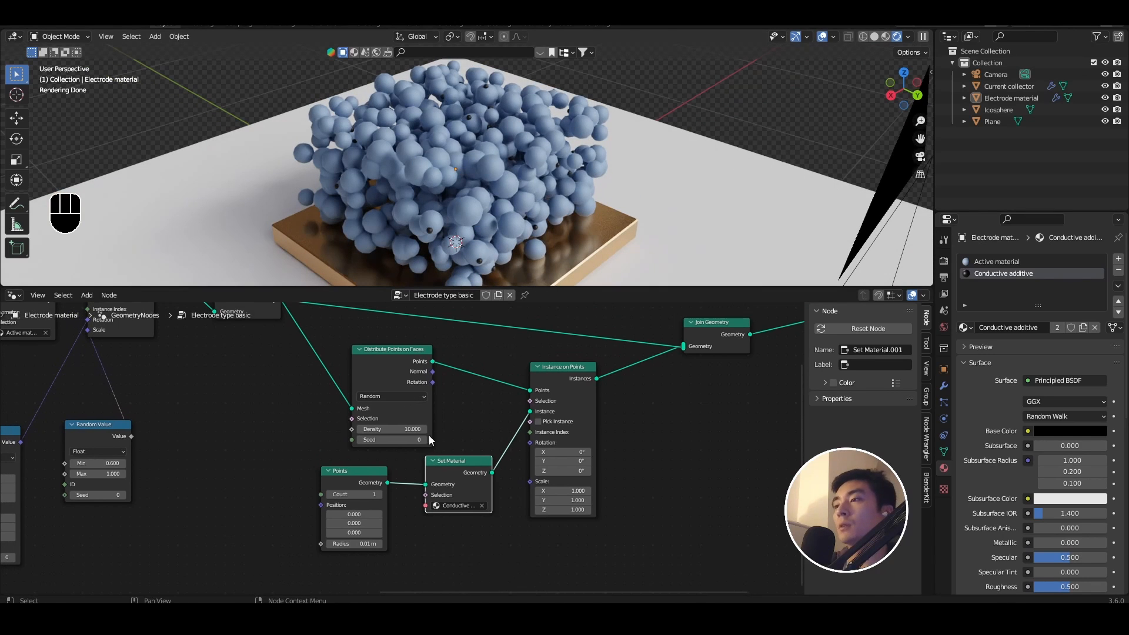
Raise the Distribute Points on Faces density to 158 and insert a Transform Geometry node between Realize Instances and that node.
drag(393, 431, 470, 431)
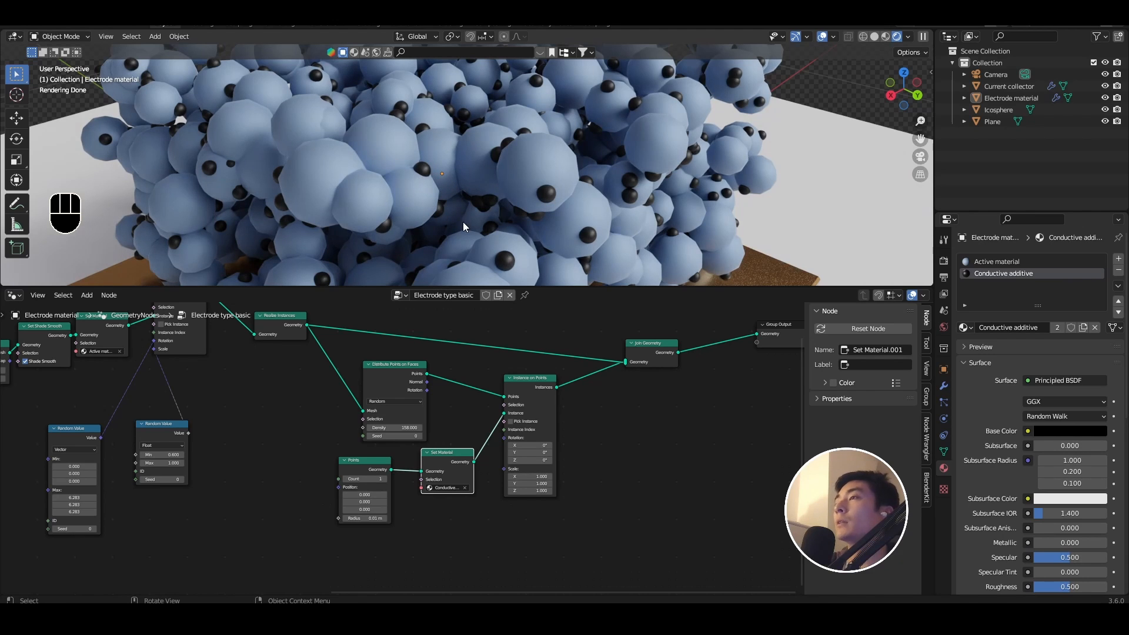
shift+middle_drag(330, 469, 343, 491)
key(shift+a)
text(transform)
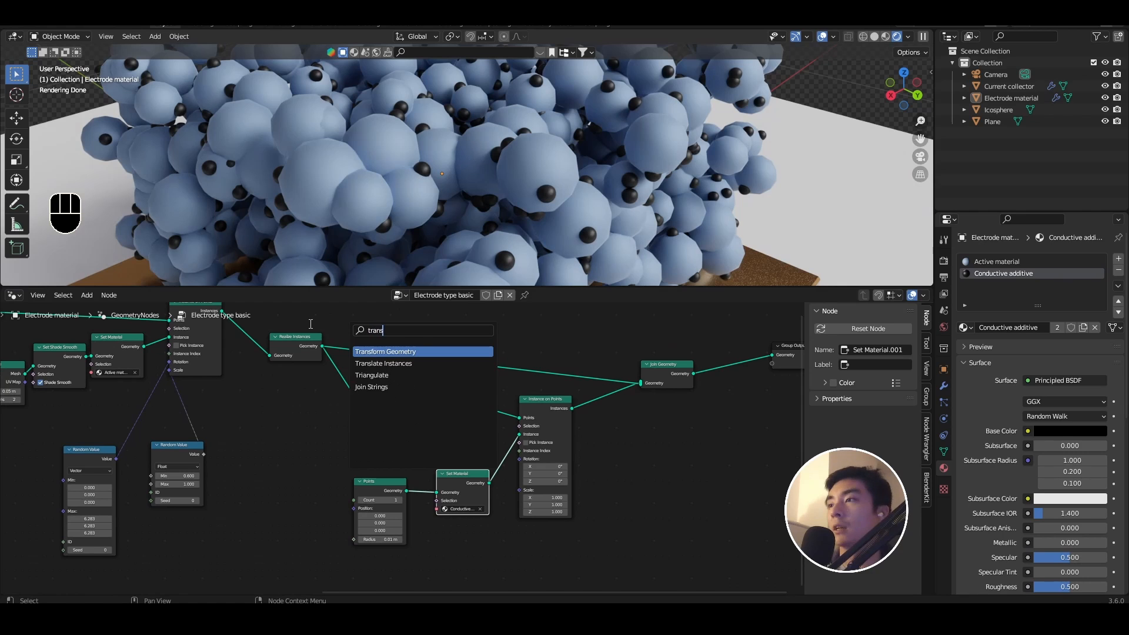
key(Return)
click(418, 406)
scroll(417, 441, up, 2)
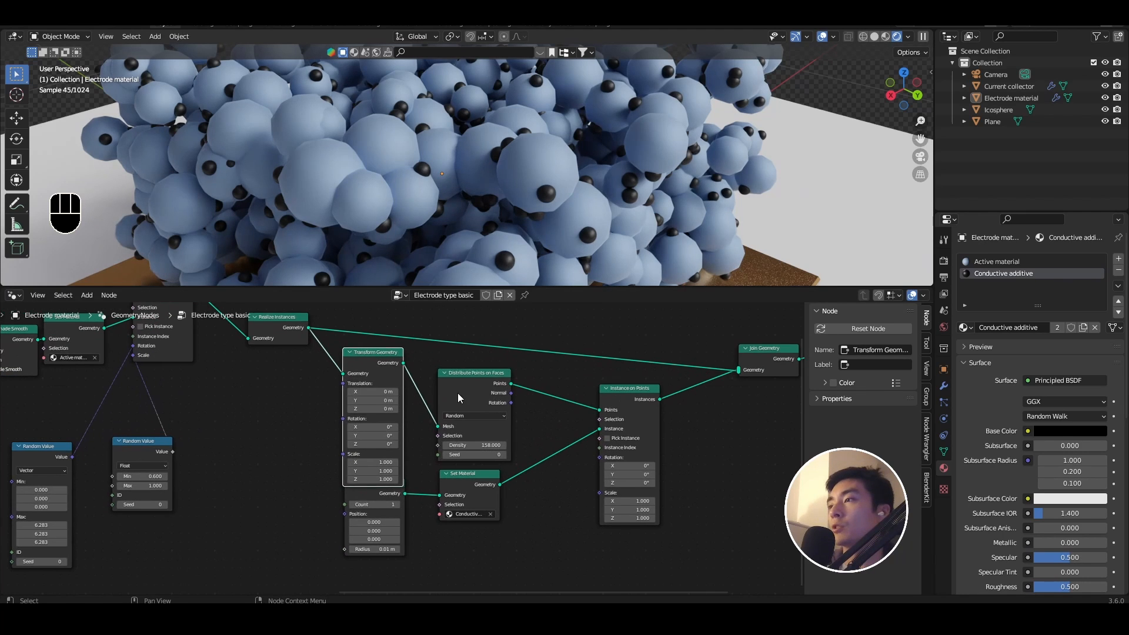
Drive the Transform Geometry node's Scale with a Value node set to 1.03 and preview the particles in rendered shading.
drag(468, 384, 472, 383)
drag(342, 453, 318, 451)
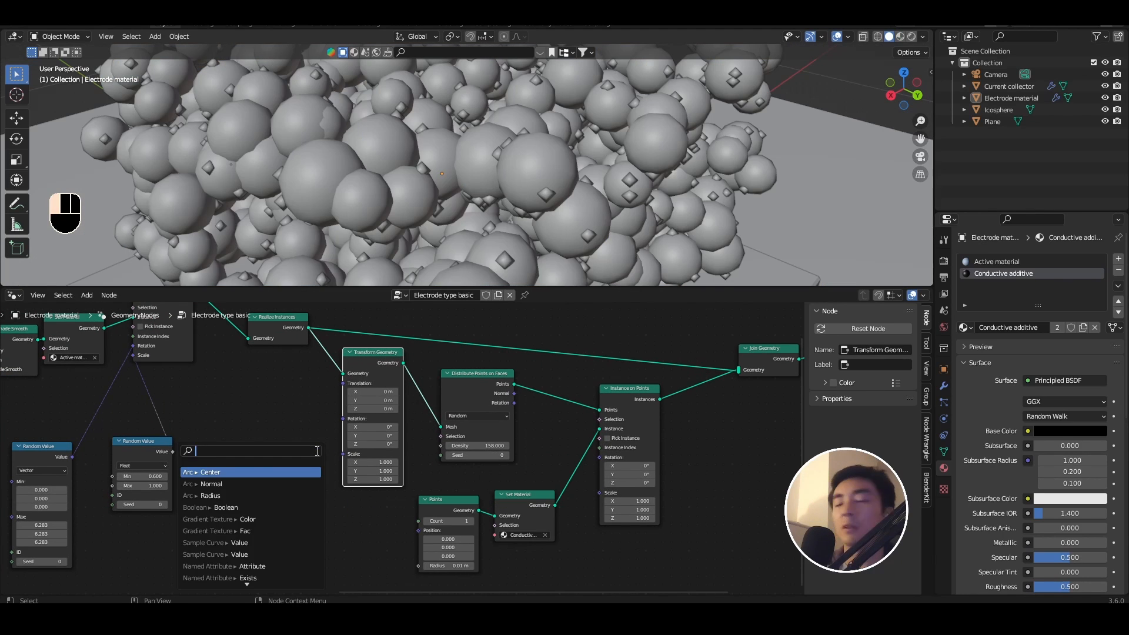
text(value)
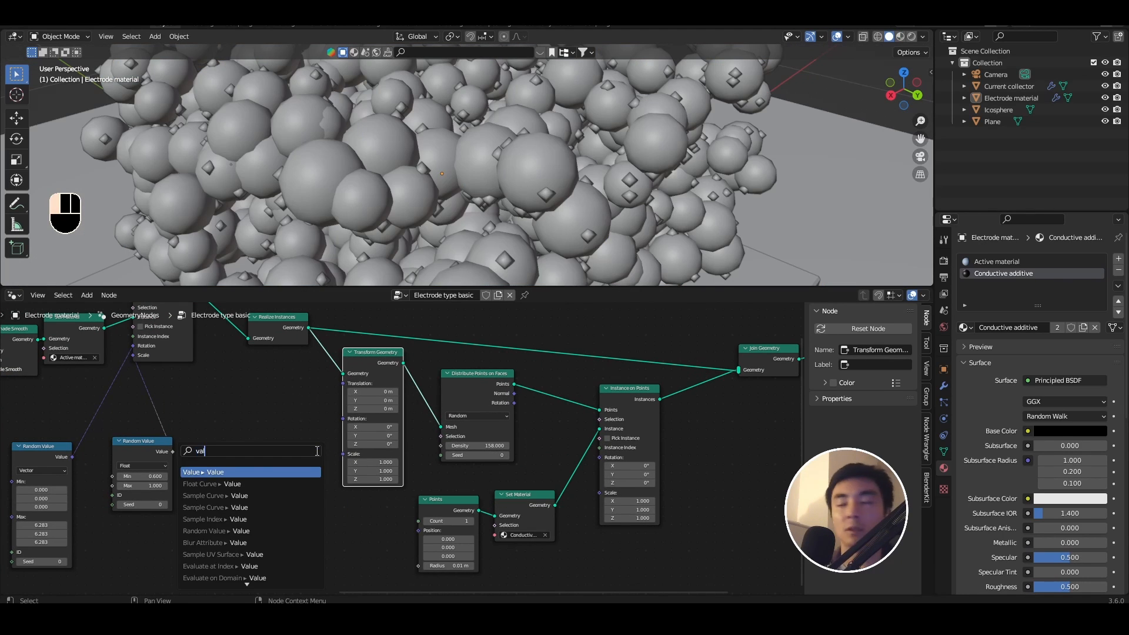
key(Return)
scroll(363, 419, up, 1)
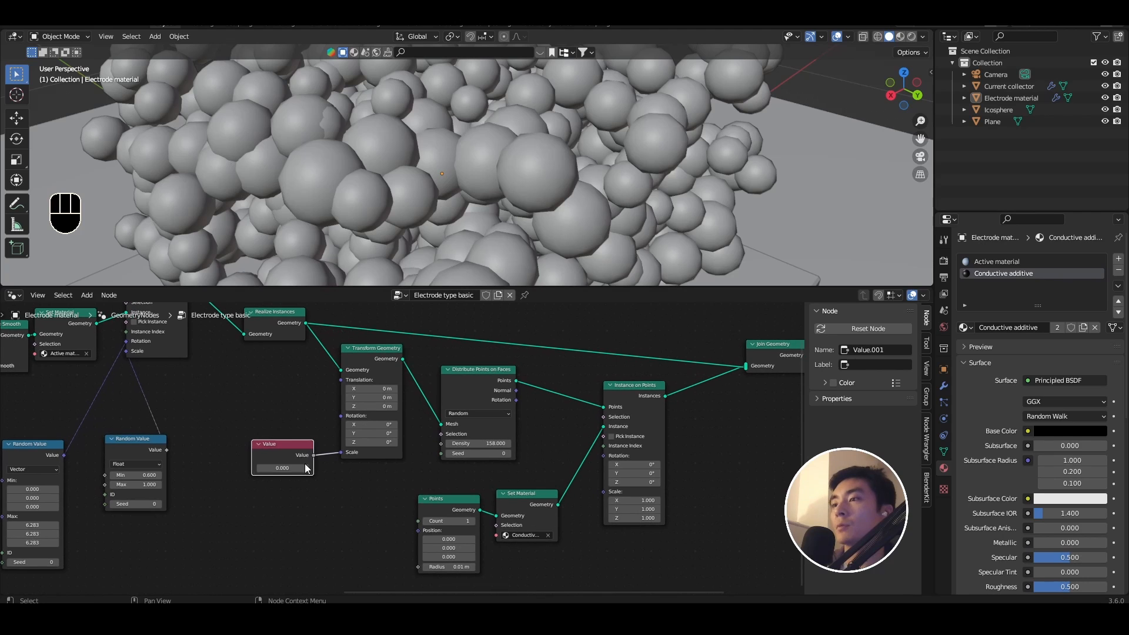
click(293, 468)
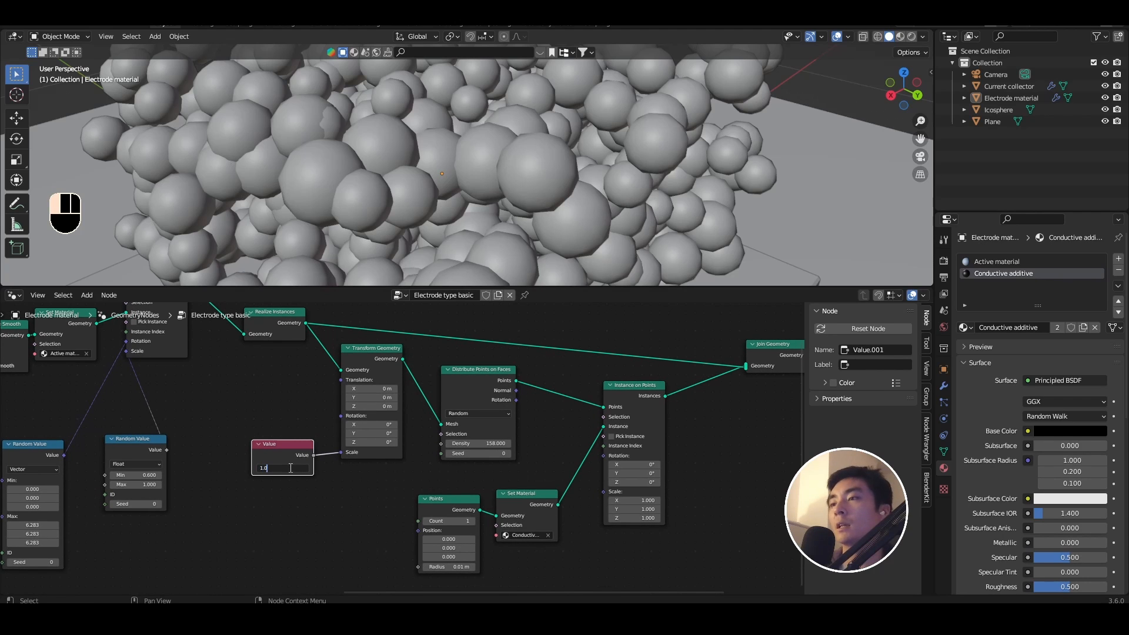
key(Return)
click(910, 36)
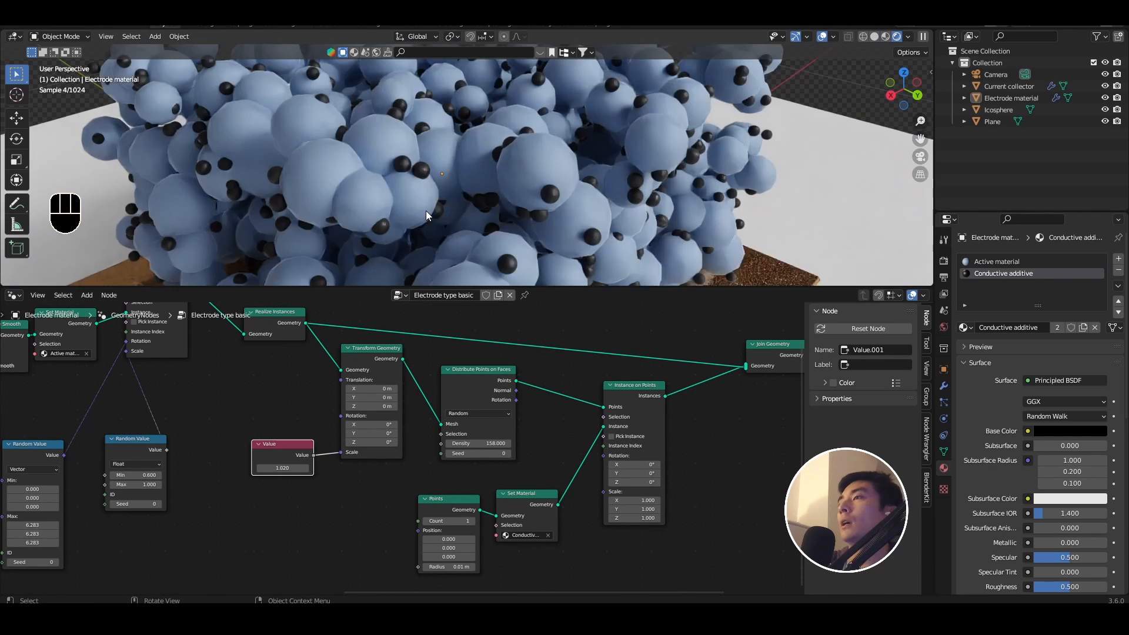
mouse_move(430, 208)
middle_down()
mouse_move(477, 147)
mouse_move(372, 214)
mouse_move(492, 112)
middle_up()
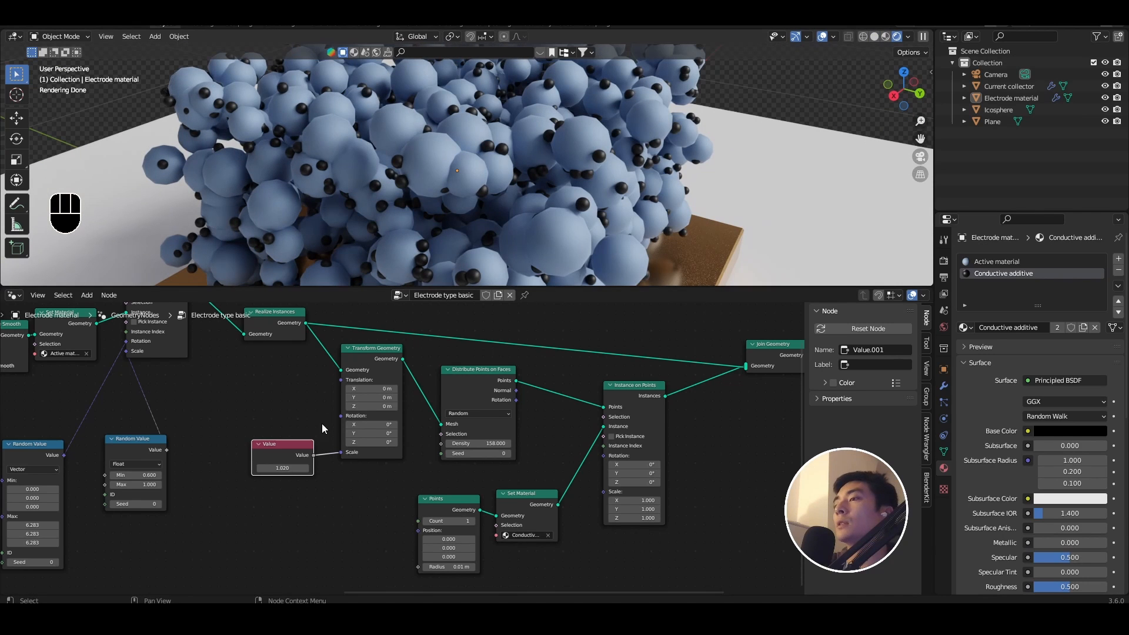
Tidy the node tree by moving the offset nodes, Set Position and the active-particle instancing nodes closer to the tree's start.
scroll(574, 195, down, 5)
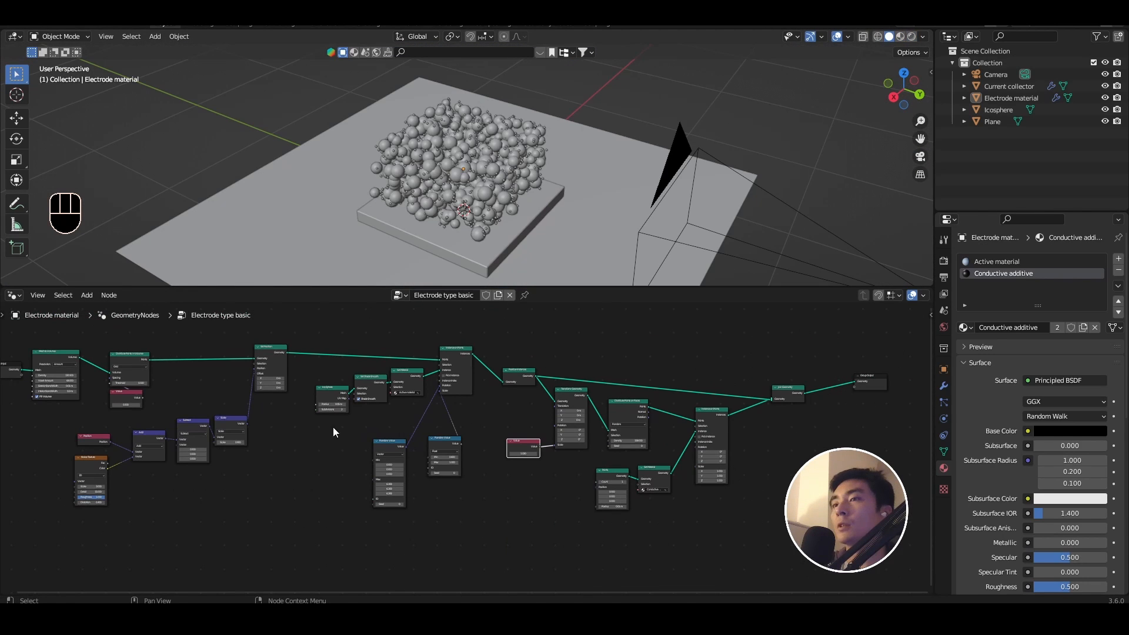
scroll(284, 427, down, 1)
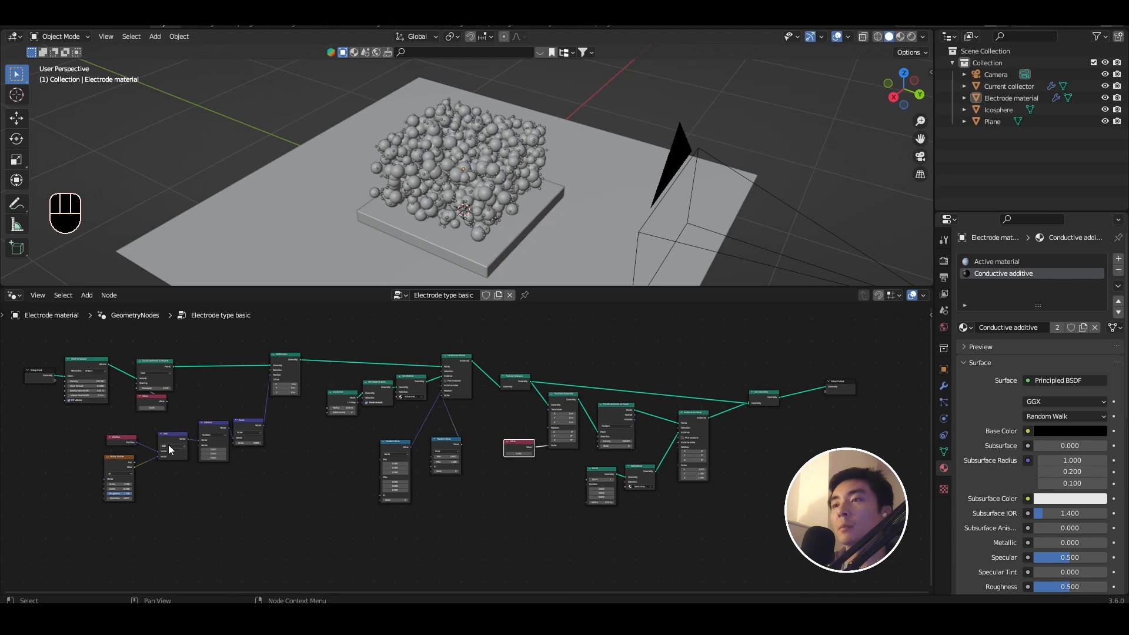
drag(266, 481, 45, 427)
key(g)
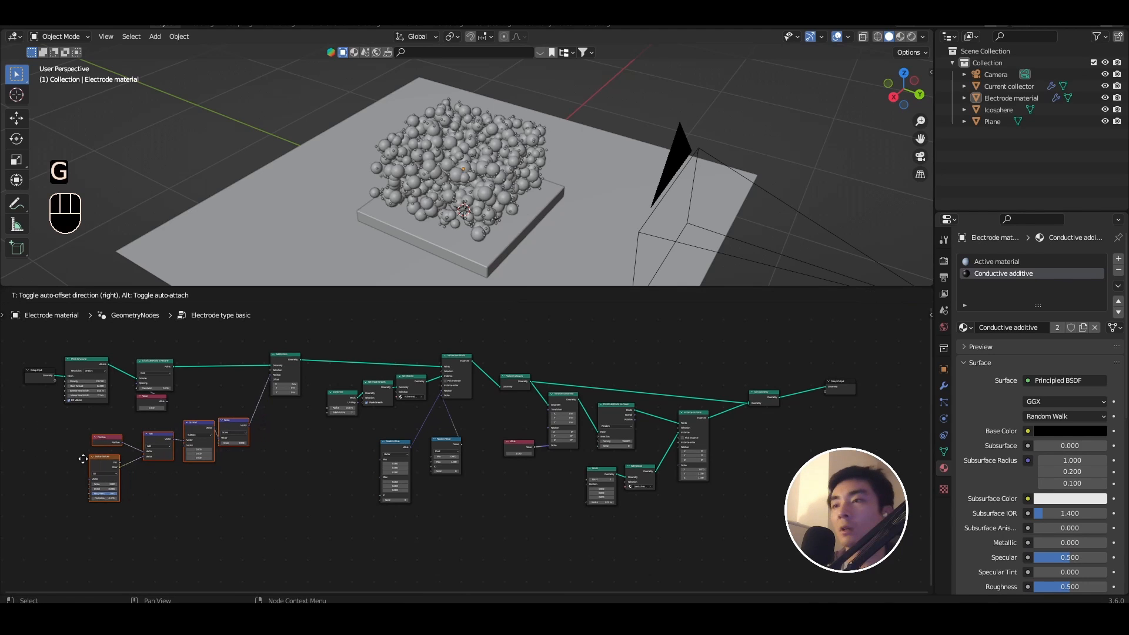
key(g)
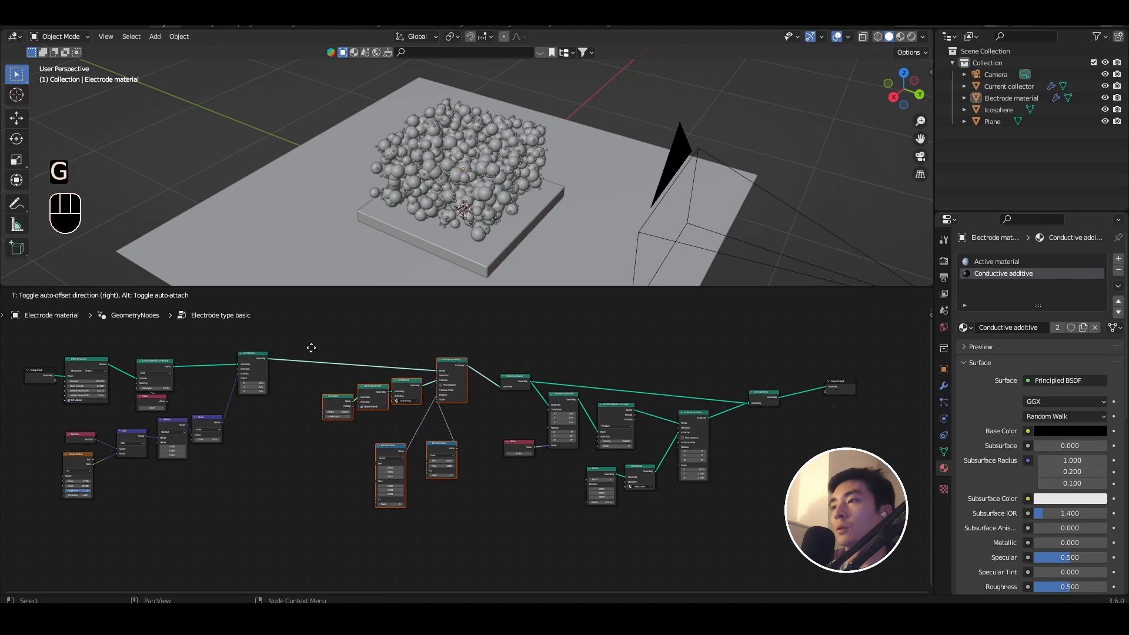
click(271, 356)
scroll(156, 394, down, 2)
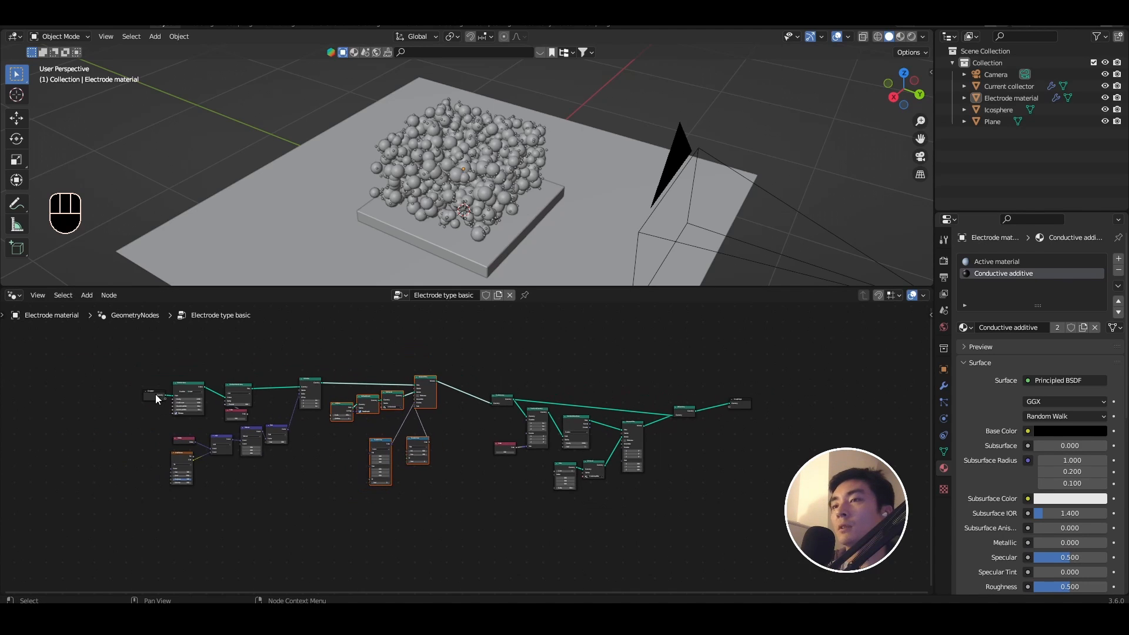
Group the active-particle nodes, from the start of the tree through the first Instance on Points, in a frame labelled Active material.
drag(172, 355, 453, 541)
ctrl+middle_drag(453, 540, 428, 507)
key(ctrl+j)
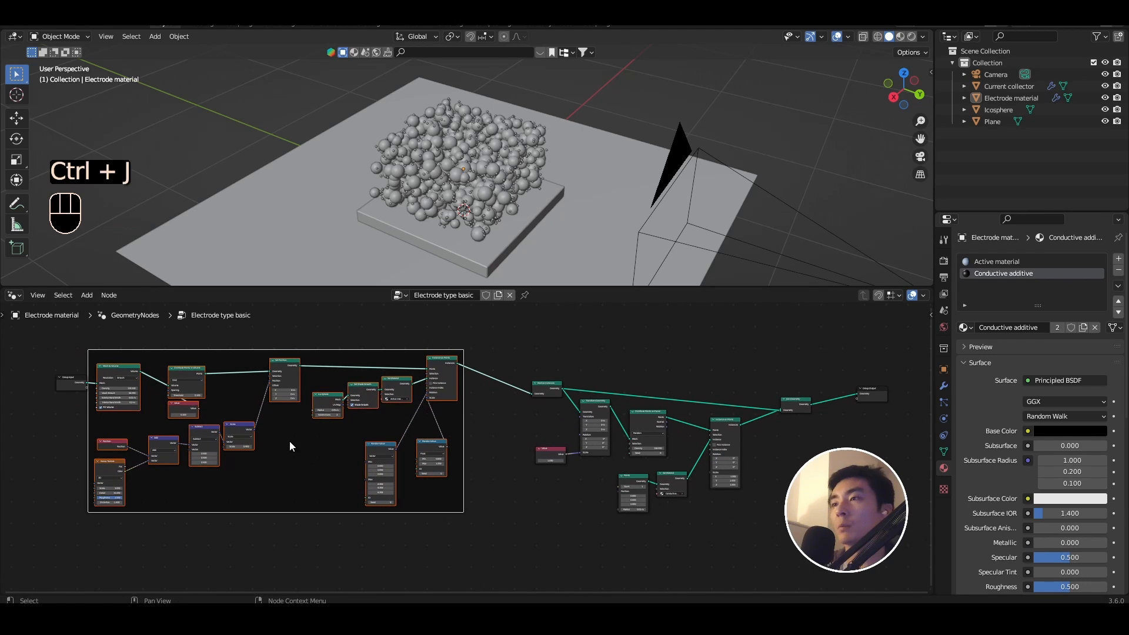
key(n)
click(869, 345)
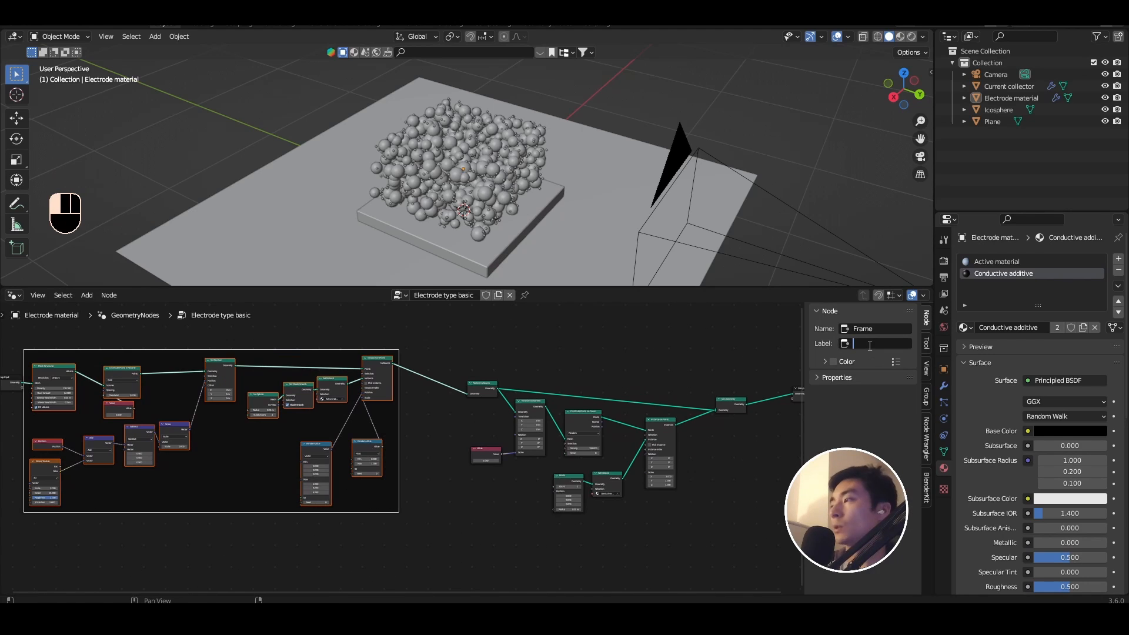
text(Active material)
key(Return)
Group the small-particle nodes in a frame labelled Conductive additive and place it below the link from Realize Instances to Join Geometry.
middle_drag(609, 482, 448, 450)
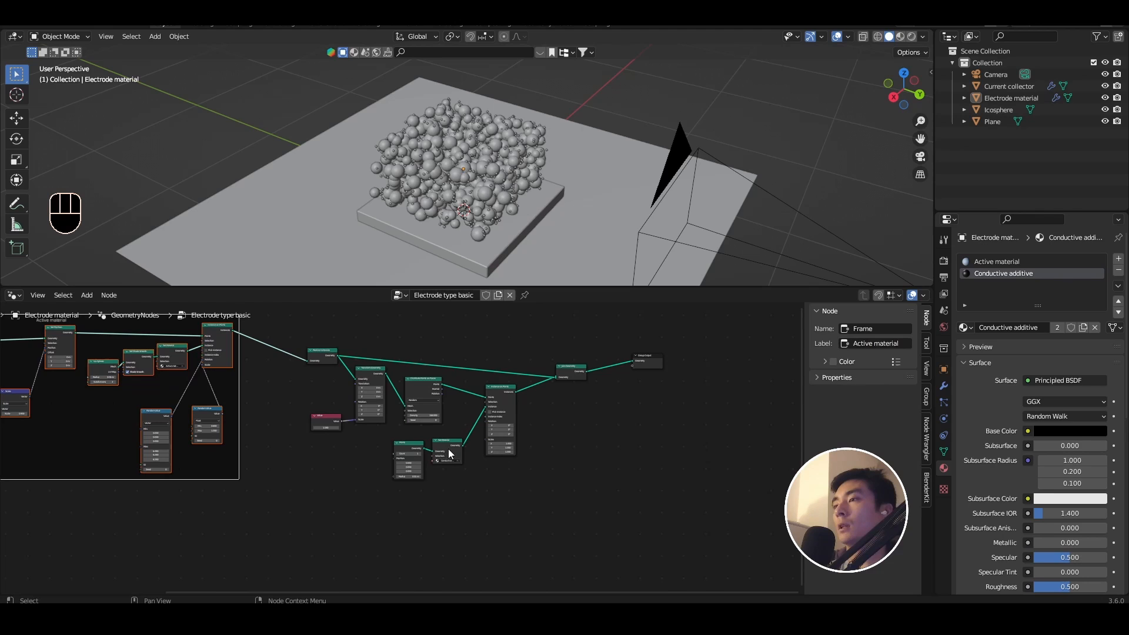
click(565, 358)
drag(539, 496, 318, 380)
scroll(417, 445, up, 6)
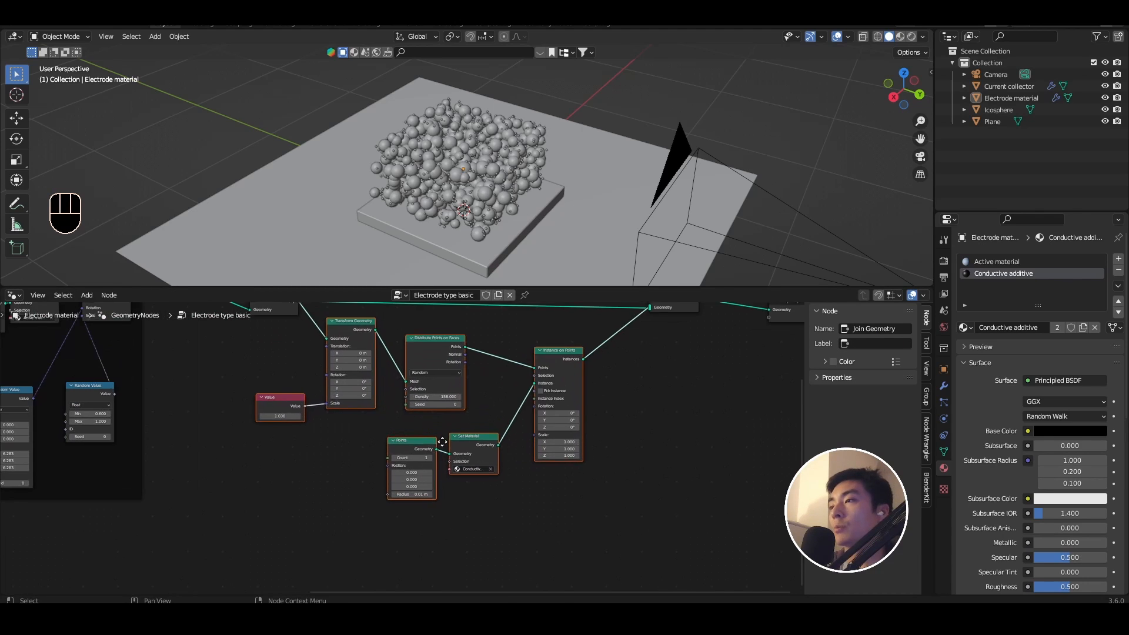
middle_drag(446, 432, 419, 462)
scroll(419, 462, down, 1)
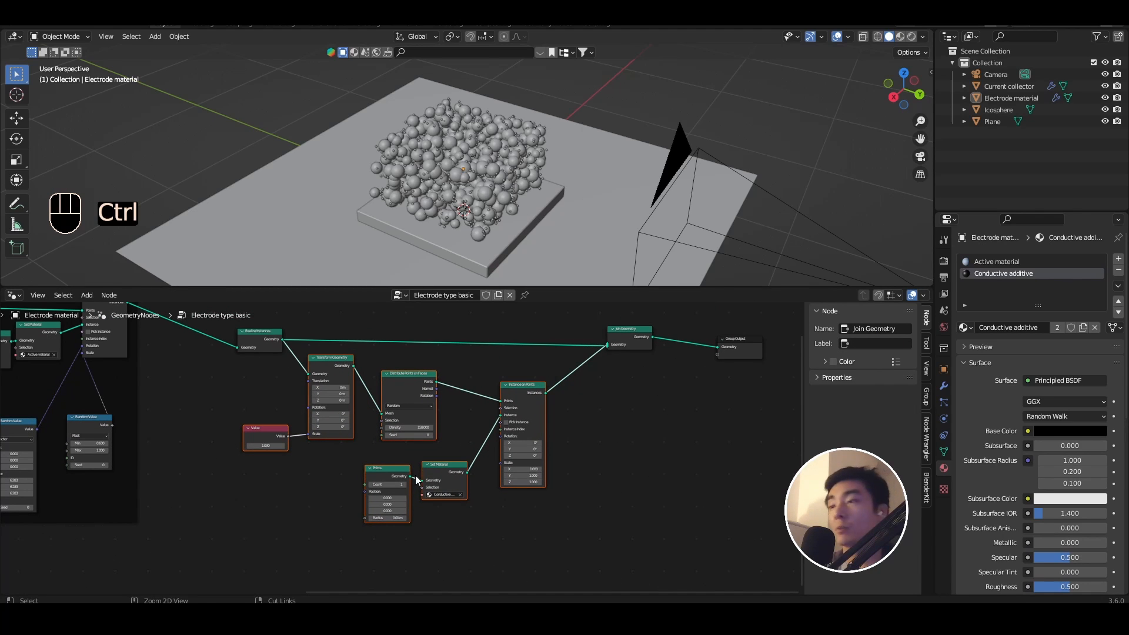
key(ctrl+j)
drag(556, 479, 606, 512)
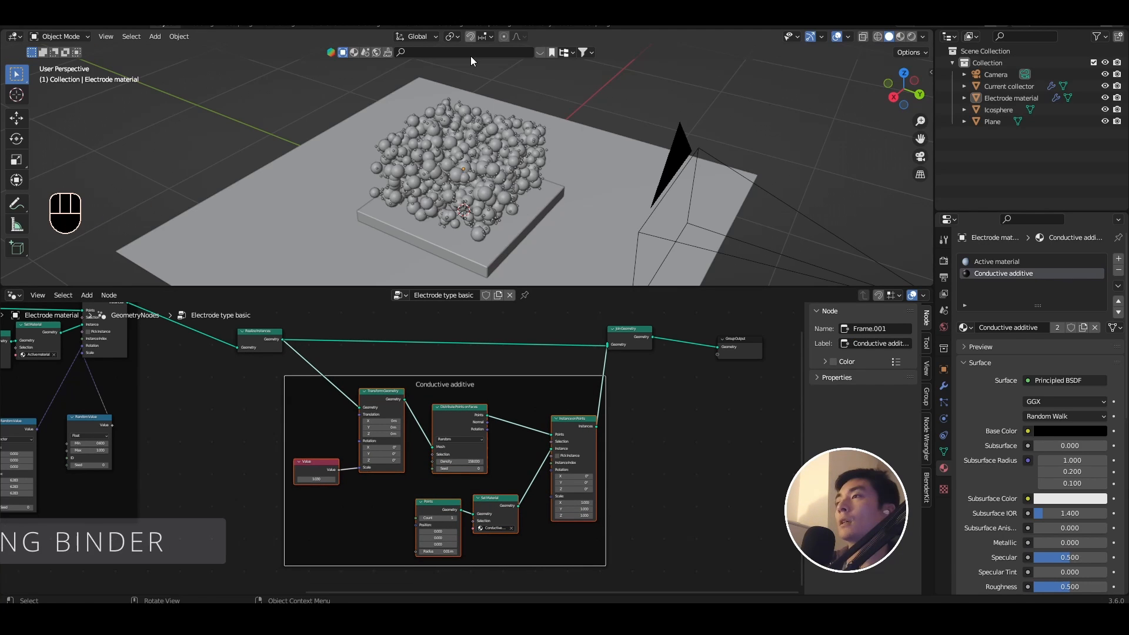
Add a Bézier curve to the scene.
middle_drag(471, 55, 418, 111)
scroll(467, 131, up, 3)
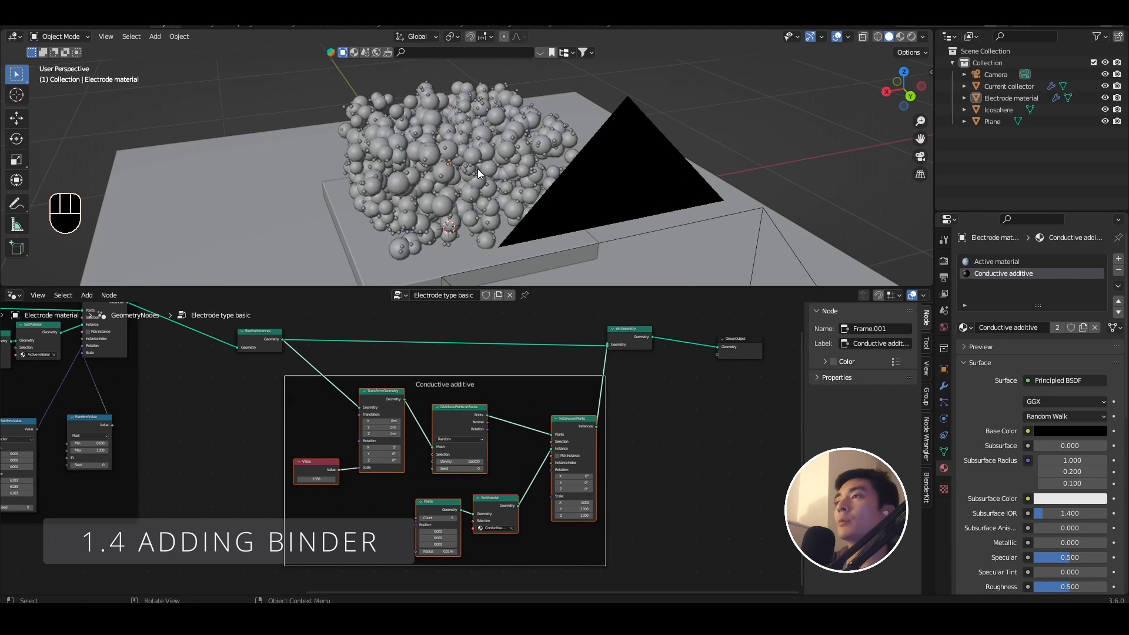
scroll(477, 172, down, 2)
middle_drag(499, 378, 463, 351)
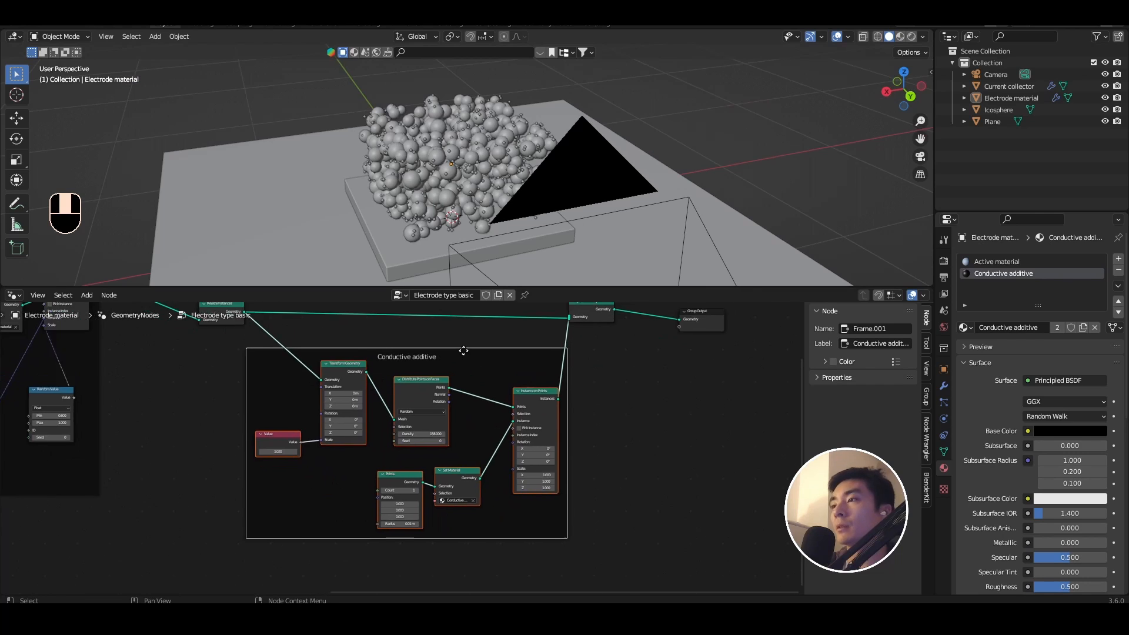
scroll(470, 358, up, 2)
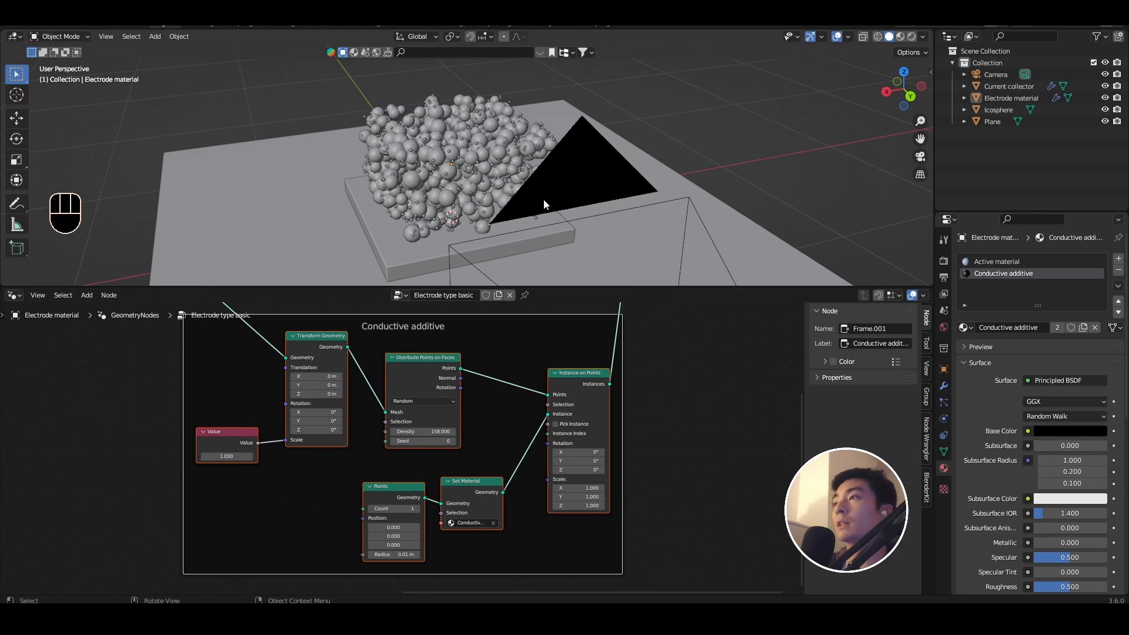
middle_drag(544, 199, 491, 205)
key(shift+a)
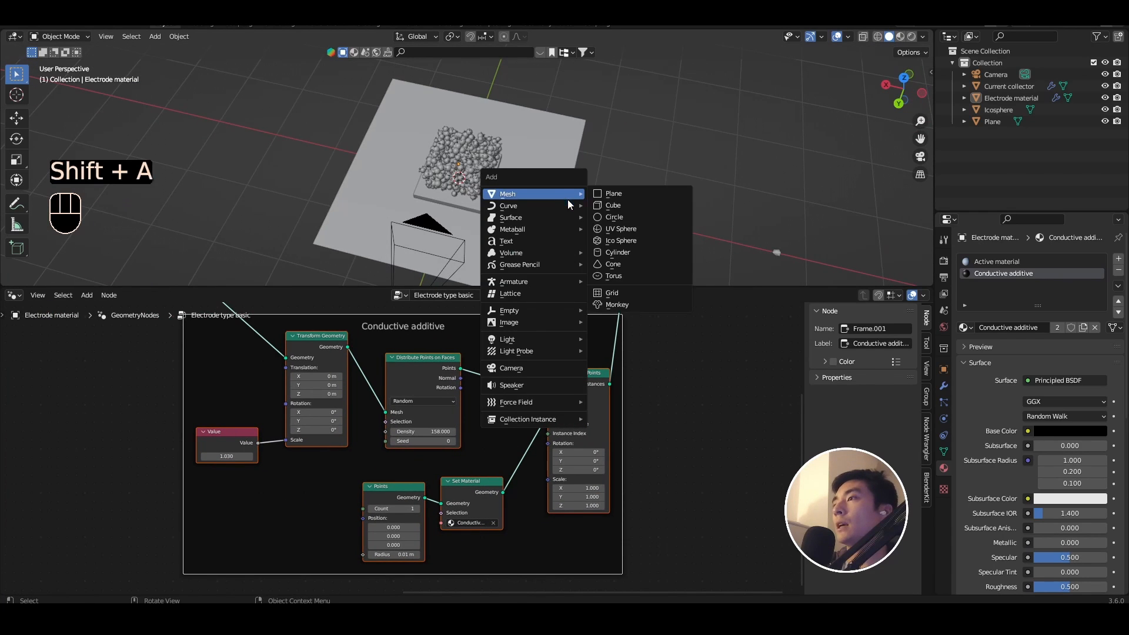
mouse_move(571, 205)
click(618, 207)
middle_drag(619, 210, 650, 215)
Scale the Bézier curve down and move it about -2.85 m along X, between the ground plane and the icosphere.
key(s)
click(517, 166)
key(g)
key(x)
click(695, 124)
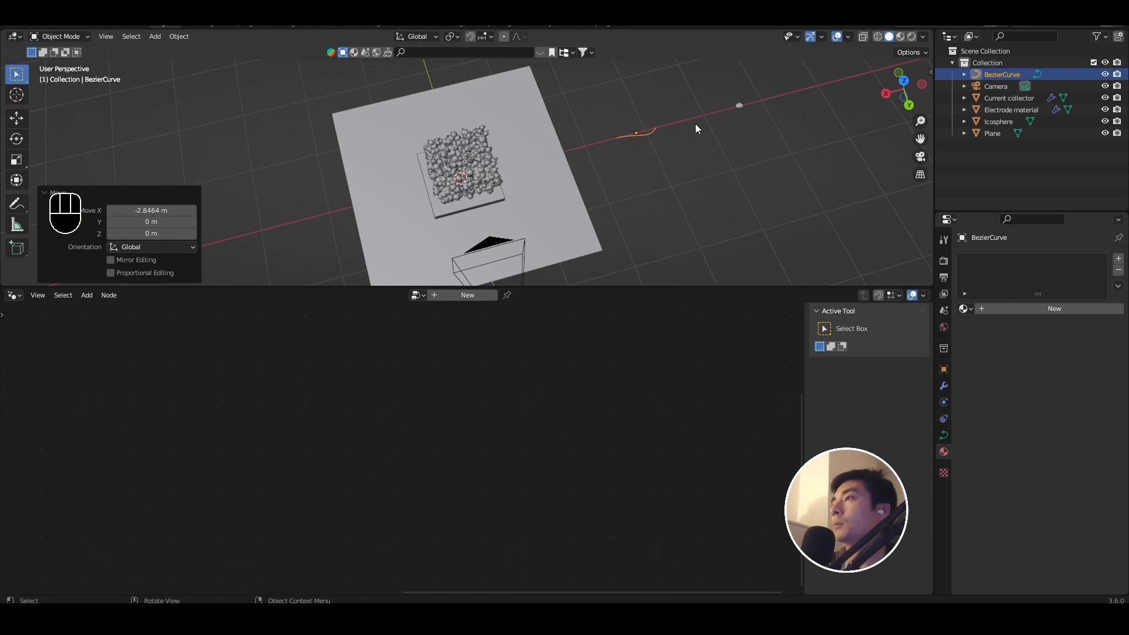
Rename the Bézier curve object as Binder.
scroll(694, 126, up, 4)
shift+middle_drag(692, 132, 595, 173)
scroll(567, 216, down, 1)
middle_drag(565, 217, 585, 187)
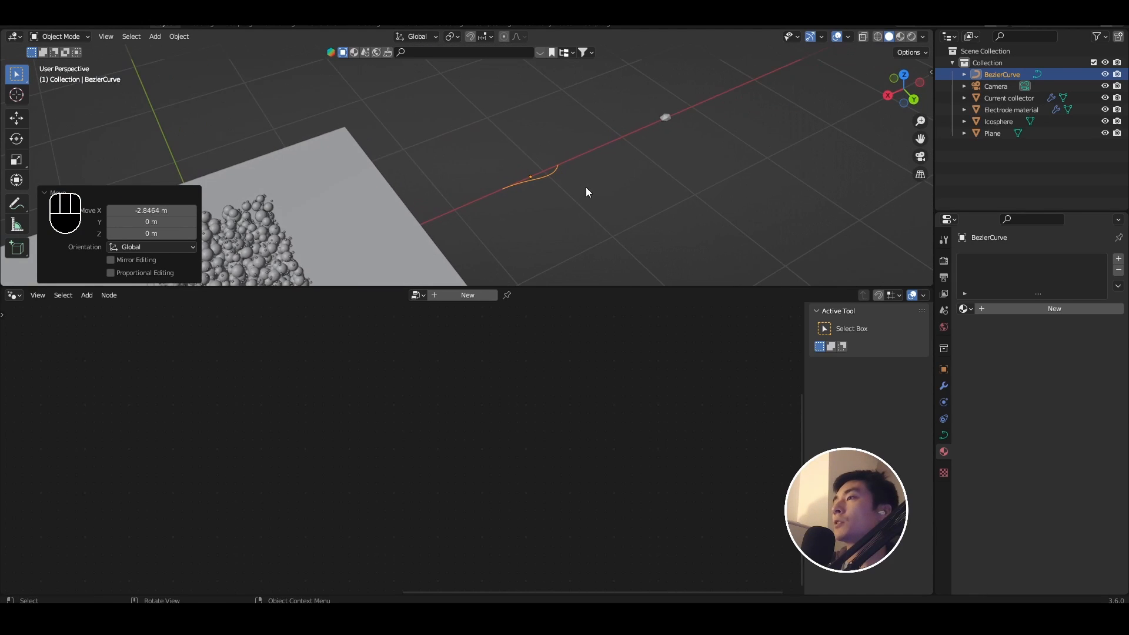
double_click(1013, 74)
text(Binder)
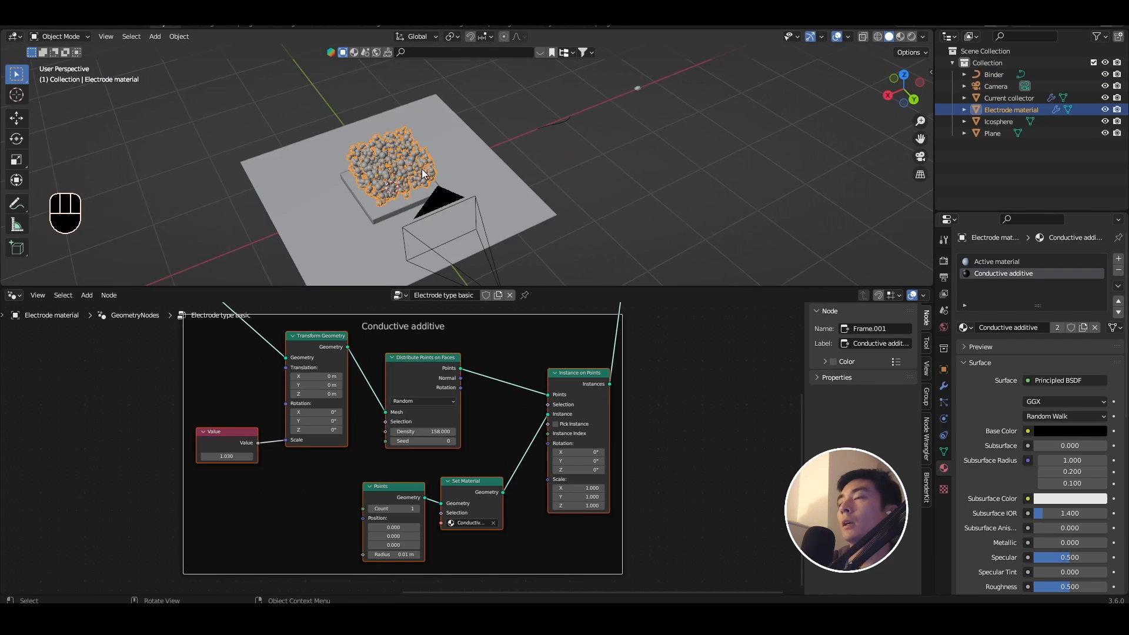
Select the Electrode material object again to continue editing its geometry node tree.
scroll(422, 169, up, 3)
shift+middle_drag(423, 170, 563, 178)
scroll(584, 151, down, 1)
scroll(585, 412, down, 4)
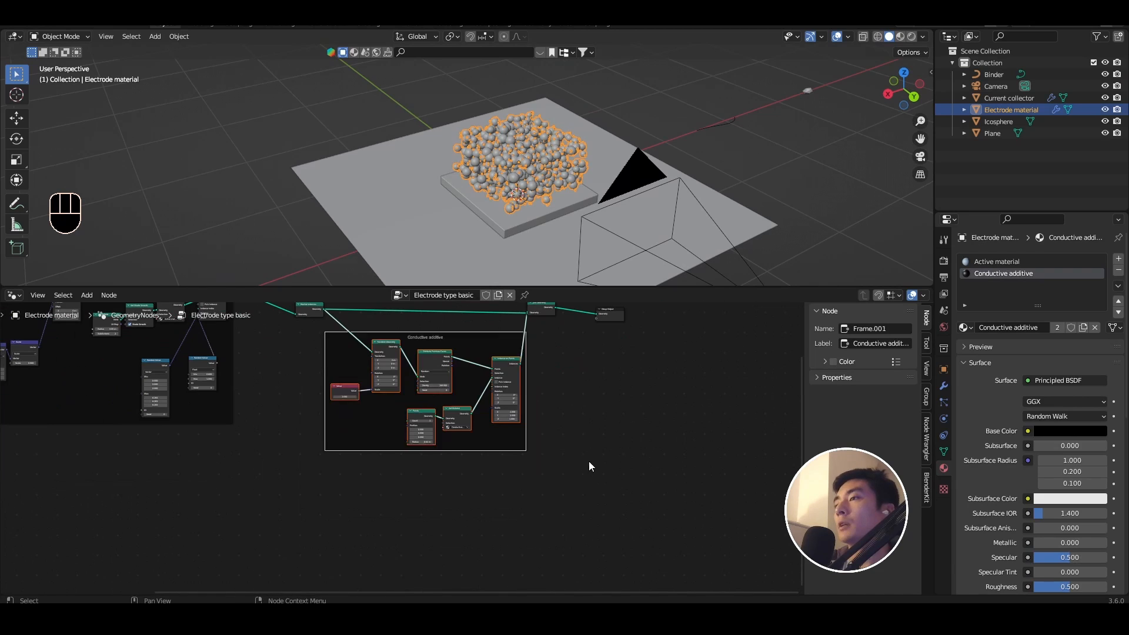
Duplicate the Conductive additive node frame with its input links kept and place the copy below the original.
drag(588, 461, 311, 328)
scroll(473, 401, up, 2)
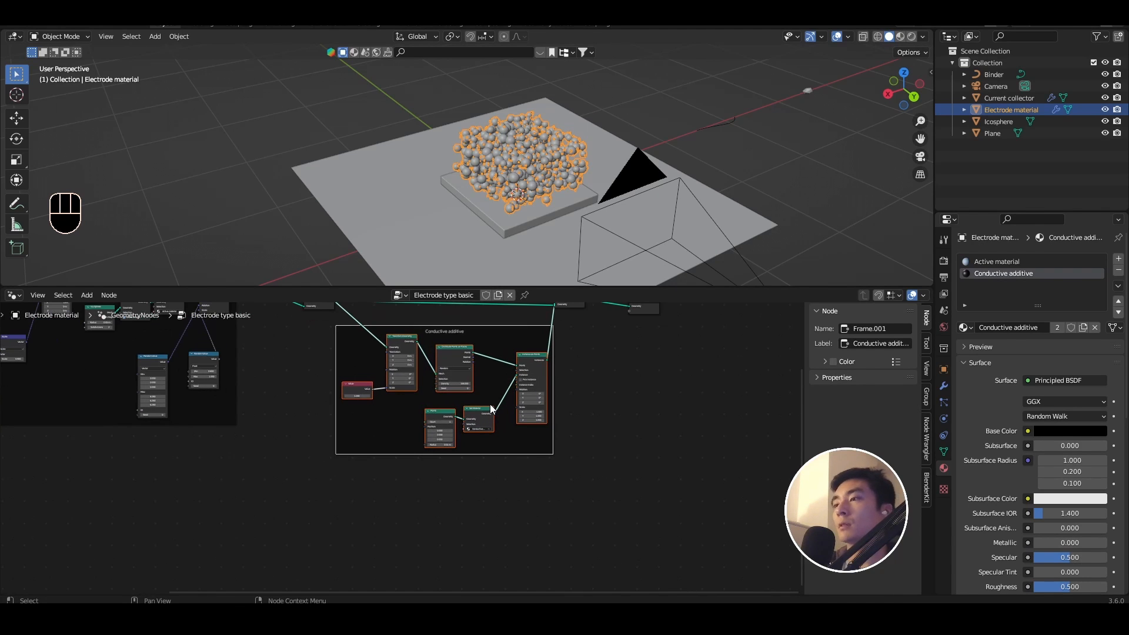
key(ctrl)
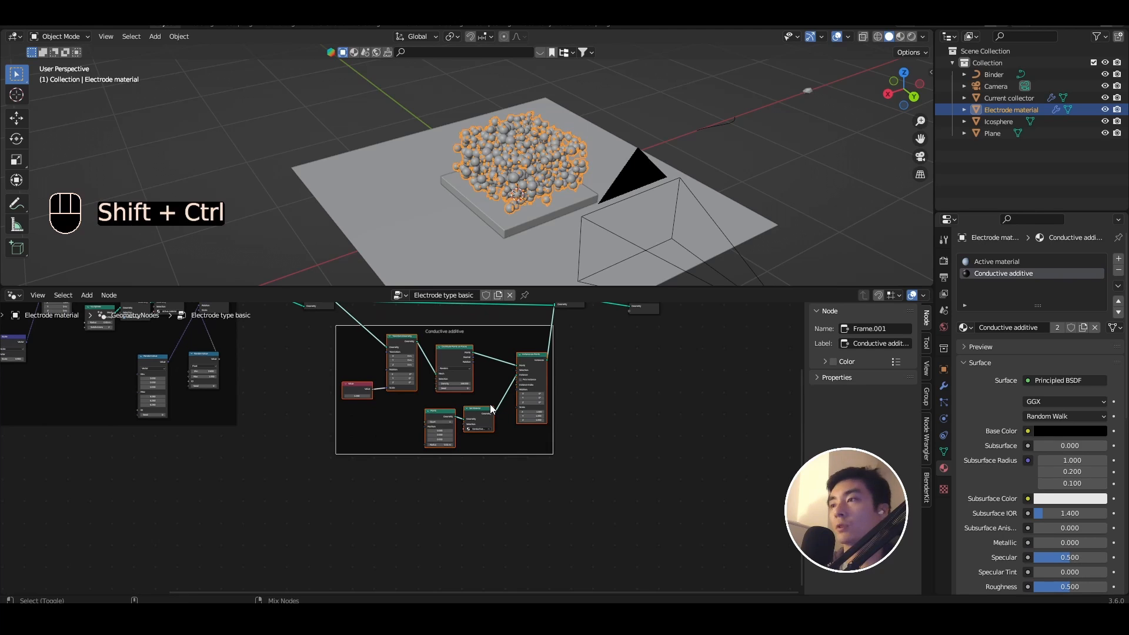
key(shift+ctrl+d)
click(492, 551)
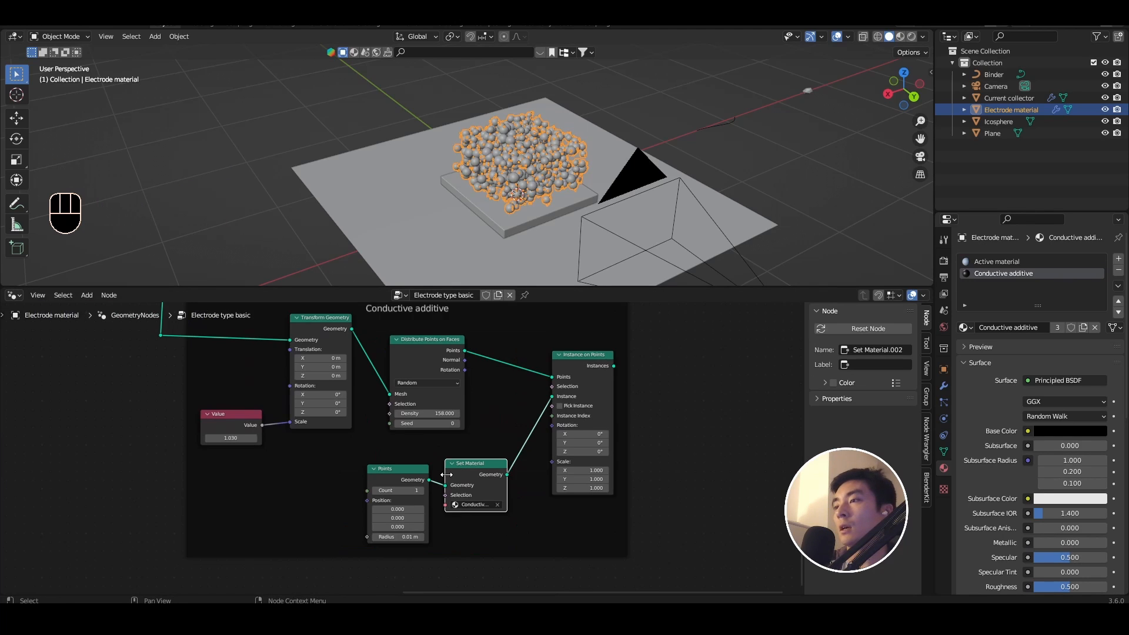
Delete the Points node from the copied frame.
middle_drag(437, 449, 461, 406)
click(429, 433)
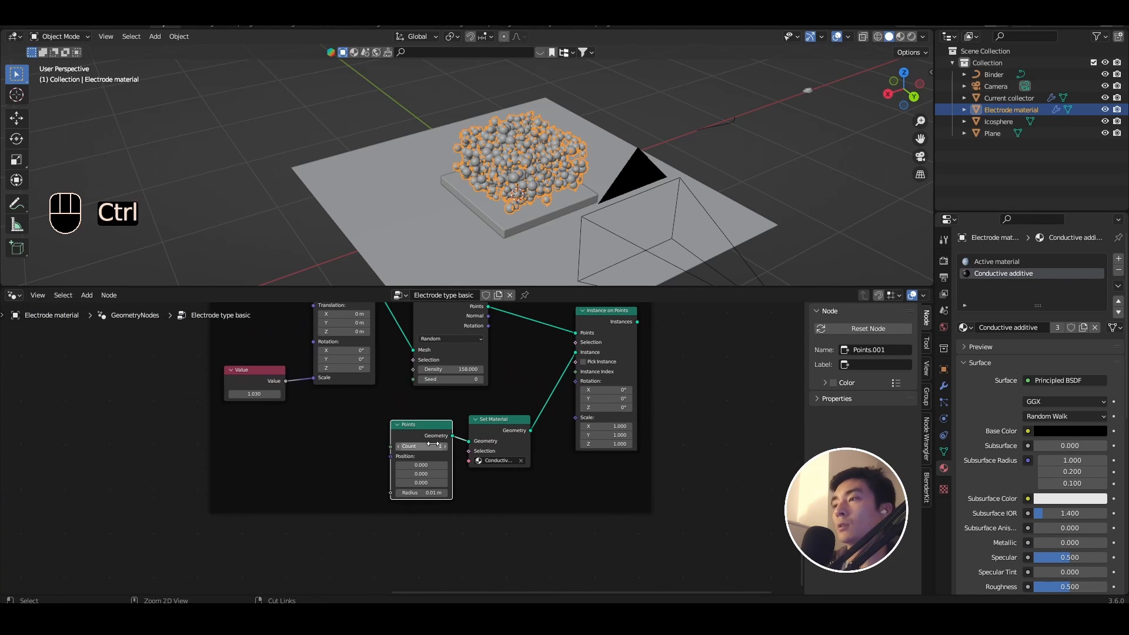
key(ctrl+x)
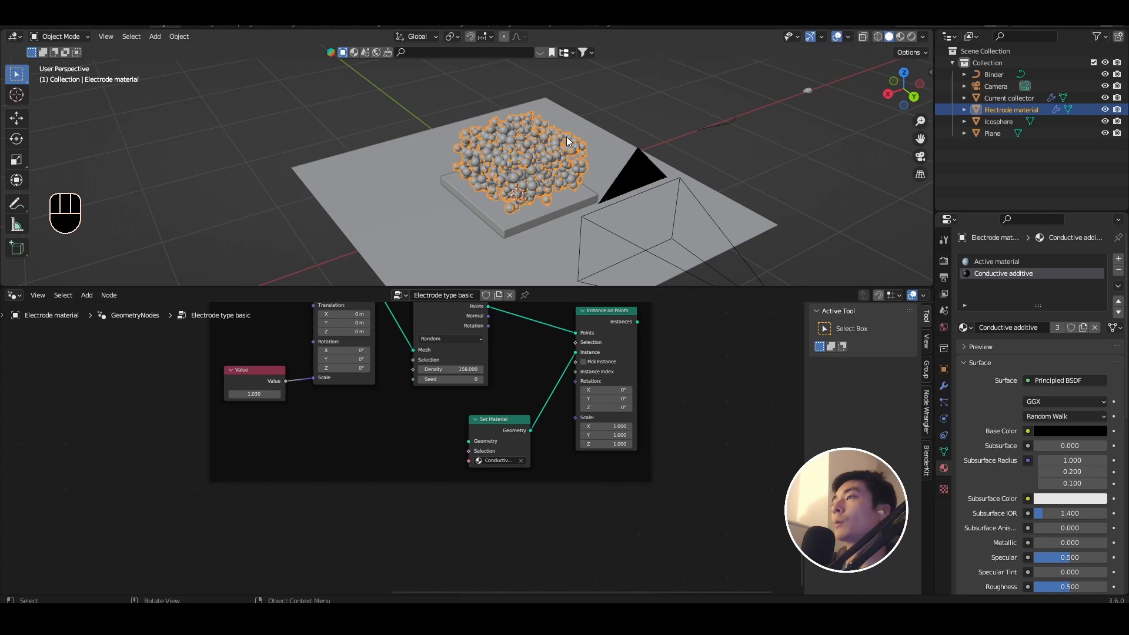
Feed the copied frame's Set Material geometry from a new Object Info node that references the Binder object.
shift+middle_drag(478, 391, 493, 419)
scroll(493, 419, up, 2)
drag(482, 480, 375, 503)
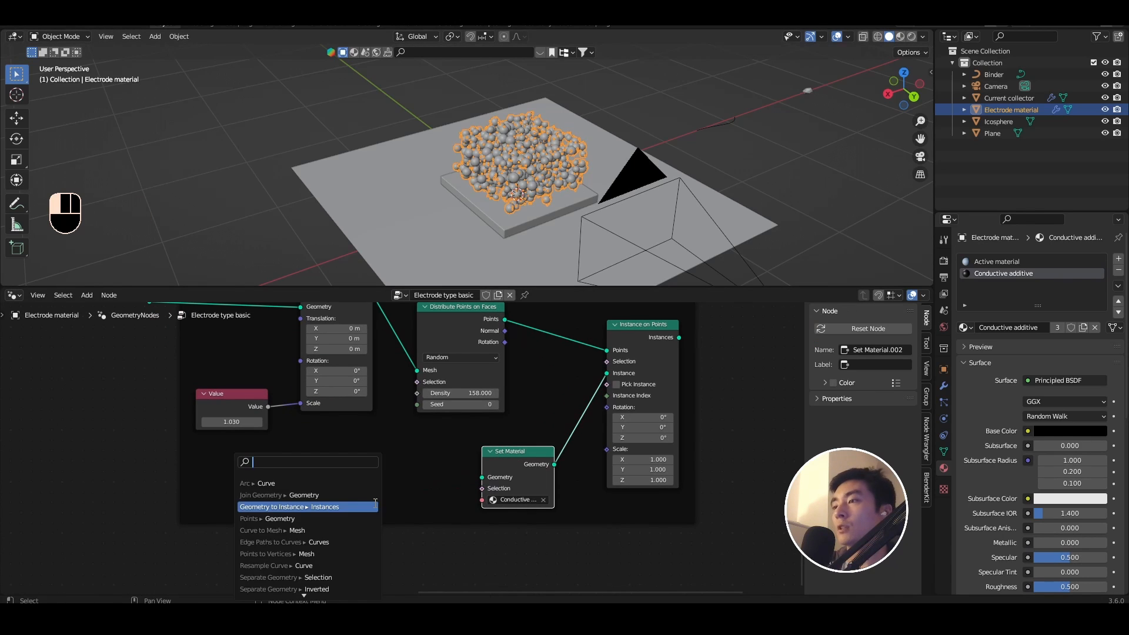
text(objec)
key(Return)
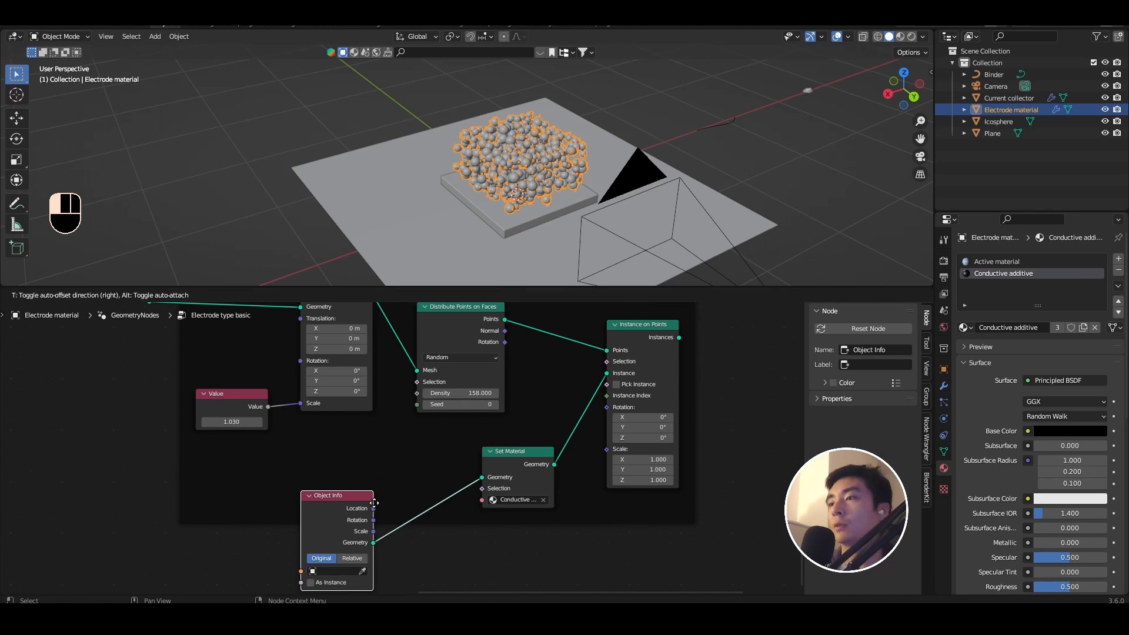
click(353, 461)
click(342, 530)
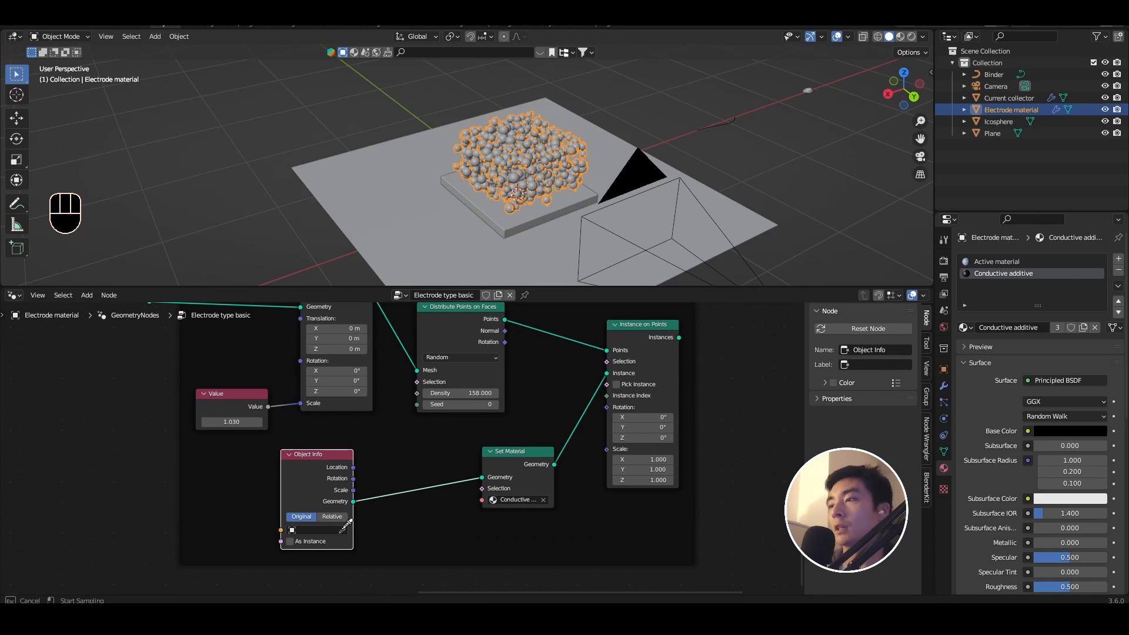
click(988, 73)
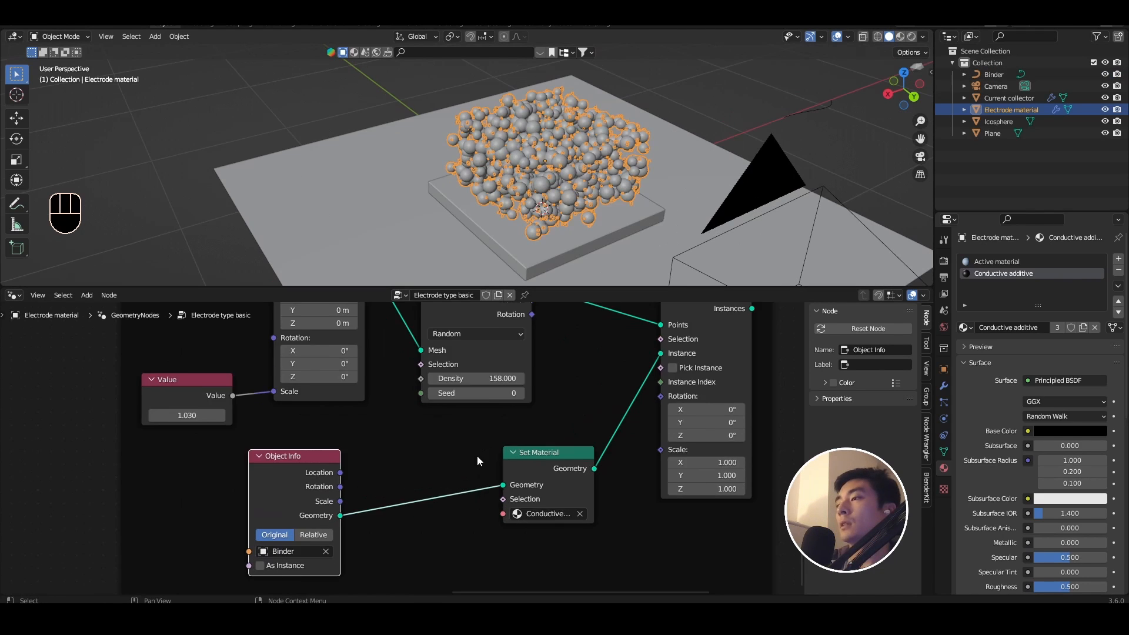
Insert a Curve to Mesh node between the Binder's Object Info and Set Material, and arrange the nodes with space between them.
scroll(477, 456, down, 3)
middle_drag(477, 456, 499, 412)
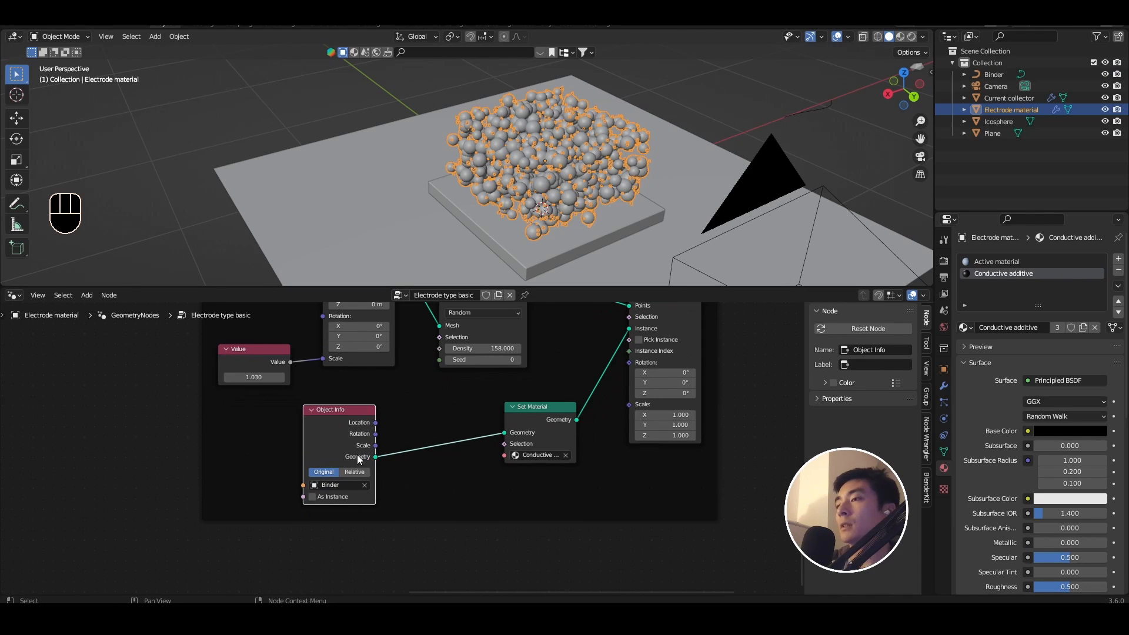
drag(334, 451, 281, 482)
key(shift+a)
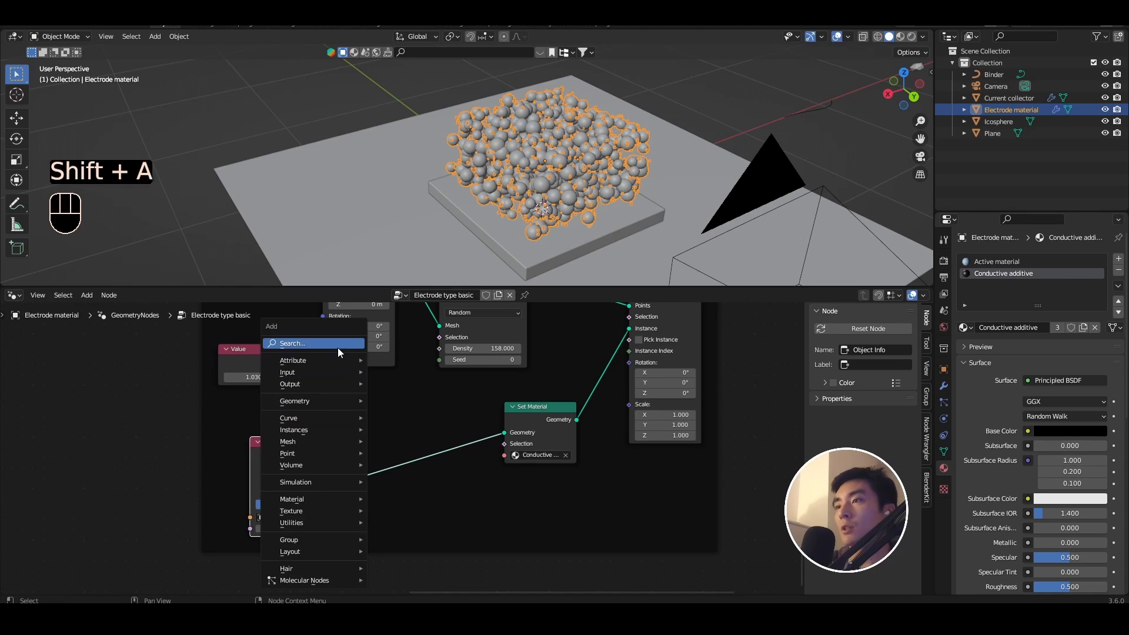
click(338, 348)
text(curve to)
key(Return)
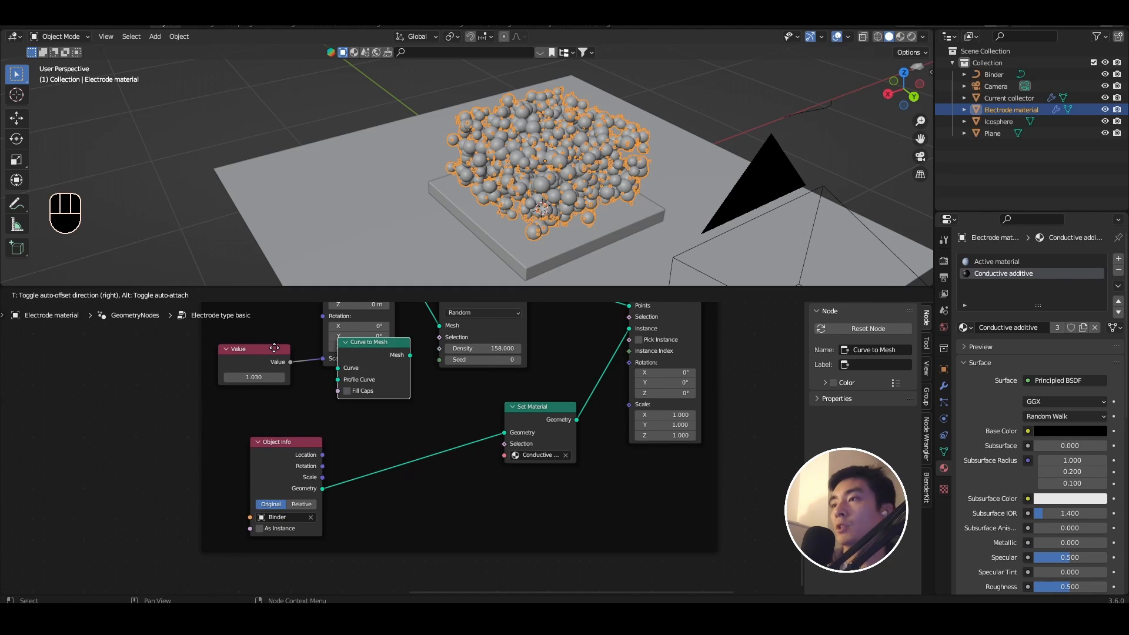
click(308, 436)
drag(304, 460, 295, 439)
scroll(404, 468, down, 2)
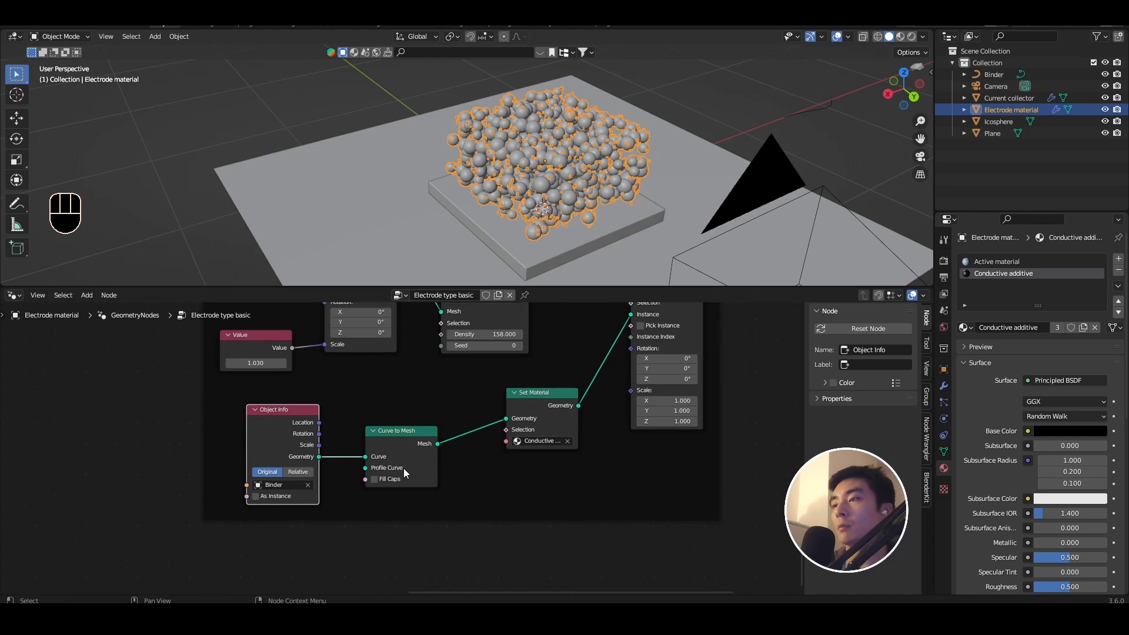
Add a Curve Circle as the Curve to Mesh profile curve and set its radius to 0.1 m.
scroll(403, 468, up, 2)
drag(364, 443, 329, 483)
text(curve ci)
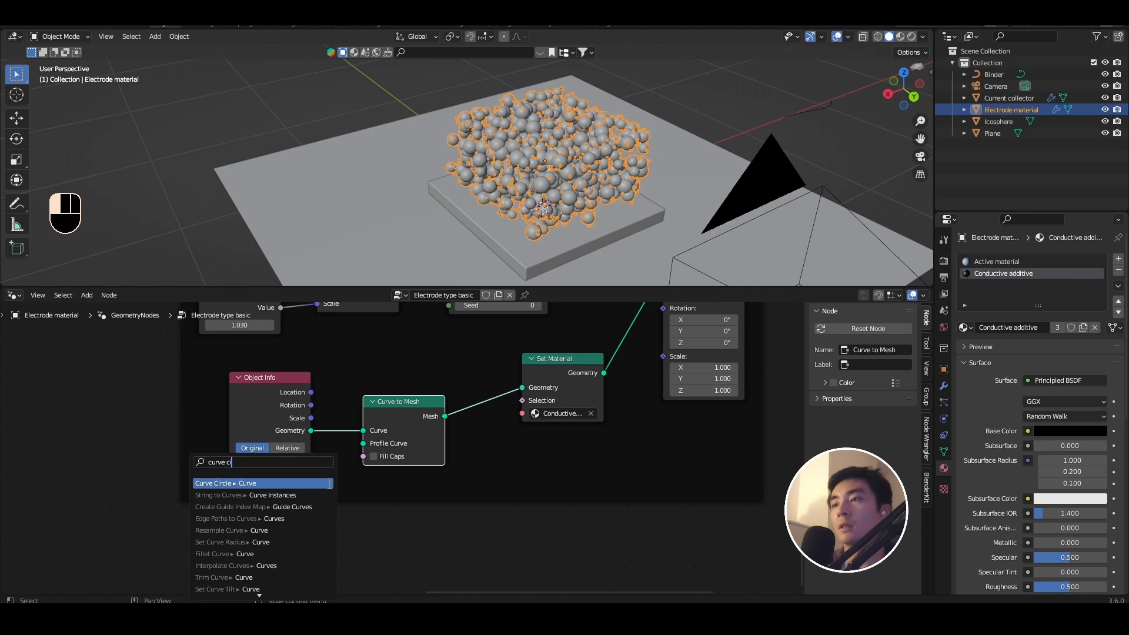
click(329, 484)
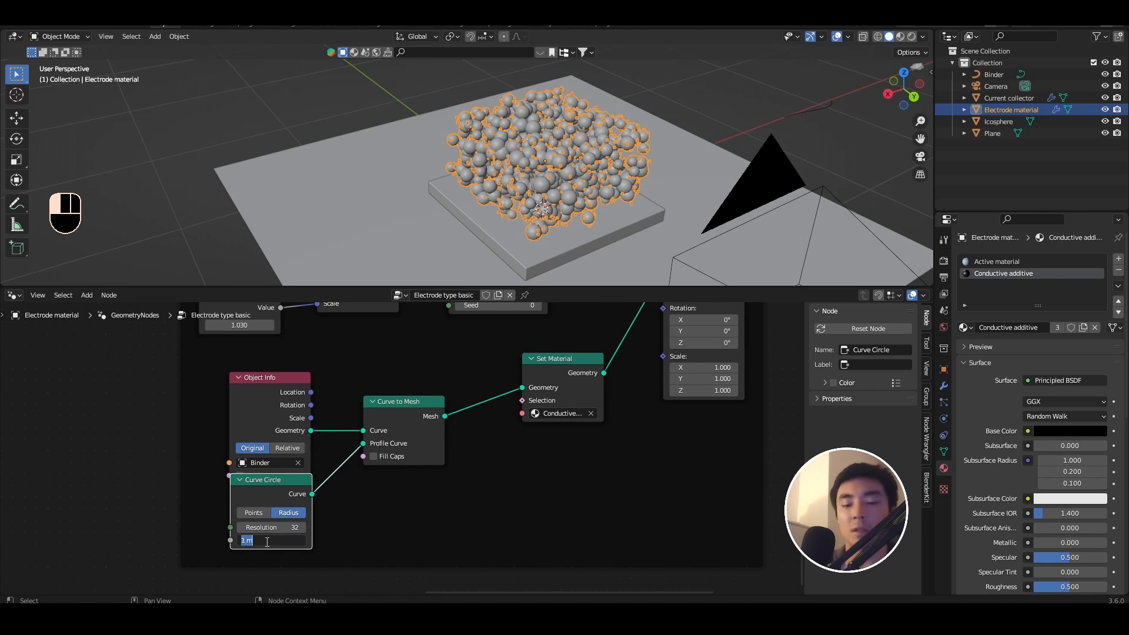
click(267, 540)
text(0.01)
key(Return)
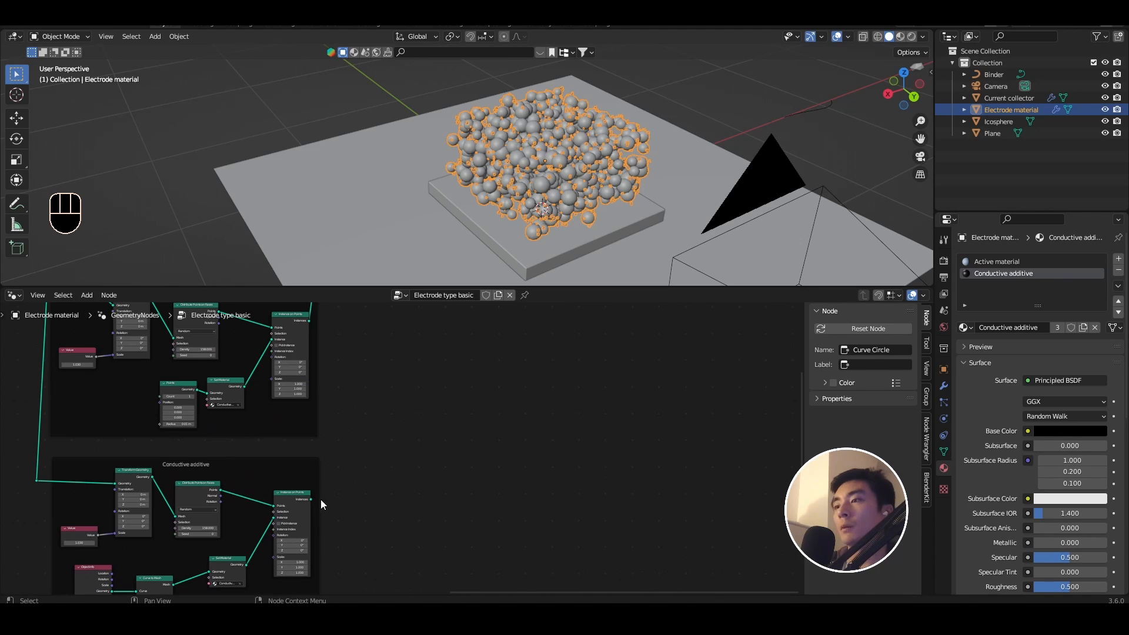
Connect the copied frame's Instance on Points output to the joined electrode geometry and check the instances in the viewport.
drag(310, 499, 319, 385)
scroll(611, 169, down, 3)
middle_drag(611, 169, 641, 177)
scroll(587, 200, up, 2)
shift+middle_drag(559, 211, 573, 159)
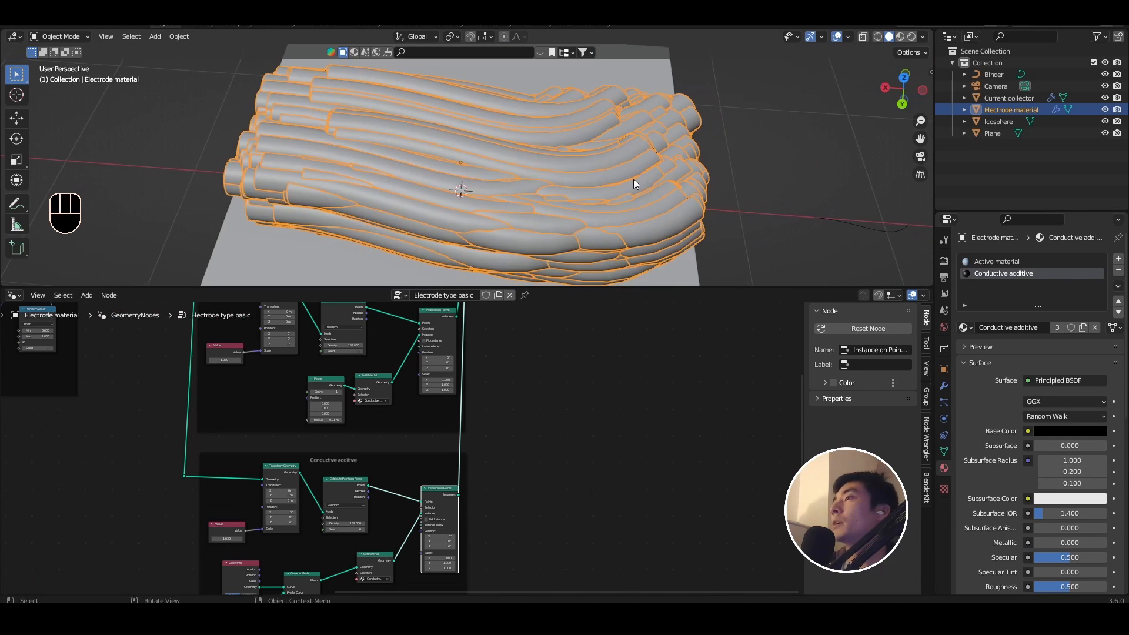
middle_drag(633, 178, 657, 163)
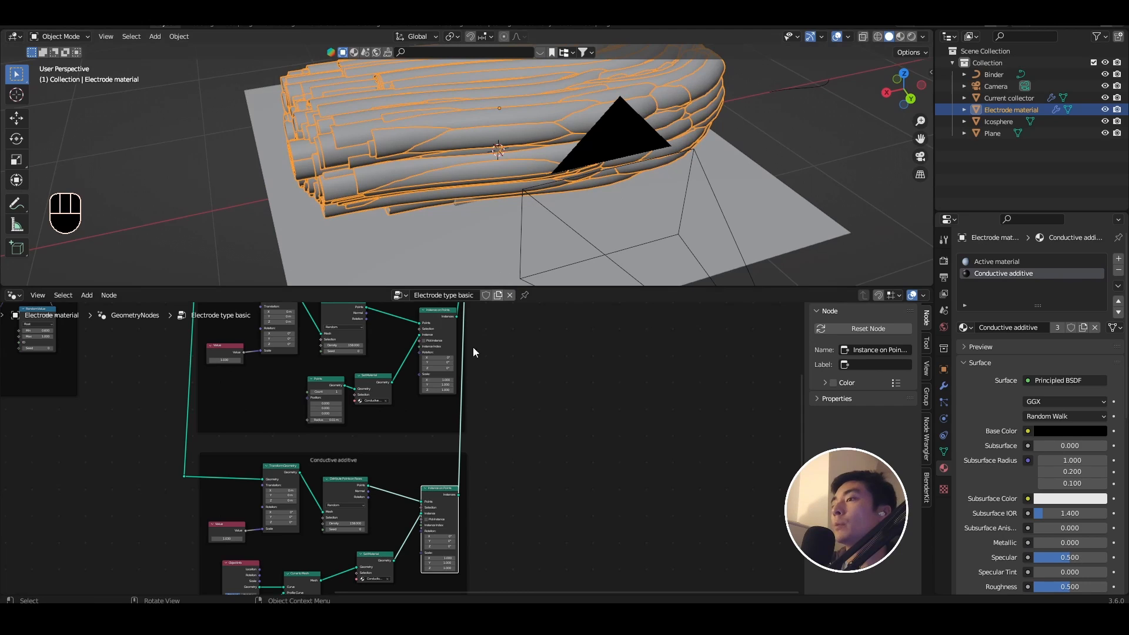
Scale the Binder curve down to about 0.18 and apply its scale.
scroll(386, 463, up, 6)
middle_drag(376, 555, 353, 473)
scroll(692, 113, down, 5)
shift+middle_drag(704, 111, 545, 189)
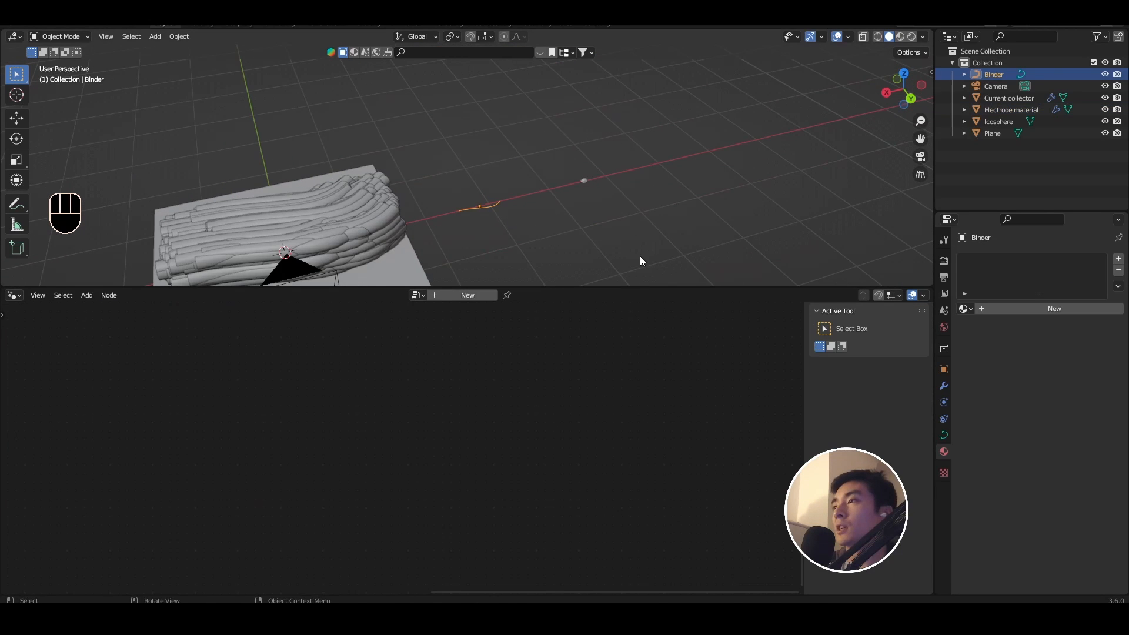
key(s)
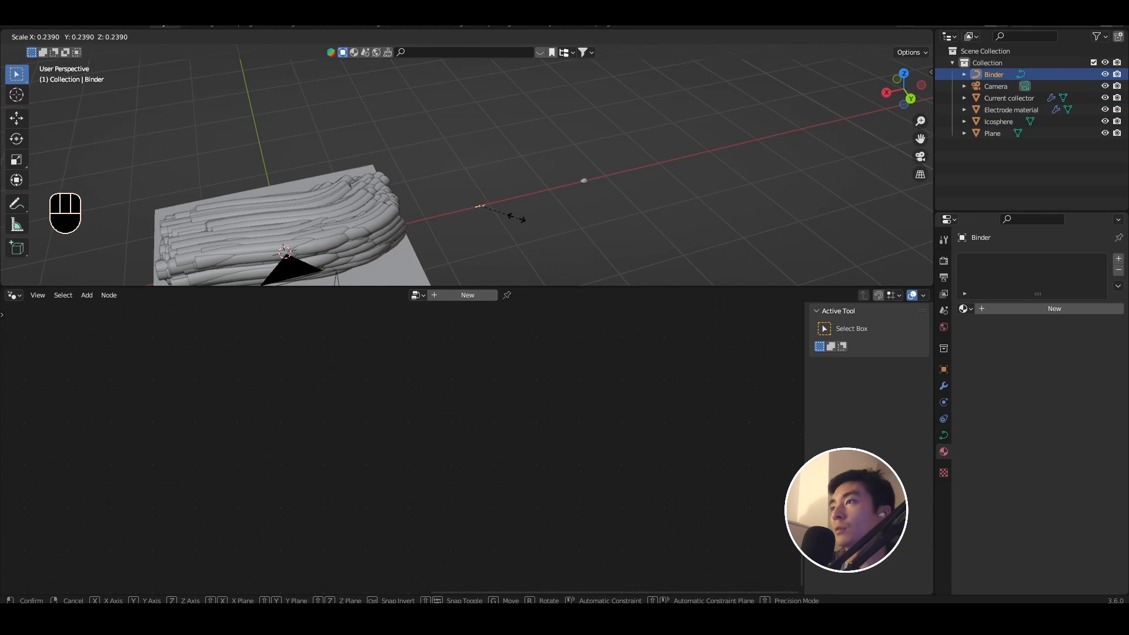
click(532, 210)
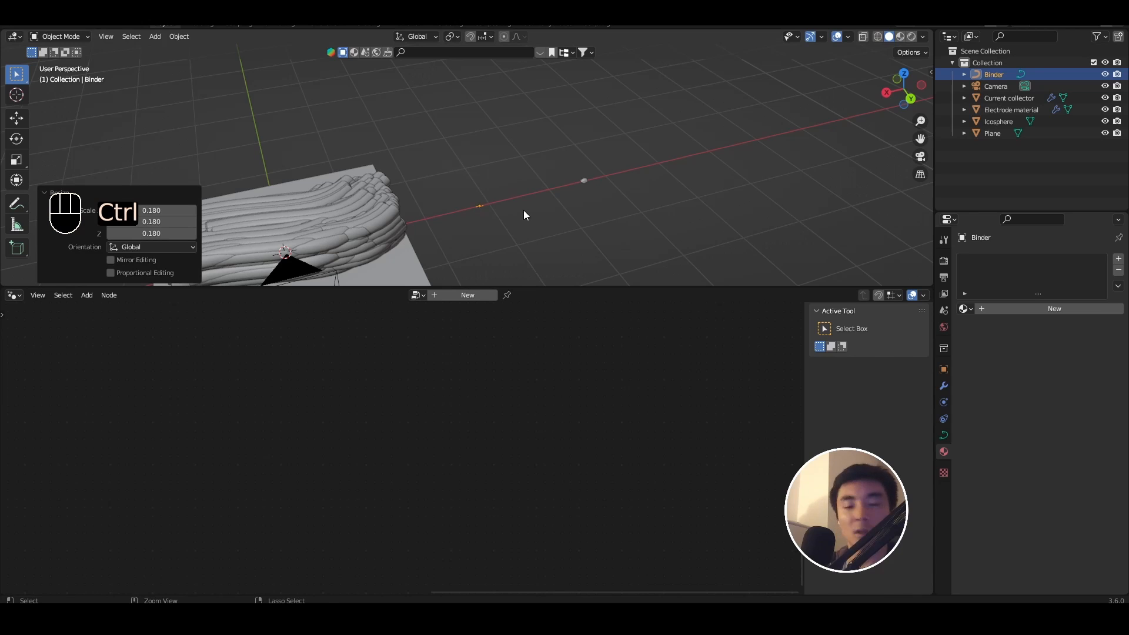
key(ctrl+a)
click(523, 210)
In the Electrode material's node tree, drive the binder Instance on Points scale with a new Value node set to 0.5.
scroll(504, 212, down, 4)
shift+middle_drag(500, 207, 500, 160)
scroll(404, 170, up, 4)
scroll(470, 164, up, 2)
middle_drag(327, 174, 435, 184)
scroll(383, 148, up, 2)
click(397, 161)
scroll(435, 184, up, 2)
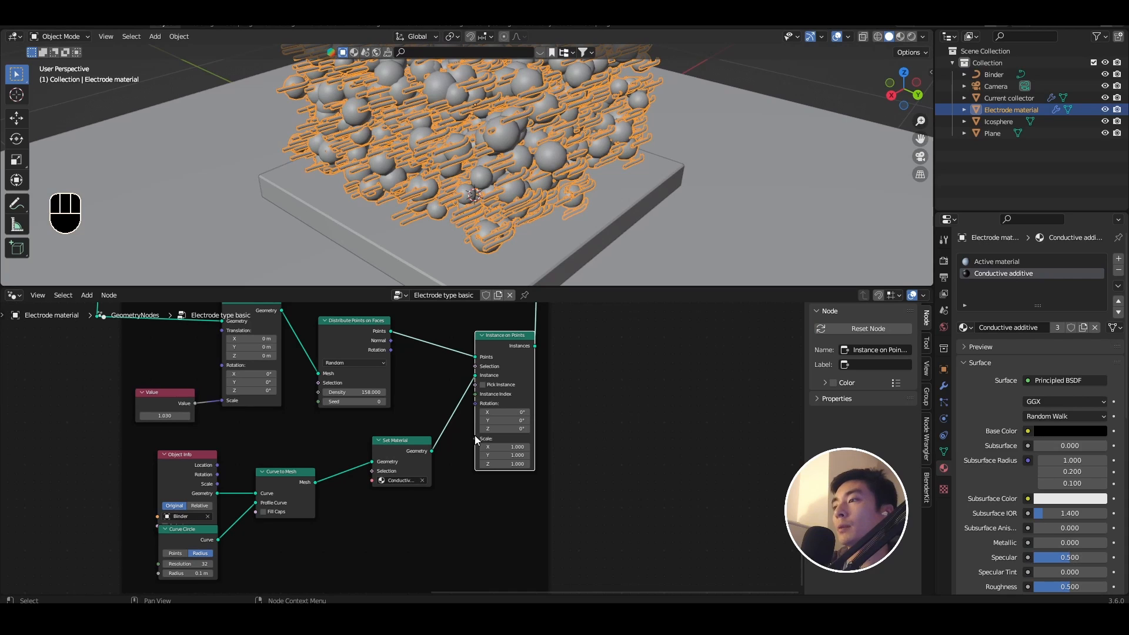
drag(475, 439, 458, 508)
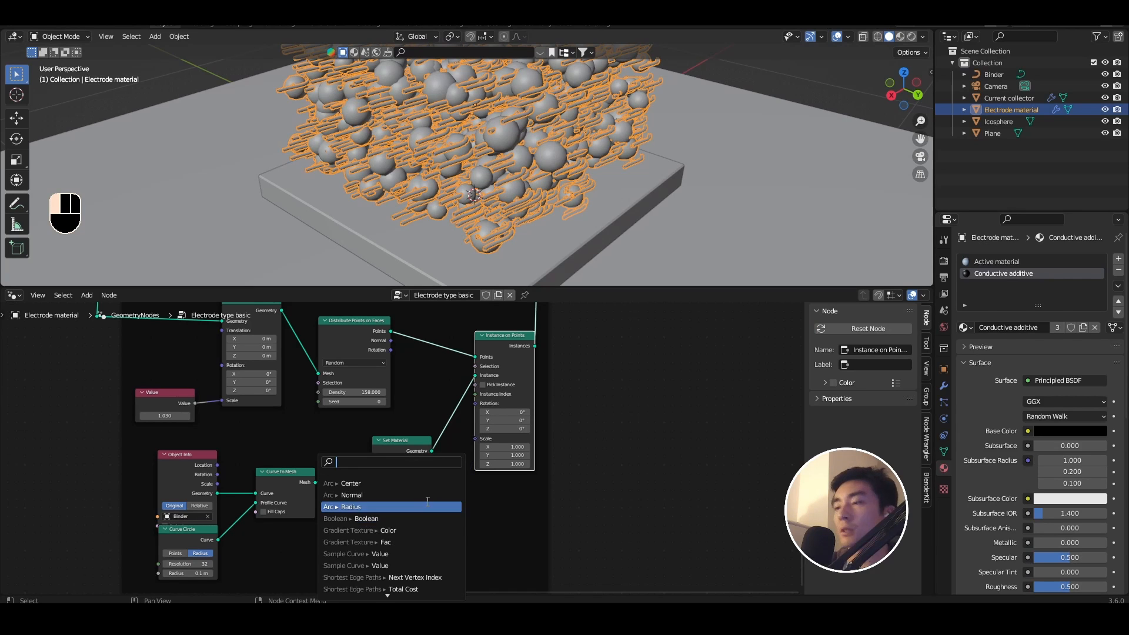
click(440, 504)
click(438, 536)
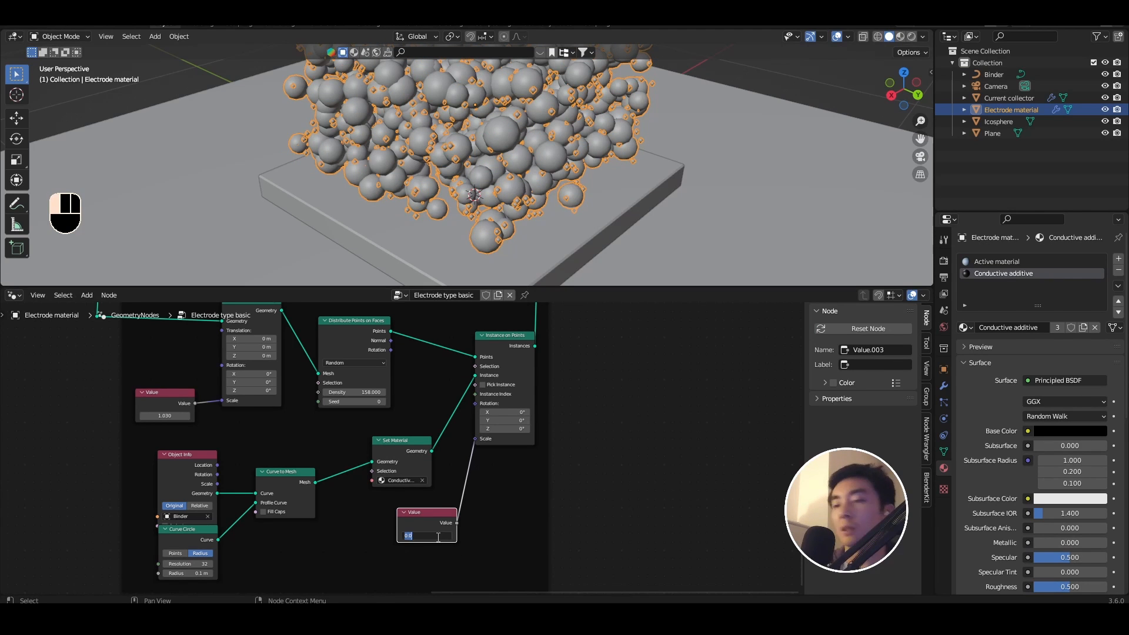
key(Return)
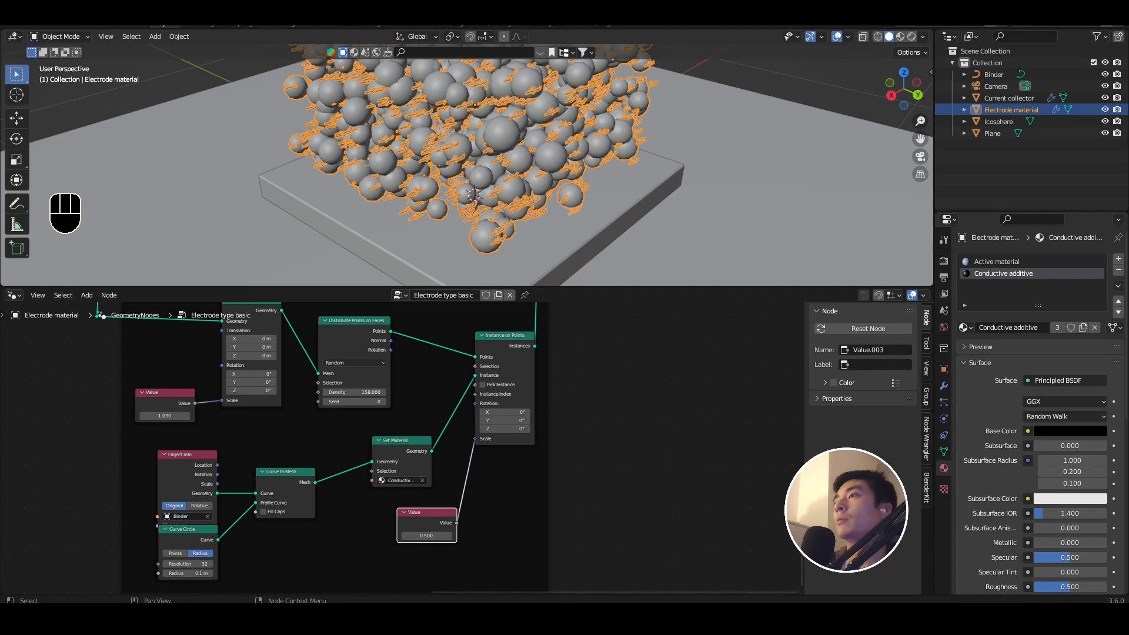
Inspect the open ends of the binder strands up close and turn on Fill Caps in the Curve to Mesh node.
scroll(524, 181, down, 3)
middle_drag(525, 181, 526, 194)
scroll(526, 194, up, 2)
scroll(528, 199, up, 3)
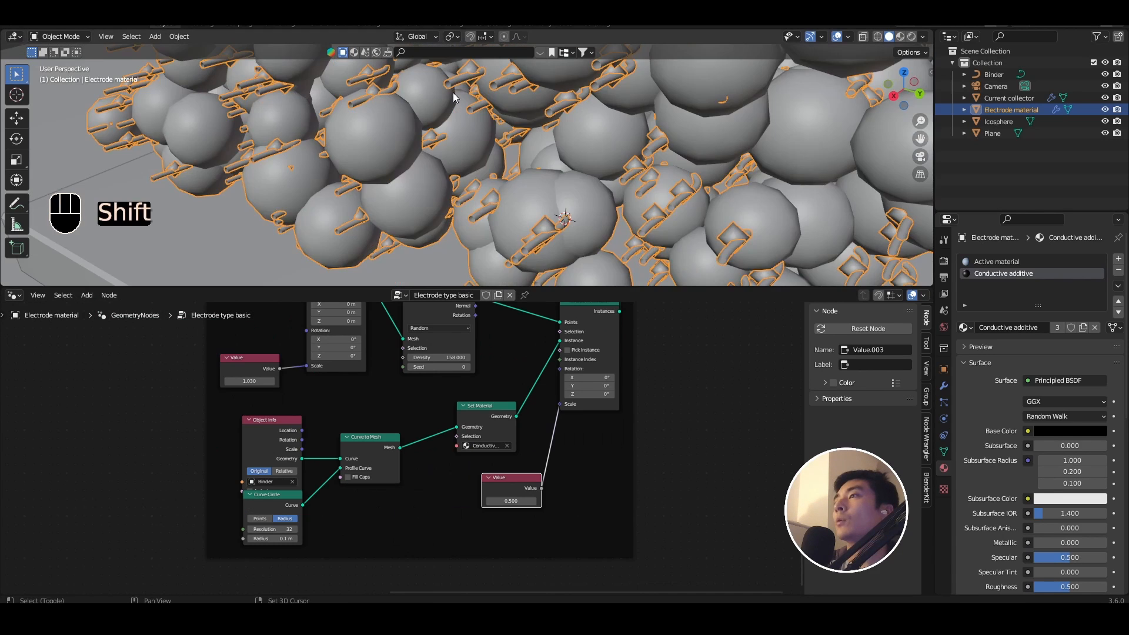
shift+middle_drag(452, 93, 408, 150)
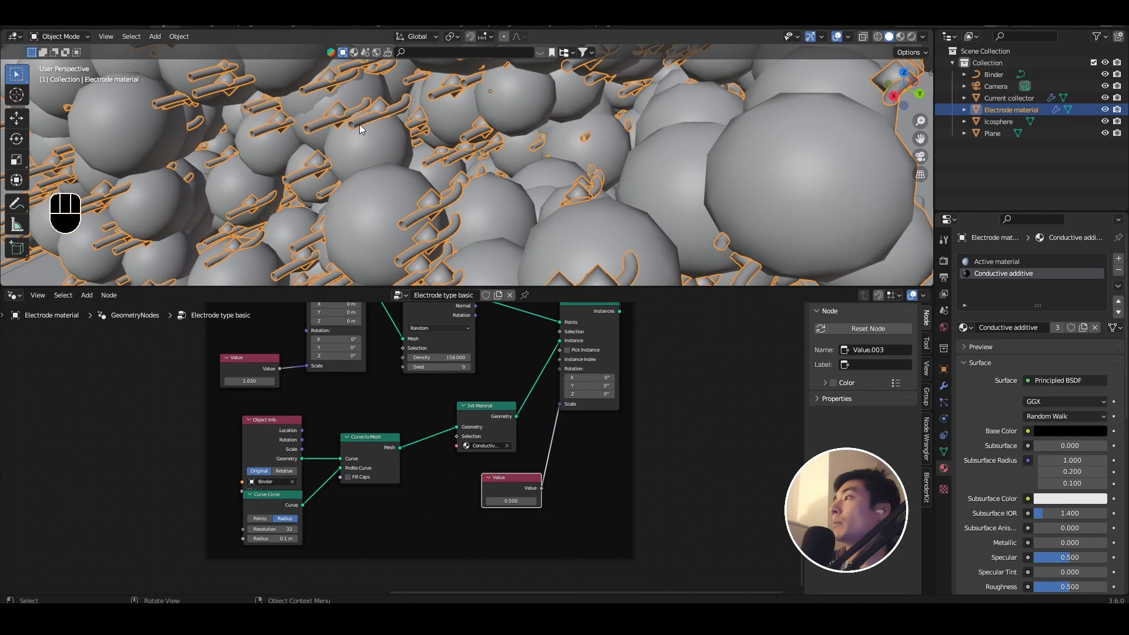
scroll(487, 88, up, 5)
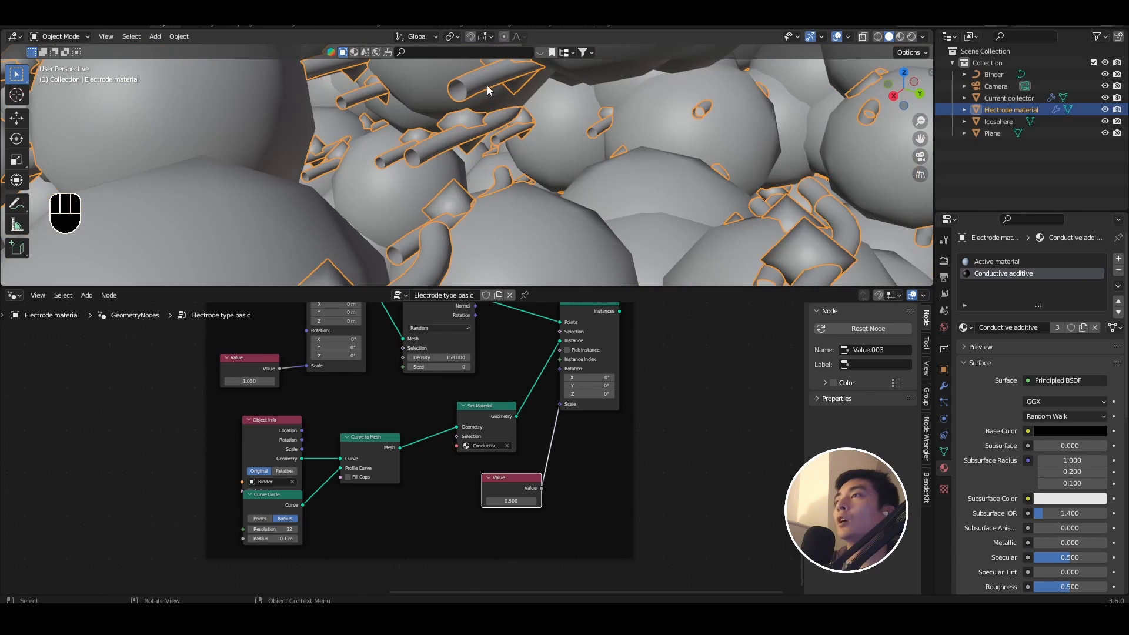
click(347, 477)
scroll(411, 94, down, 5)
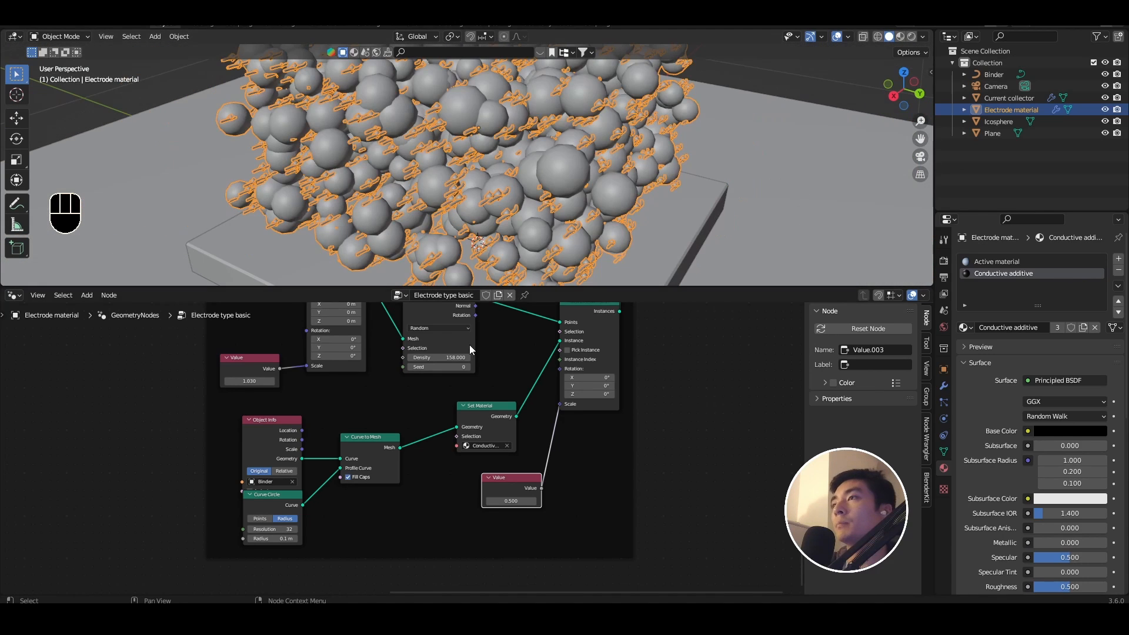
Move the 0.5 Value node to directly beneath the binder's Instance on Points node.
scroll(469, 350, down, 4)
scroll(485, 155, down, 5)
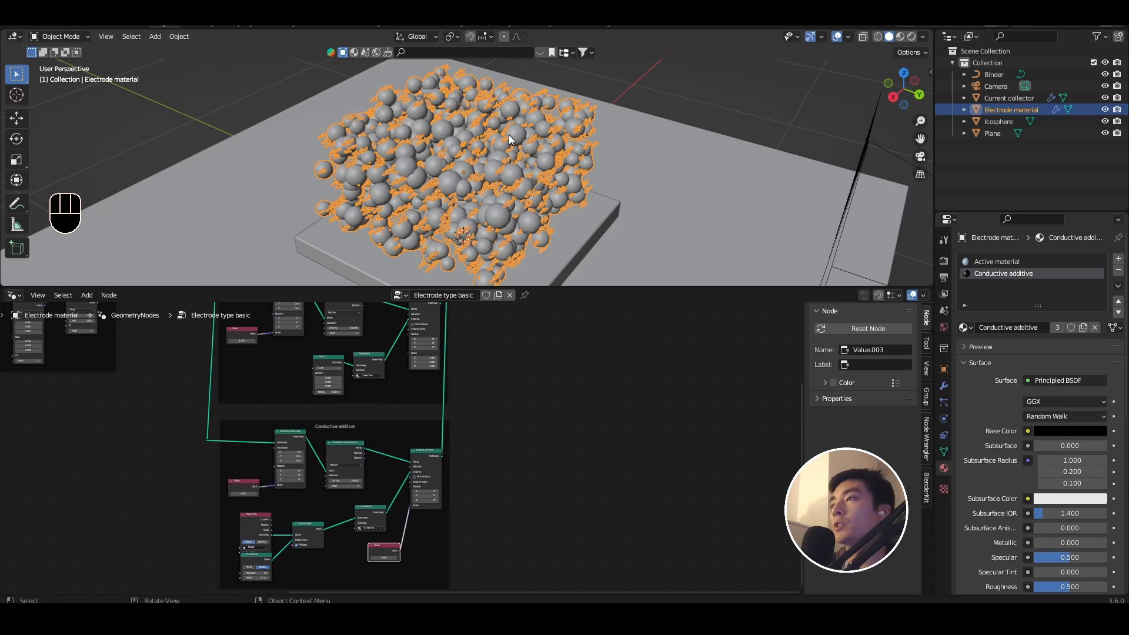
scroll(399, 458, up, 3)
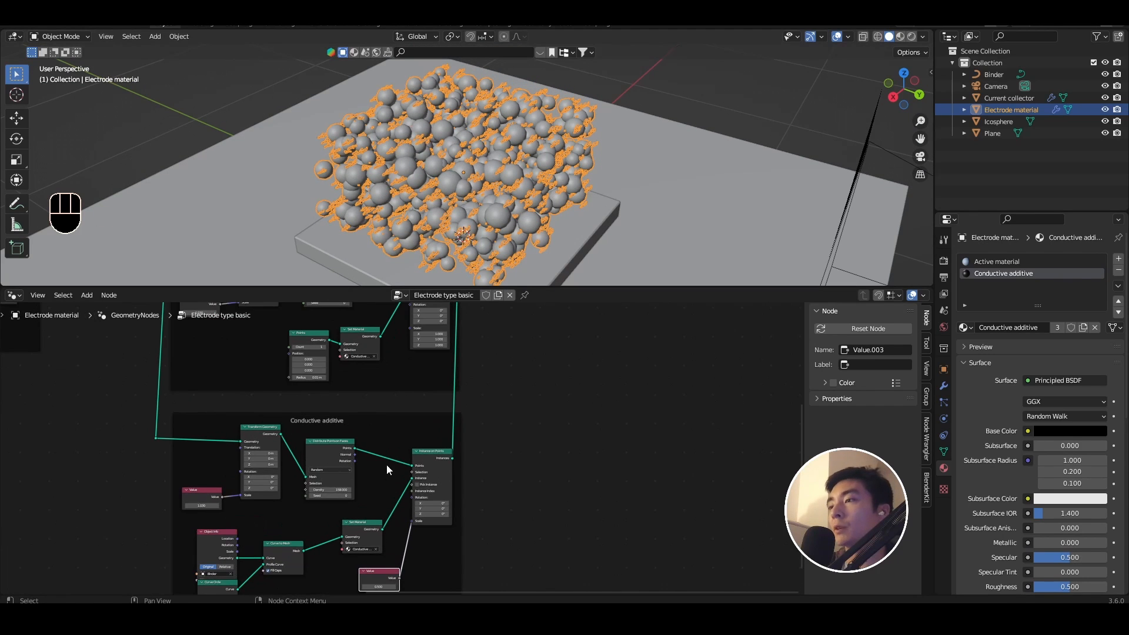
scroll(459, 200, up, 3)
scroll(390, 438, up, 2)
shift+middle_drag(416, 587, 402, 488)
scroll(402, 489, up, 1)
drag(376, 494, 446, 445)
scroll(446, 444, up, 3)
middle_drag(432, 409, 438, 413)
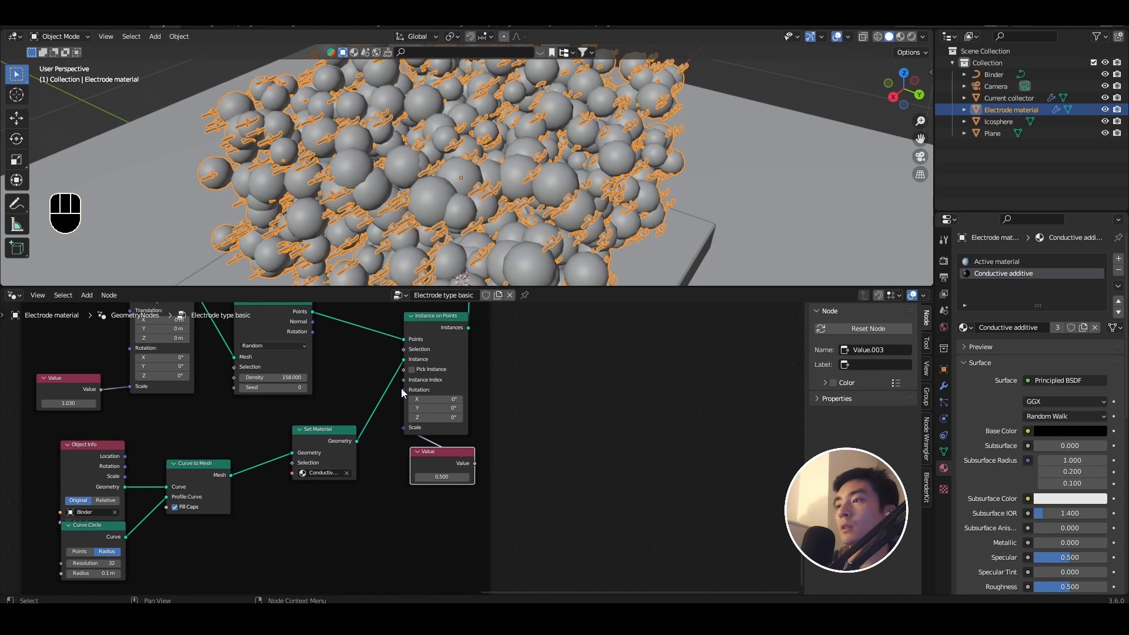
Connect a new vector Random Value node to the rotation of the binder's Instance on Points.
drag(403, 389, 363, 537)
text(ran)
key(Return)
click(326, 581)
middle_drag(325, 583, 331, 520)
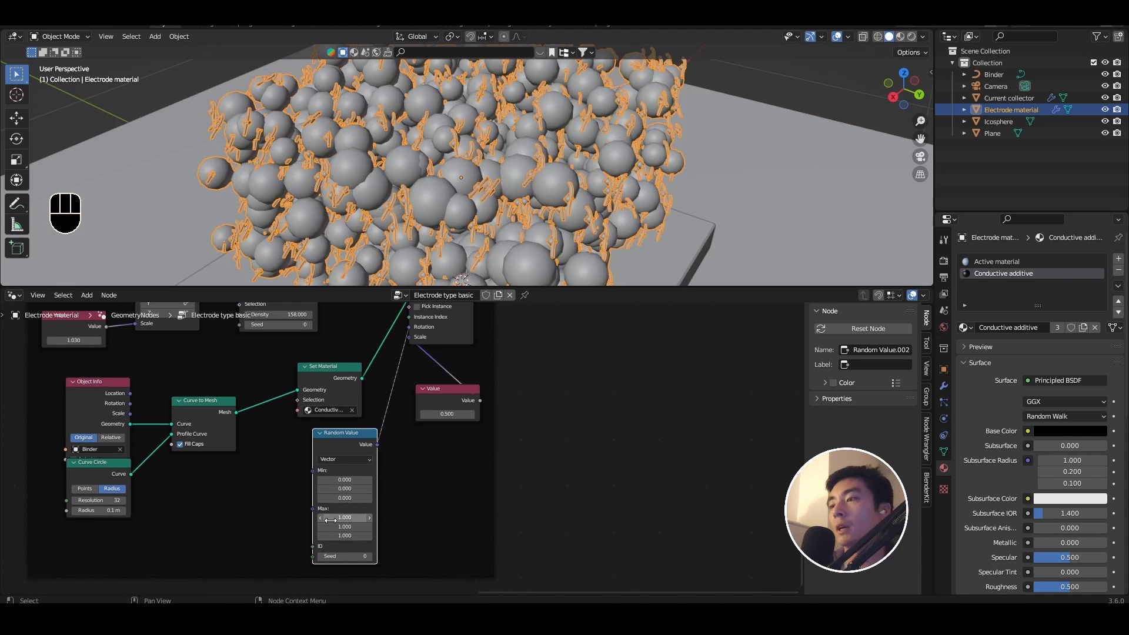
Set all three maximum components of the rotation's Random Value node to tau and check the strands in the viewport.
click(330, 520)
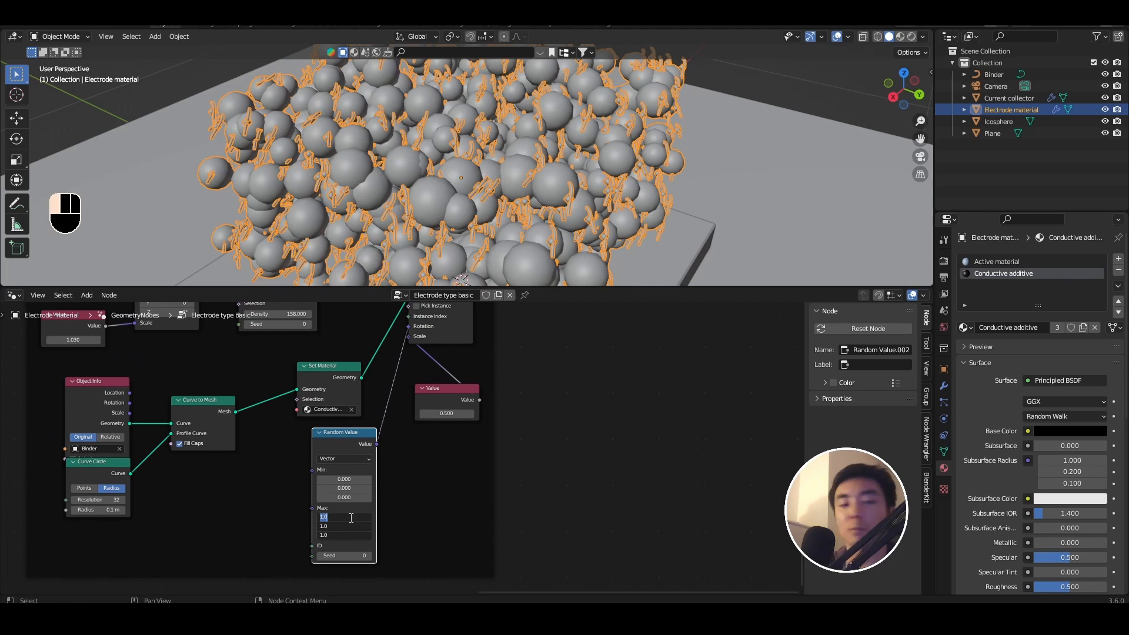
text(tau)
key(Return)
scroll(525, 97, down, 3)
middle_drag(528, 113, 531, 116)
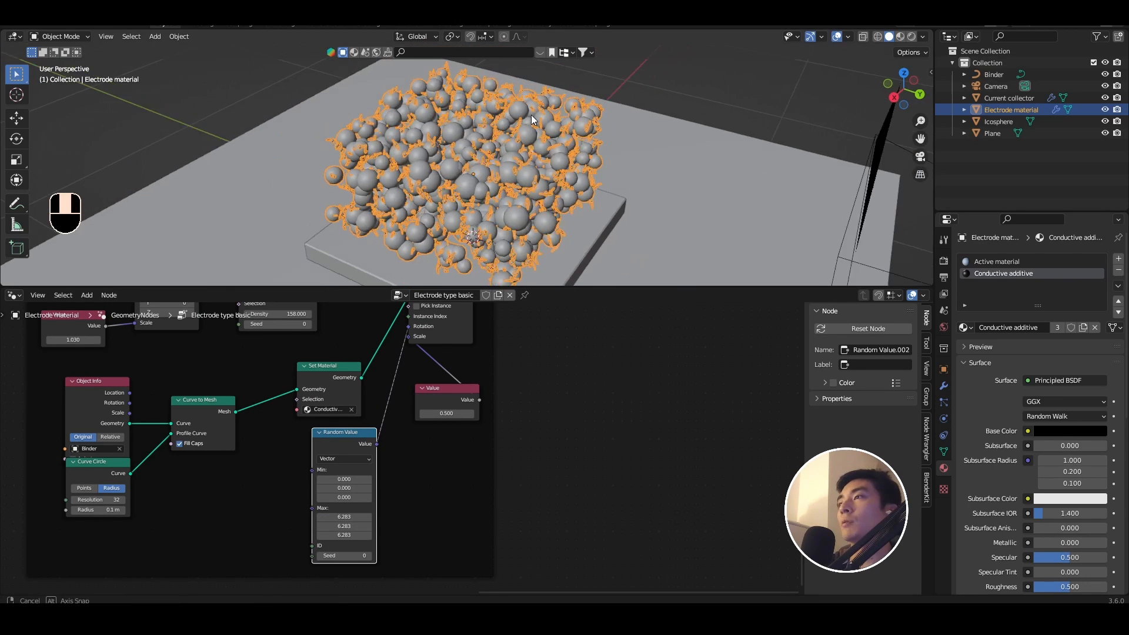
Set the seed of the binder's Distribute Points on Faces node to 1 and check the strands on the particles.
scroll(778, 141, up, 2)
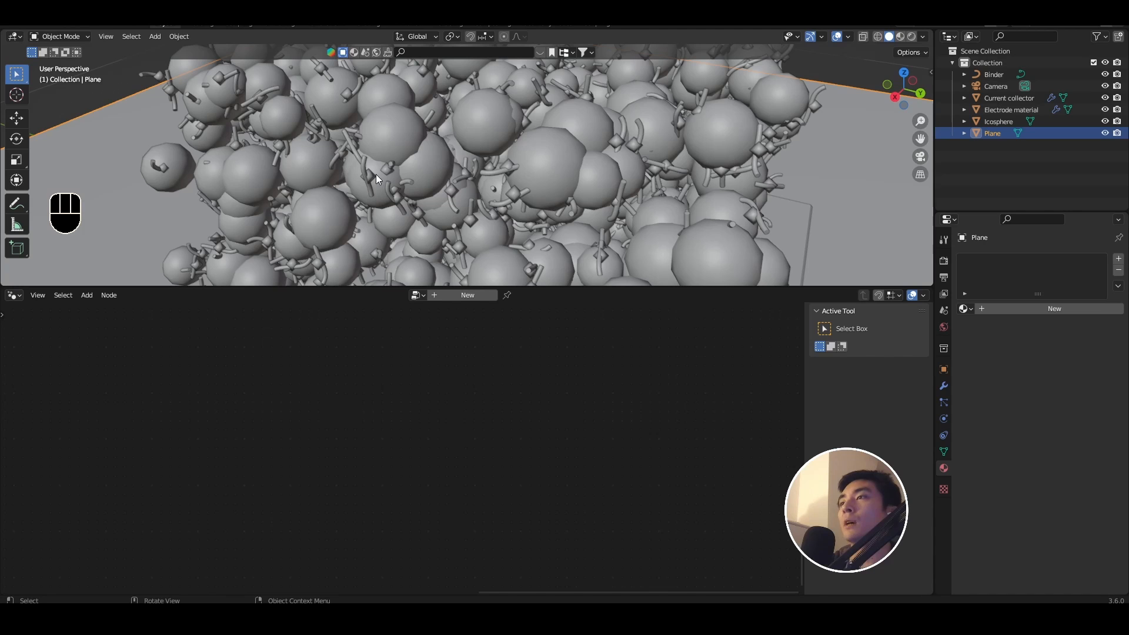
click(395, 187)
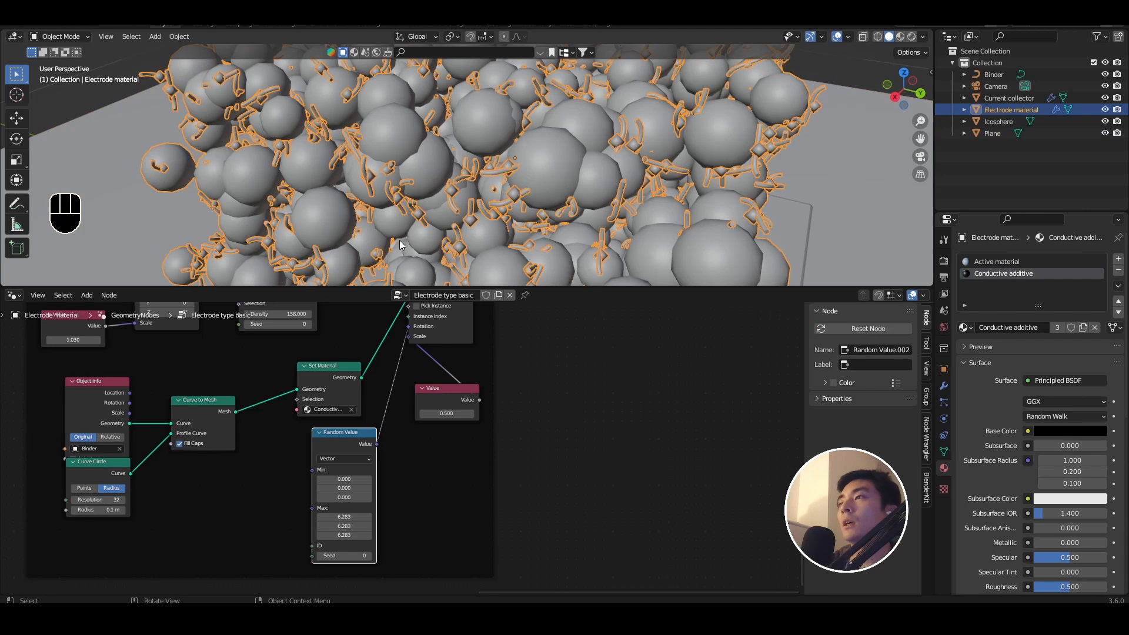
scroll(368, 411, down, 4)
scroll(343, 502, up, 3)
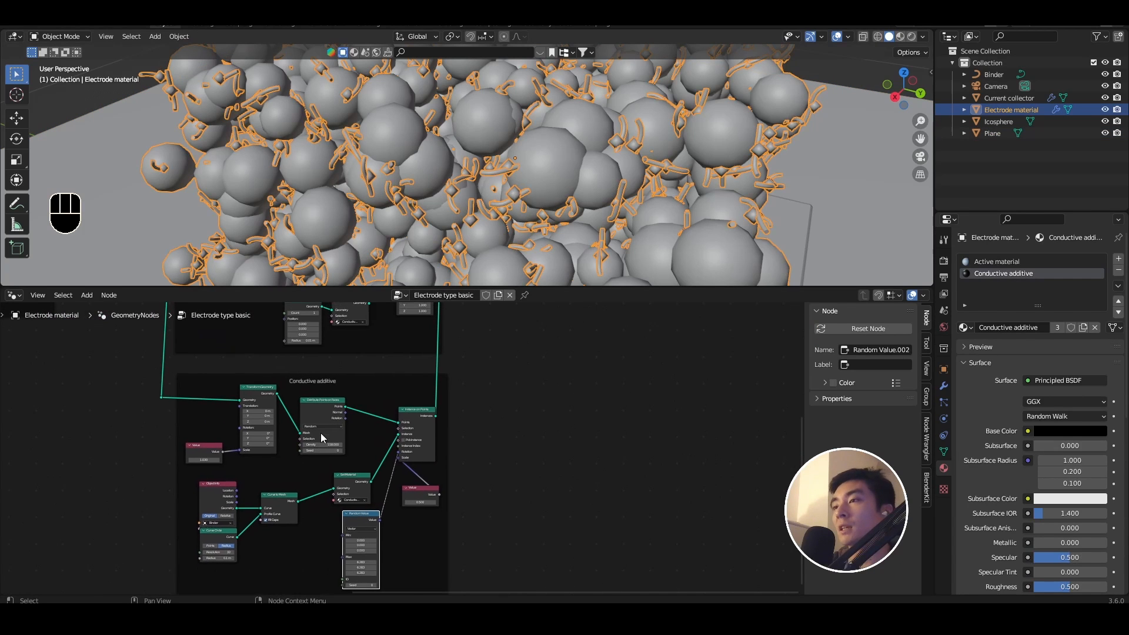
scroll(303, 383, up, 2)
middle_drag(332, 343, 365, 322)
scroll(365, 320, down, 2)
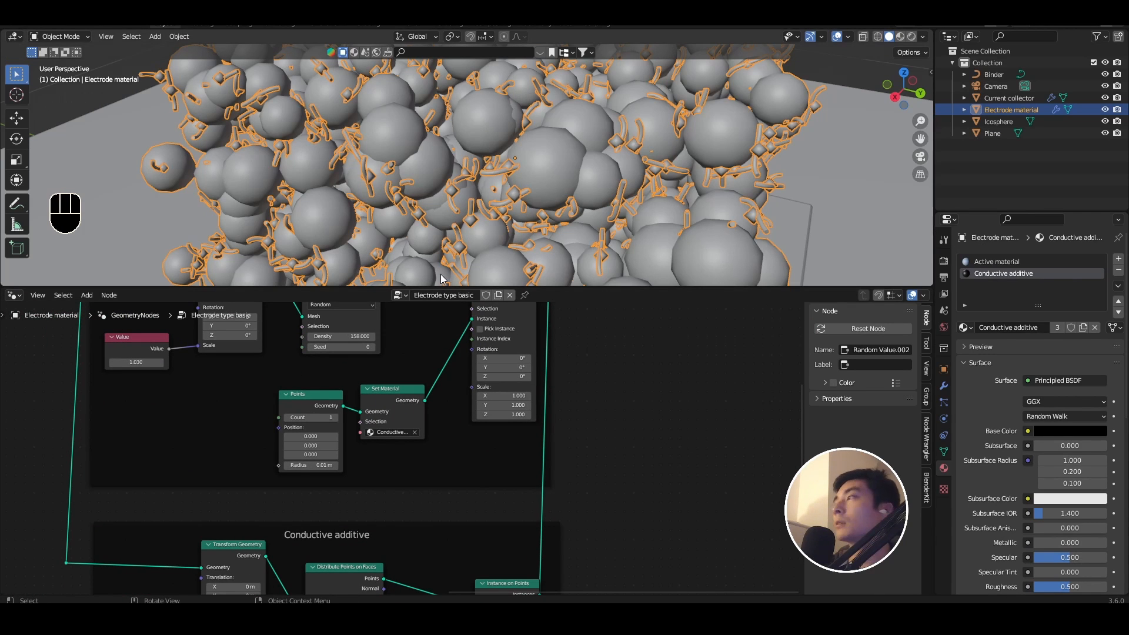
middle_drag(438, 563, 420, 375)
scroll(331, 482, up, 4)
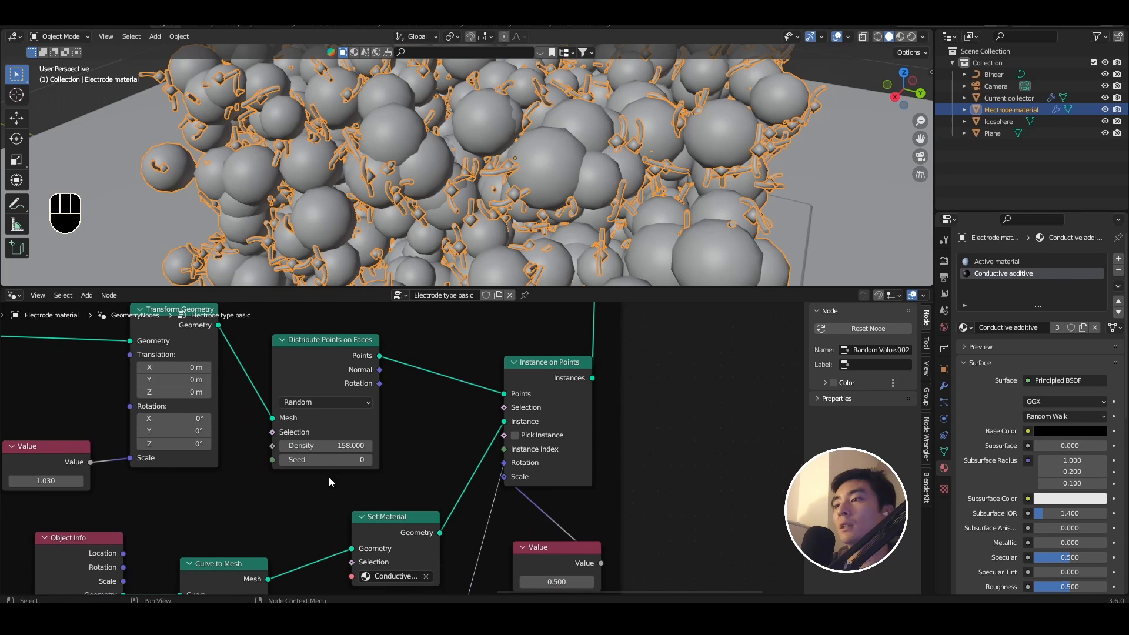
click(367, 463)
scroll(555, 151, down, 8)
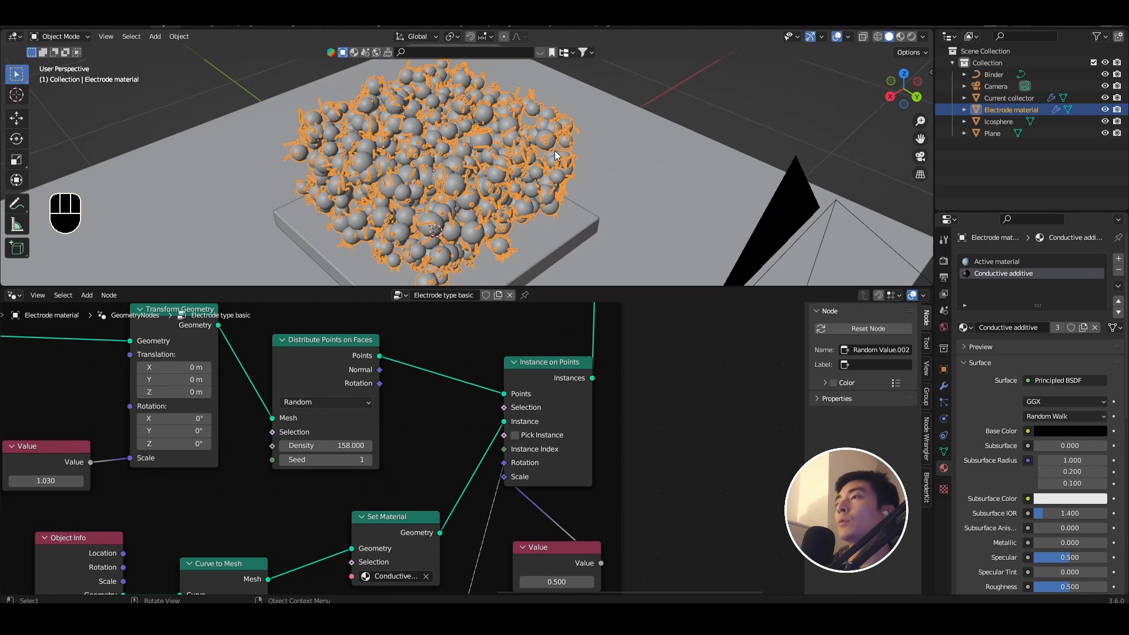
Deselect the electrode material and switch the viewport to rendered shading to check the strands.
click(602, 145)
scroll(593, 146, up, 6)
scroll(412, 170, down, 6)
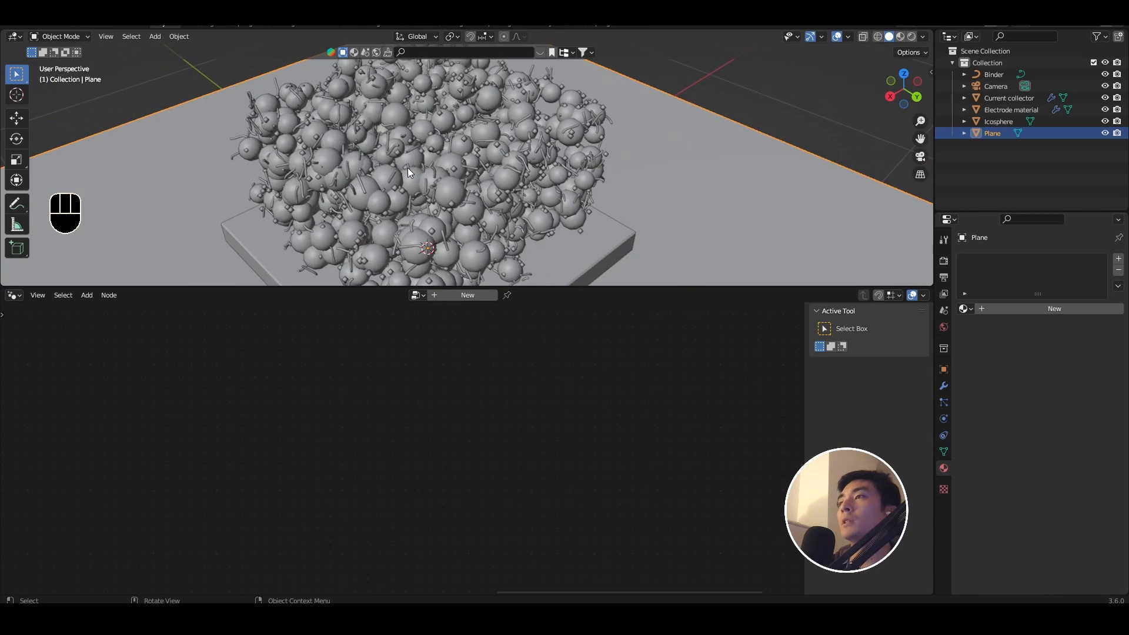
click(911, 37)
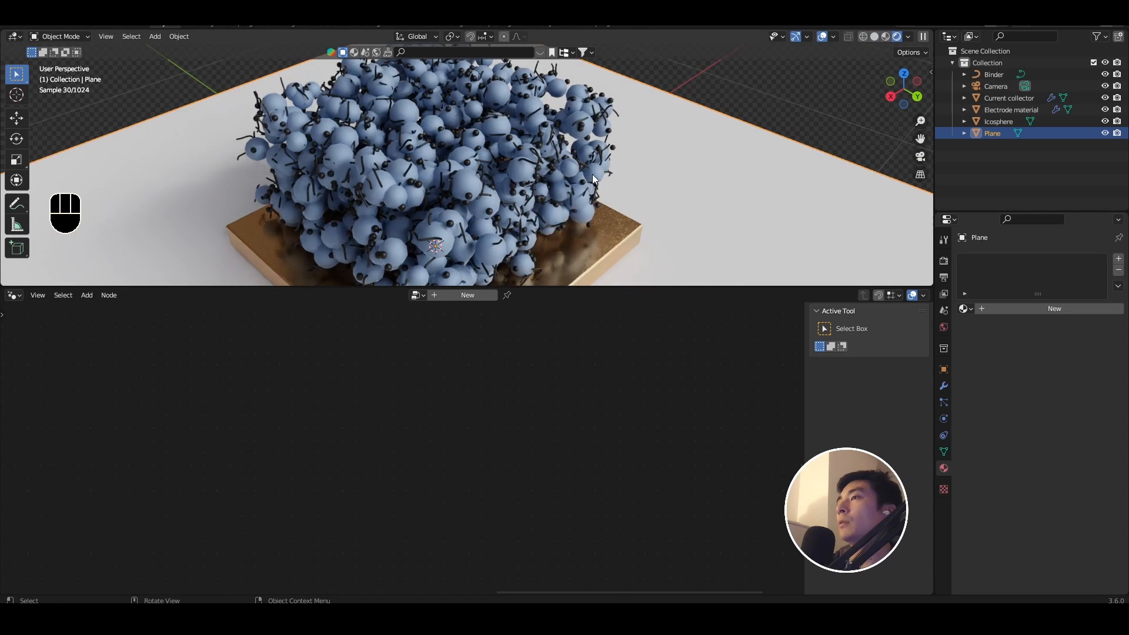
Add a third material slot to the electrode material with a new yellow-orange material named Binder material.
click(523, 154)
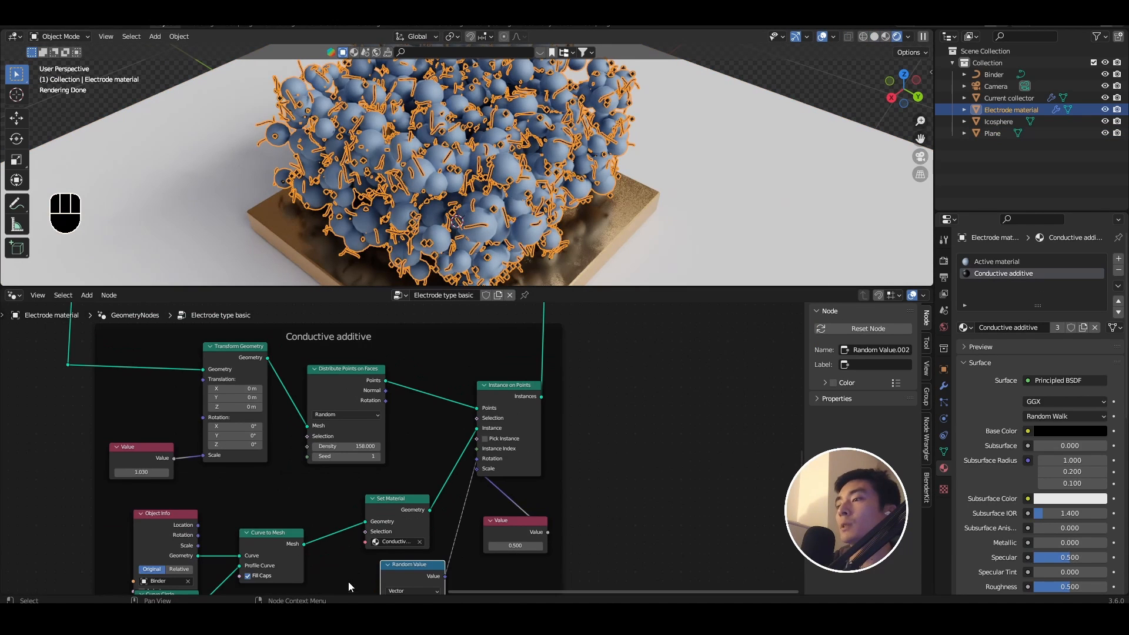
middle_drag(349, 586, 272, 528)
click(1118, 259)
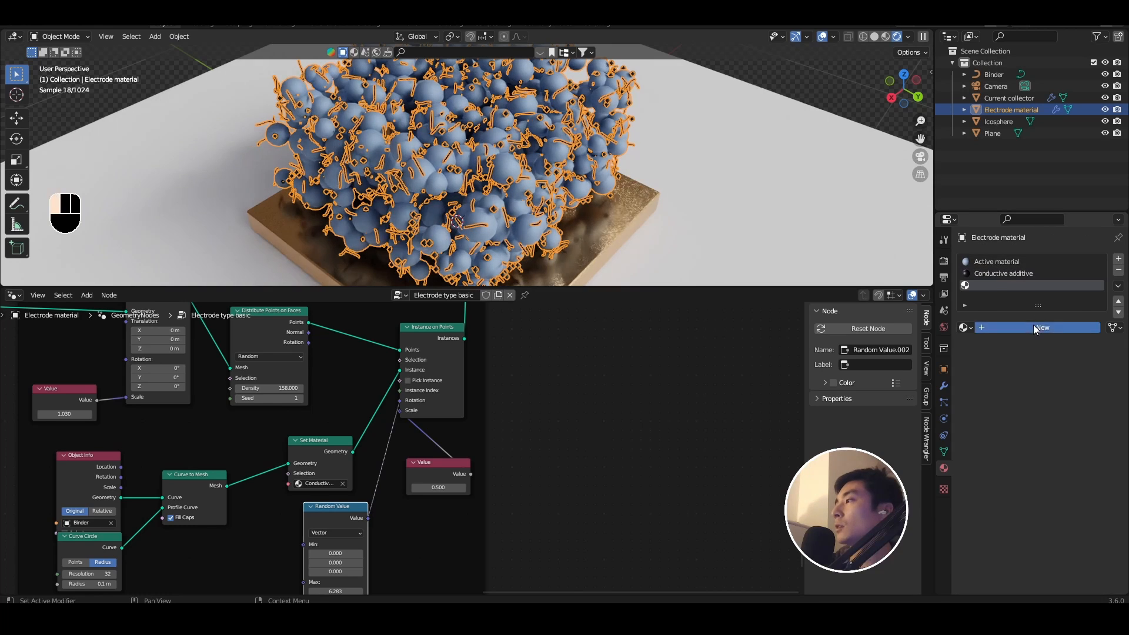
click(1034, 327)
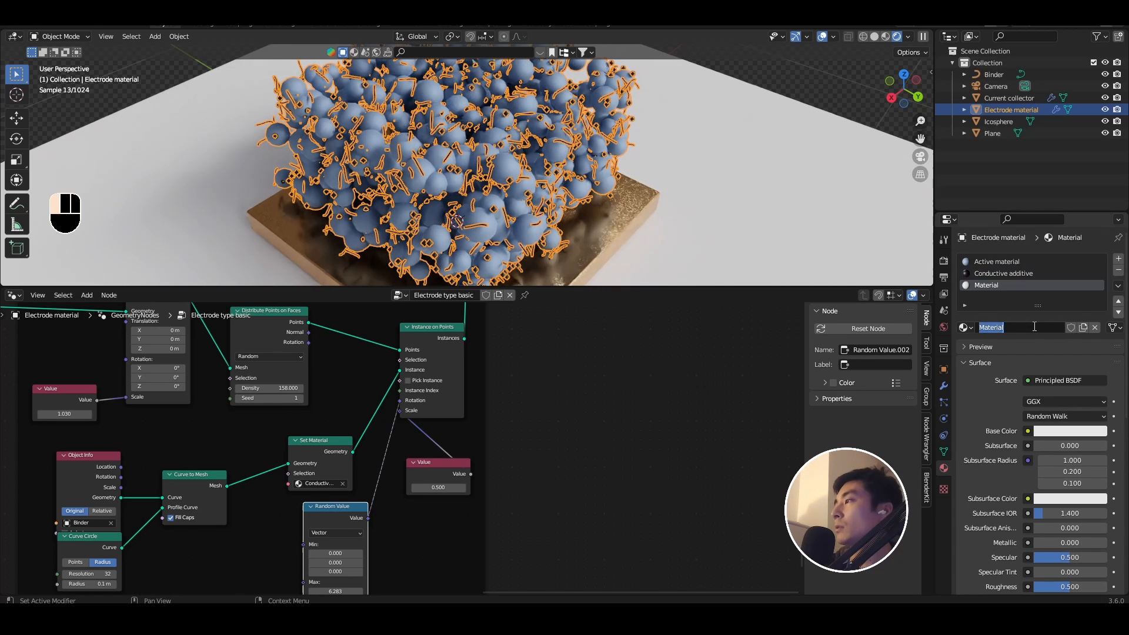
click(1075, 432)
drag(1043, 318, 1024, 329)
Assign Binder material in the binder branch's Set Material node and check the coloured strands in the rendered viewport.
click(309, 450)
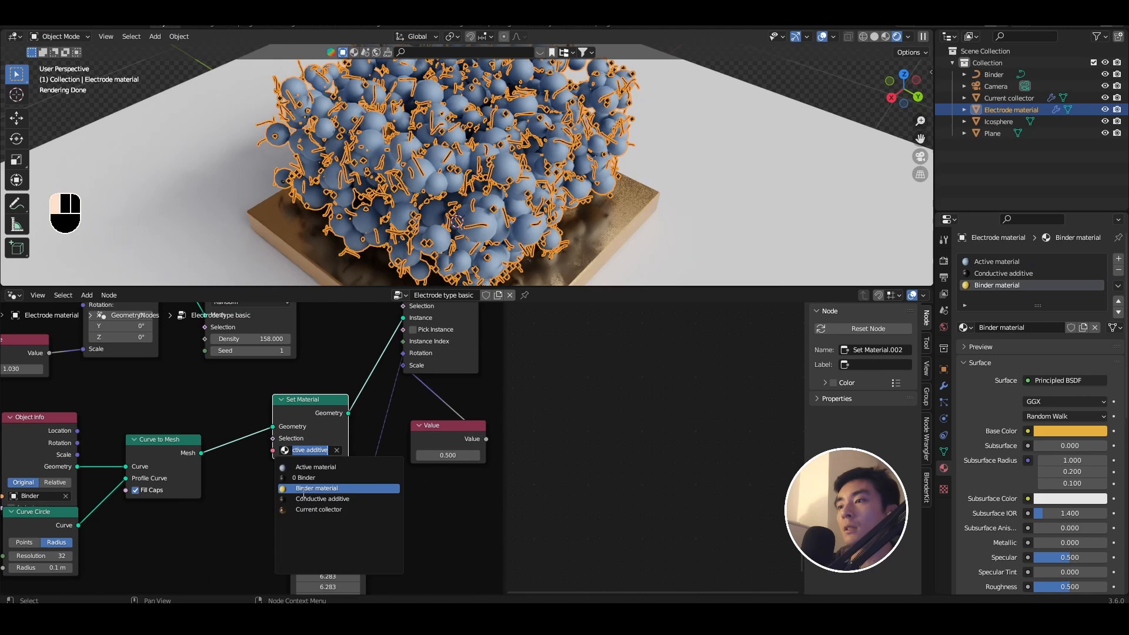
click(322, 489)
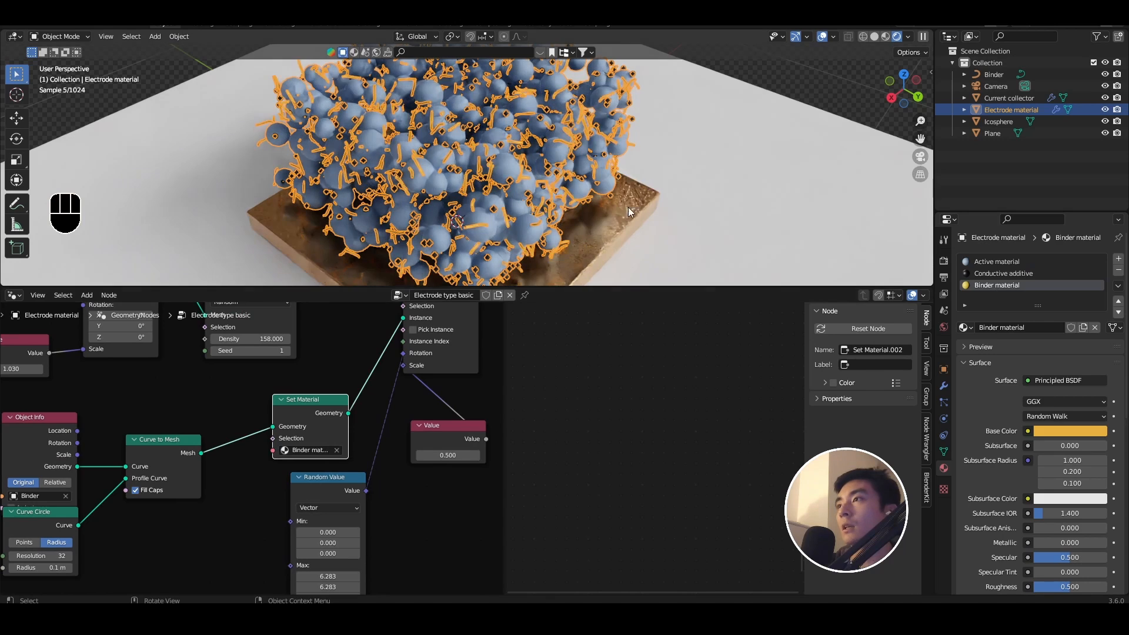
click(663, 173)
scroll(627, 194, up, 1)
middle_drag(629, 198, 628, 191)
scroll(627, 190, down, 2)
shift+middle_drag(562, 178, 549, 198)
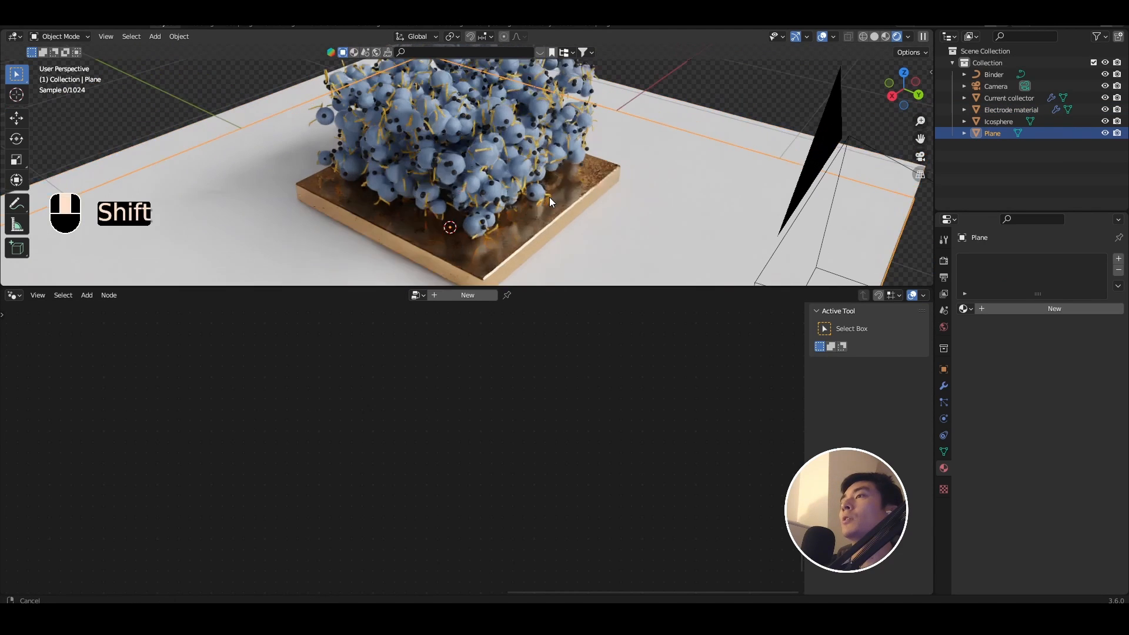
scroll(548, 199, up, 2)
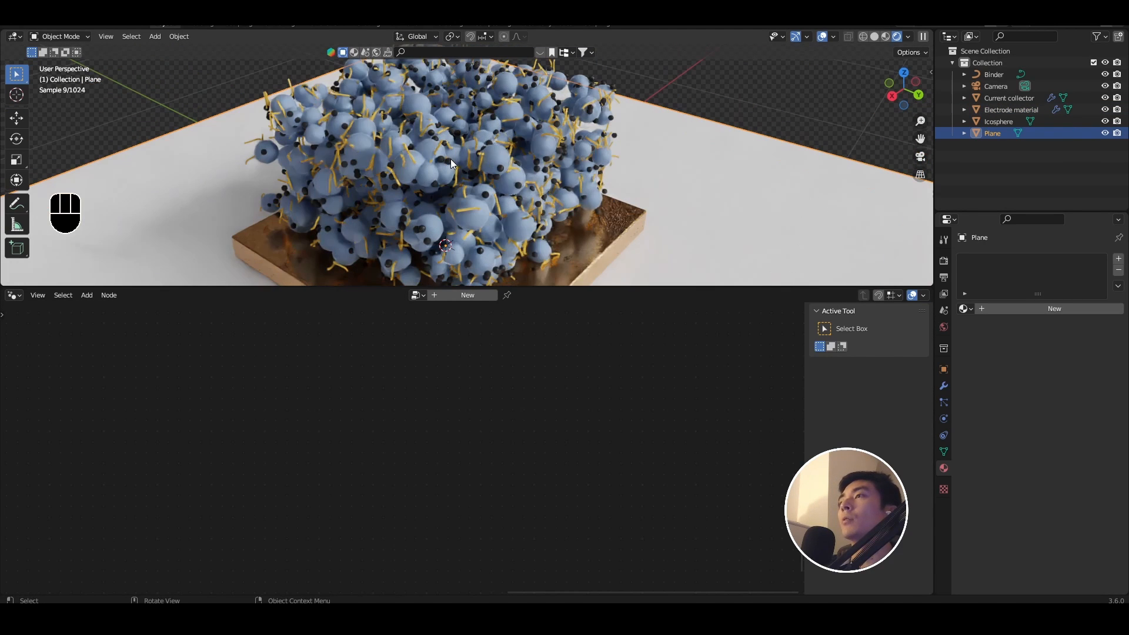
Reselect the electrode material and turn off the viewport overlays.
click(461, 210)
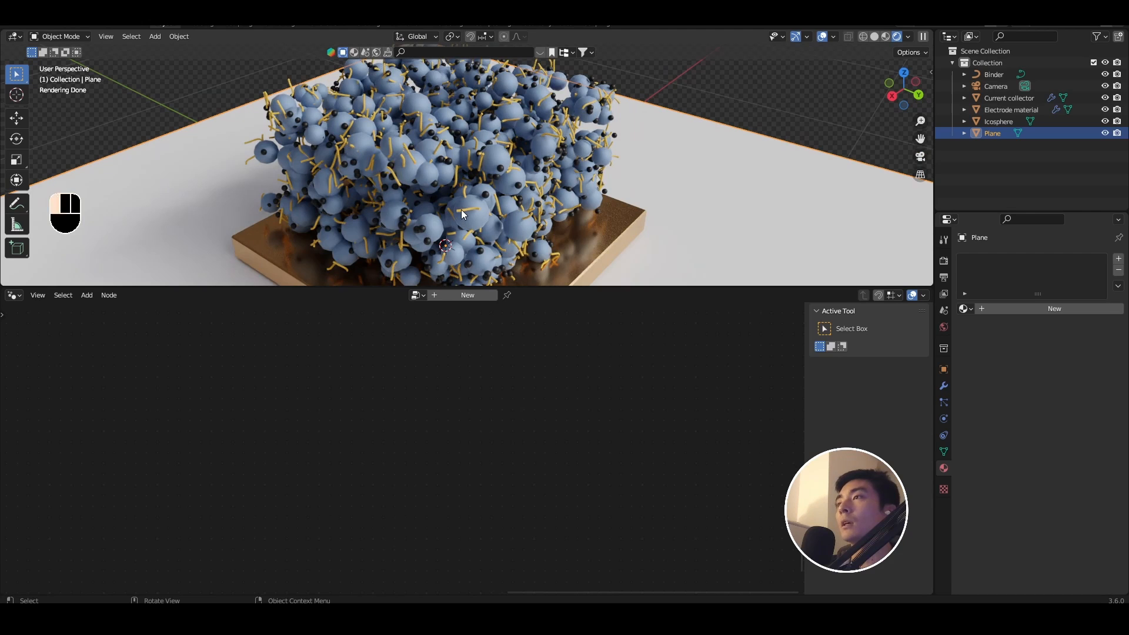
click(848, 105)
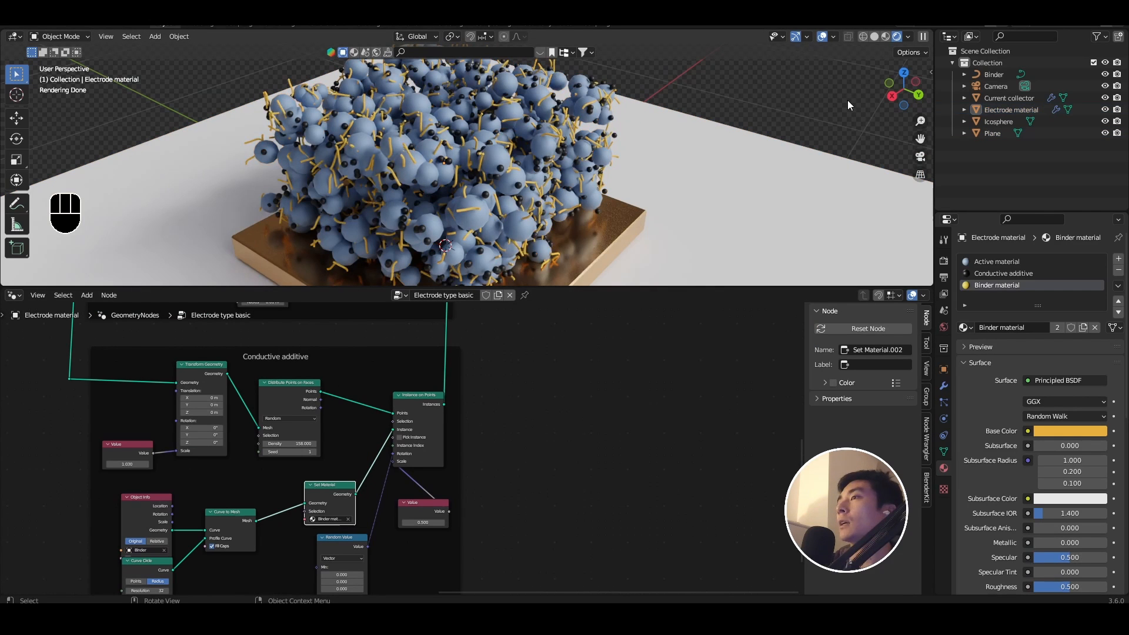
click(604, 121)
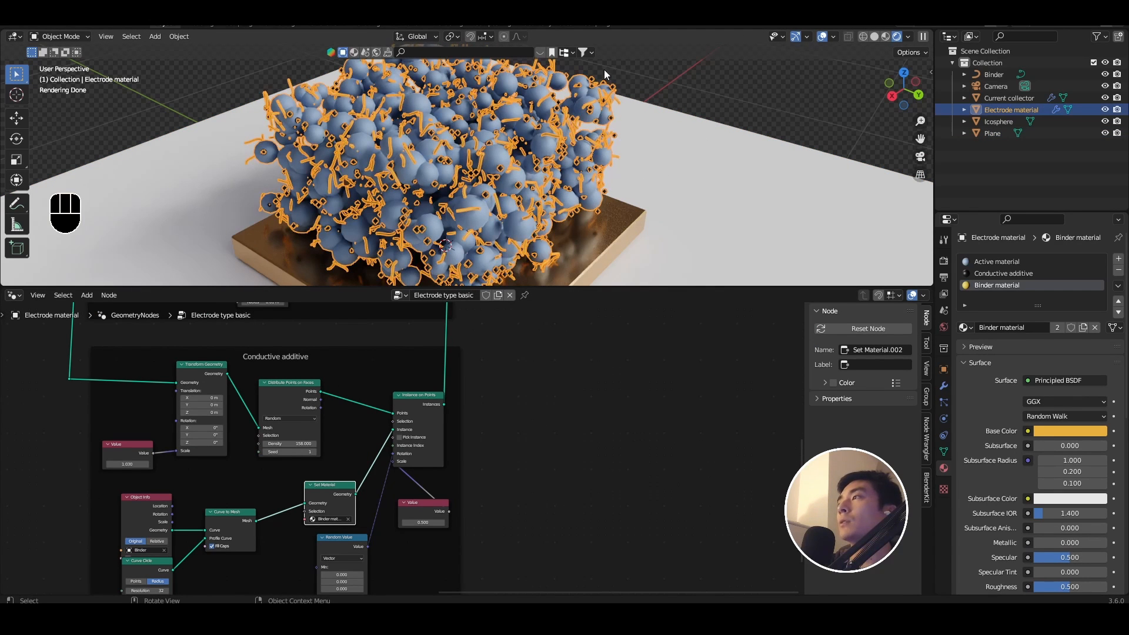
click(822, 37)
Reduce the density of the binder's Distribute Points on Faces node to 45.1 and check the rendered electrode.
scroll(294, 412, up, 4)
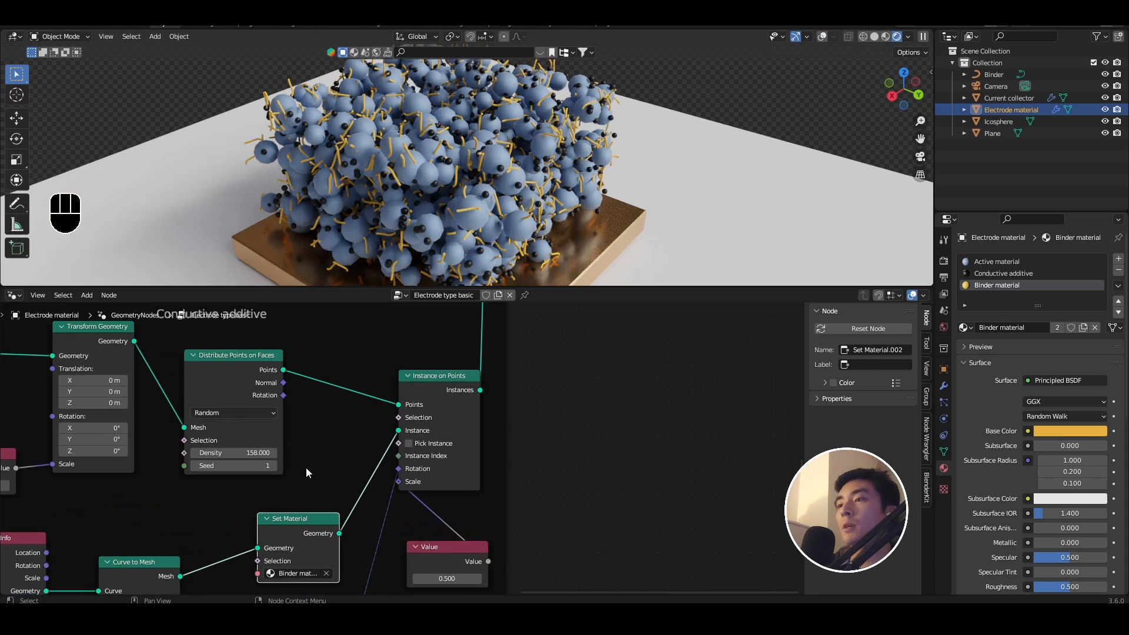
drag(274, 459, 213, 459)
scroll(552, 101, down, 4)
scroll(552, 107, up, 2)
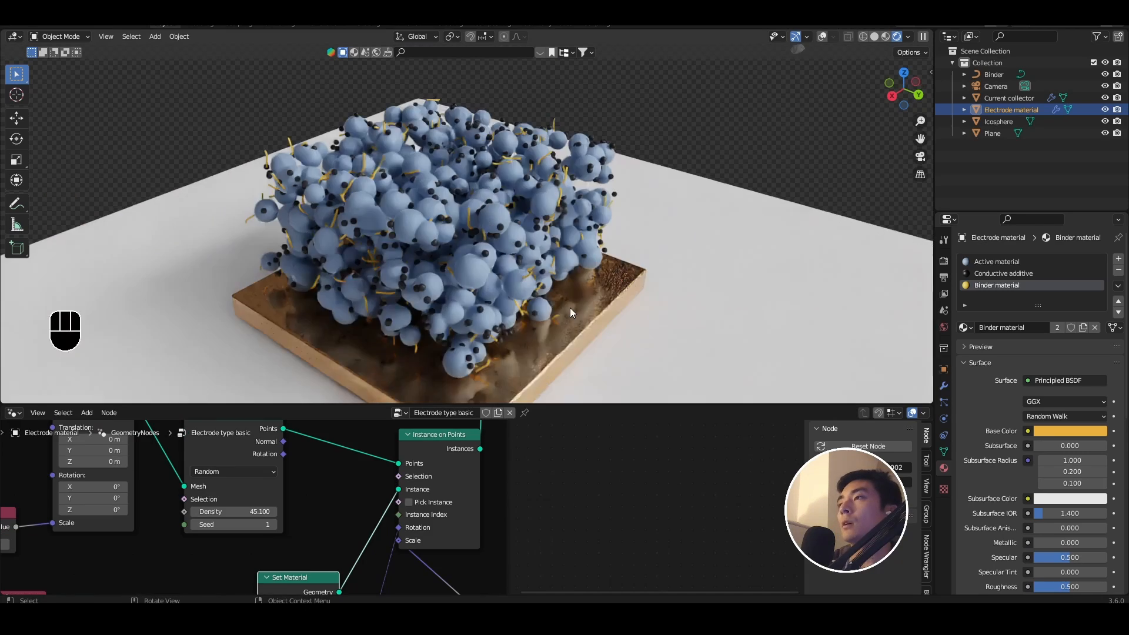
shift+middle_drag(569, 308, 518, 244)
scroll(552, 266, down, 2)
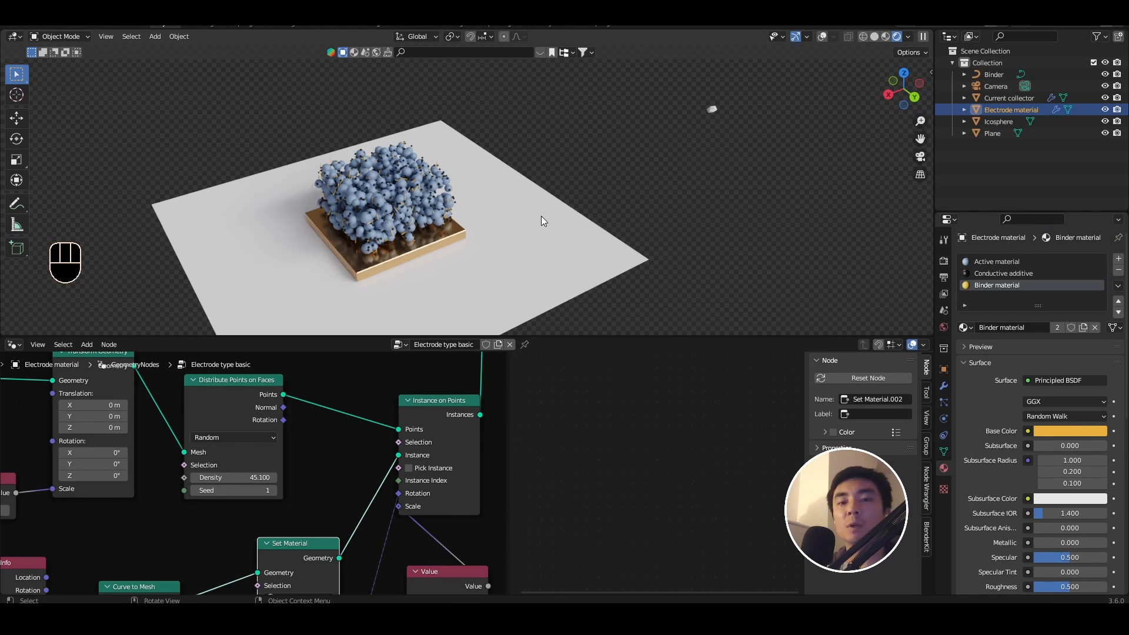
Hide the Electrode material object and enlarge the 3D viewport around the current collector.
shift+middle_drag(434, 178, 496, 157)
scroll(496, 157, up, 2)
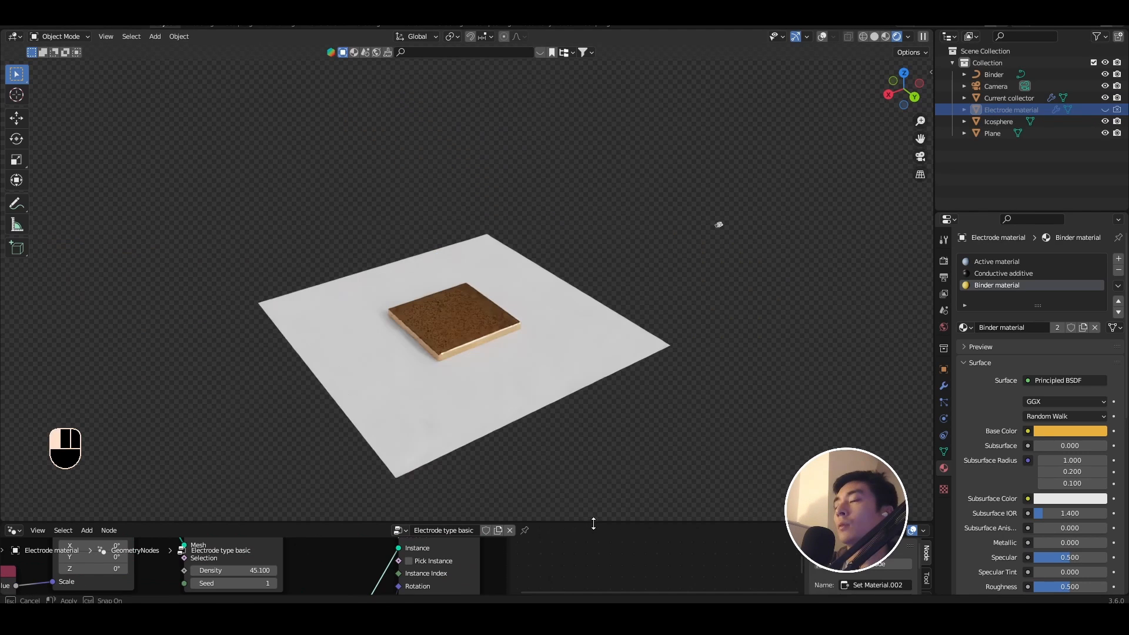
scroll(527, 335, up, 1)
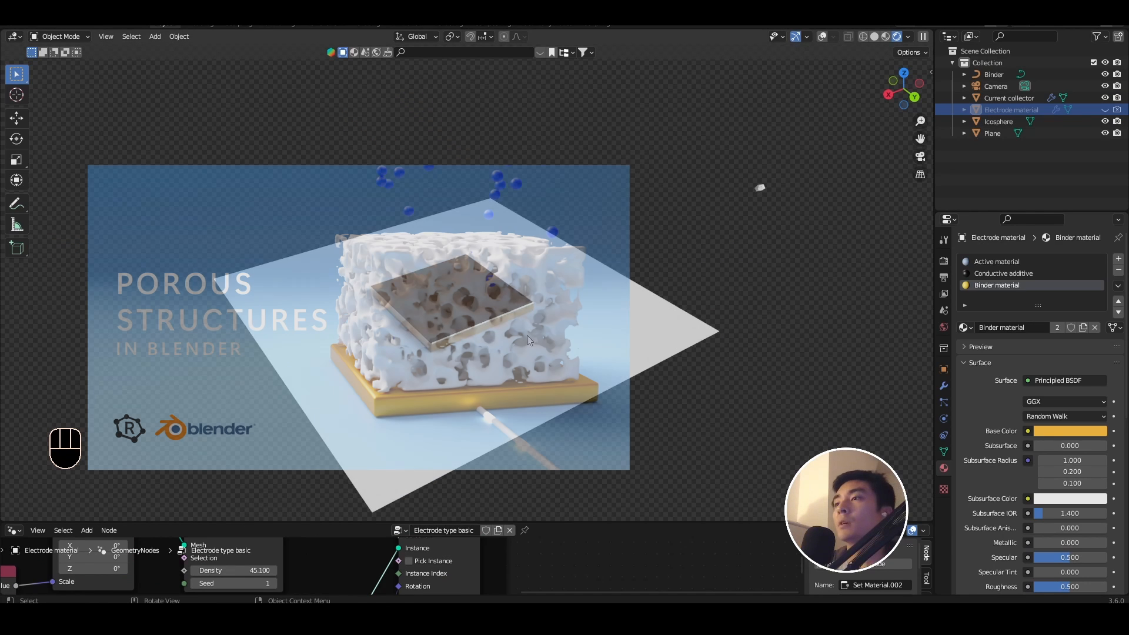
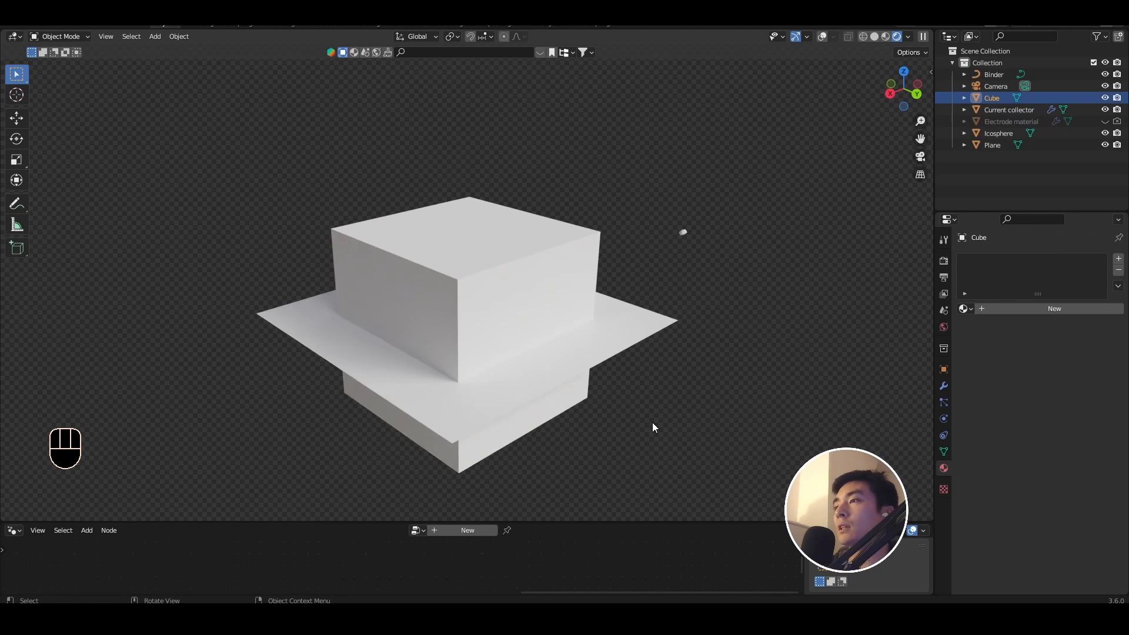
Scale the new cube by 0.539 and 0.948, stand it on the current collector along Z, and apply its scale.
key(s)
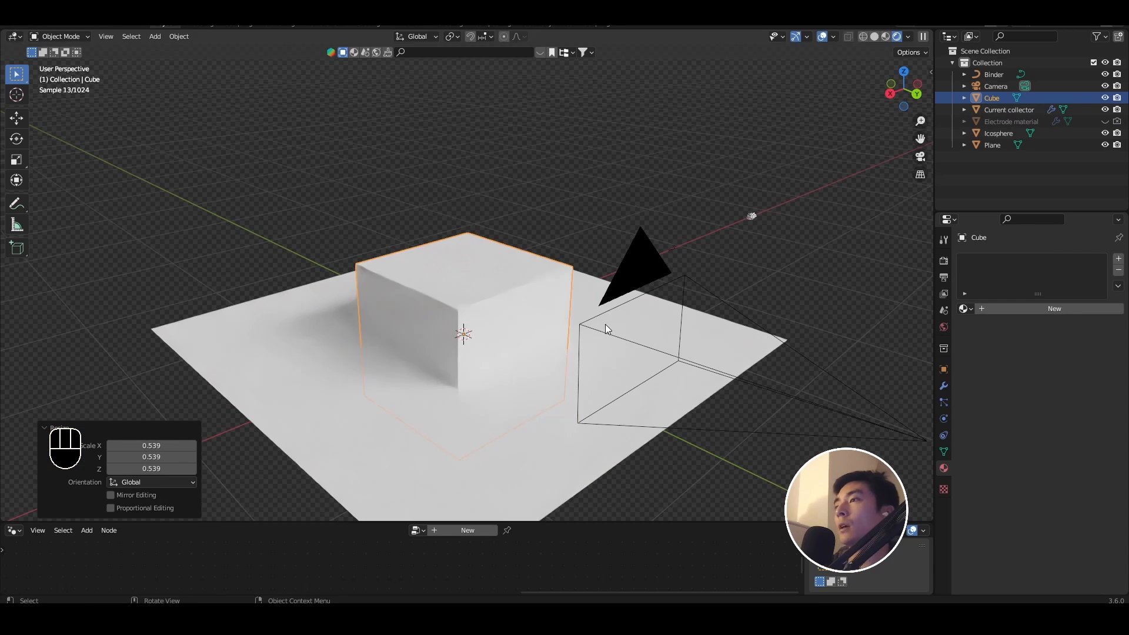
key(g)
key(s)
key(g)
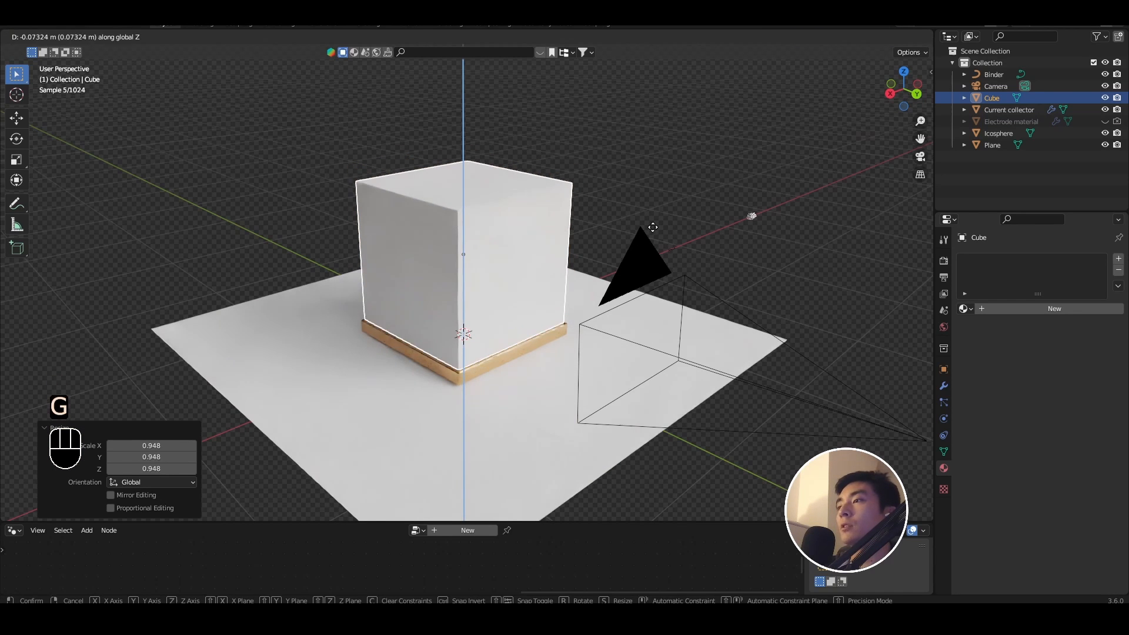
key(ctrl+a)
click(510, 245)
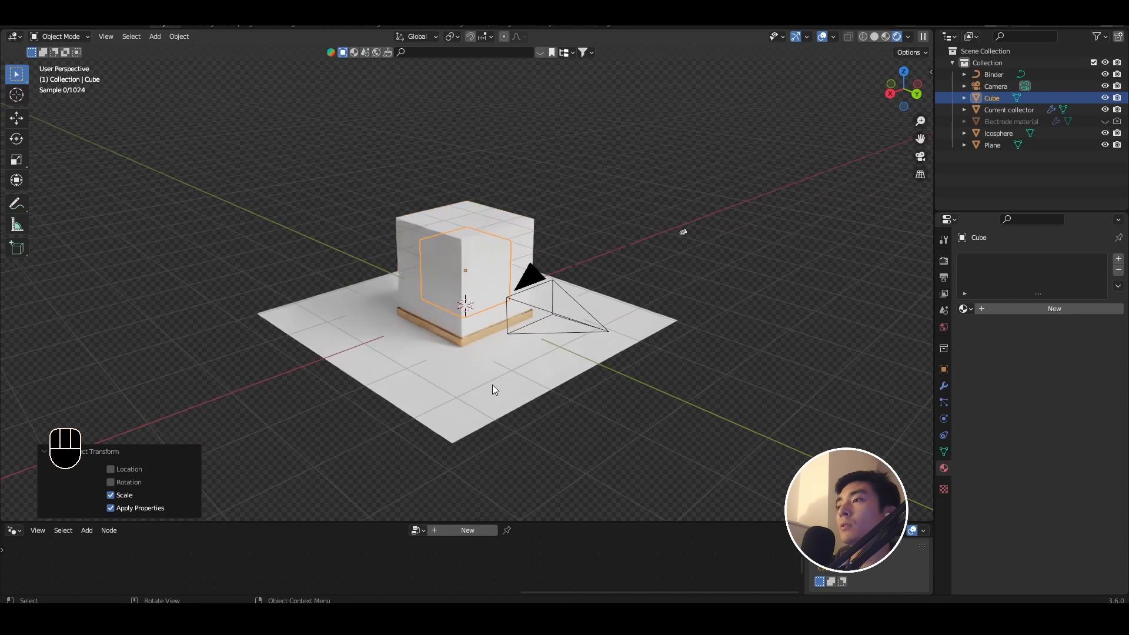
Enlarge the node editor and create a geometry node tree named Electrode type solid on the cube.
drag(544, 521, 551, 384)
scroll(507, 212, up, 3)
shift+middle_drag(516, 201, 528, 167)
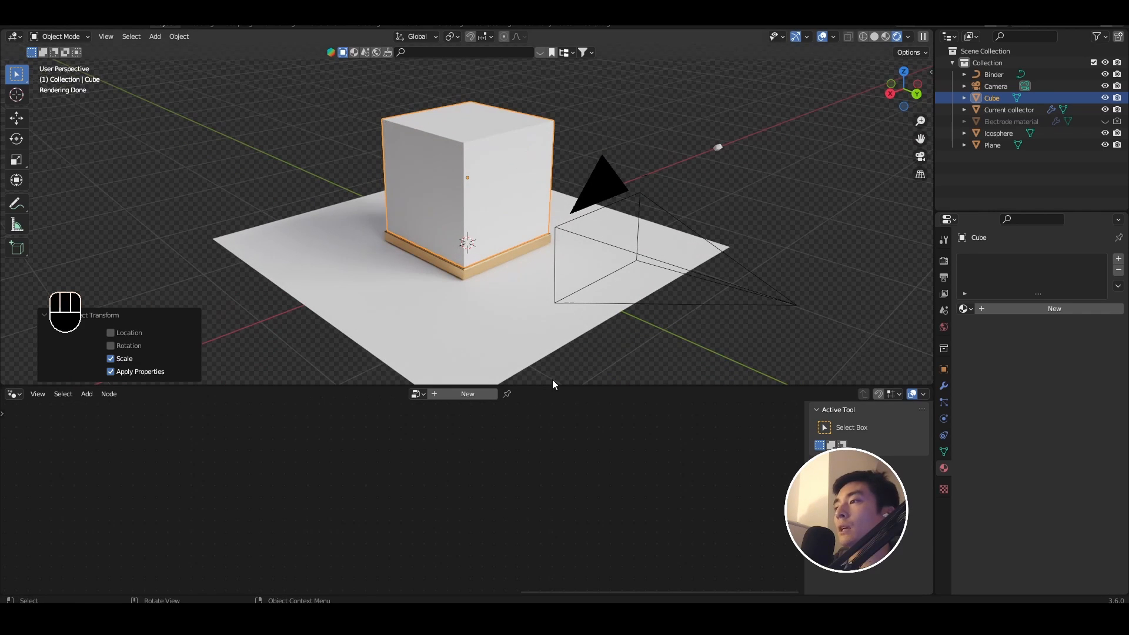
drag(548, 388, 546, 345)
click(468, 350)
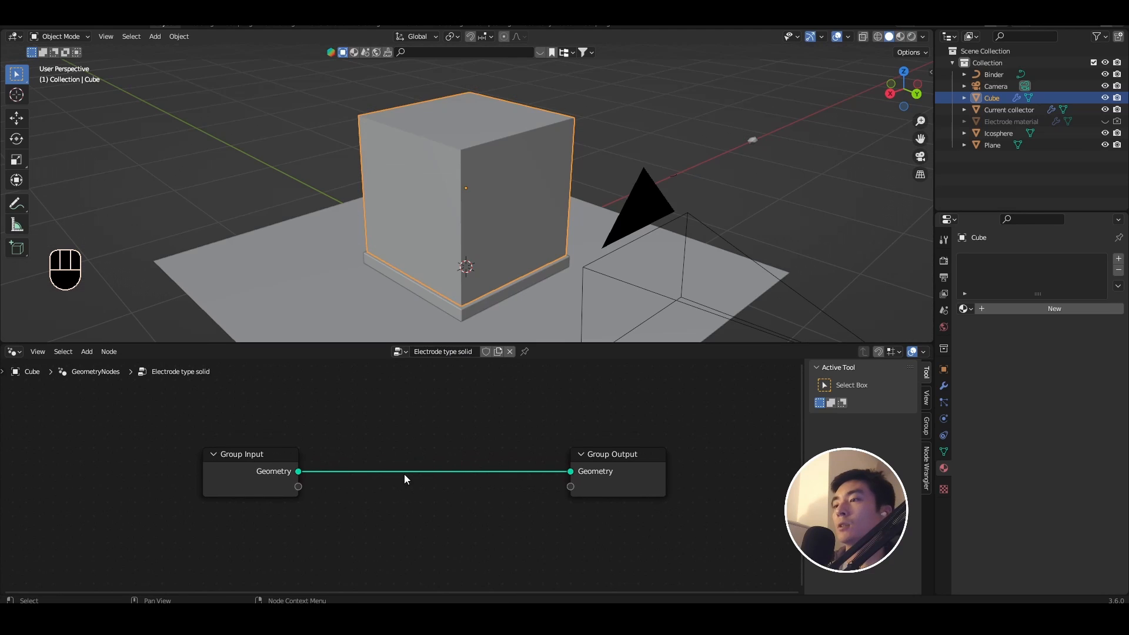
Cut the link between Group Input and Group Output and connect a new Volume Cube node to the Group Output.
ctrl+right_drag(327, 496, 328, 497)
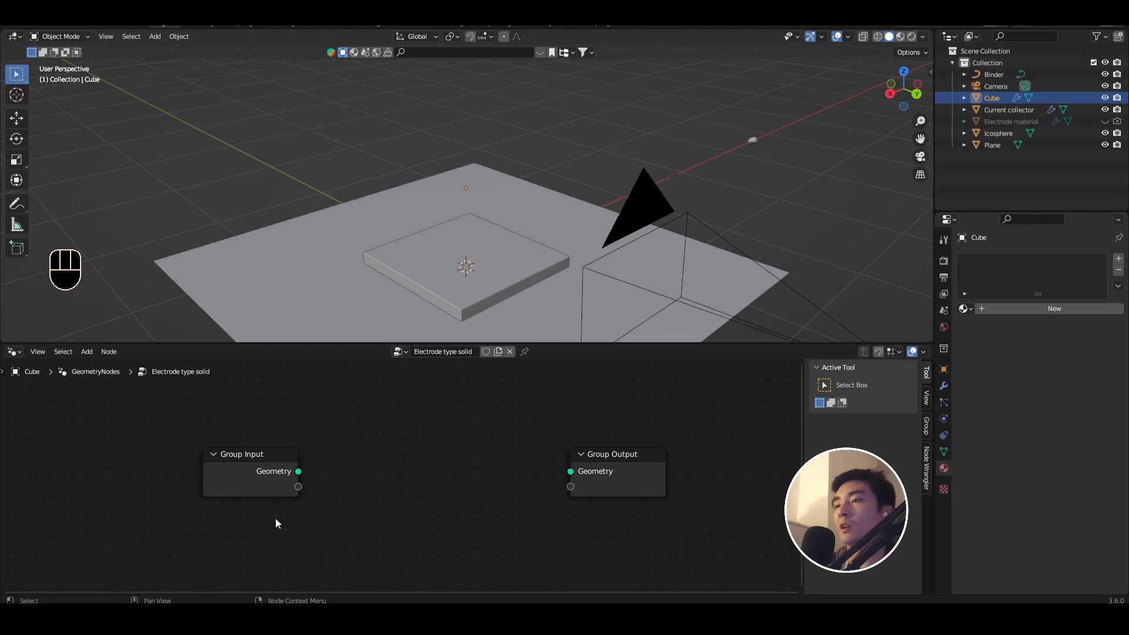
drag(253, 476, 129, 475)
key(shift+a)
text(volu)
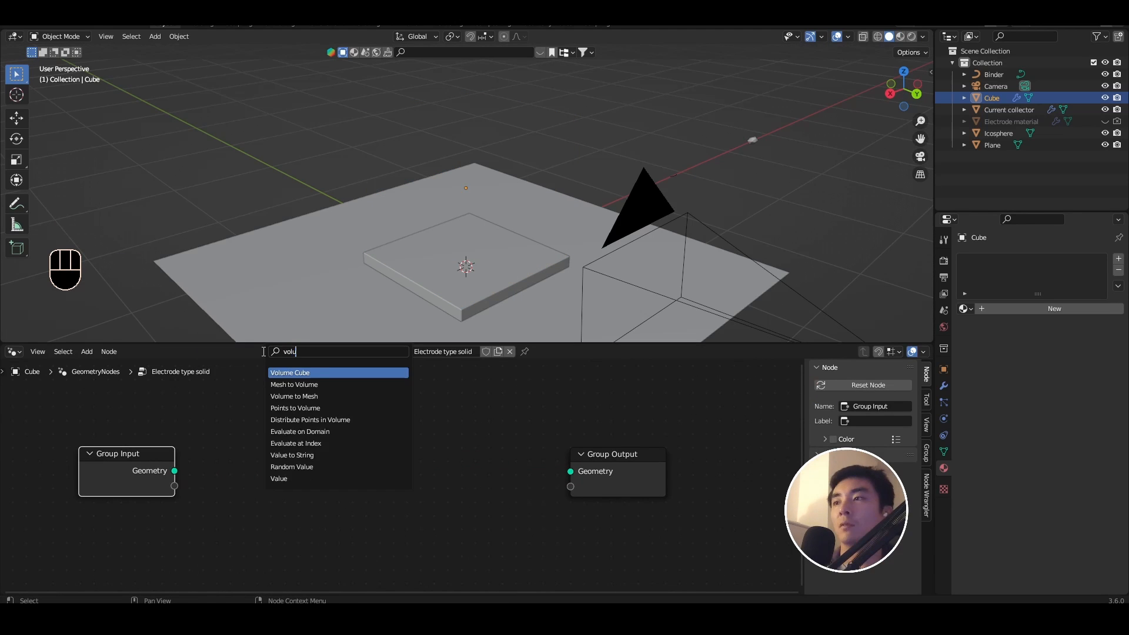
key(Return)
click(372, 403)
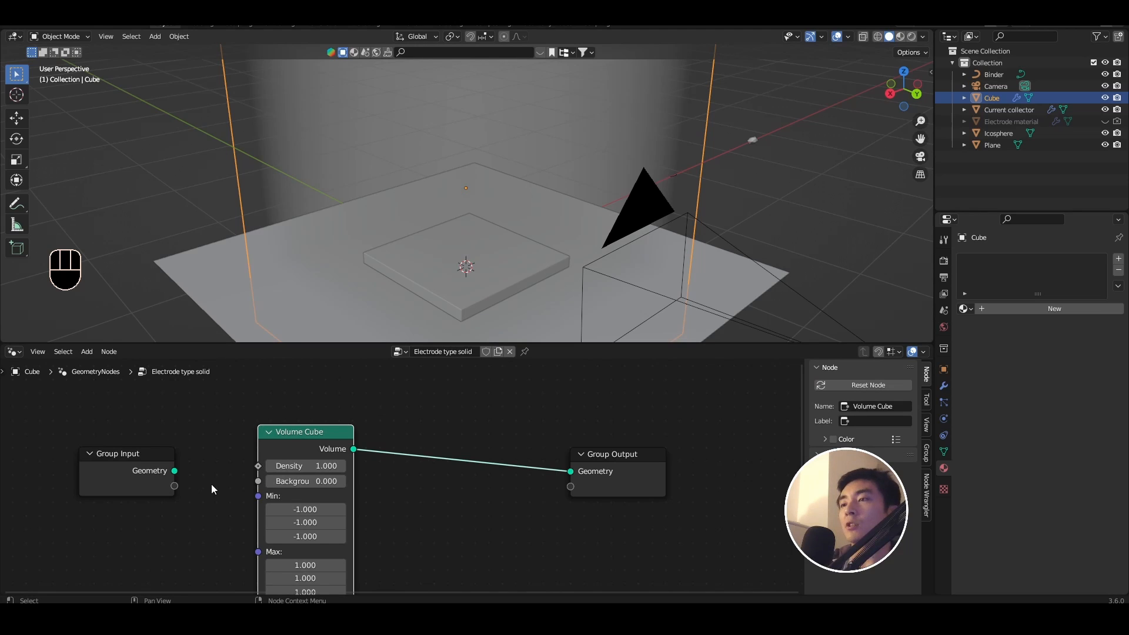
scroll(374, 516, down, 3)
middle_drag(374, 516, 374, 479)
drag(330, 404, 382, 413)
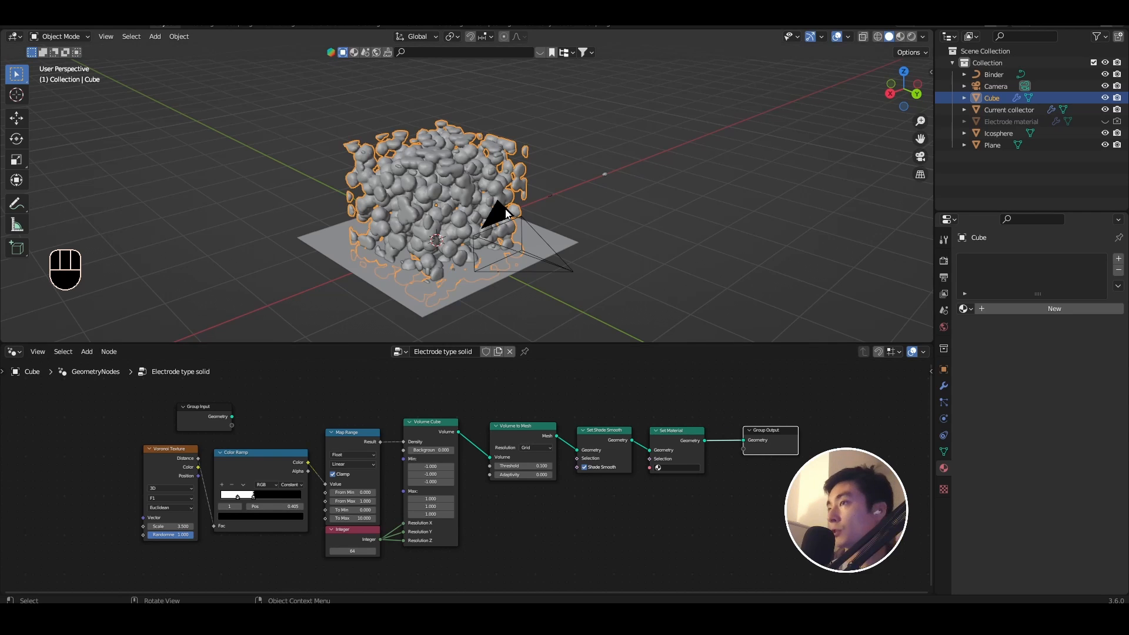
Examine the Voronoi-based porous mesh in the viewport up close and from the side.
shift+middle_drag(450, 191, 566, 194)
scroll(497, 185, up, 2)
scroll(512, 171, up, 3)
scroll(548, 205, down, 3)
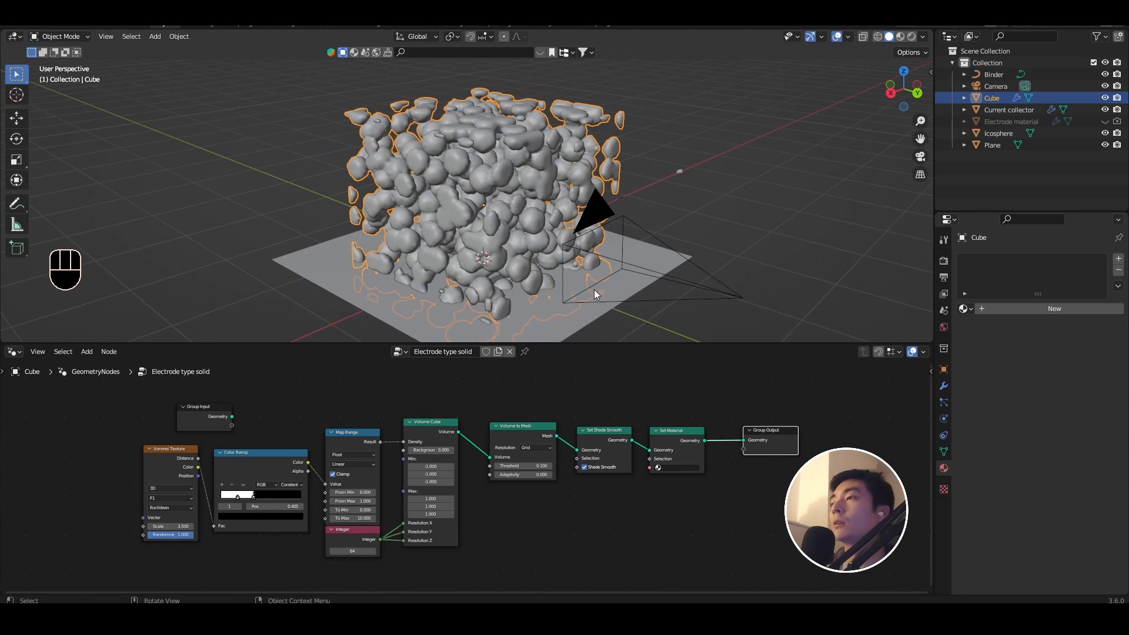
scroll(539, 478, up, 2)
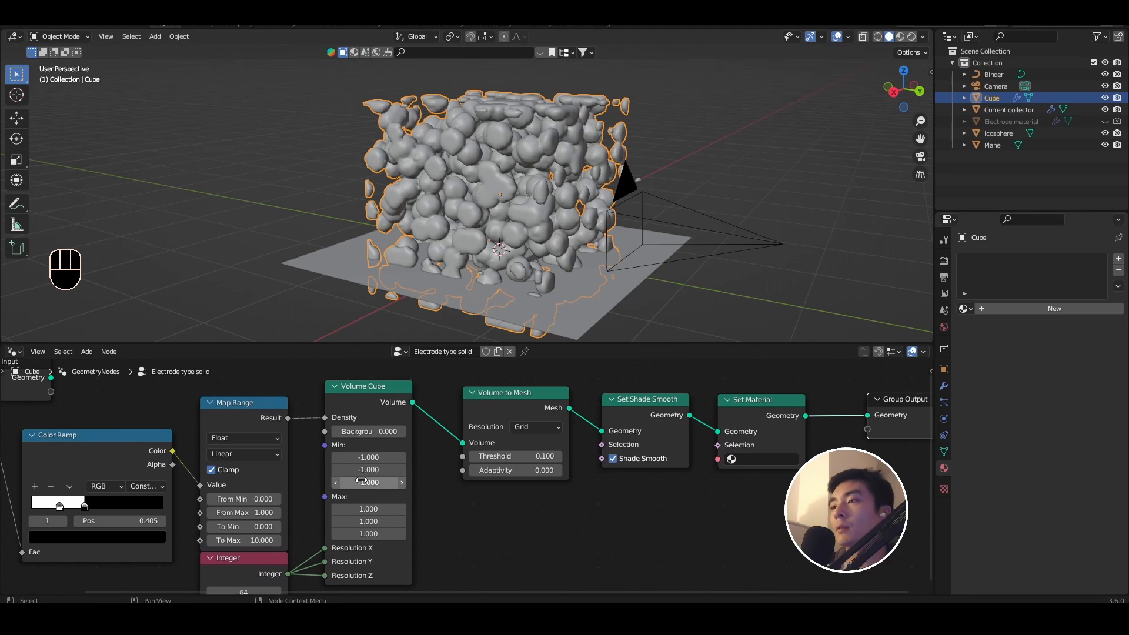
Set the Volume Cube's minimum bounds to -0.5, -0.5 and 0, and its maximum X and Y to 0.5.
click(369, 482)
text(0)
key(Return)
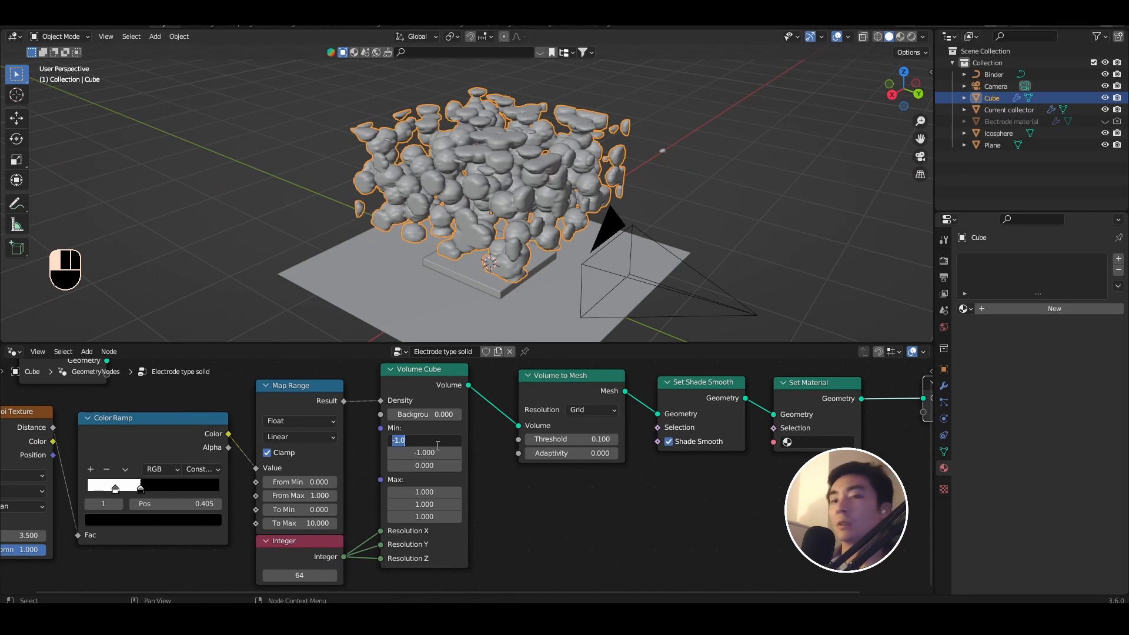
key(Return)
drag(428, 438, 427, 452)
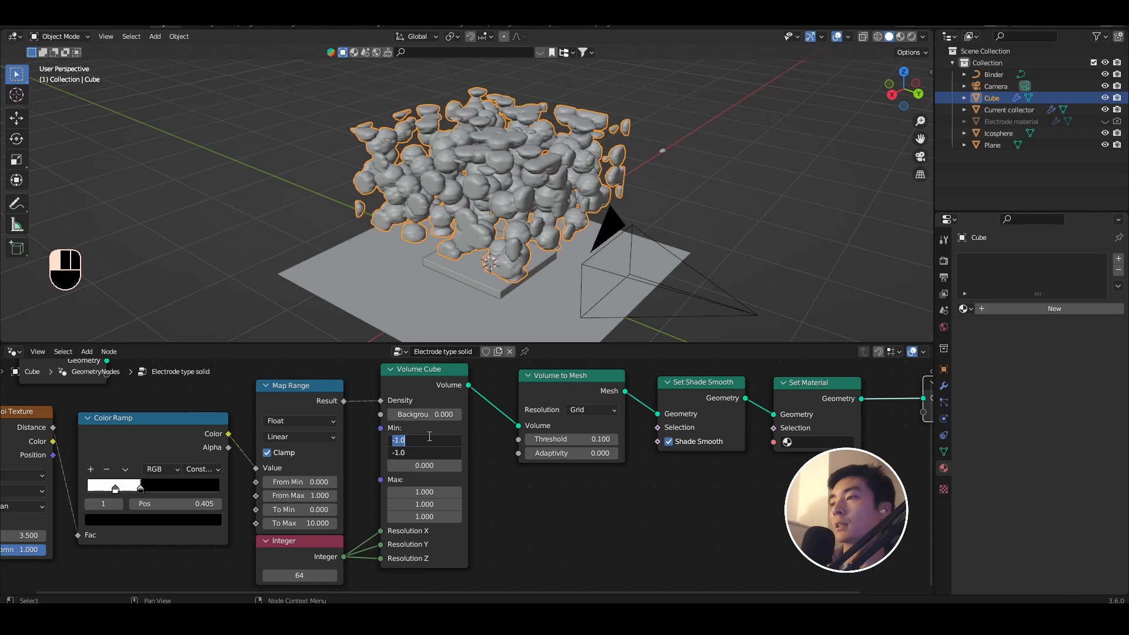
text(-0.5)
key(Return)
drag(430, 461, 429, 476)
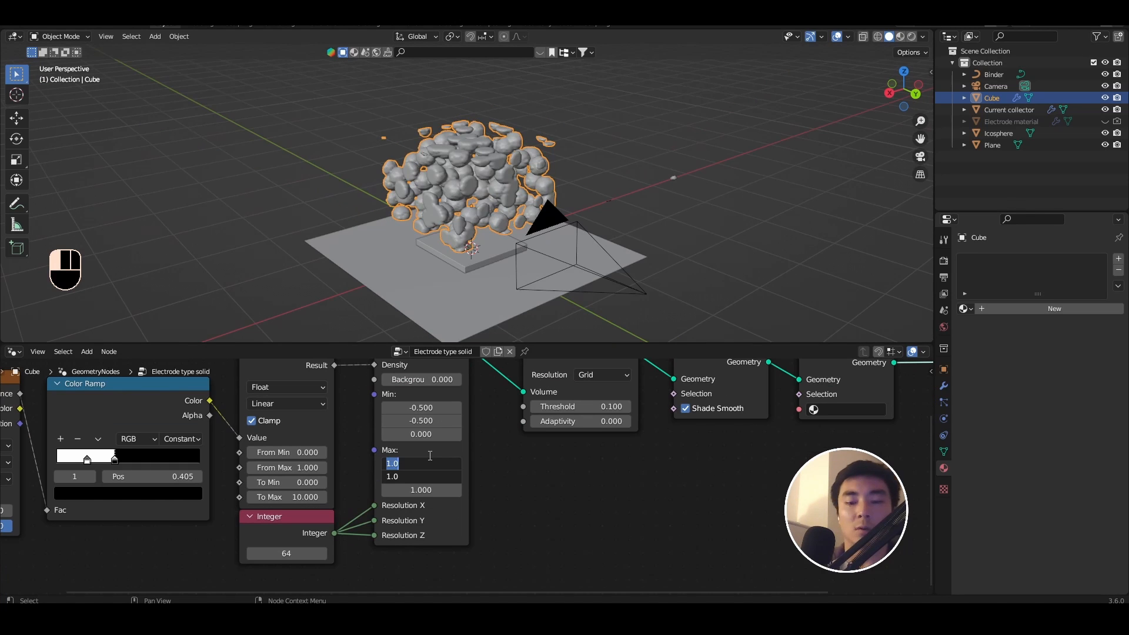
text(0.5)
key(Return)
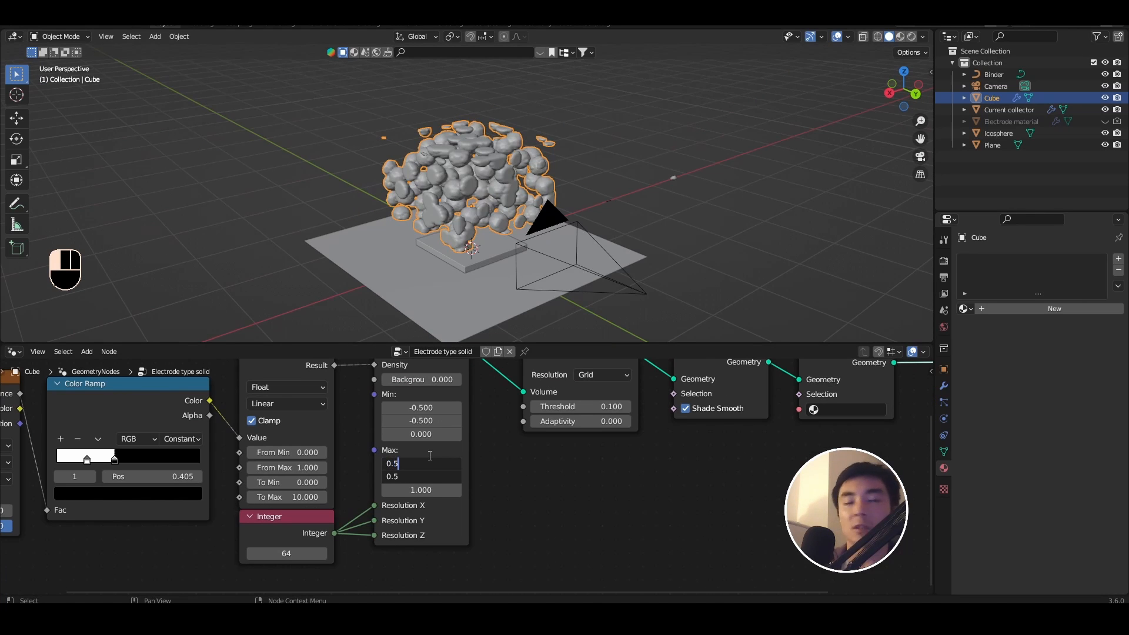
Move the cube about 0.51 m down along the Z axis onto the current collector.
scroll(626, 215, up, 2)
key(g)
key(z)
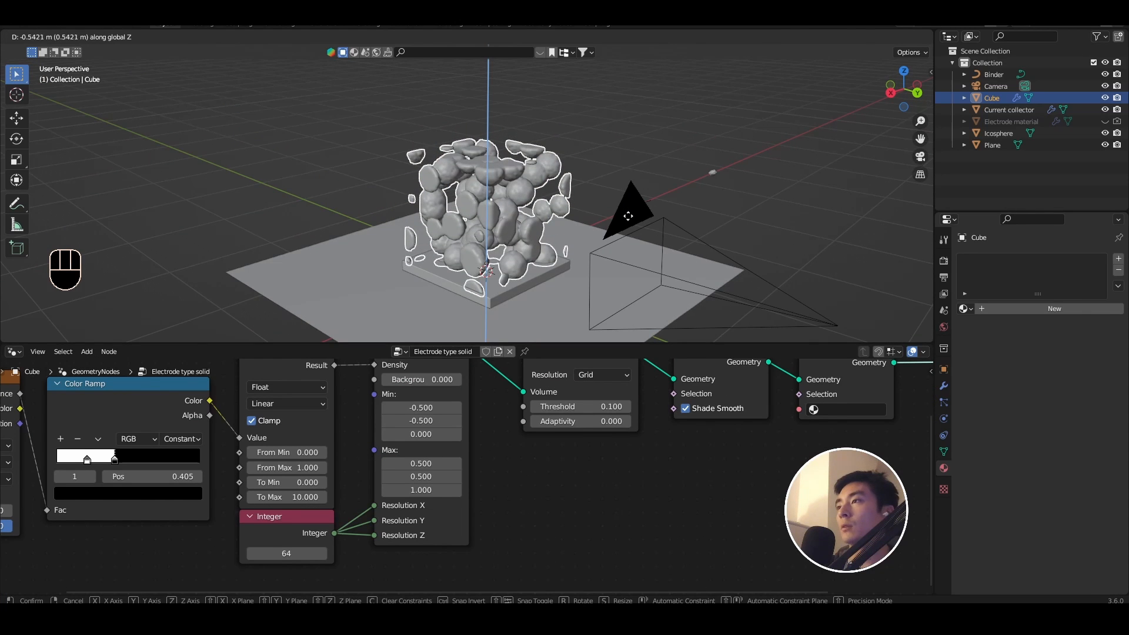
click(628, 216)
middle_drag(627, 216, 444, 213)
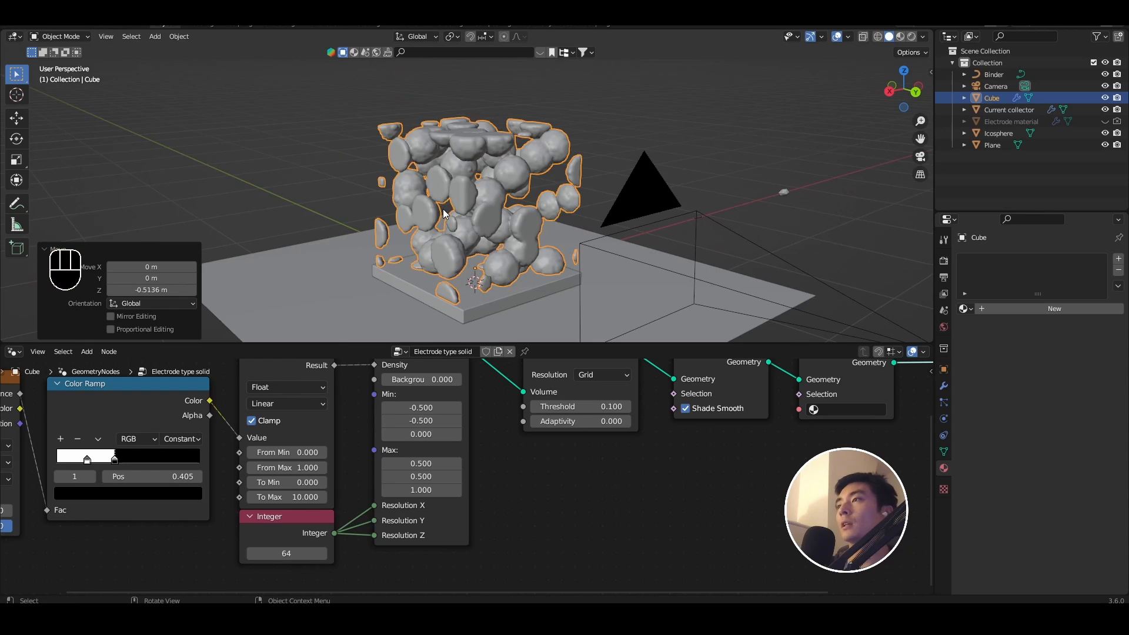
Set the Volume Cube's maximum Z to 0.5 and check the flattened block from several angles.
scroll(443, 214, down, 1)
click(425, 491)
text(0.5)
key(Return)
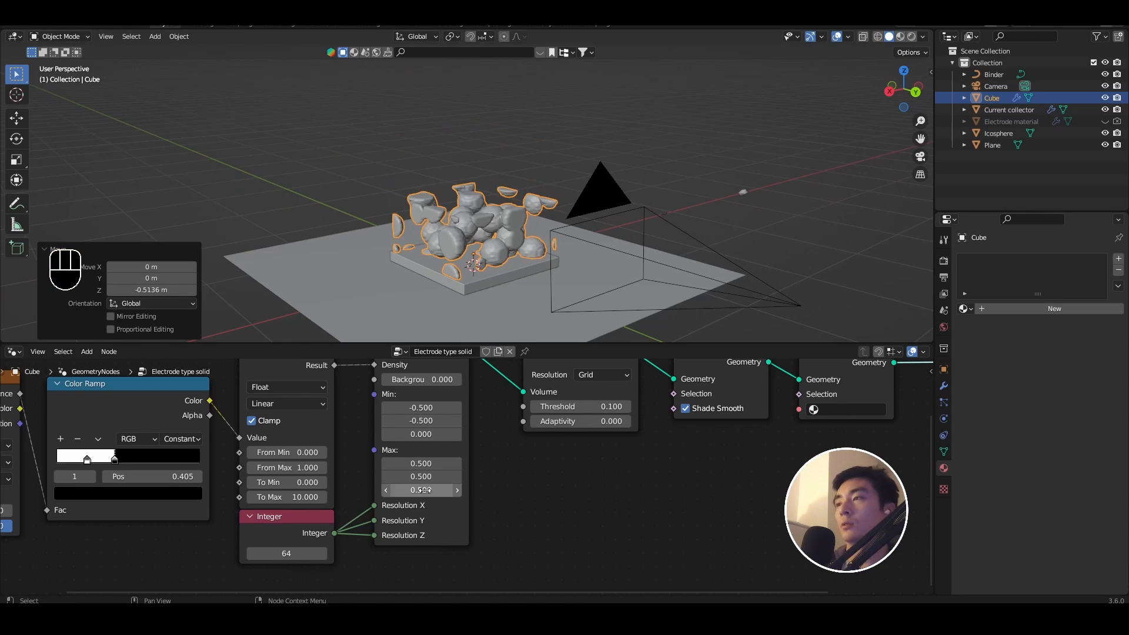
middle_drag(542, 206, 557, 226)
scroll(557, 227, up, 2)
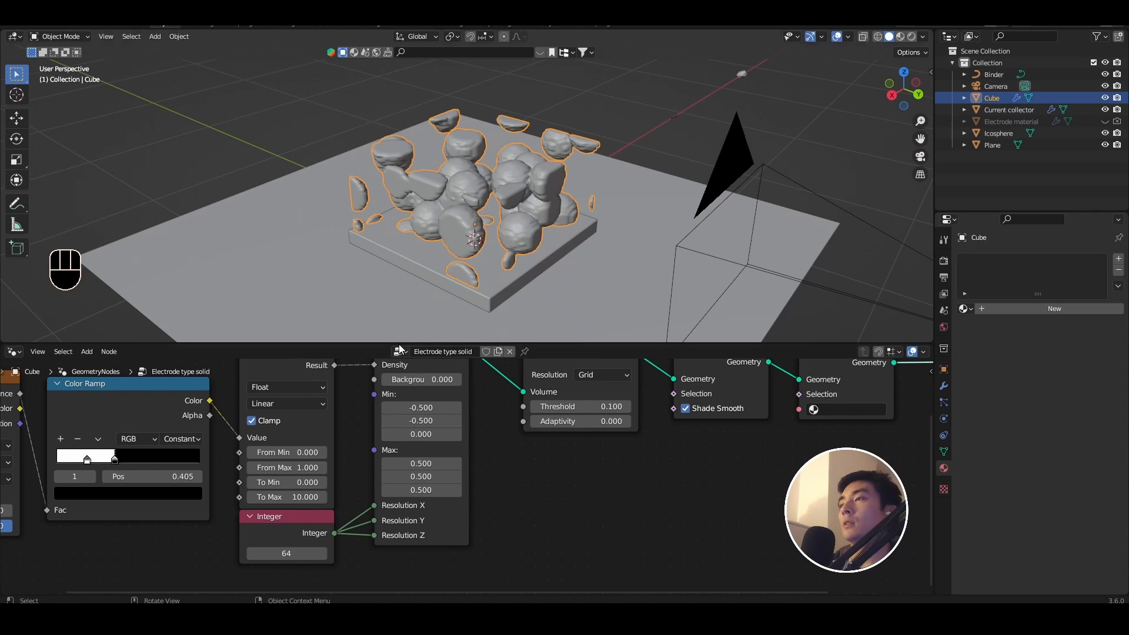
middle_drag(517, 143, 420, 158)
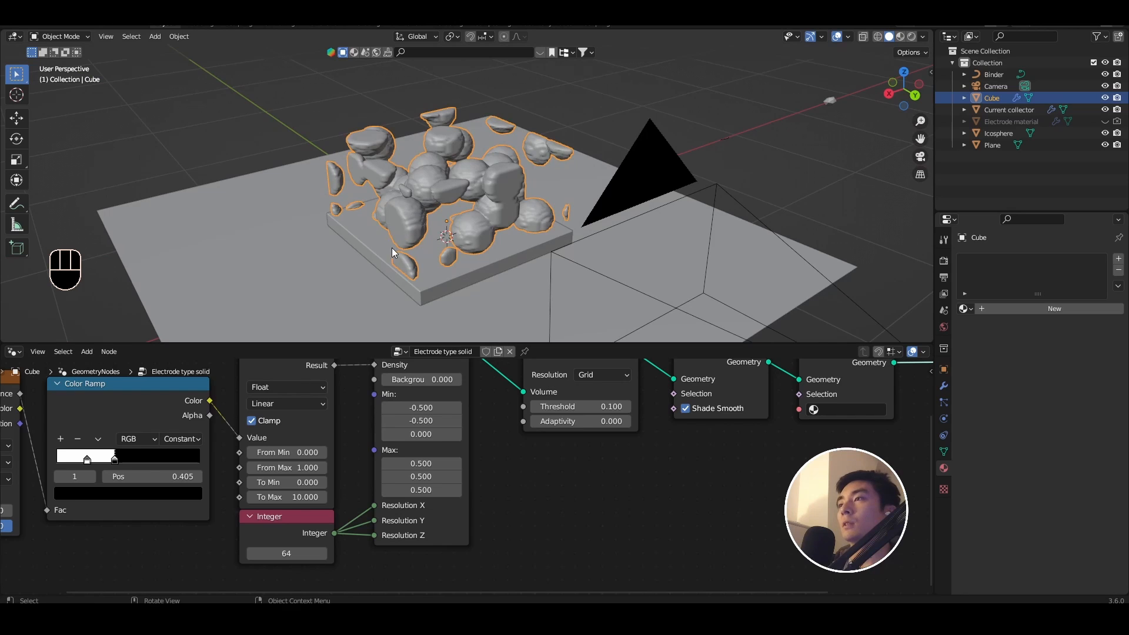
Set the Voronoi Texture scale to 5.5 and the Integer node feeding the volume resolution to 96.
scroll(253, 442, down, 3)
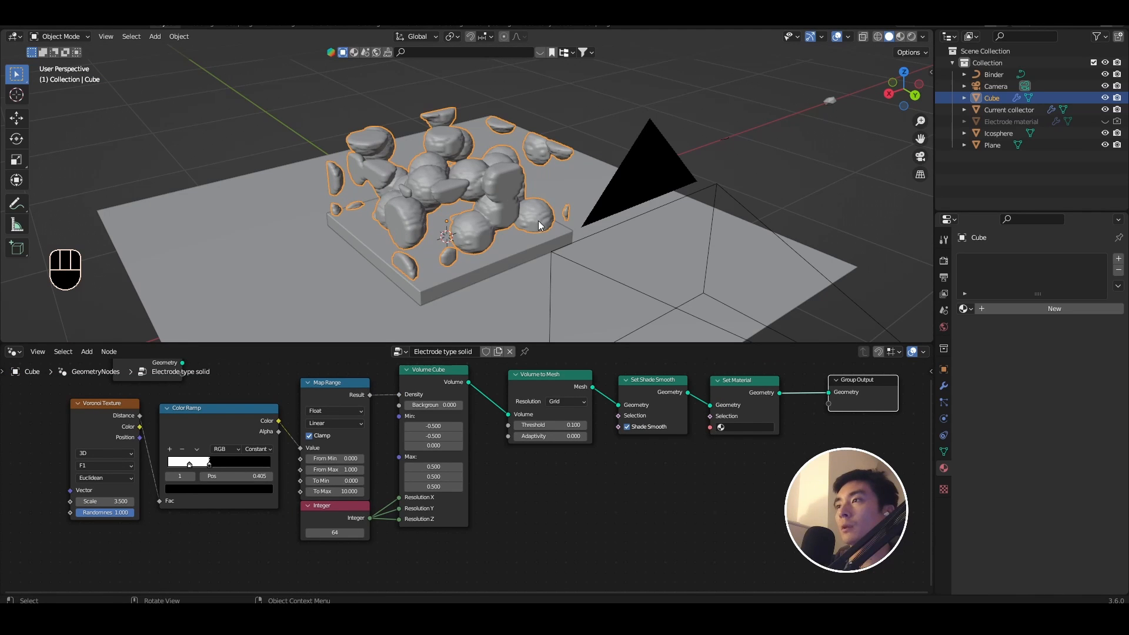
scroll(371, 473, up, 2)
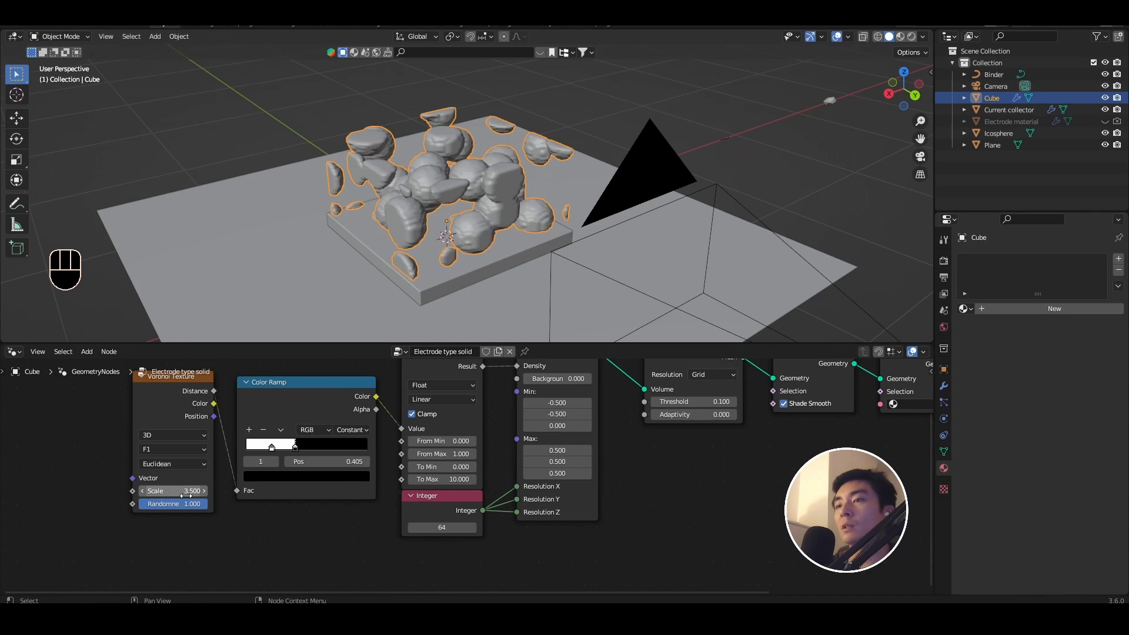
drag(181, 491, 203, 492)
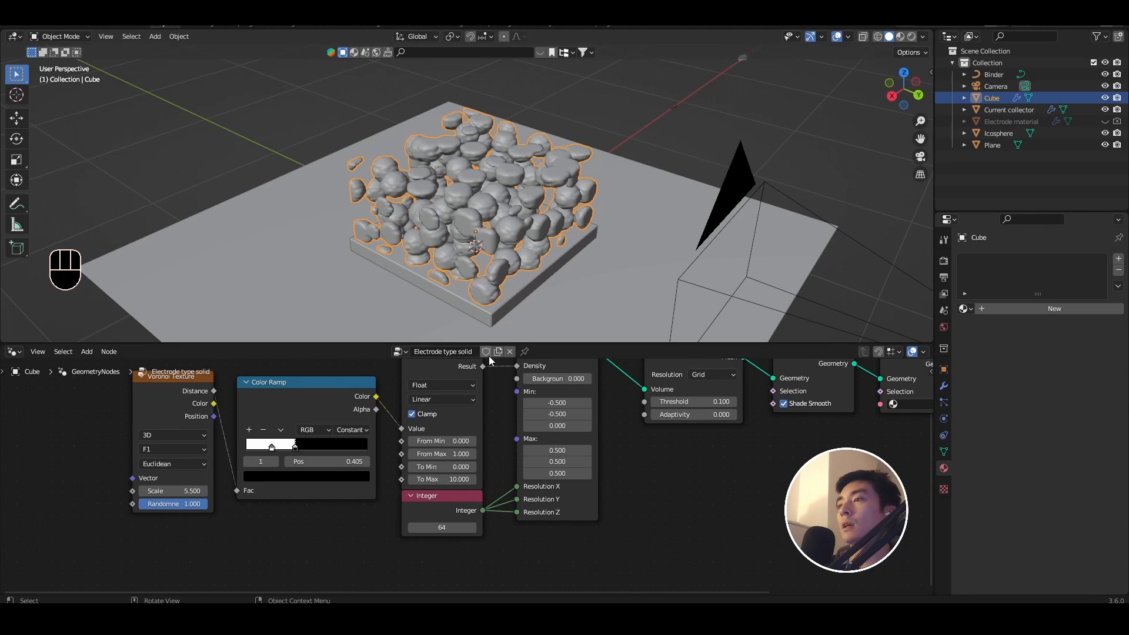
scroll(471, 442, down, 4)
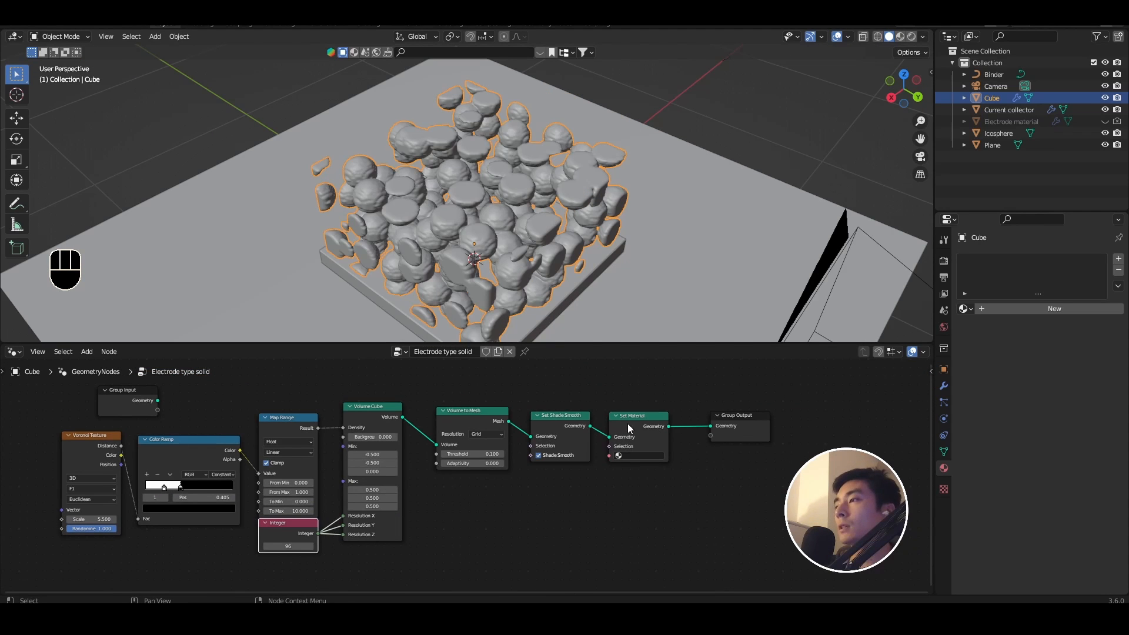
Create a new material on the cube and name it Active material 2.
click(626, 423)
click(976, 308)
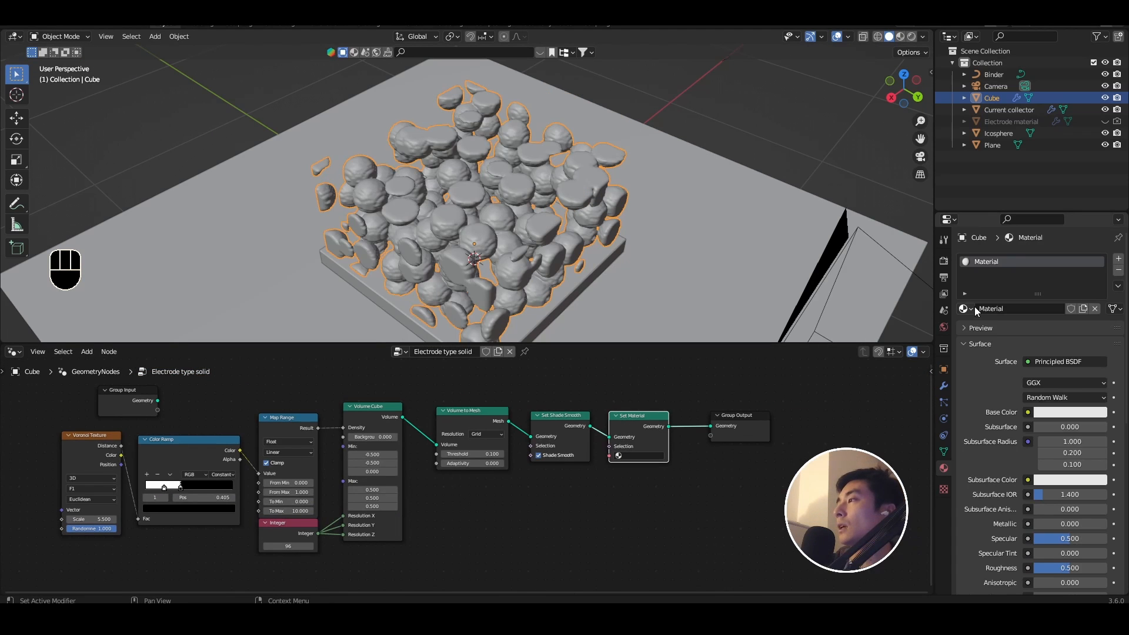
click(974, 307)
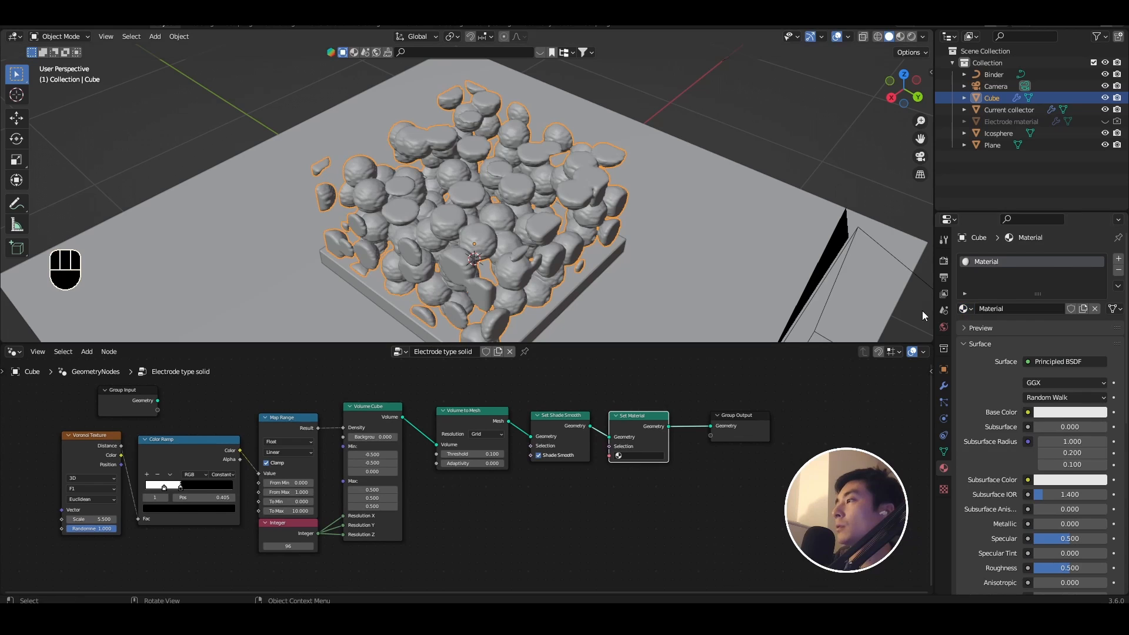
double_click(998, 306)
text(Active)
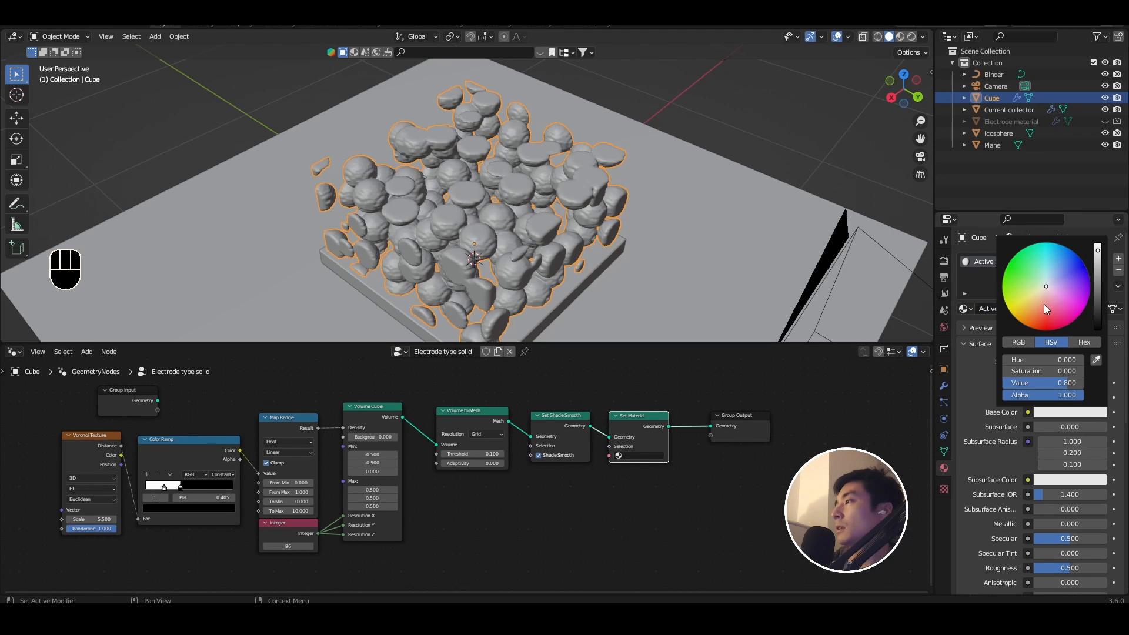
Give Active material 2 a tan base color and a metallic value of 0.683, and open the current collector's base color.
click(1043, 303)
drag(1097, 260, 1098, 264)
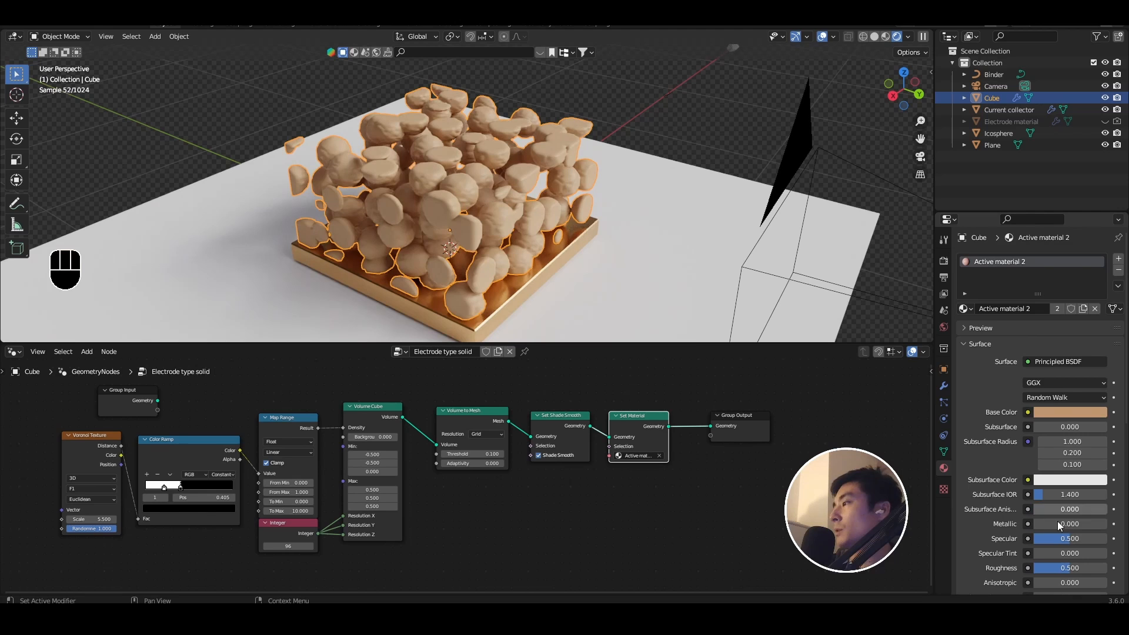
drag(1057, 523, 1107, 523)
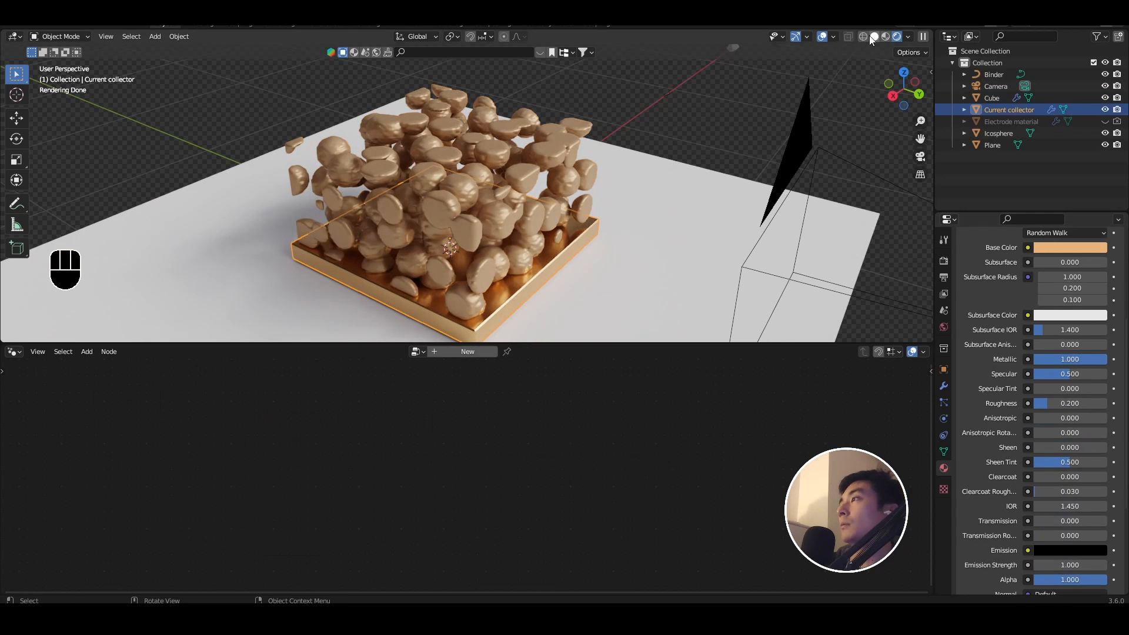
scroll(1049, 290, up, 5)
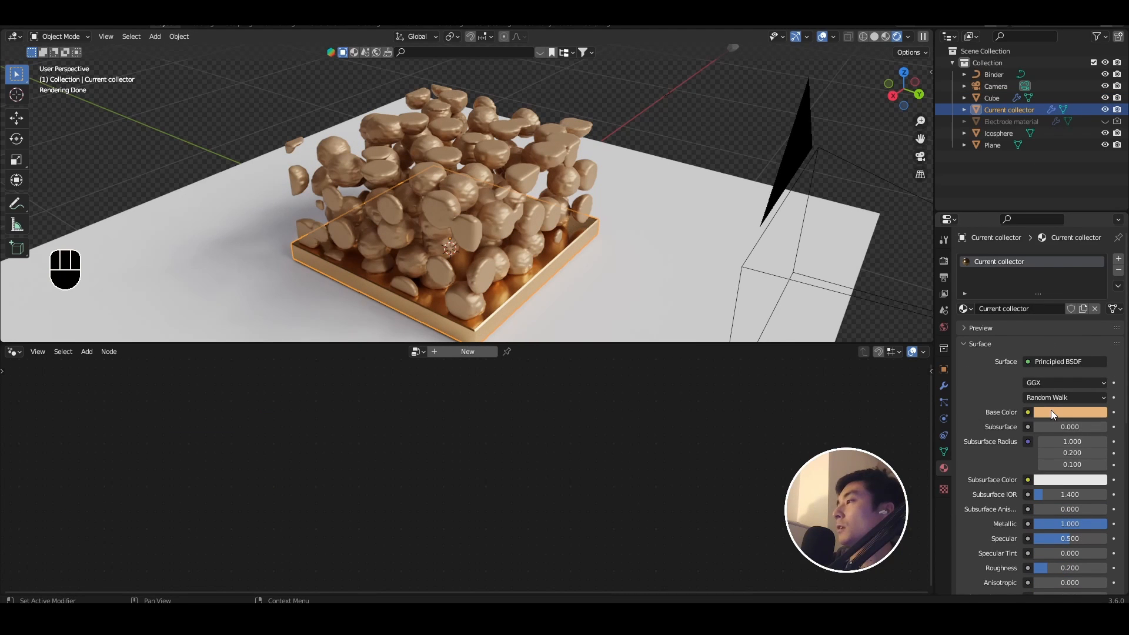
click(1050, 410)
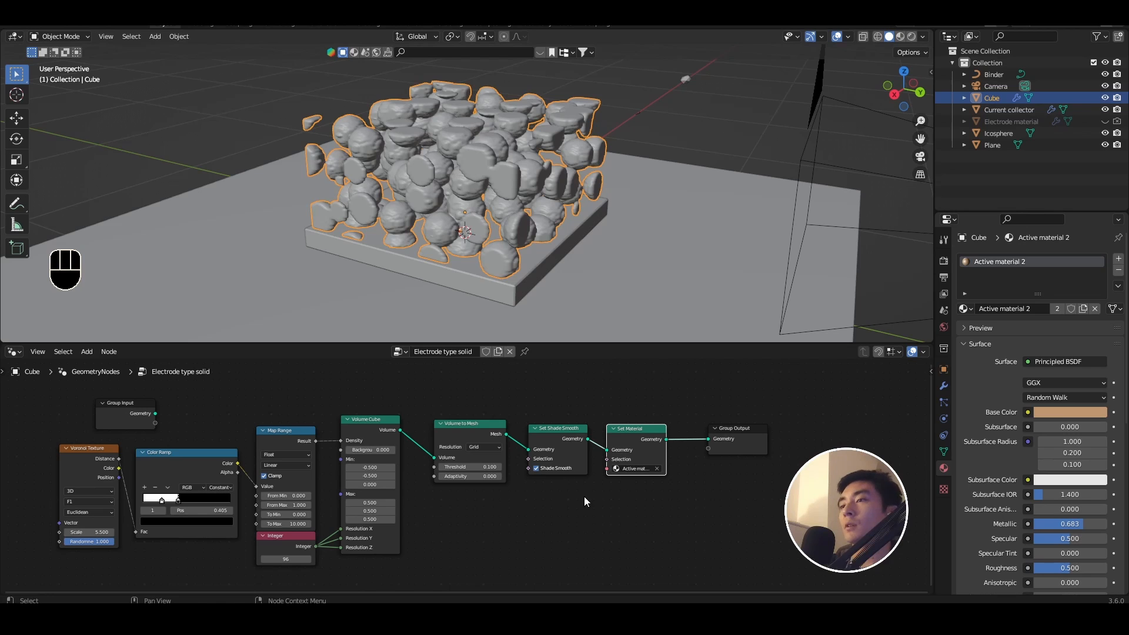
Move the Voronoi Texture and Color Ramp aside and duplicate the nodes from Map Range through Set Shade Smooth below, keeping their incoming link.
scroll(265, 476, down, 1)
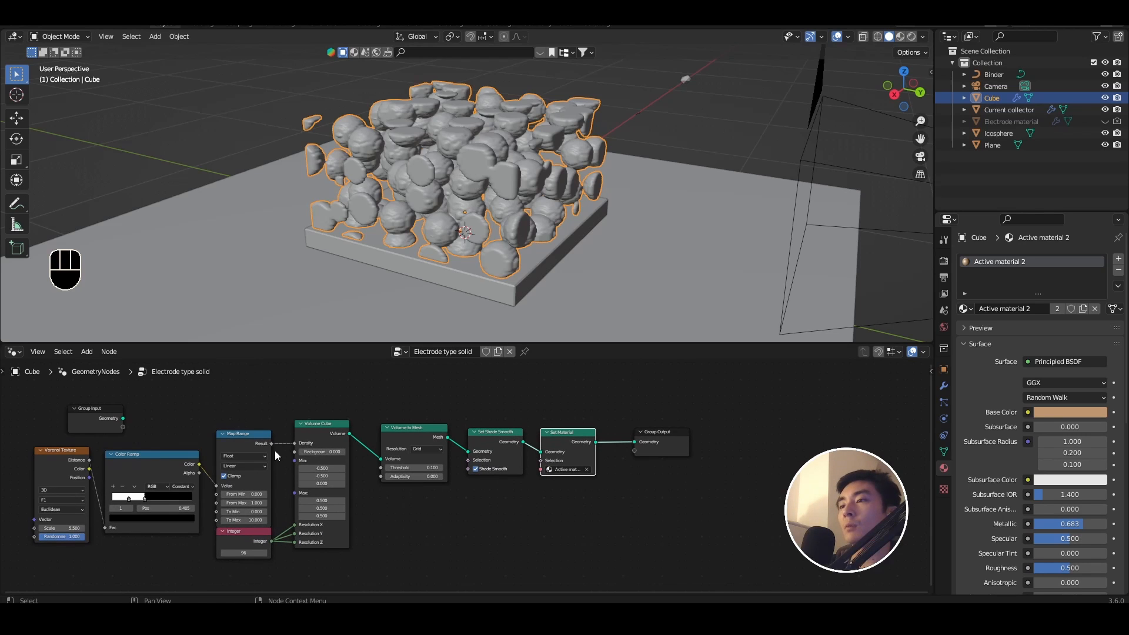
middle_drag(268, 496, 314, 463)
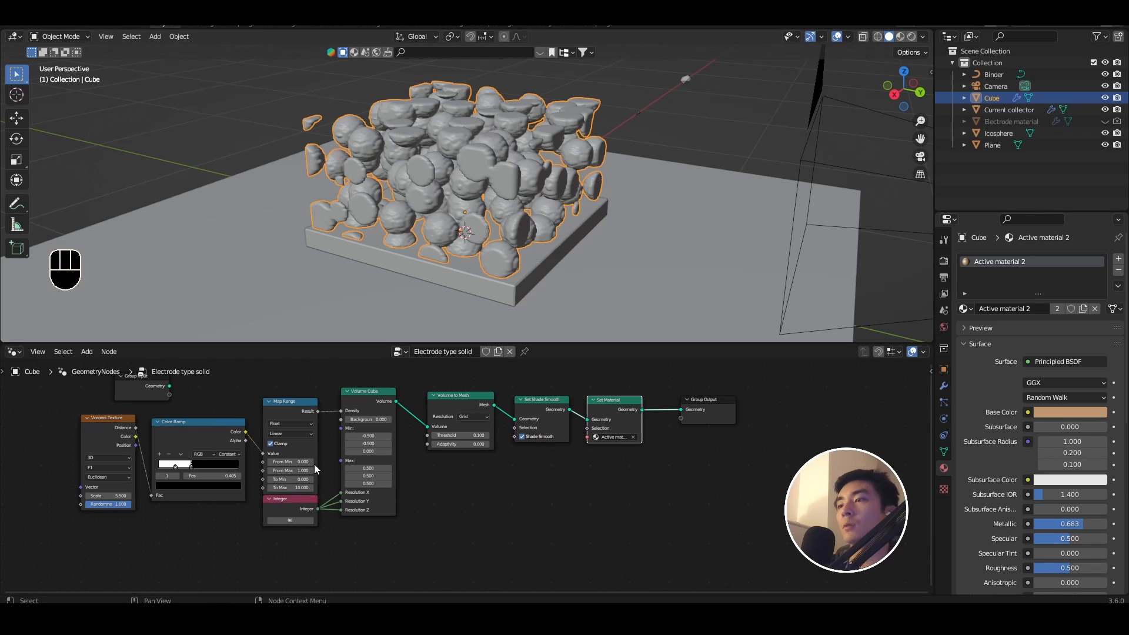
click(120, 441)
shift+click(206, 439)
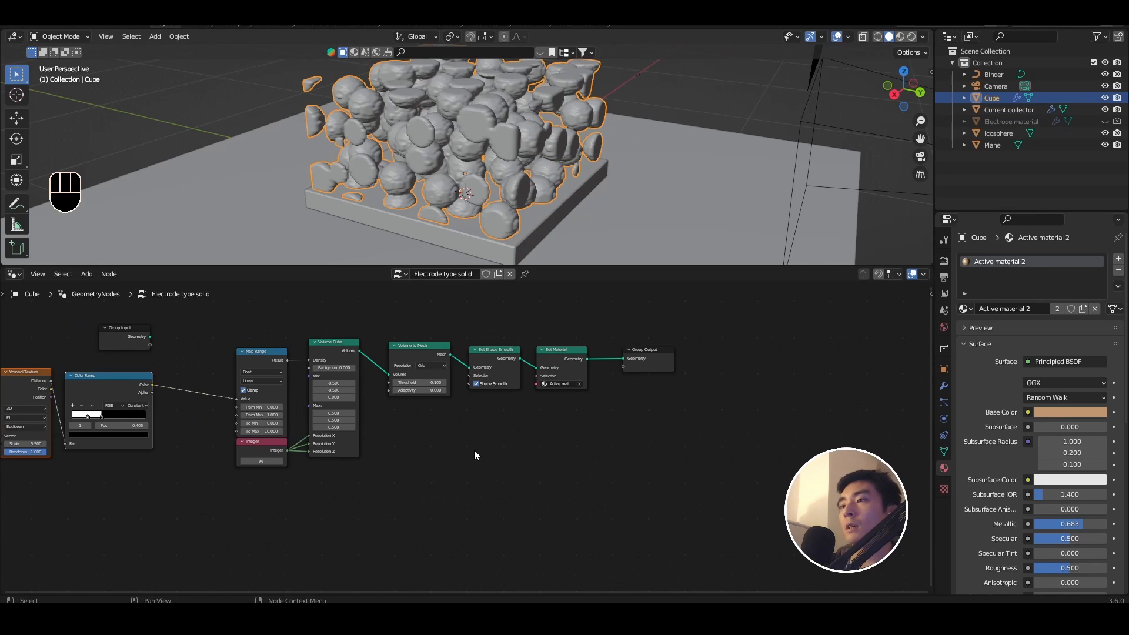
drag(489, 464, 273, 360)
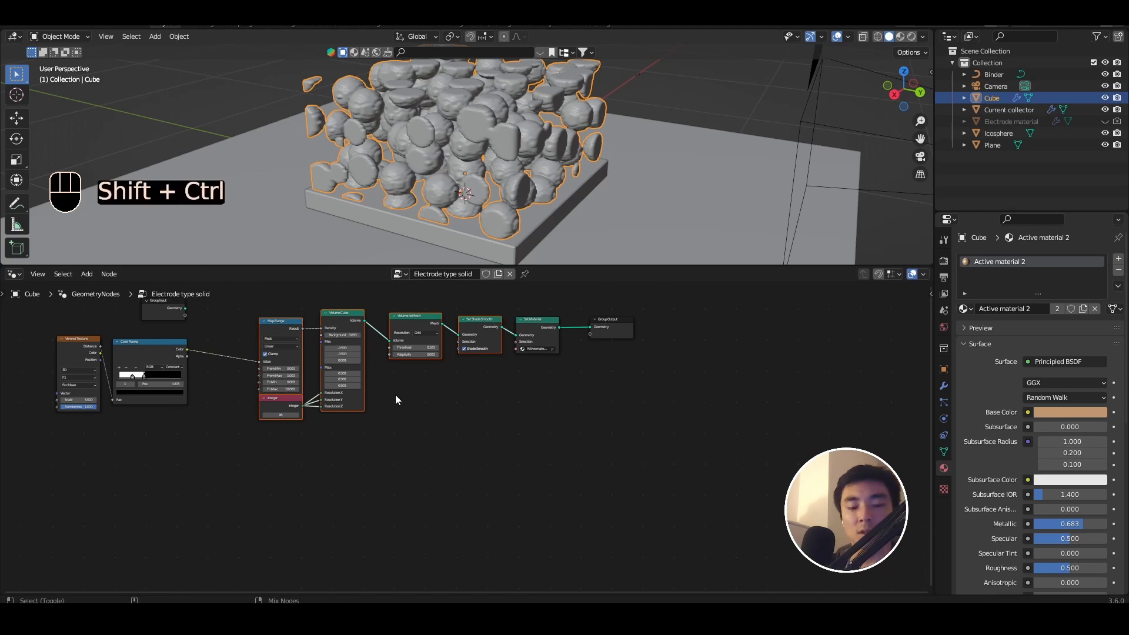
key(ctrl+shift+d)
click(353, 437)
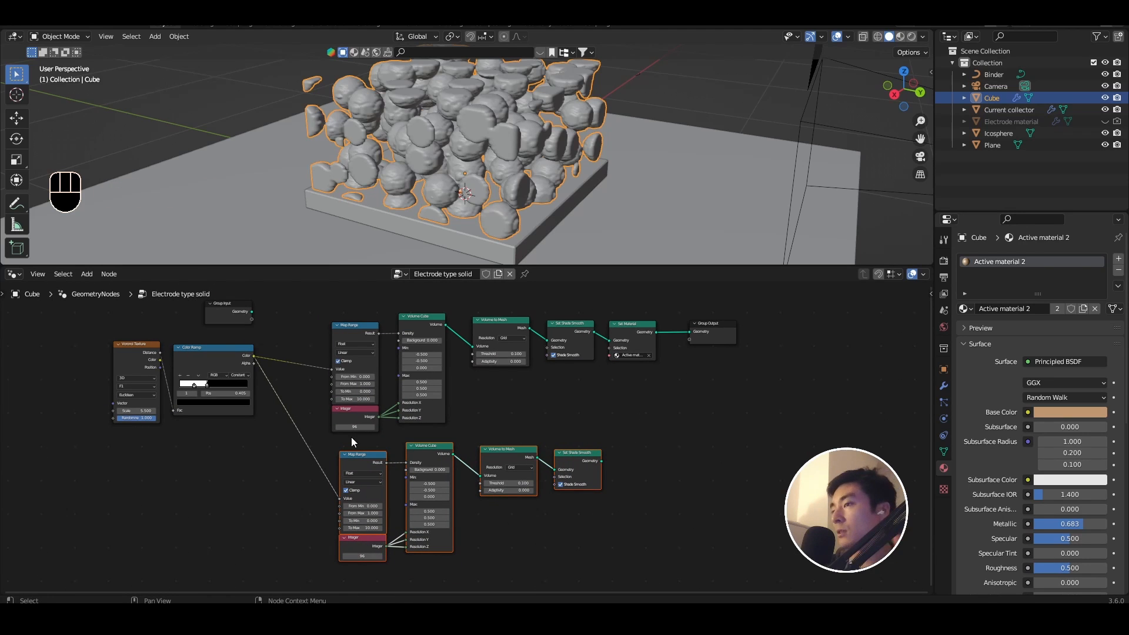
Insert a Math node set to Subtract between the Color Ramp and the duplicated Map Range.
key(shift+a)
click(259, 351)
key(Return)
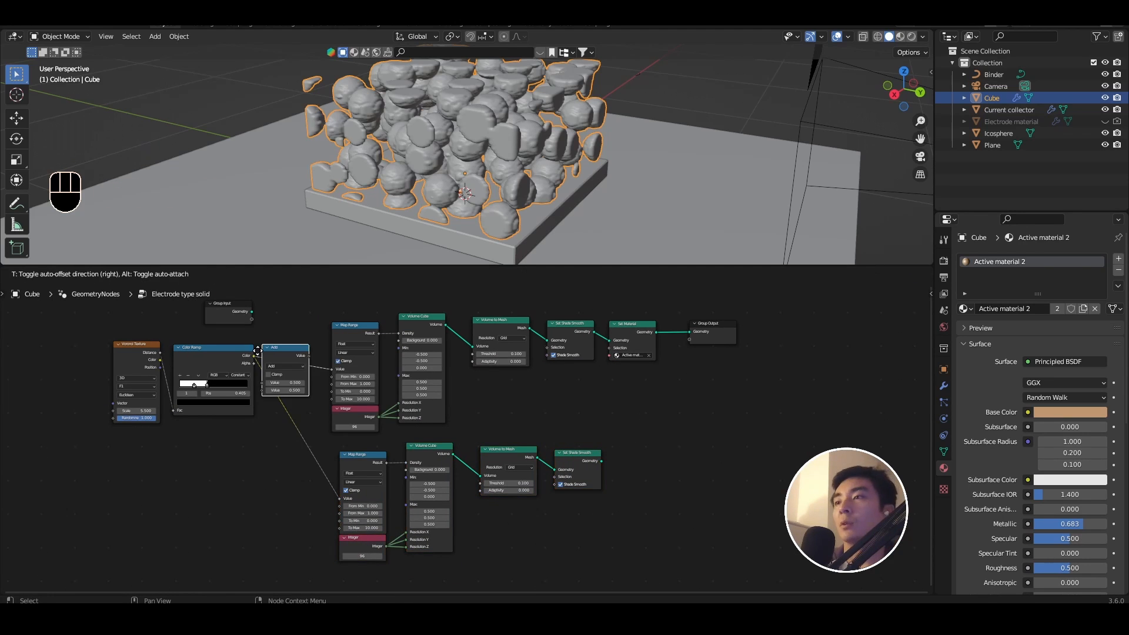
click(273, 435)
scroll(289, 435, up, 1)
middle_drag(291, 435, 271, 414)
mouse_move(363, 444)
mouse_down()
mouse_move(333, 438)
mouse_move(345, 439)
mouse_up()
middle_drag(371, 418, 397, 383)
drag(305, 376, 300, 403)
scroll(301, 403, up, 5)
middle_drag(302, 405, 254, 385)
click(276, 406)
click(267, 447)
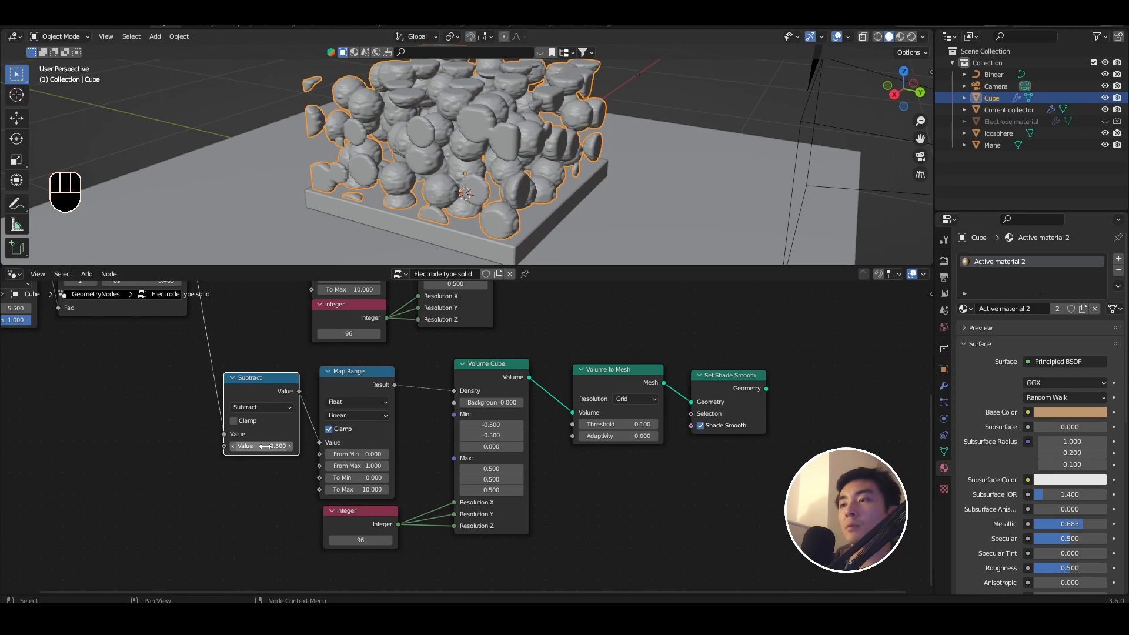
Reconnect the Color Ramp to the Subtract node's second value and set the first value to 1.
scroll(247, 430, down, 2)
middle_drag(251, 430, 270, 447)
drag(273, 450, 276, 461)
double_click(312, 451)
text(1)
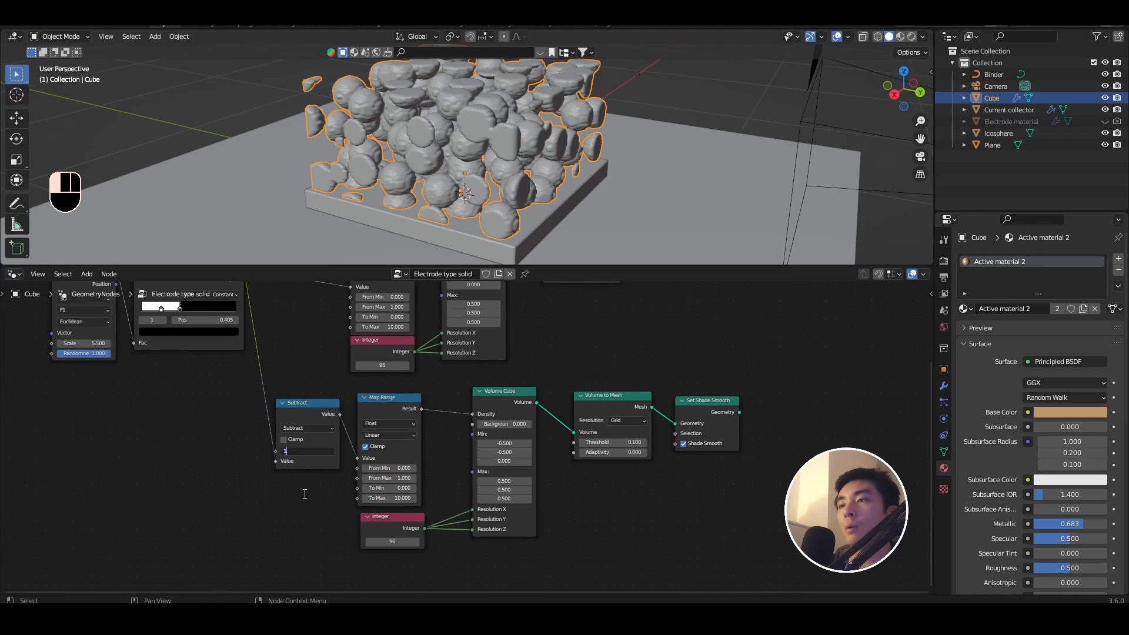
key(Return)
Combine the duplicated branch and the original Set Material branch in a Join Geometry node feeding the Group Output.
scroll(257, 356, down, 3)
middle_drag(177, 288, 218, 374)
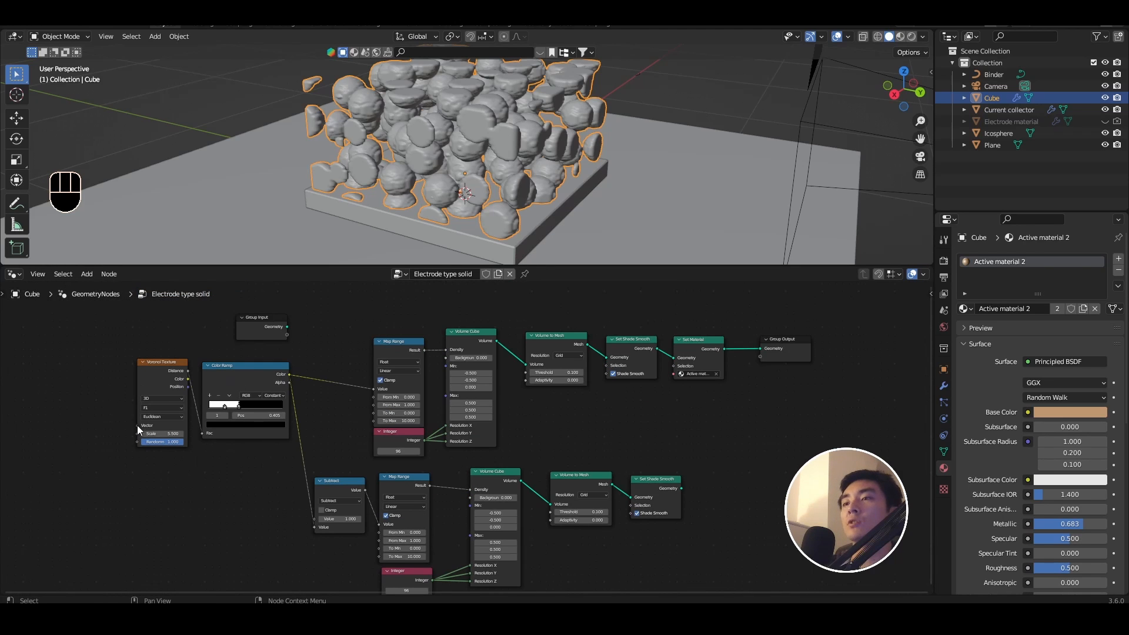
middle_drag(501, 492, 110, 495)
drag(393, 343, 567, 402)
click(283, 494)
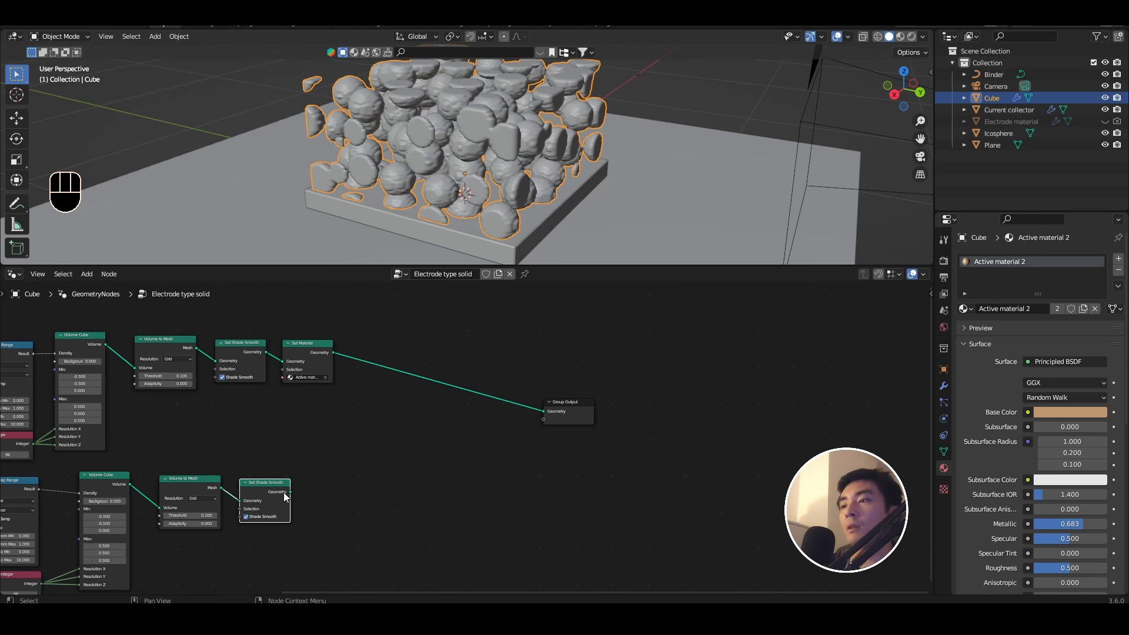
drag(290, 492, 431, 442)
text(join)
key(Return)
click(435, 425)
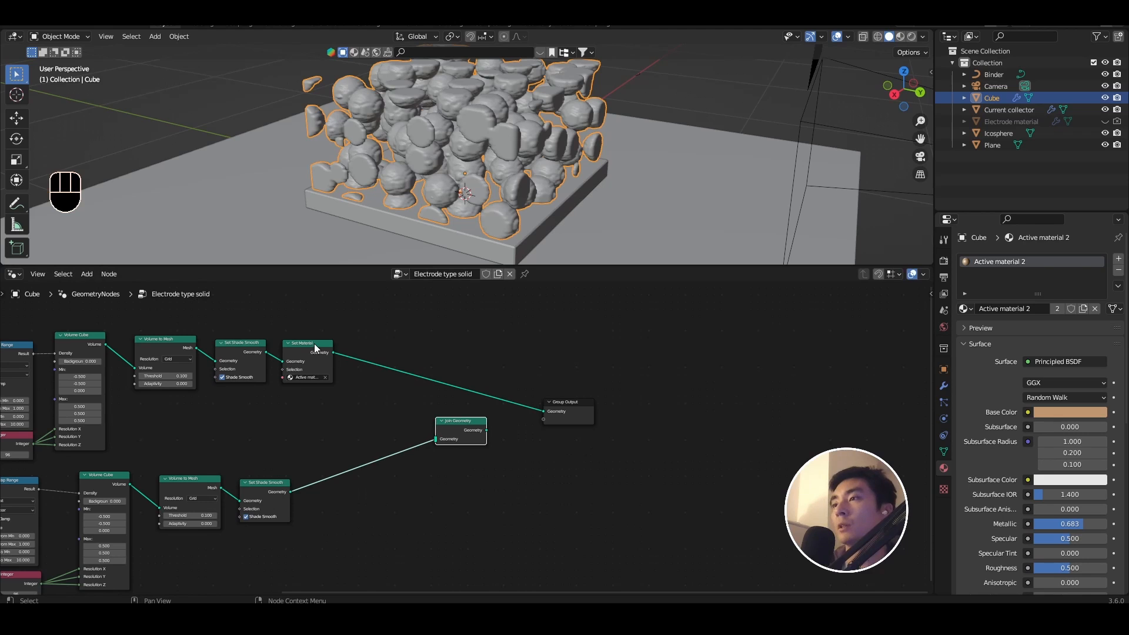
drag(334, 352, 545, 413)
Cut the link from the original branch's Set Material to Join Geometry and select the duplicated Volume to Mesh node.
middle_drag(563, 126, 607, 66)
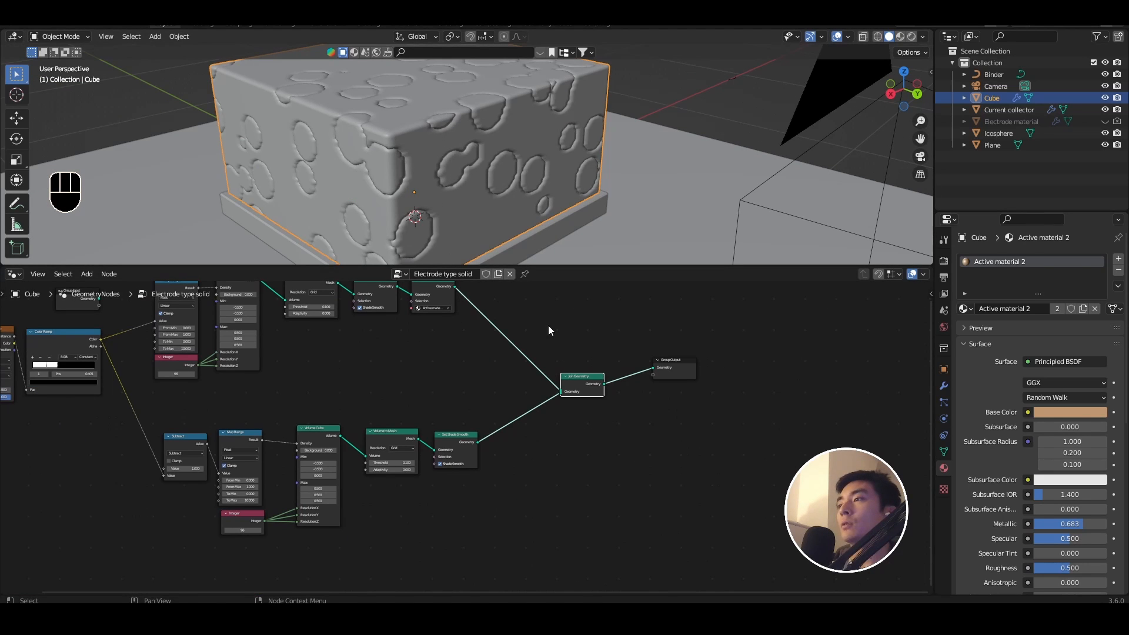
ctrl+right_drag(548, 326, 498, 348)
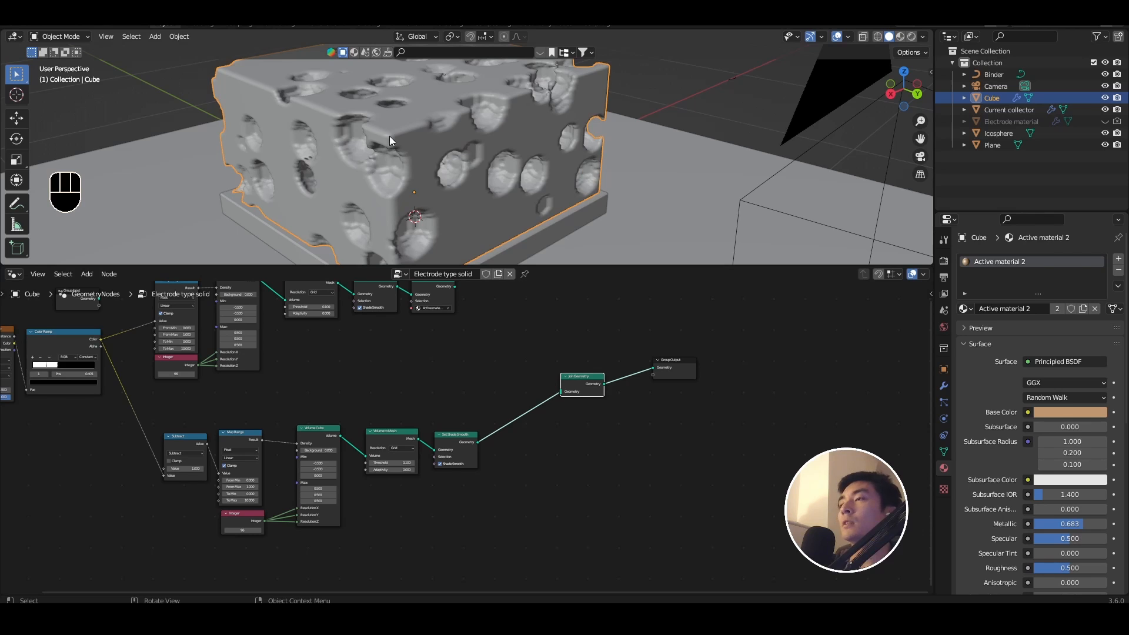
scroll(320, 412, up, 2)
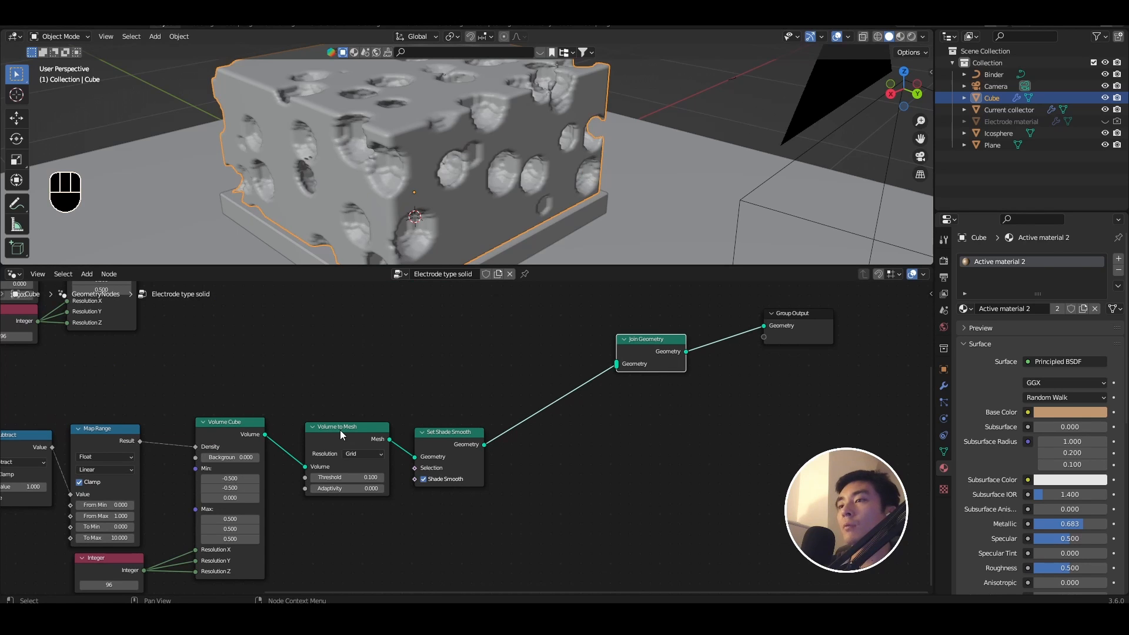
click(340, 430)
scroll(379, 444, down, 1)
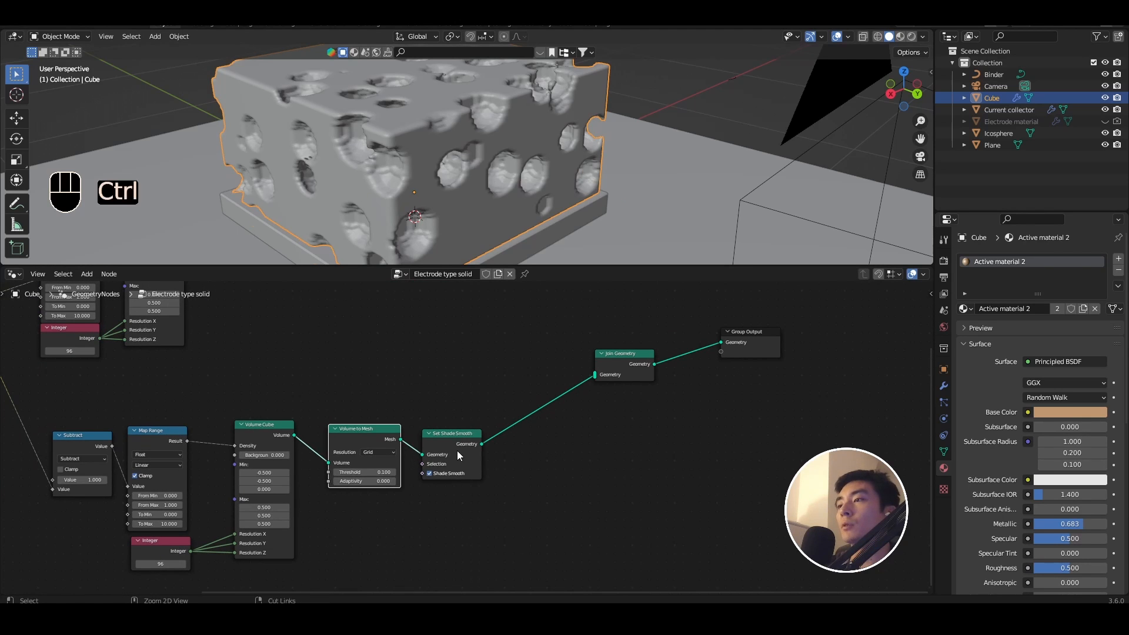
Dissolve the duplicated branch's Volume to Mesh and Set Shade Smooth nodes, leaving the Volume Cube linked to Join Geometry.
key(ctrl+x)
key(ctrl+x)
click(618, 359)
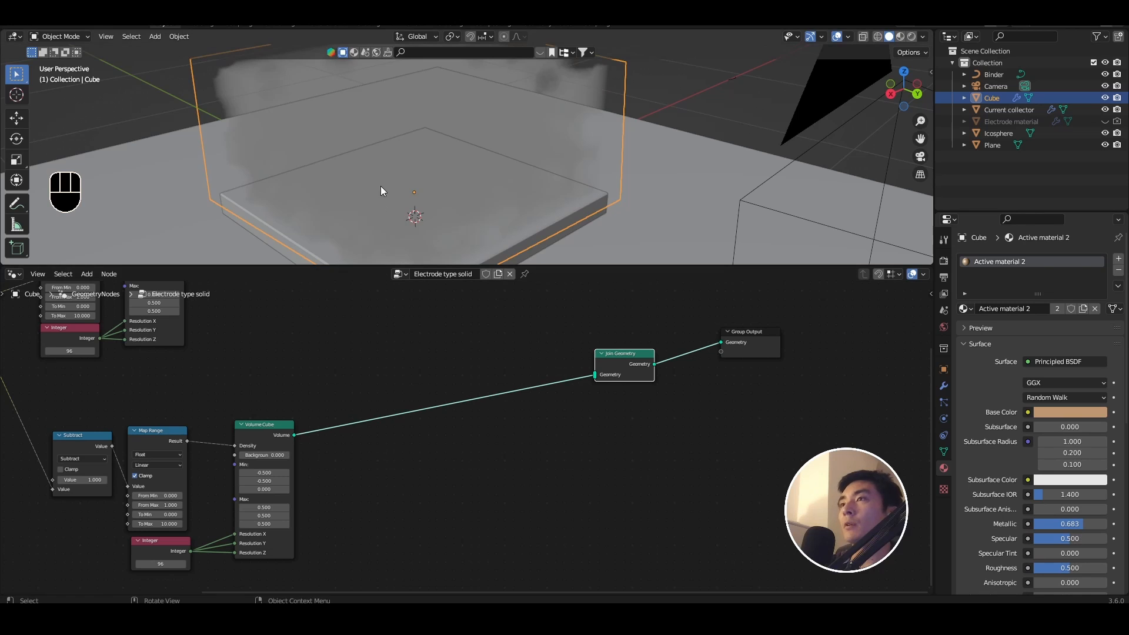
Insert a Distribute Points in Volume node between the duplicated Volume Cube and Join Geometry.
key(shift+a)
text(i)
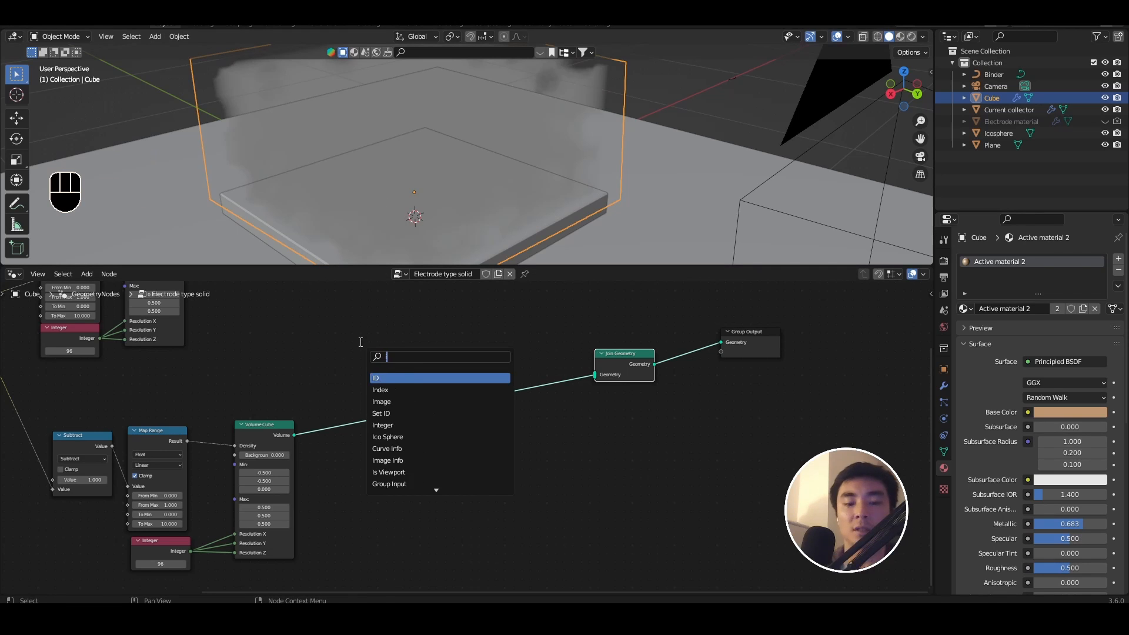
text(nstance)
key(ctrl+BackSpace)
text(distribute)
key(Down)
key(Return)
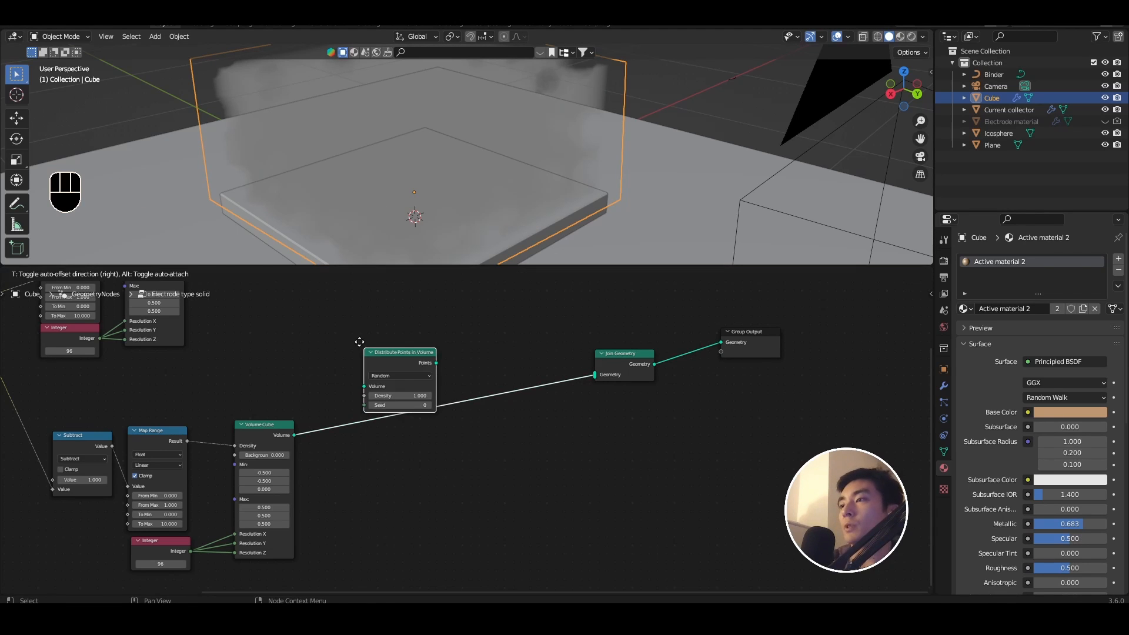
click(318, 414)
Insert an Instance on Points node after Distribute Points in Volume.
key(shift+a)
text(instance)
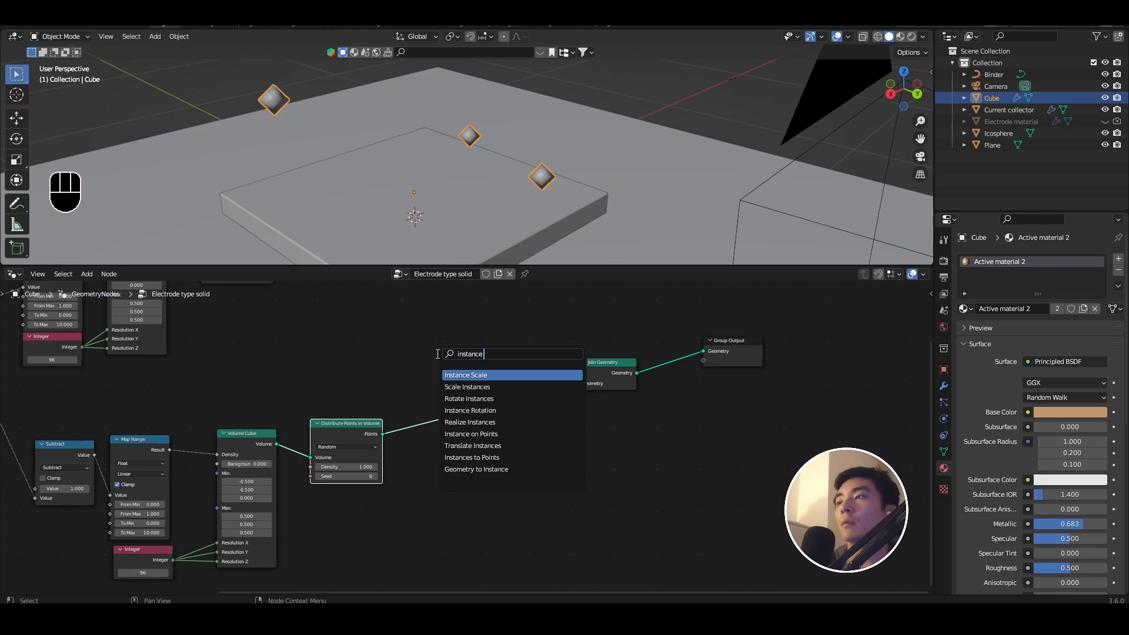
text( on)
key(Return)
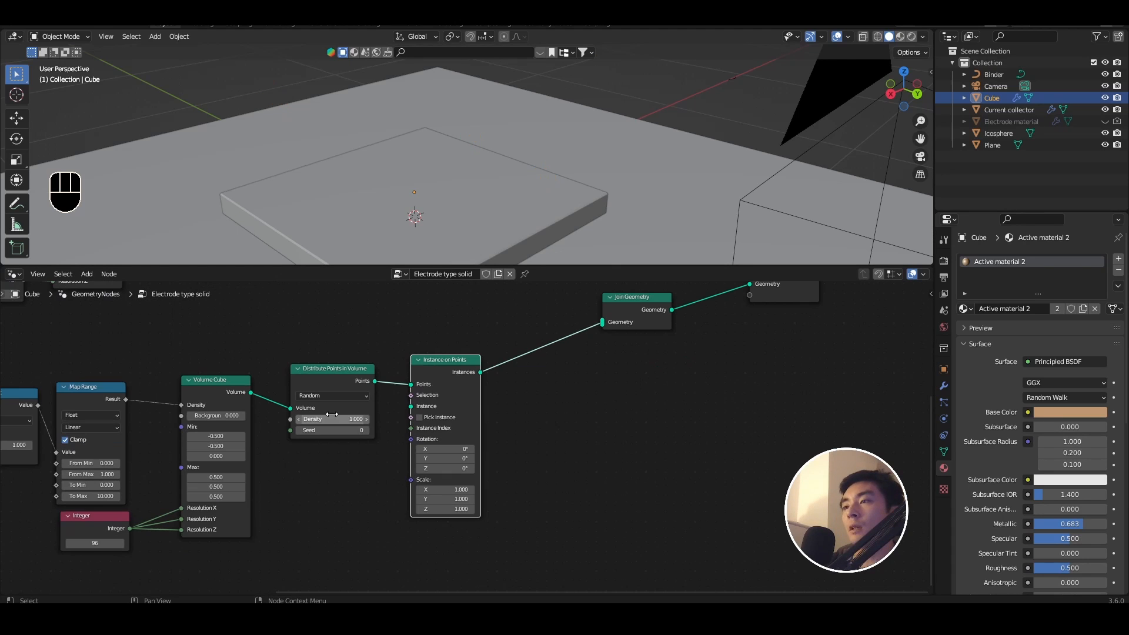
Set the volume point distribution's density to 103.3 and feed a Points node into the Instance input of Instance on Points.
click(332, 419)
drag(332, 419, 335, 418)
scroll(333, 420, down, 5)
middle_drag(391, 423, 482, 408)
scroll(482, 408, up, 6)
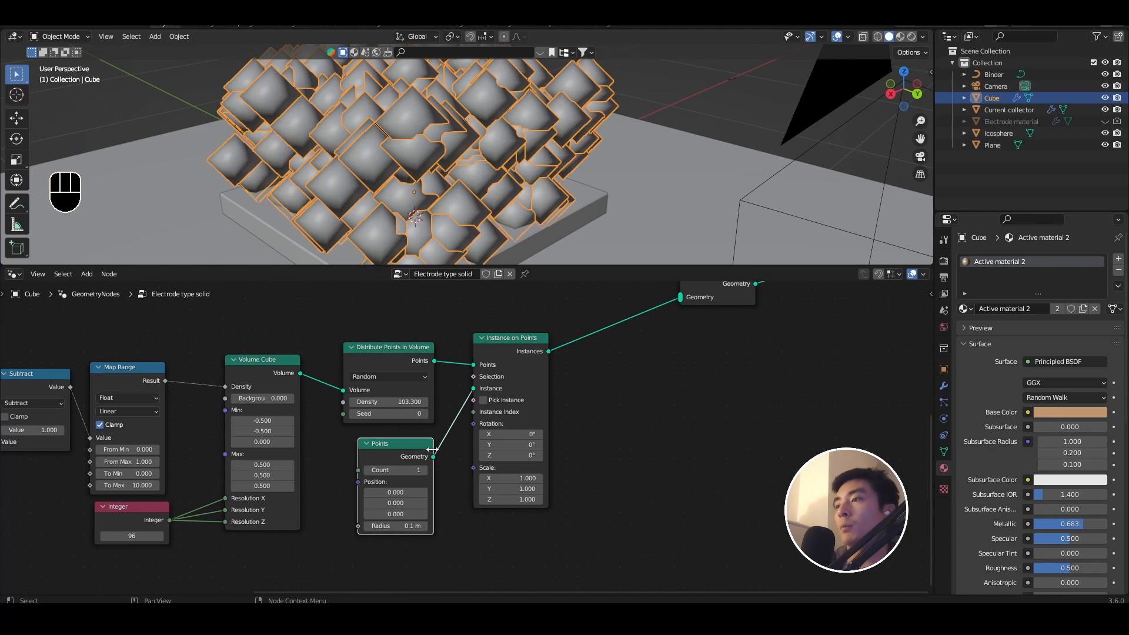
Set the Points node's radius to 0.01 m.
double_click(394, 526)
text(0.01)
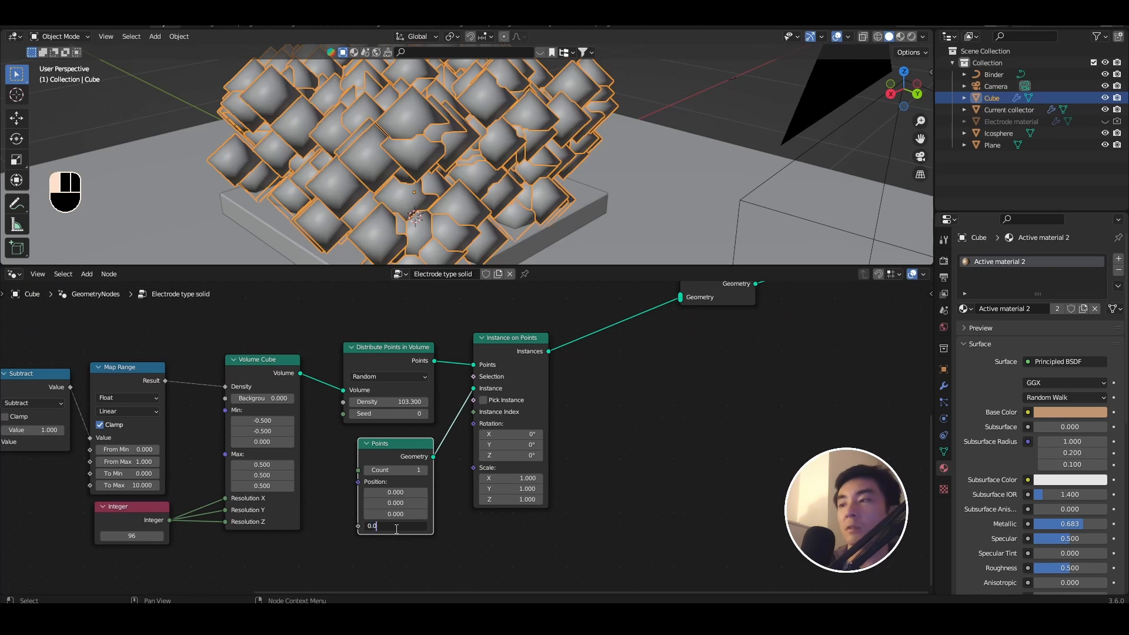
key(Return)
scroll(562, 436, down, 4)
middle_drag(561, 433, 501, 462)
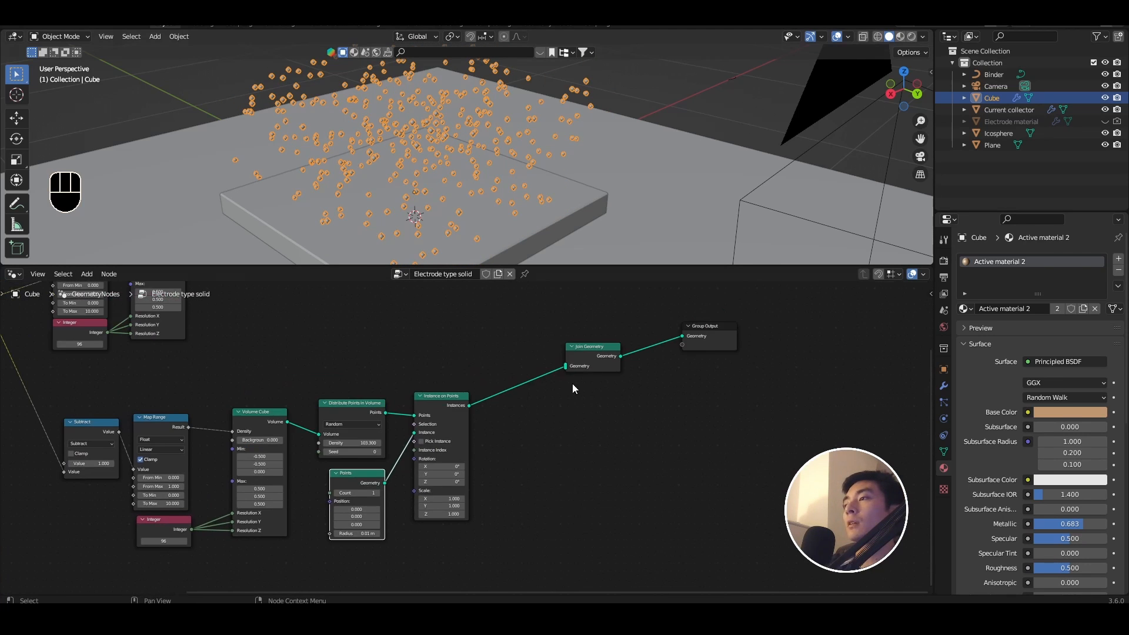
Raise the duplicated Map Range's To Max value to 87.2.
middle_drag(573, 383, 717, 338)
scroll(717, 338, up, 3)
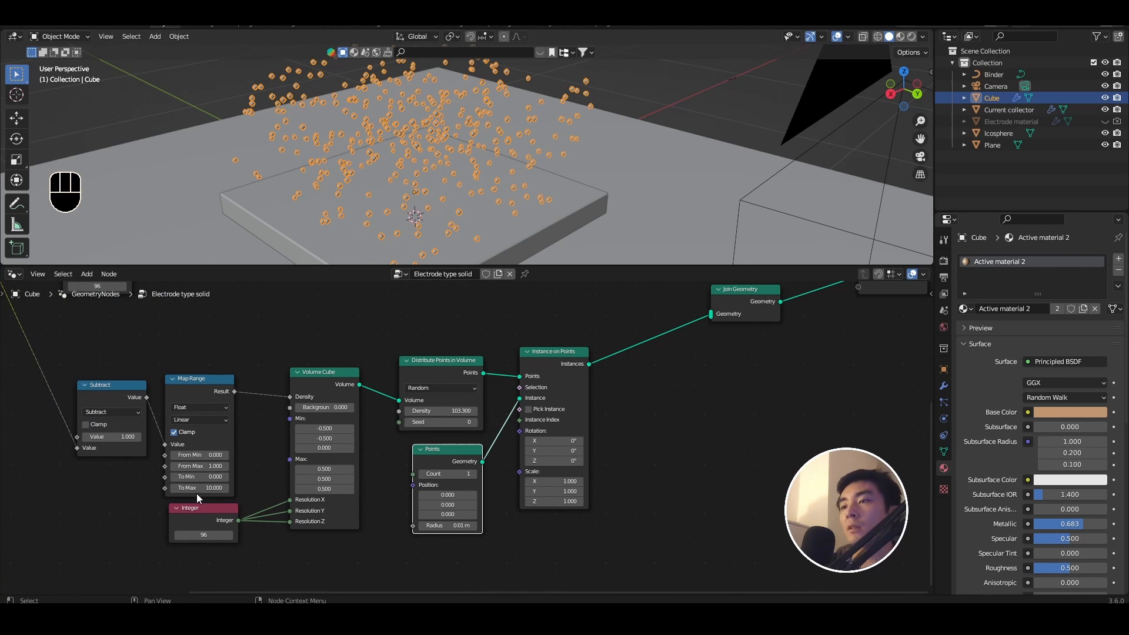
scroll(414, 405, up, 1)
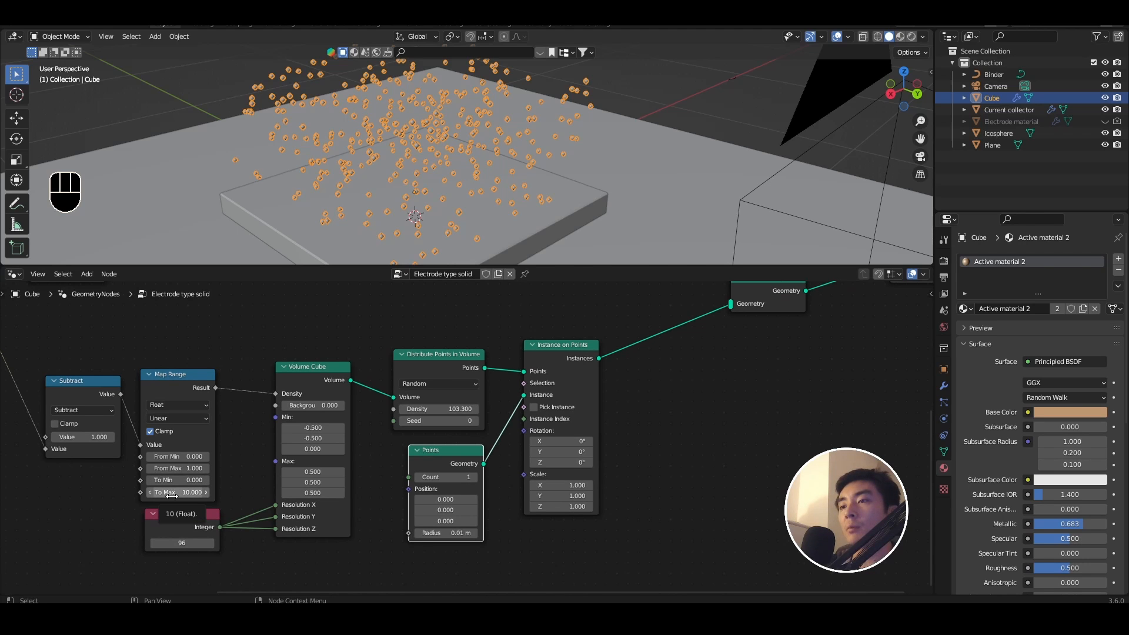
drag(170, 496, 247, 495)
scroll(450, 101, down, 4)
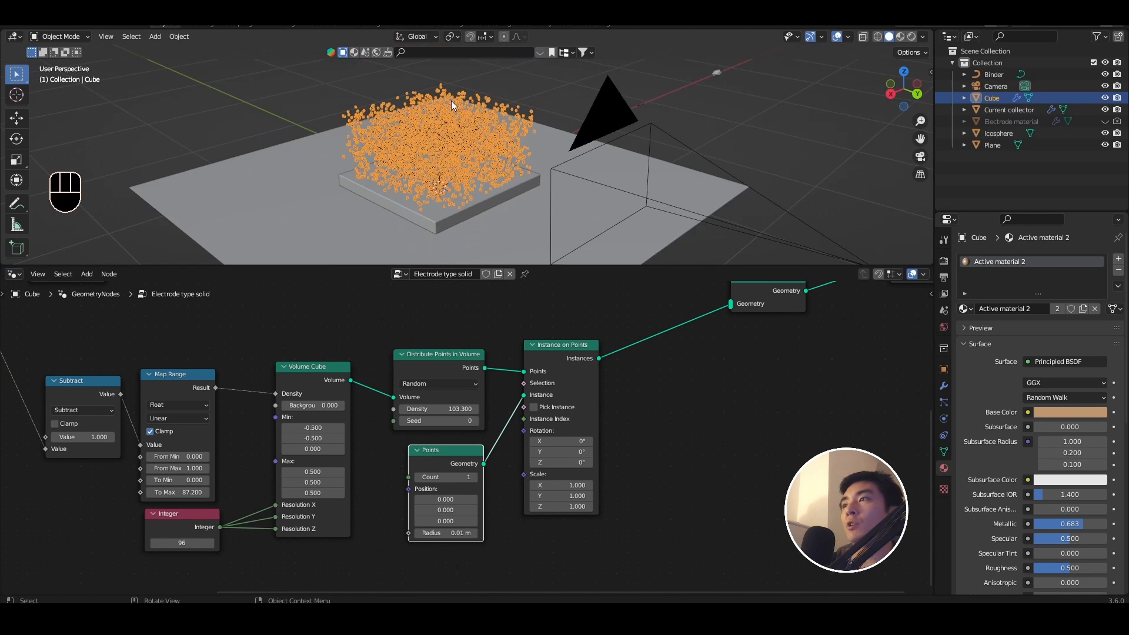
middle_drag(450, 100, 472, 193)
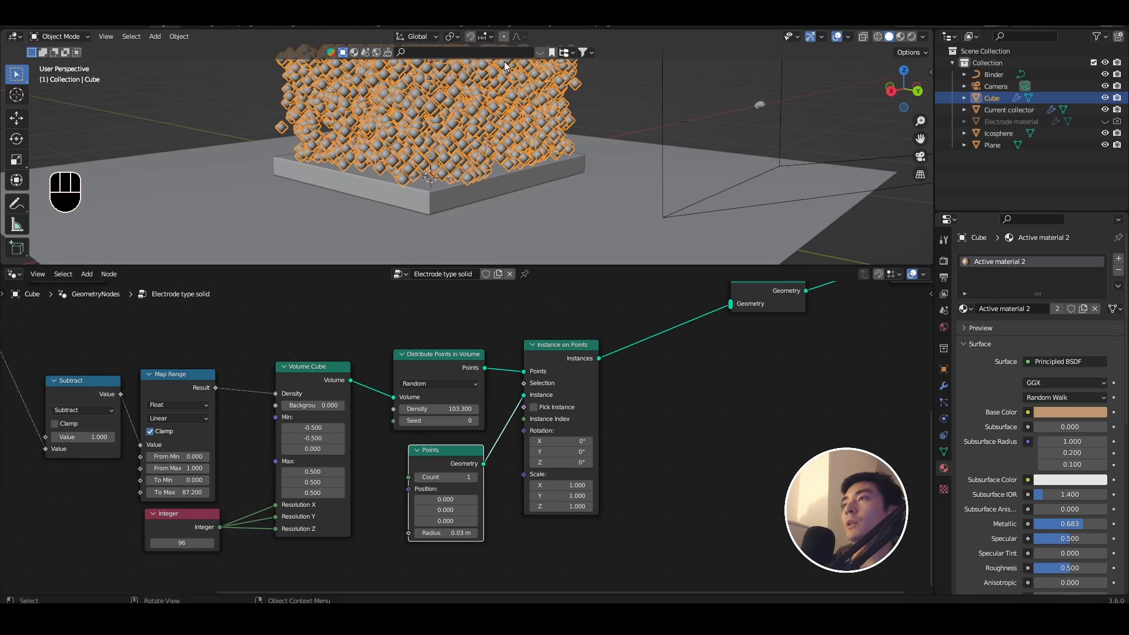
middle_drag(505, 135, 555, 231)
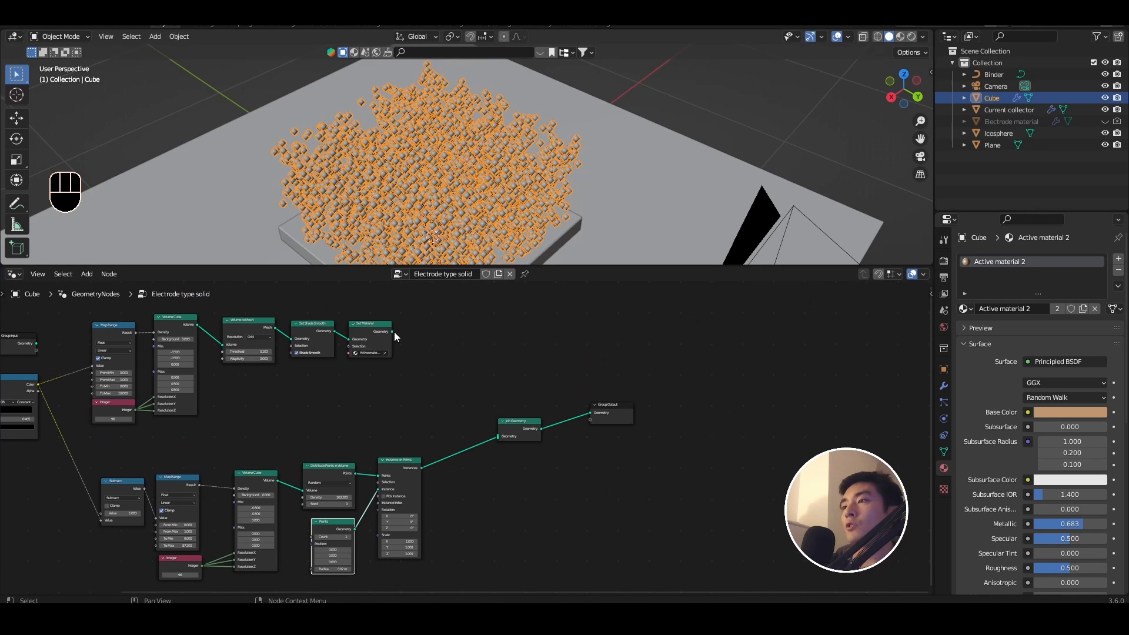
Reconnect the original branch's Set Material to Join Geometry and show the viewport in rendered shading.
drag(394, 332, 497, 436)
middle_drag(573, 221, 577, 205)
click(911, 37)
click(700, 135)
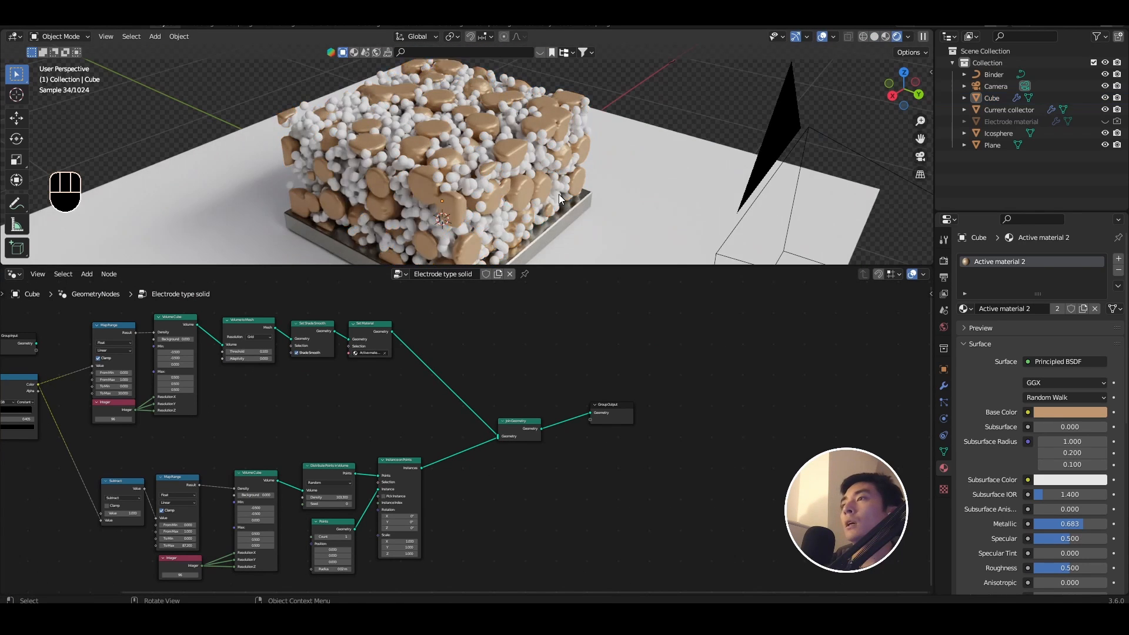
scroll(558, 194, up, 2)
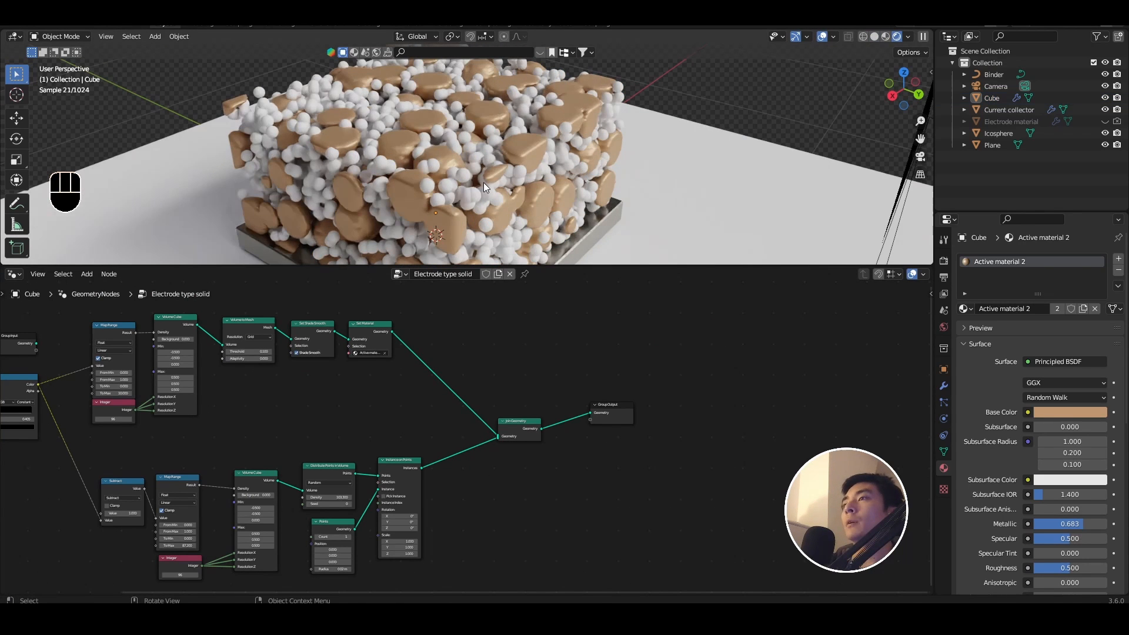
click(379, 213)
click(714, 82)
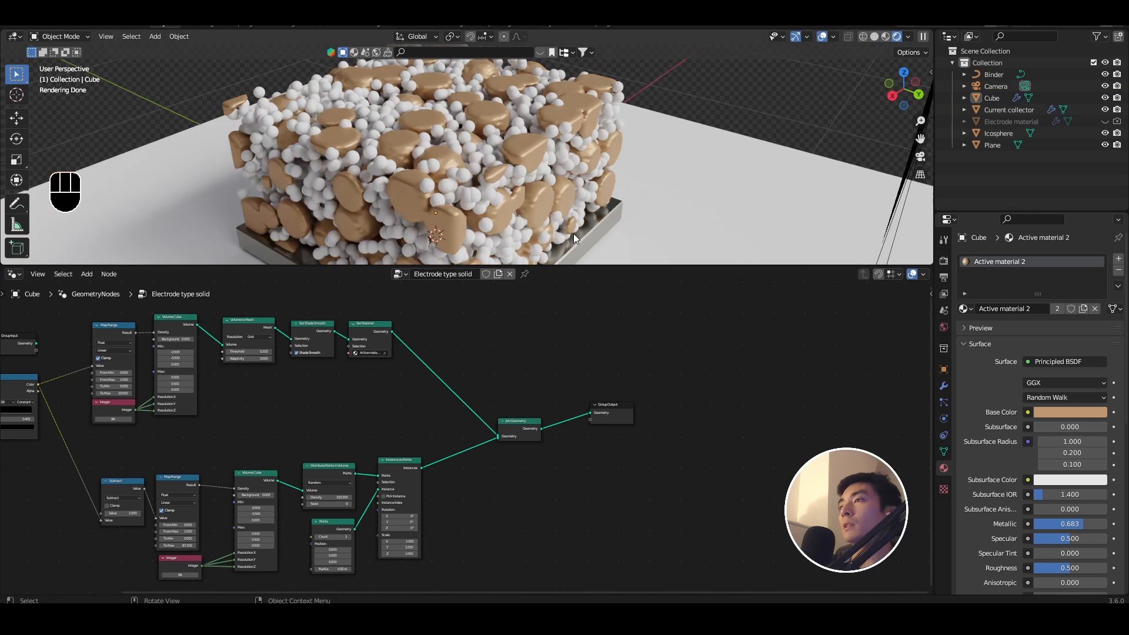
Reduce the Points node's radius to 0.01 m.
scroll(471, 514, up, 3)
click(361, 471)
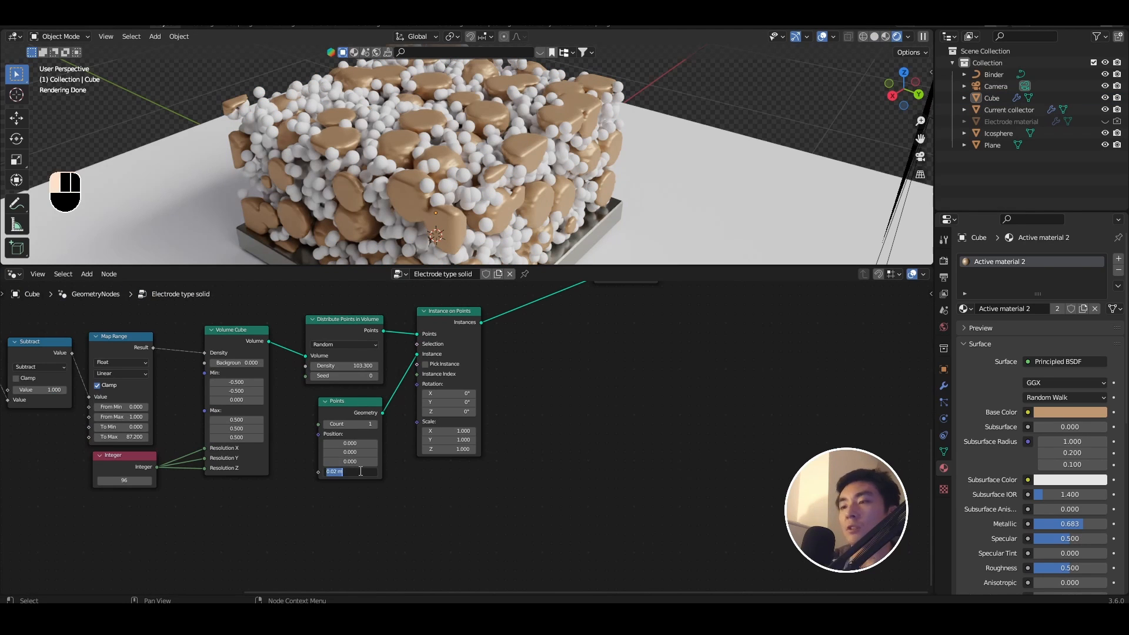
text(0.01)
key(Return)
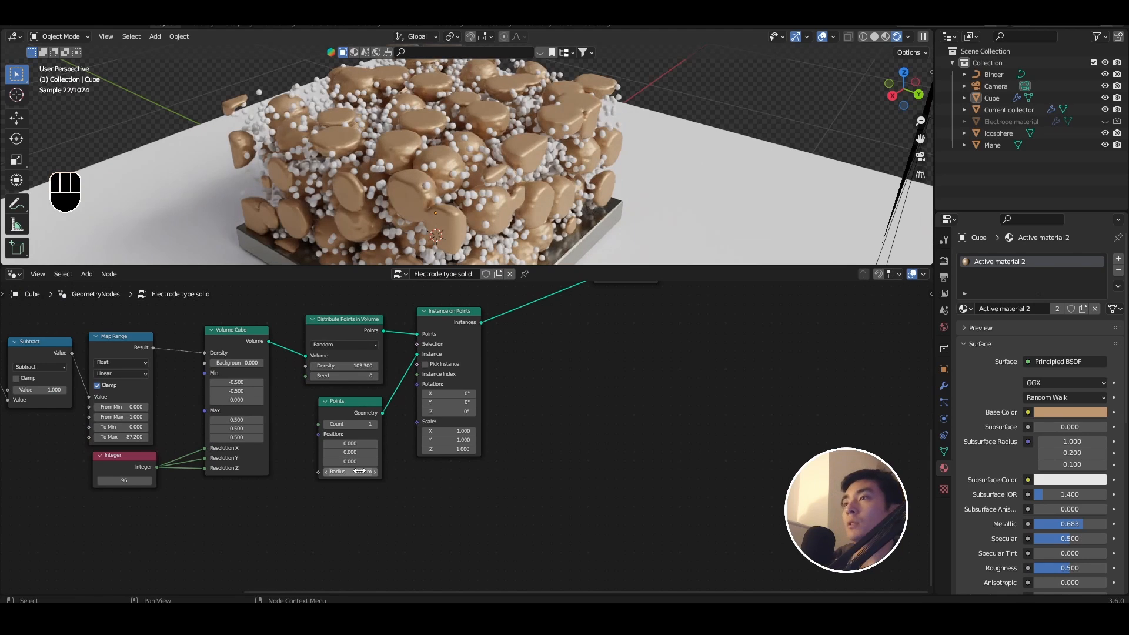
Increase the volume point distribution's density to 492.9 and the duplicated Map Range's To Max to 145.1.
scroll(365, 450, up, 2)
drag(318, 386, 454, 386)
middle_drag(318, 386, 502, 377)
drag(218, 466, 235, 466)
scroll(664, 117, down, 4)
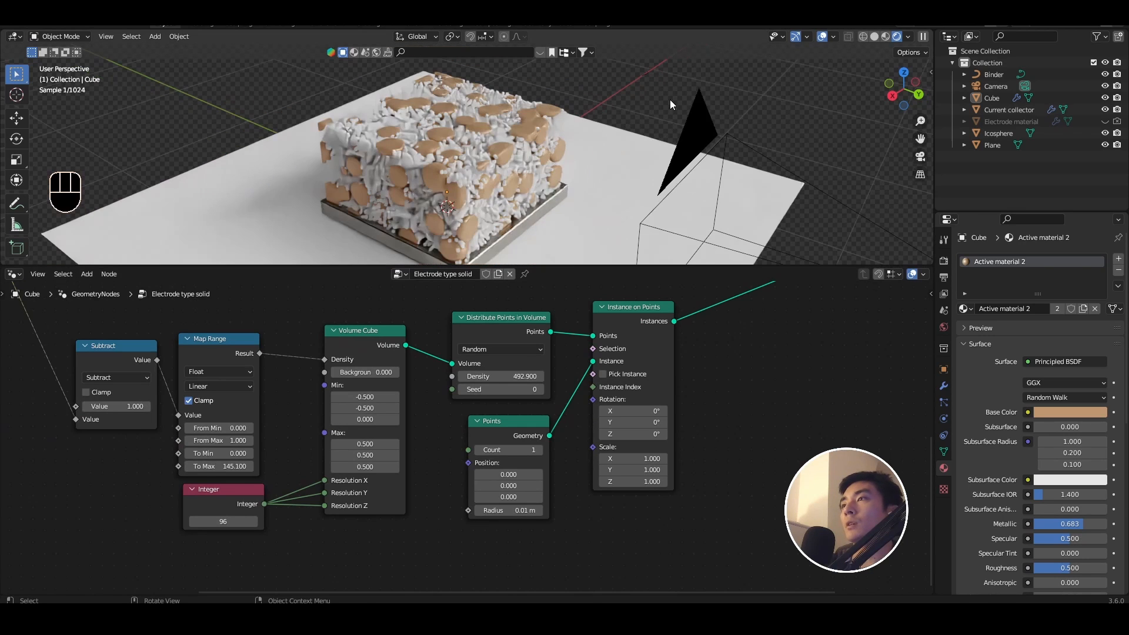
Insert a Set Material node between Points and Instance on Points.
key(shift+a)
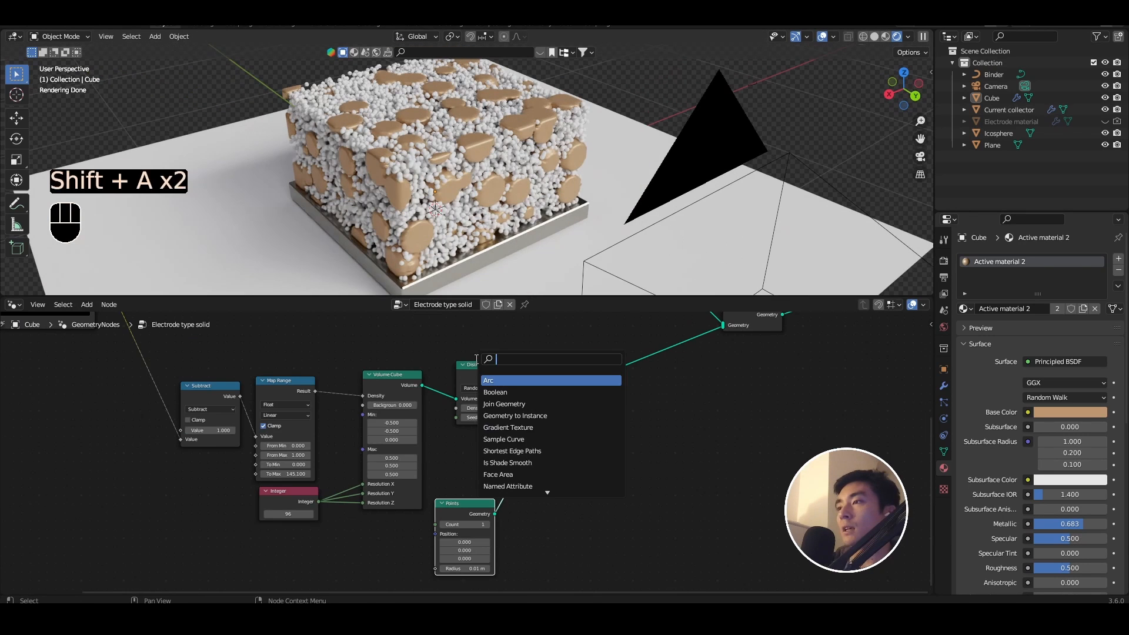
text(set ma)
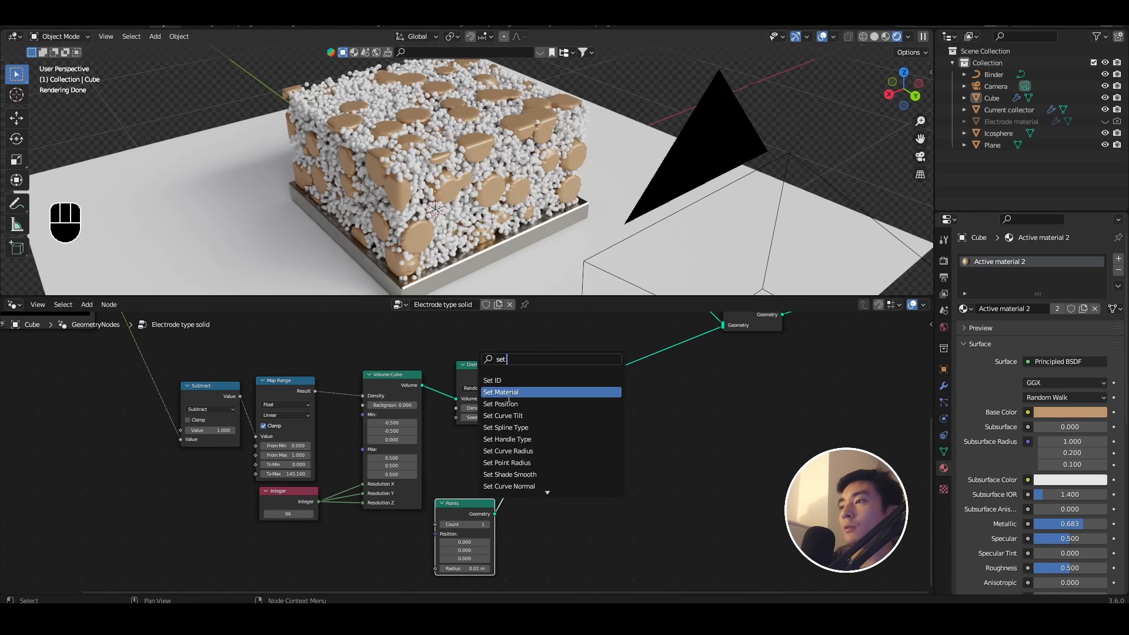
key(Return)
click(469, 496)
Add a second material slot to the cube with a new material named Filler particles.
scroll(505, 493, up, 4)
click(1118, 259)
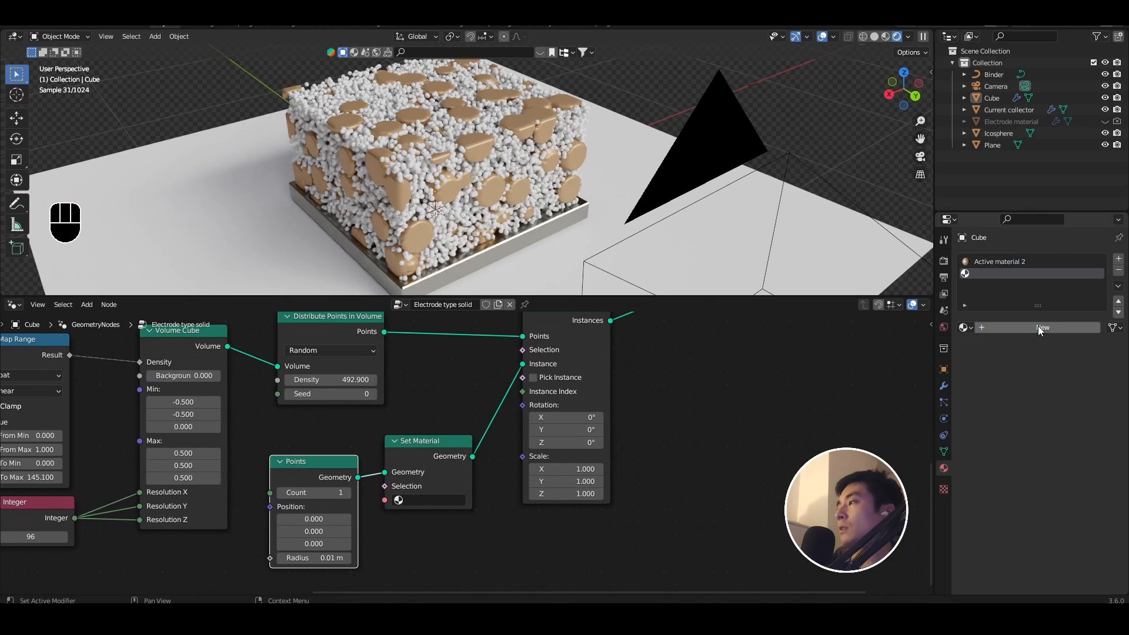
click(1038, 326)
double_click(1033, 327)
text(Fille)
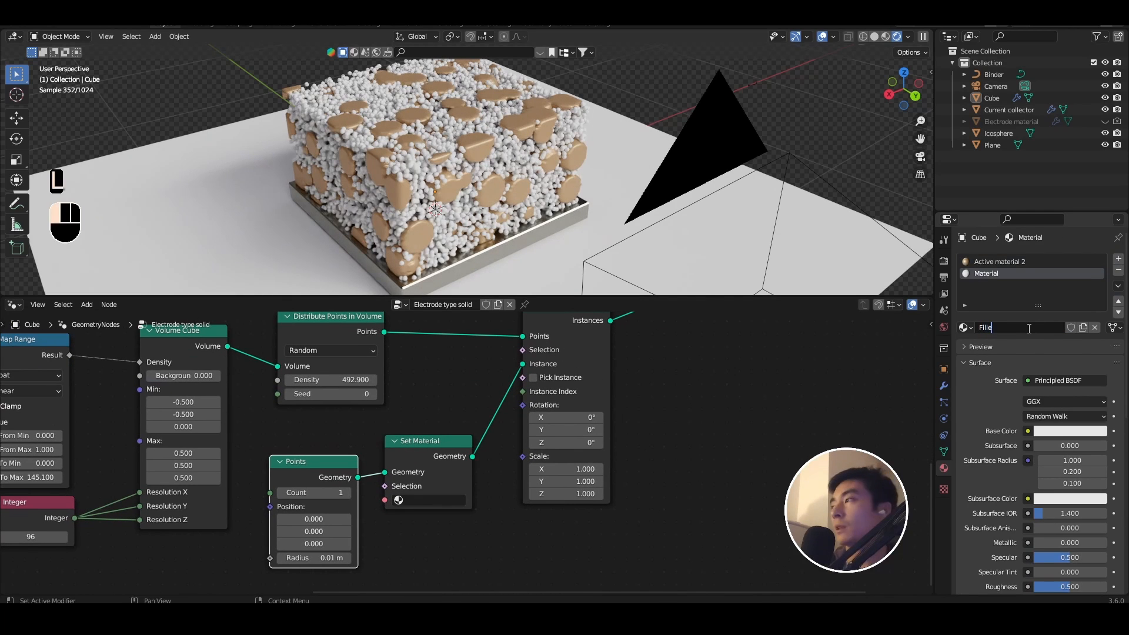
text(r particles)
key(Return)
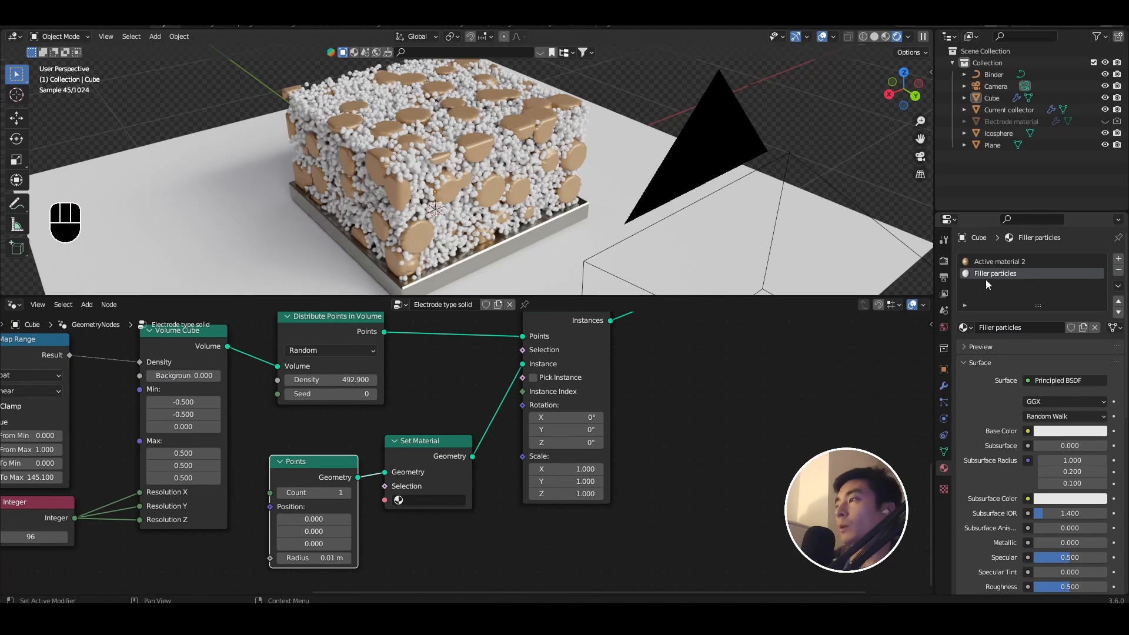
Make the Filler particles base color black and assign that material in the new Set Material node.
click(1074, 429)
drag(1097, 295, 1098, 346)
click(408, 497)
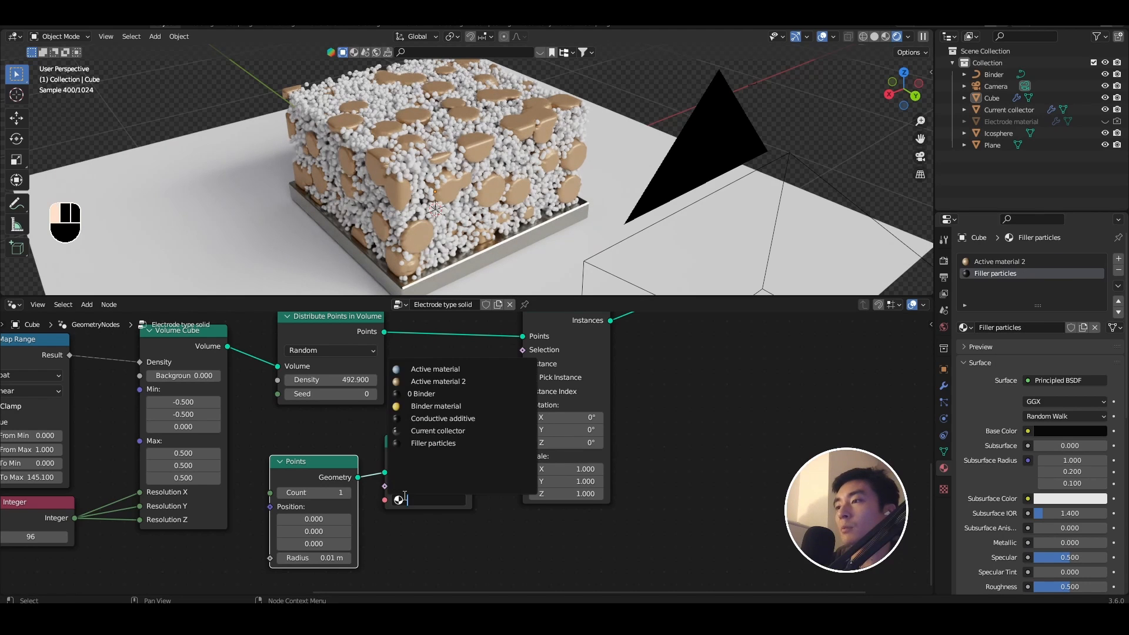
click(434, 444)
scroll(553, 166, up, 1)
scroll(553, 166, down, 2)
middle_drag(509, 171, 521, 185)
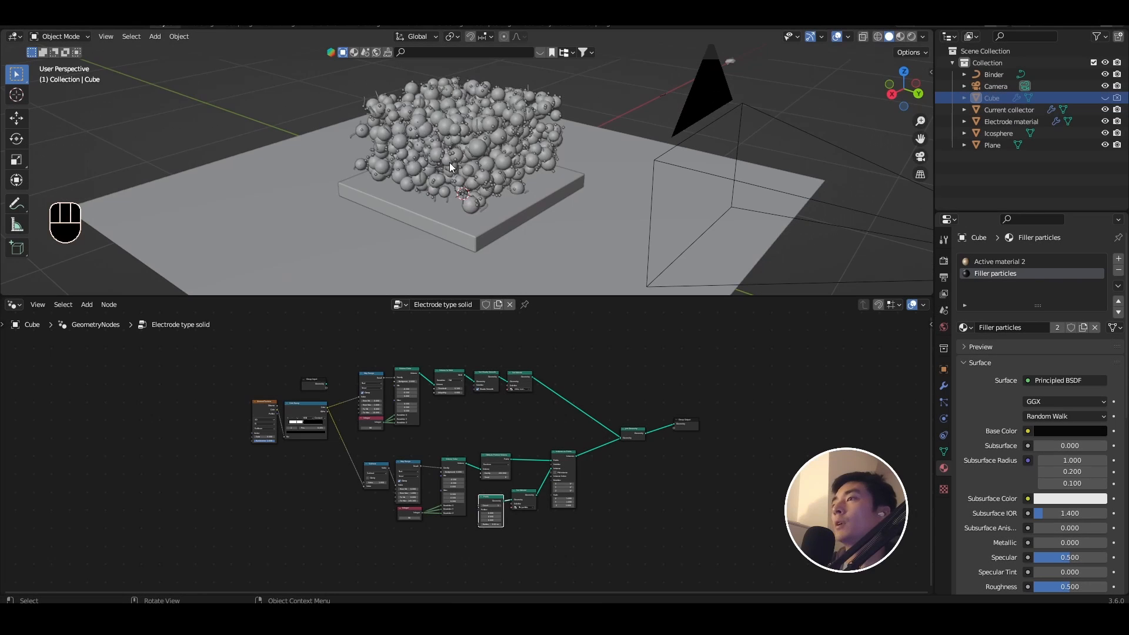
Select the Electrode material object and hide the viewport overlays.
click(469, 154)
scroll(489, 436, down, 5)
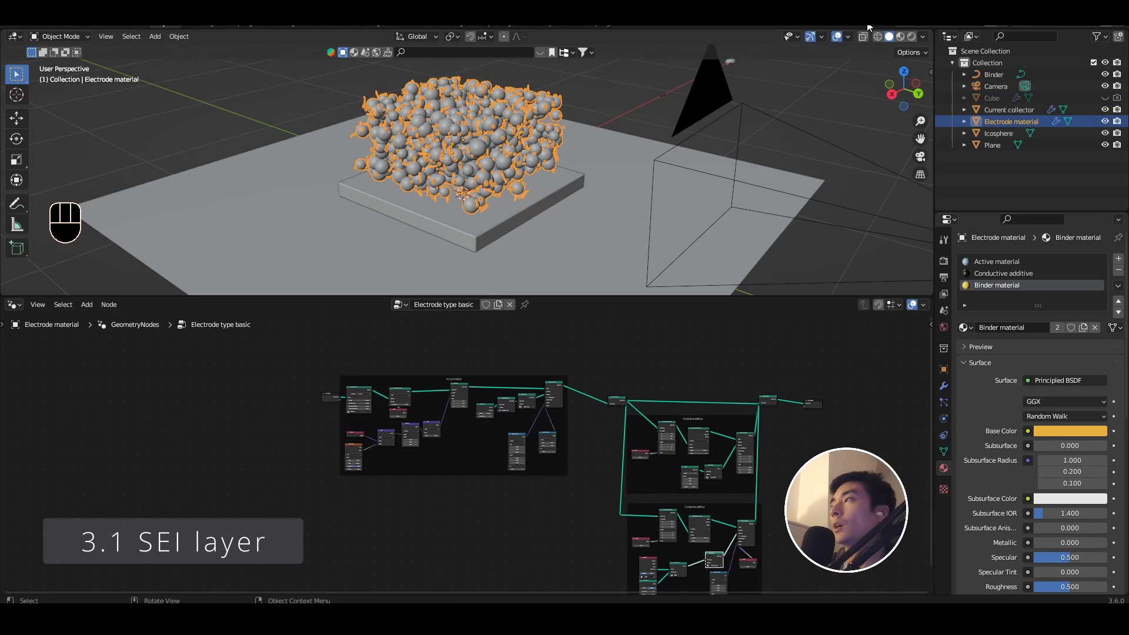
click(837, 37)
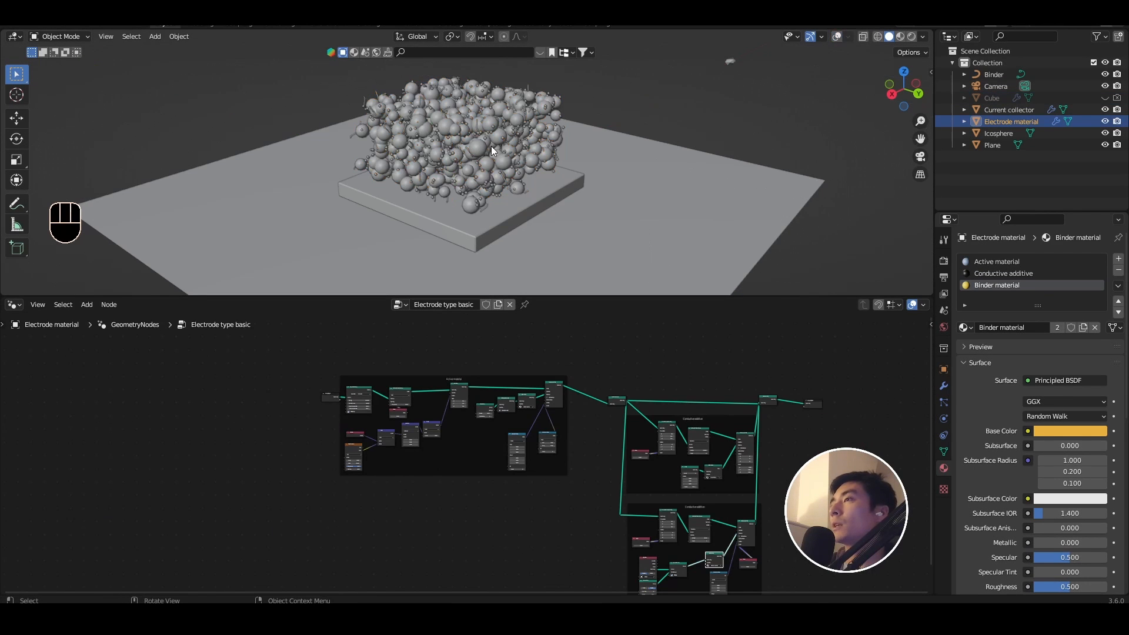
Move the Group Output node of the Electrode type basic tree farther away from Join Geometry to make room.
middle_drag(488, 147, 489, 172)
scroll(630, 502, down, 4)
middle_drag(645, 506, 370, 477)
scroll(493, 389, up, 1)
middle_drag(494, 388, 461, 412)
scroll(460, 413, up, 3)
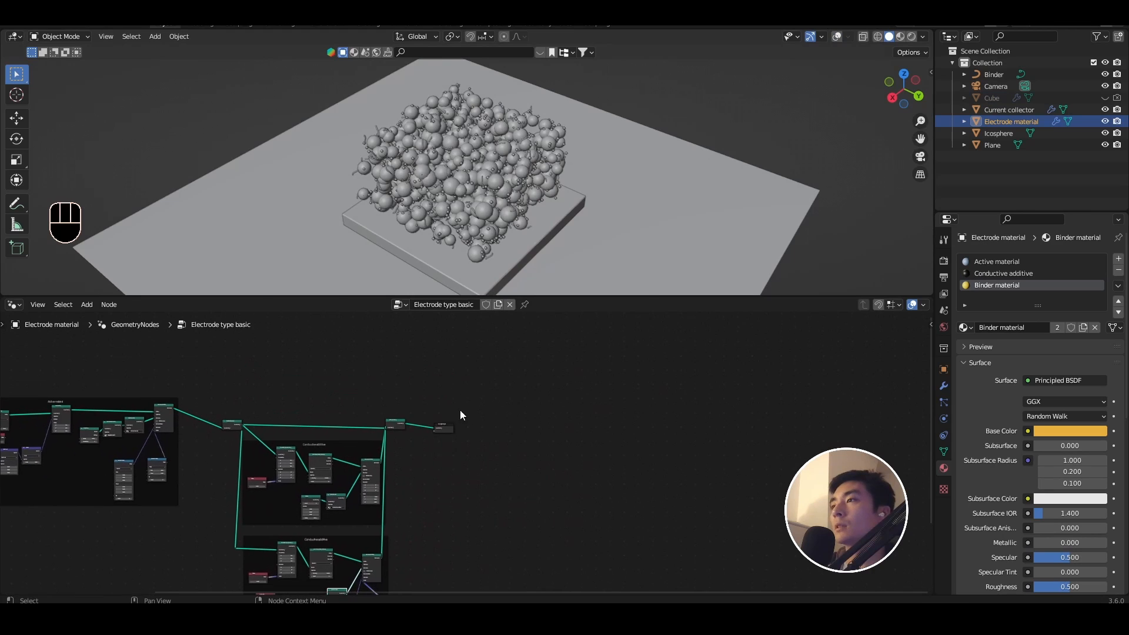
drag(444, 425, 540, 423)
Examine the electrode's particles from several sides and the node branches between Realize Instances and Group Output.
scroll(494, 243, up, 1)
middle_drag(492, 244, 393, 185)
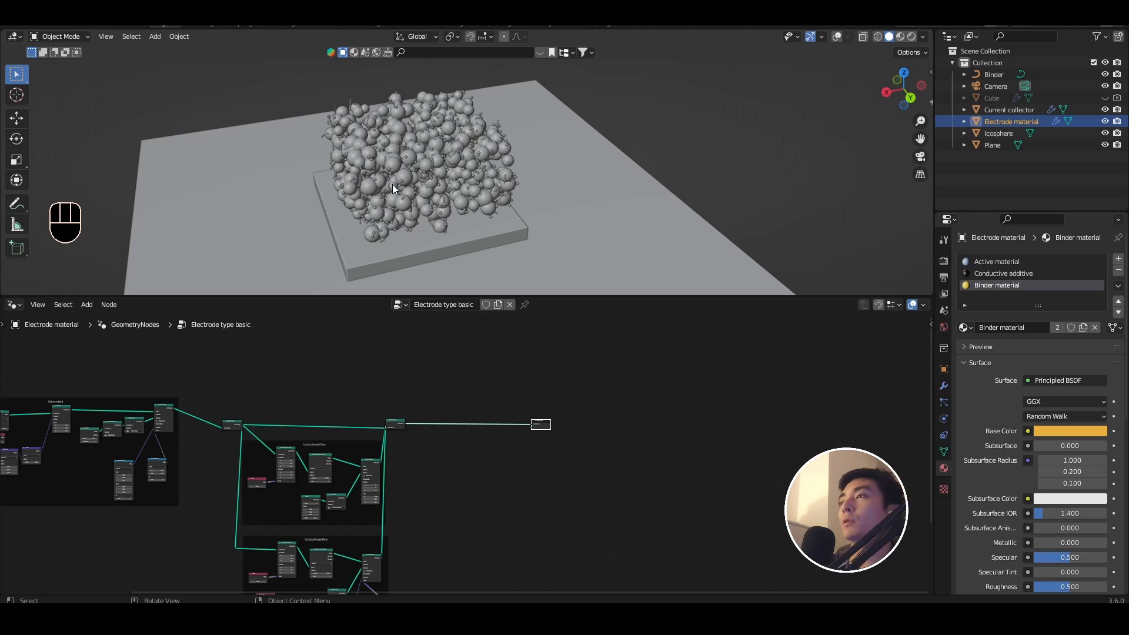
scroll(470, 235, up, 2)
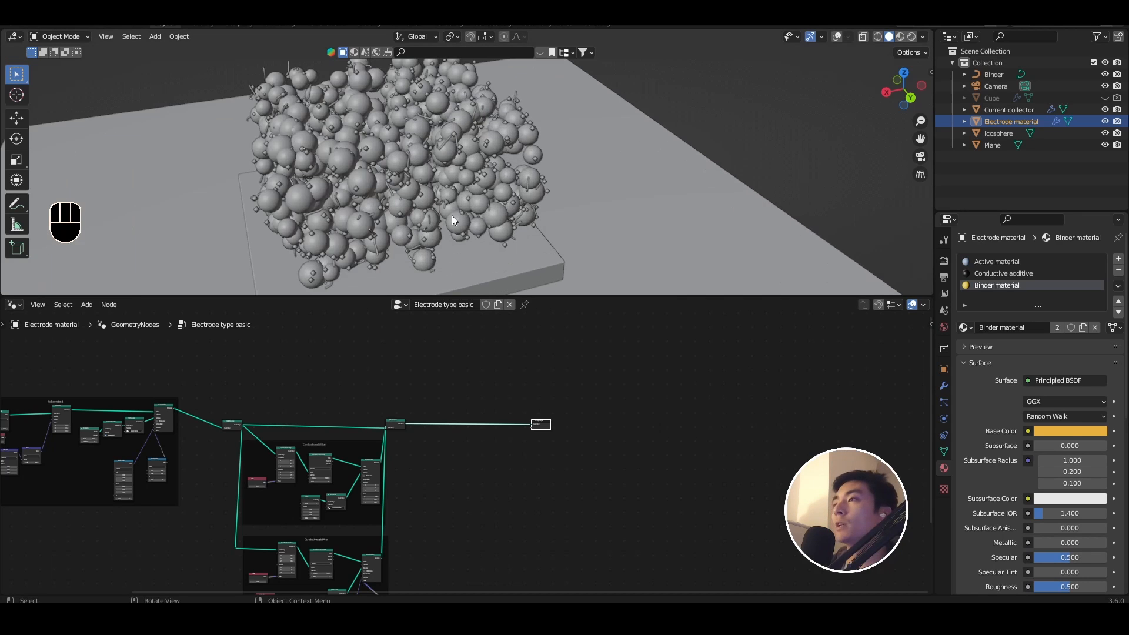
shift+middle_drag(451, 215, 351, 160)
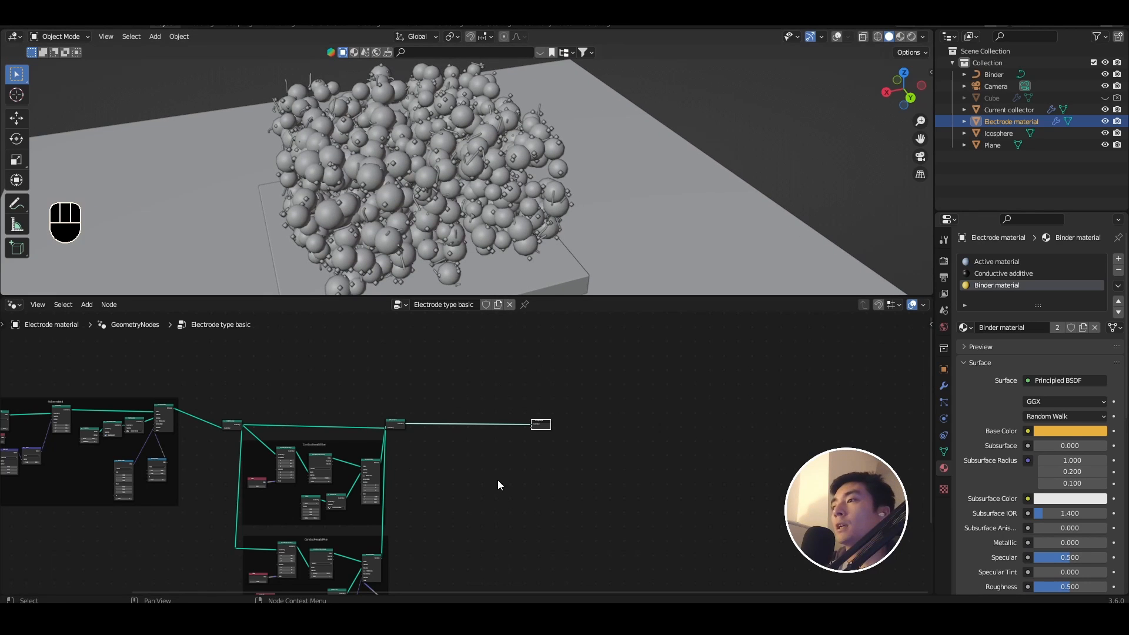
scroll(497, 480, up, 5)
middle_drag(474, 480, 402, 524)
middle_drag(357, 185, 440, 171)
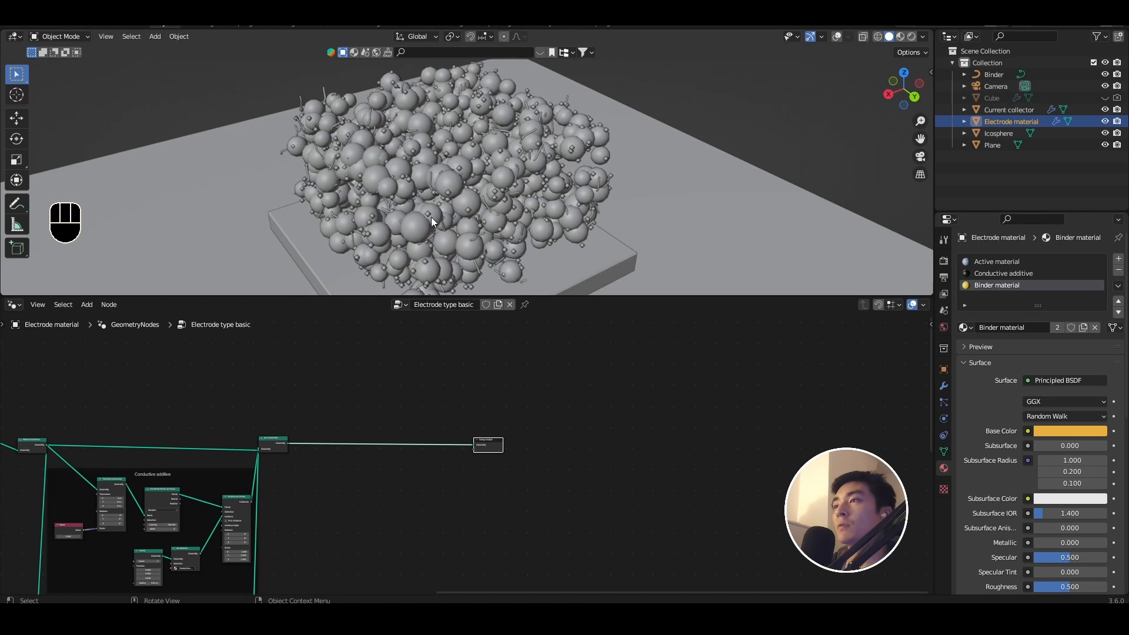
middle_drag(488, 484, 209, 454)
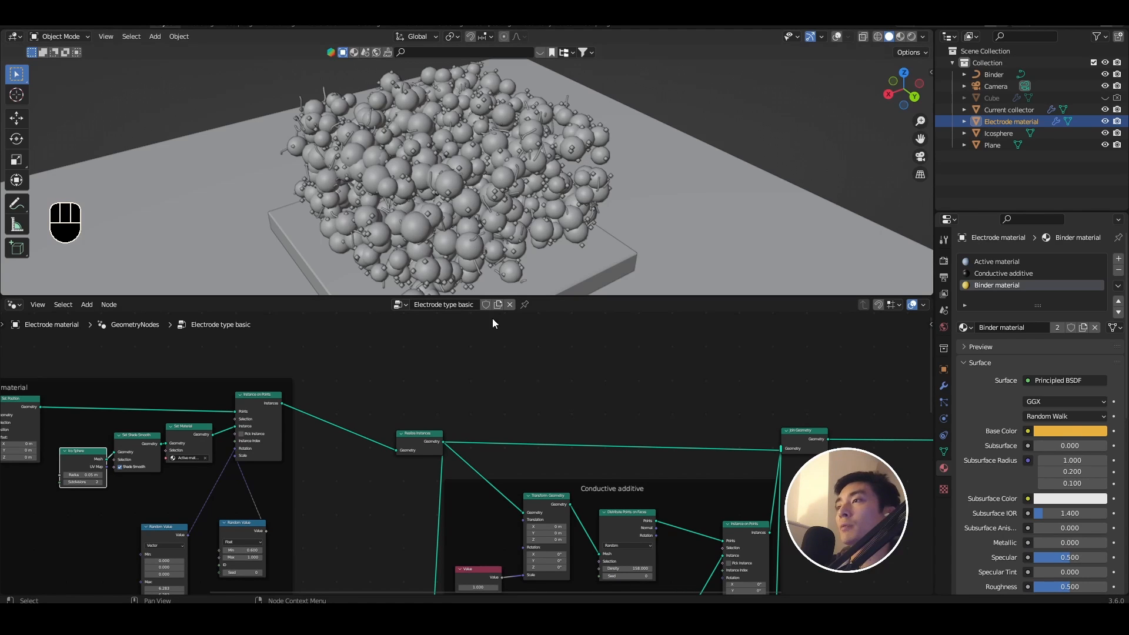
Branch a Mesh to Volume node off the Realize Instances geometry output and place it above the Conductive additive frame.
scroll(629, 475, down, 4)
middle_drag(664, 478, 358, 488)
drag(231, 485, 313, 422)
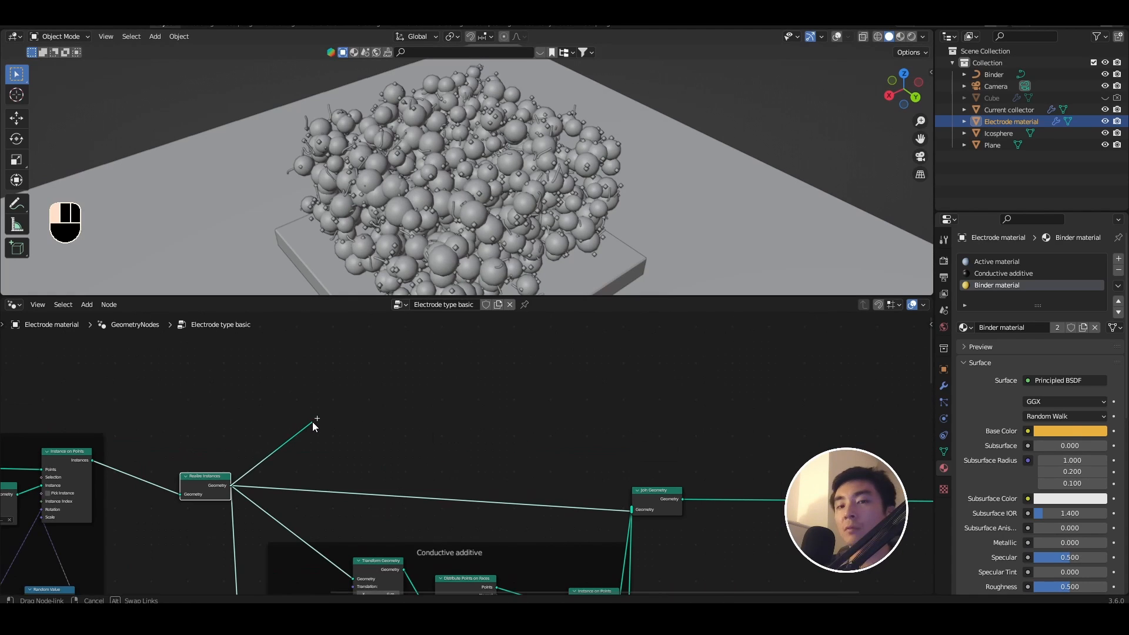
text(mesh to volume)
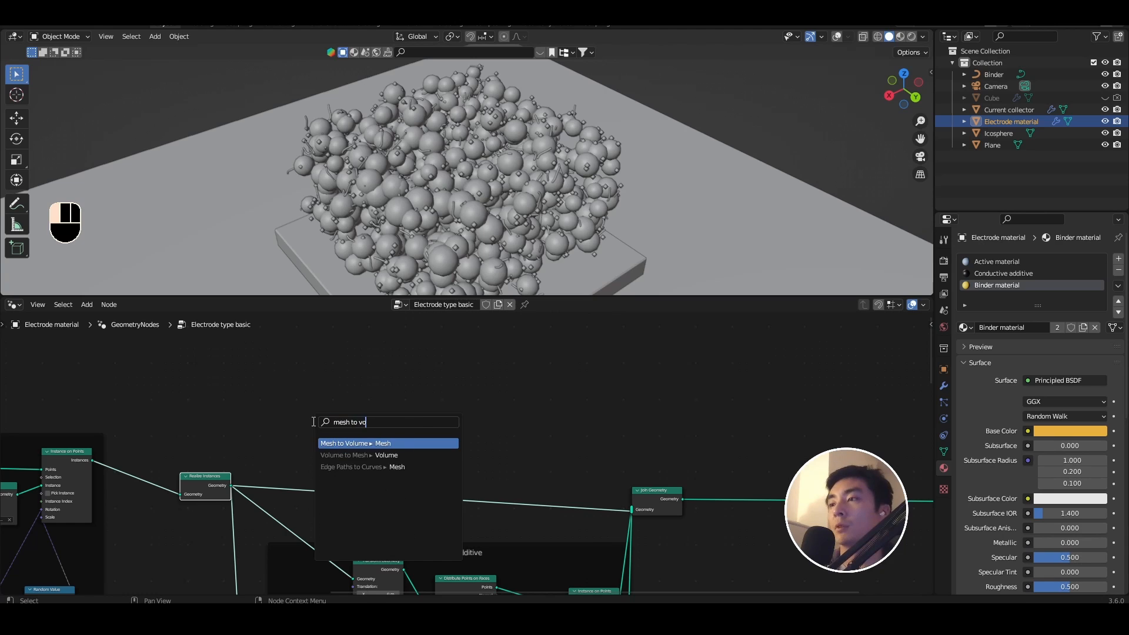
key(Return)
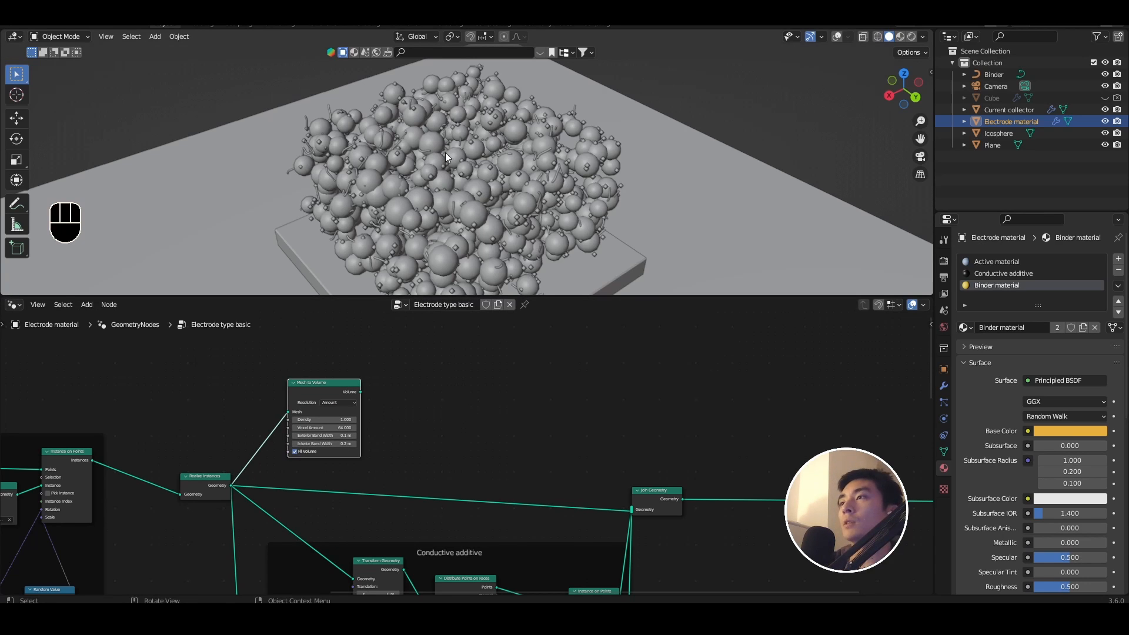
scroll(446, 154, down, 1)
shift+middle_drag(460, 182, 464, 104)
shift+middle_drag(445, 148, 413, 179)
drag(306, 379, 293, 381)
scroll(352, 400, up, 1)
middle_drag(352, 401, 285, 406)
click(293, 406)
Add a Volume to Mesh node after Mesh to Volume and connect its mesh output to Join Geometry.
drag(280, 401, 325, 405)
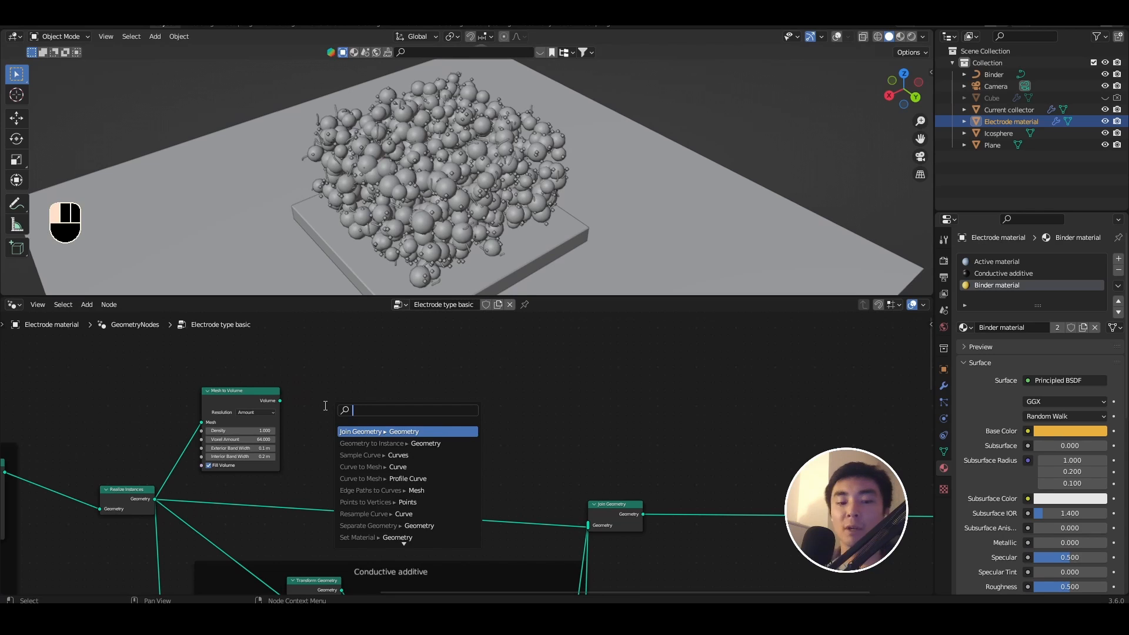
text(vol)
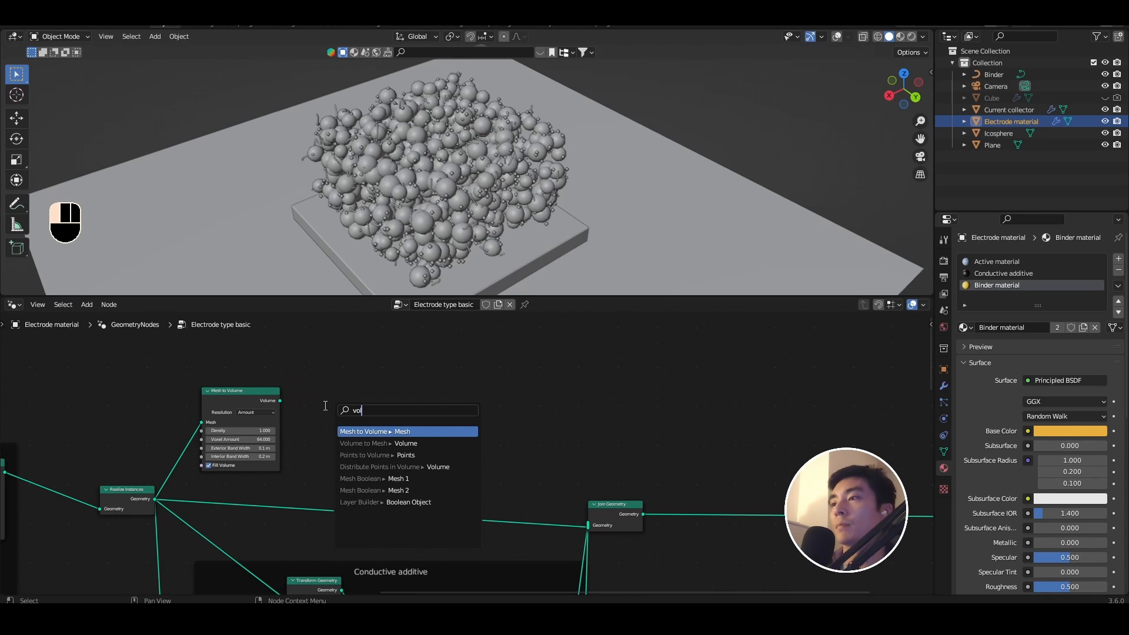
click(376, 443)
drag(374, 393, 588, 524)
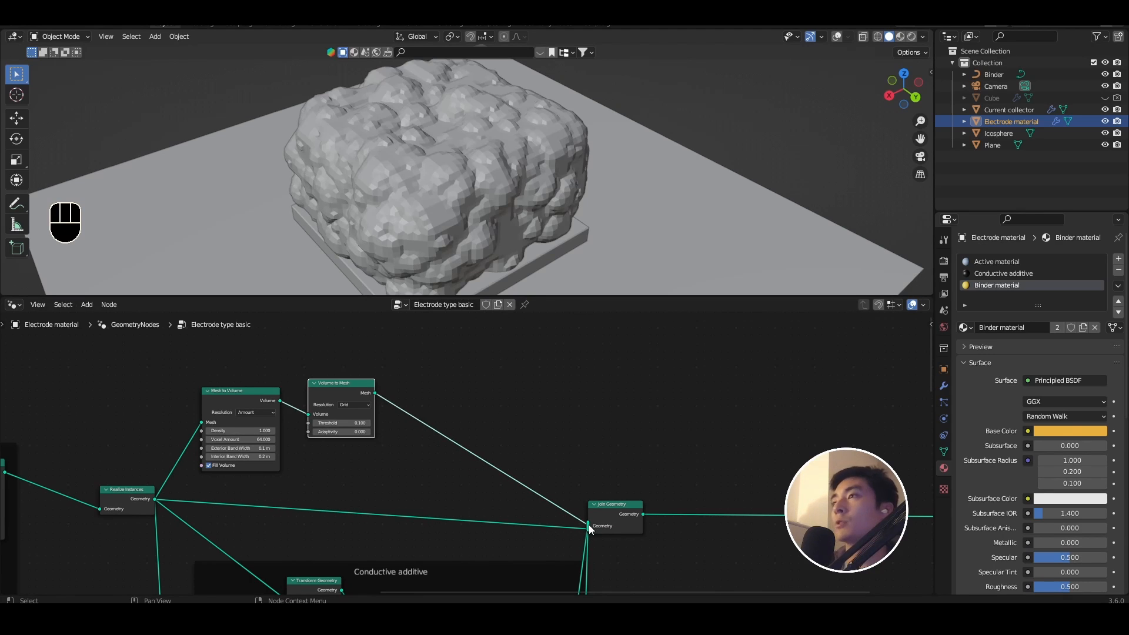
scroll(566, 163, down, 4)
scroll(576, 150, up, 4)
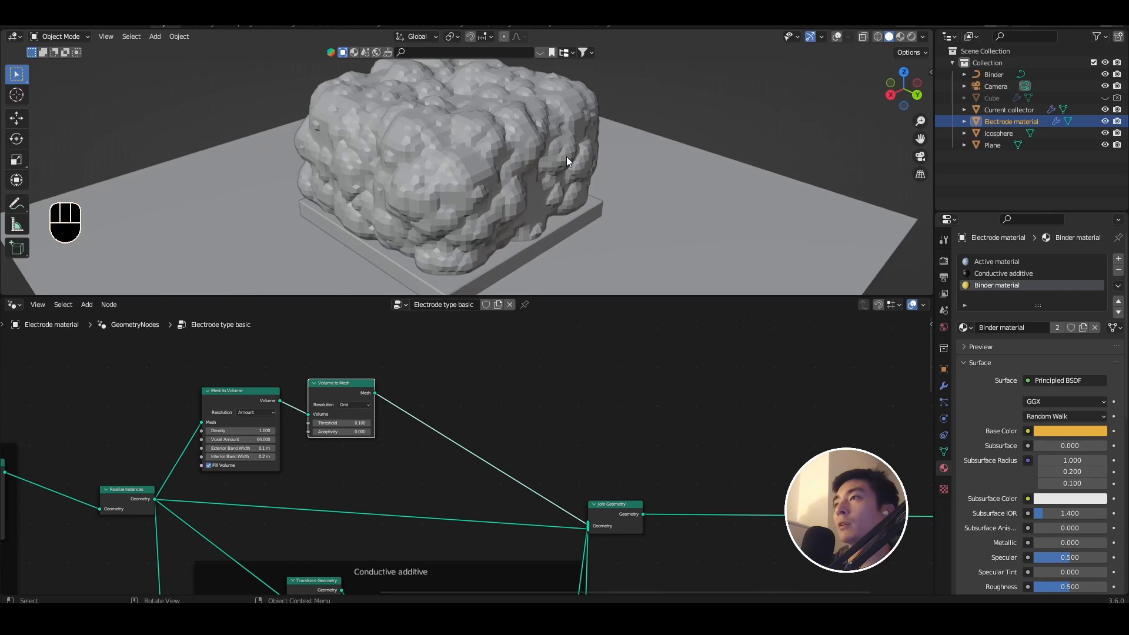
Set the Mesh to Volume node's Exterior Band Width to 0.01 m.
scroll(312, 455, up, 2)
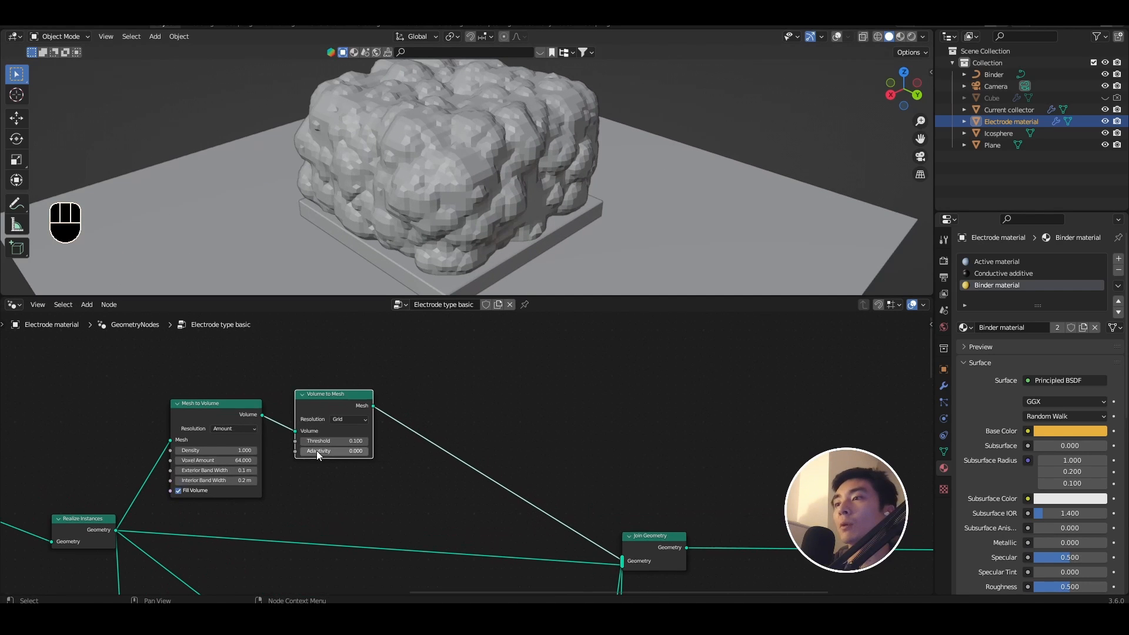
click(241, 471)
text(0.01)
key(Return)
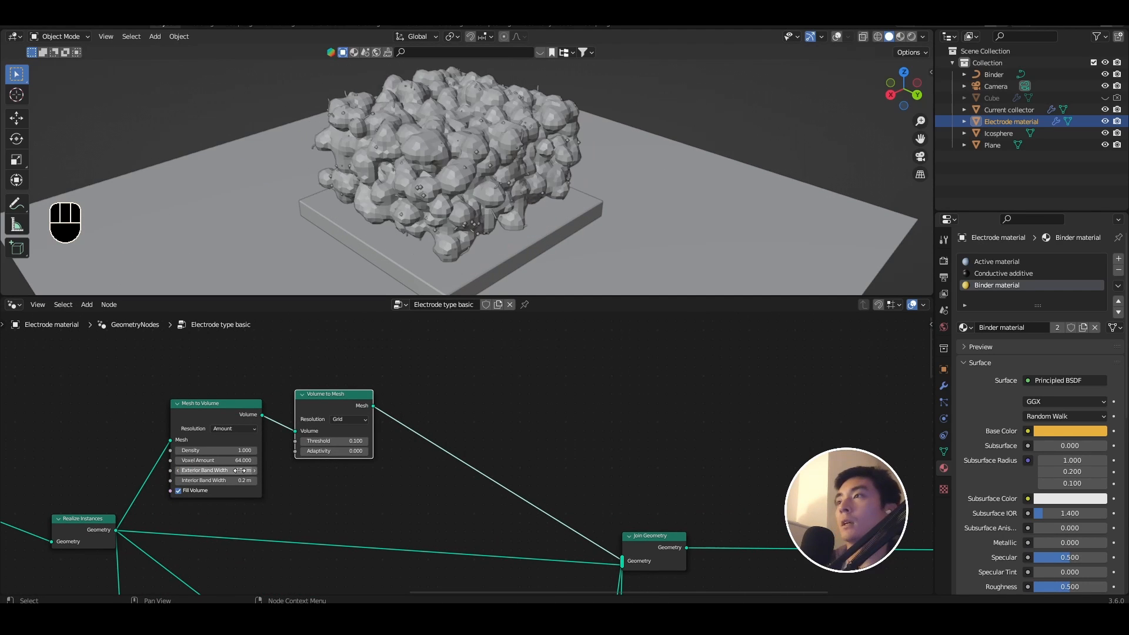
Insert a Set Shade Smooth node between Volume to Mesh and Join Geometry.
key(shift+a)
text(set sh)
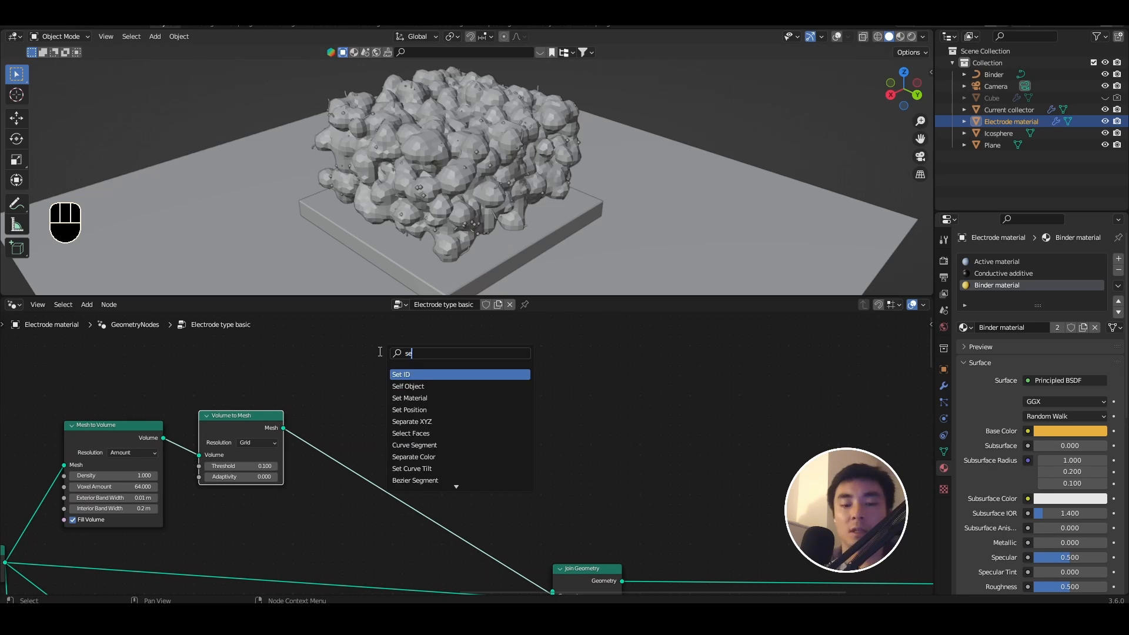
key(Return)
click(358, 438)
middle_drag(480, 120, 530, 148)
scroll(532, 150, up, 3)
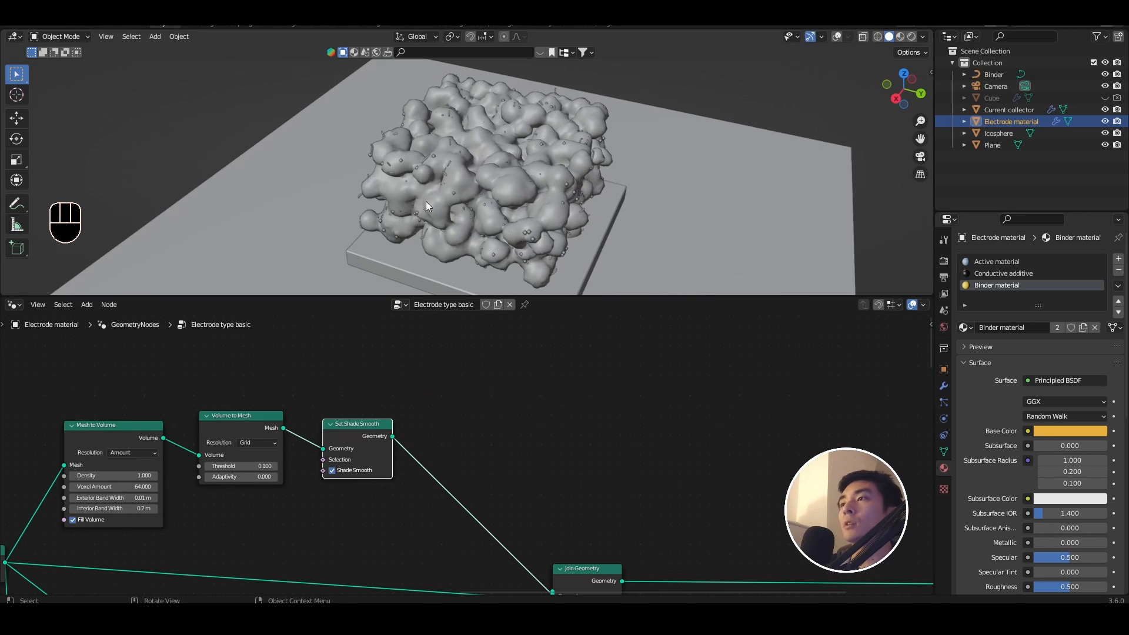
middle_drag(541, 217, 511, 271)
scroll(461, 425, down, 2)
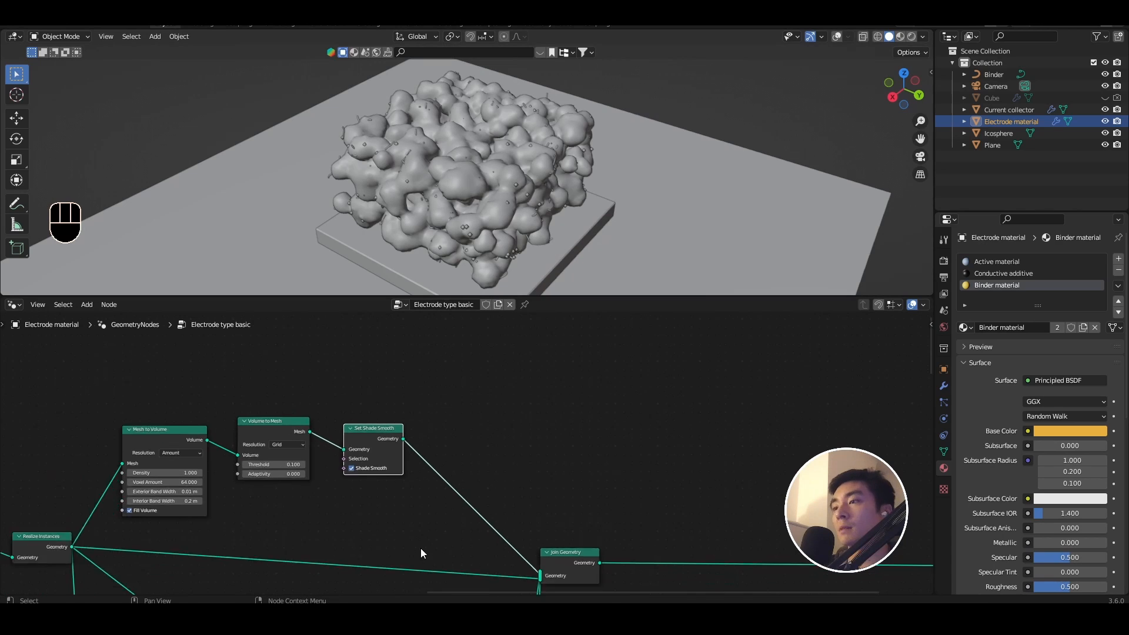
Insert a Set Material node between Set Shade Smooth and Join Geometry and space out the two nodes.
middle_drag(389, 497, 389, 494)
key(shift+a)
text(sset)
click(461, 386)
click(465, 477)
drag(387, 429, 377, 418)
drag(446, 451, 433, 434)
Add a material slot to the Electrode material object with a new material named SEI.
click(1118, 259)
click(1044, 328)
double_click(1044, 328)
text(SE)
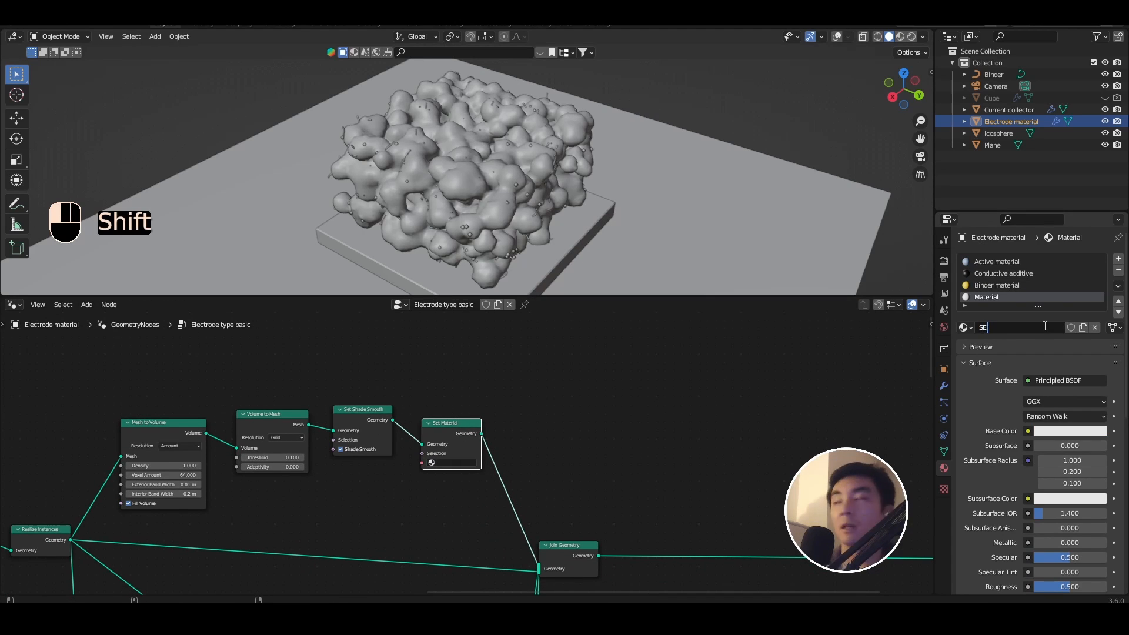
text(I)
key(Return)
Set the SEI material's transmission to 1.000 and its roughness to 0.400.
scroll(1044, 326, down, 9)
drag(1048, 492, 1112, 493)
scroll(1083, 403, up, 3)
click(1072, 446)
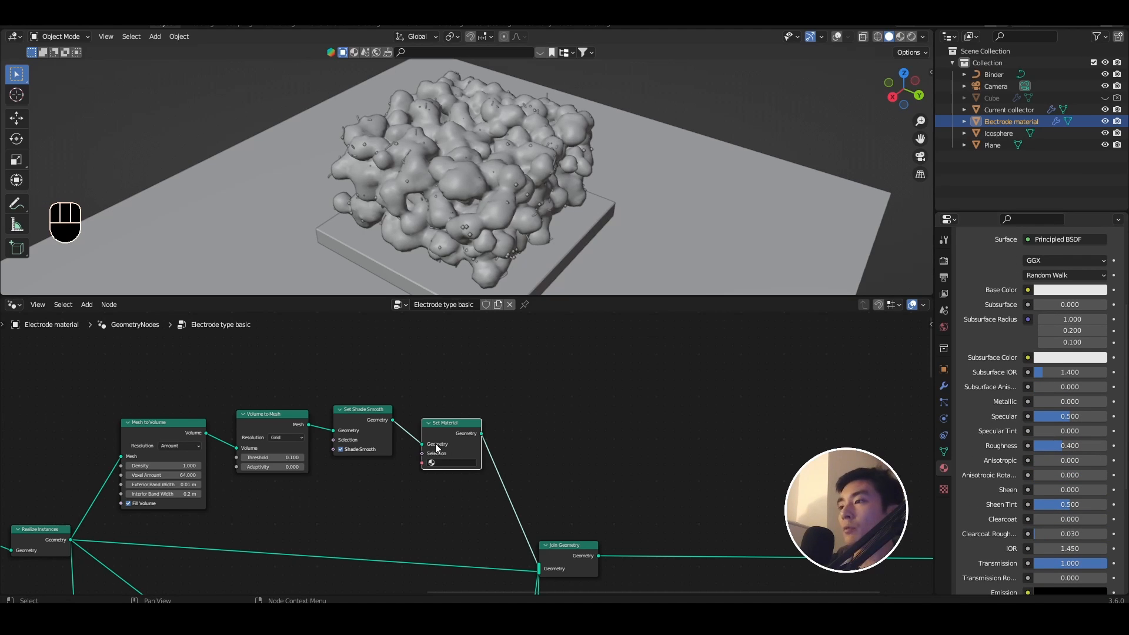
Assign the SEI material in the new Set Material node and switch the viewport to rendered shading.
click(449, 462)
click(455, 530)
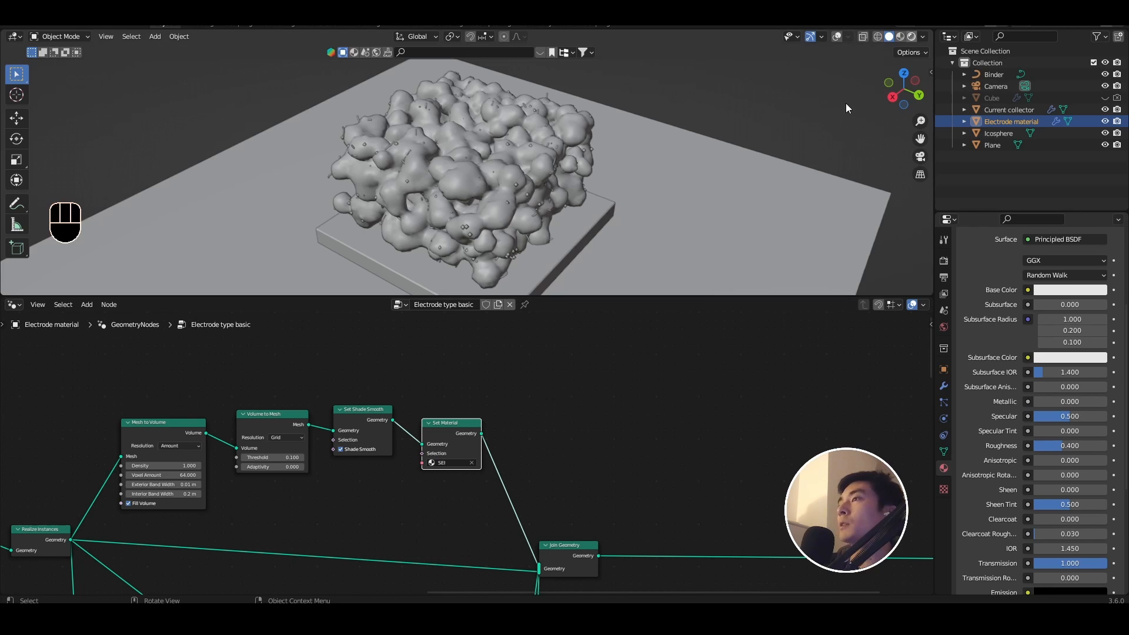
click(911, 37)
scroll(634, 167, up, 5)
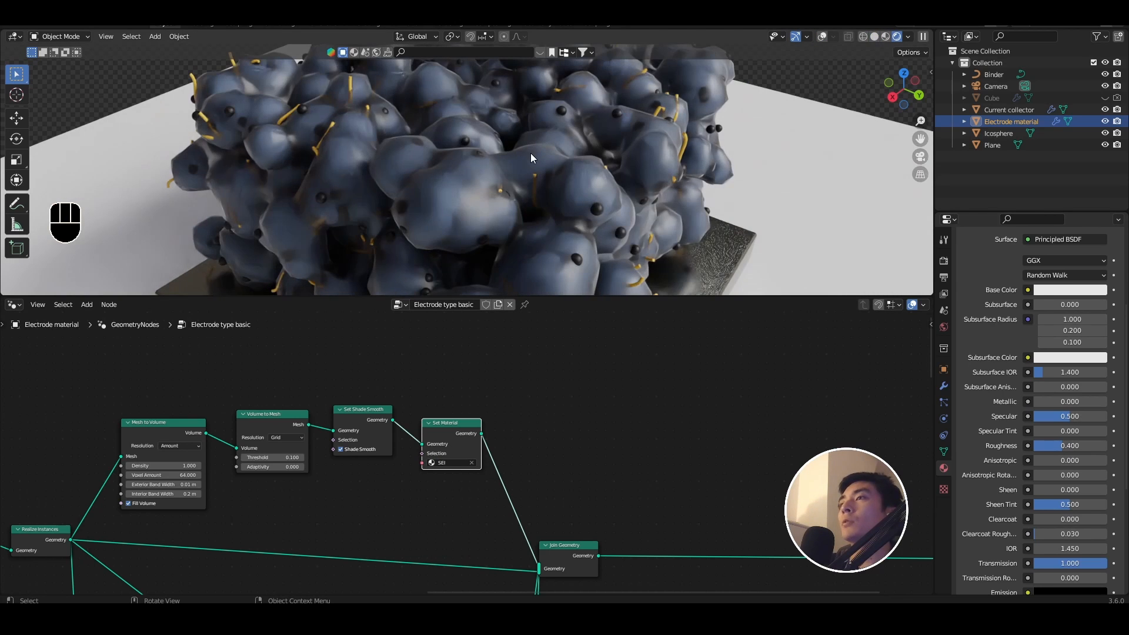
scroll(530, 154, down, 4)
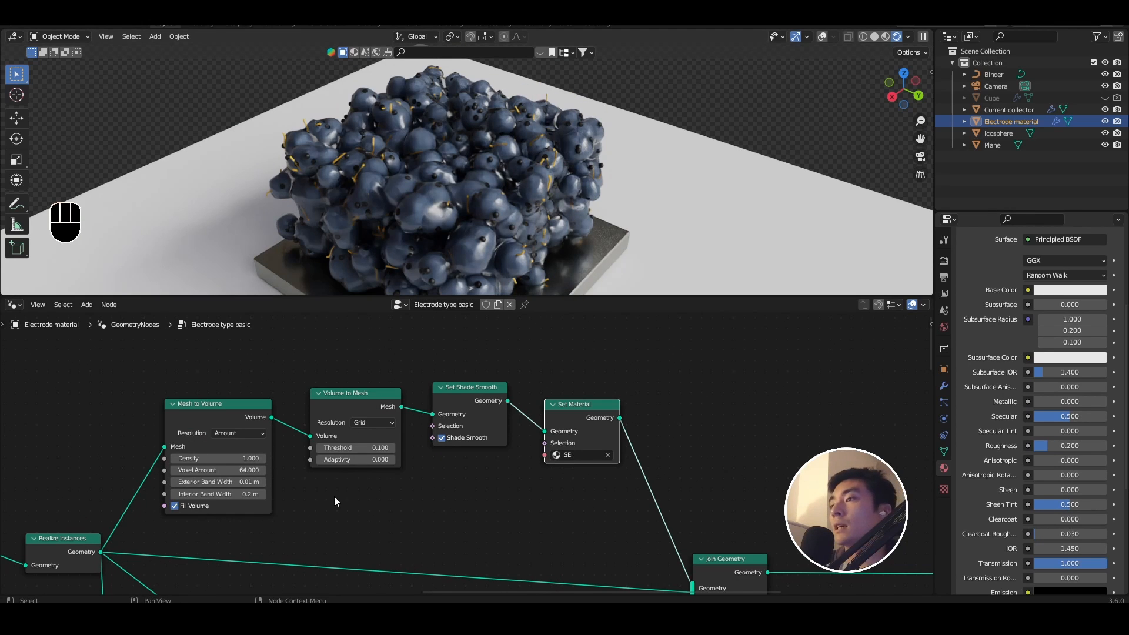
Try an Exterior Band Width of 0.05 m on the Mesh to Volume node, keeping the Electrode material object selected.
middle_drag(334, 496, 428, 488)
scroll(427, 488, up, 1)
click(297, 475)
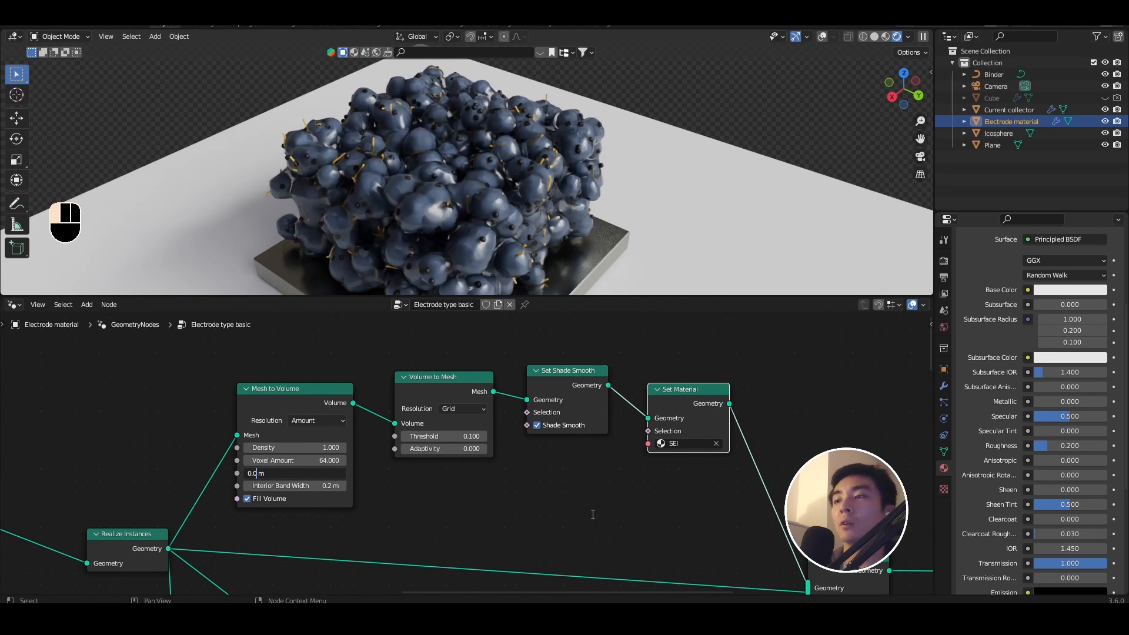
text(5)
key(Return)
click(759, 188)
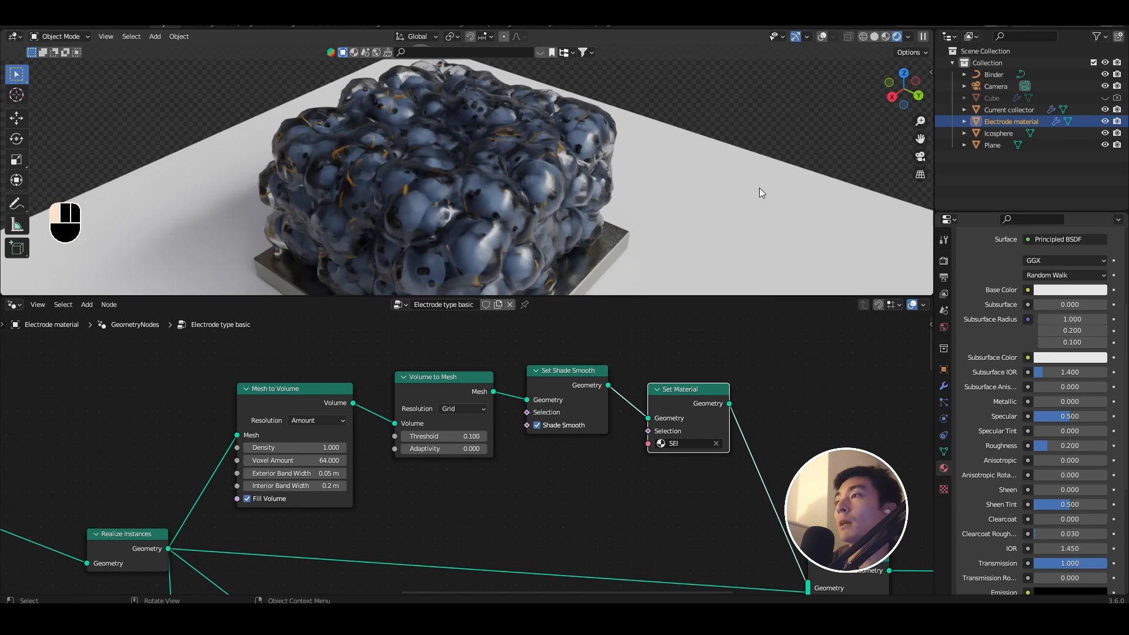
scroll(528, 195, down, 2)
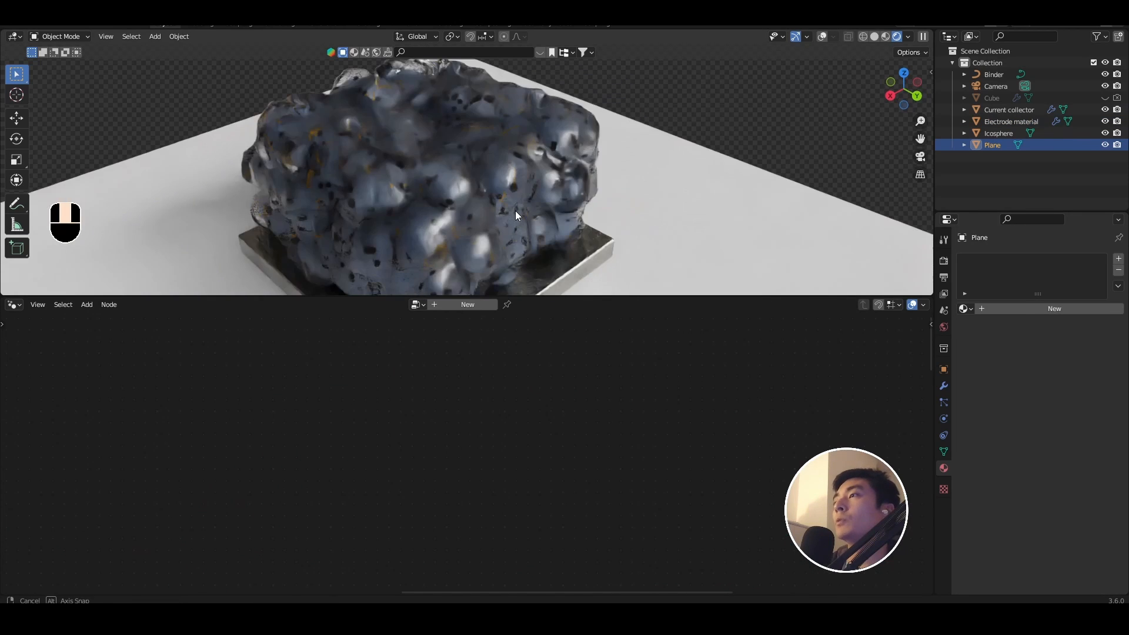
click(515, 210)
Insert a Delete Geometry node between the SEI Set Material node and Join Geometry.
drag(583, 408, 571, 400)
middle_drag(570, 443, 485, 452)
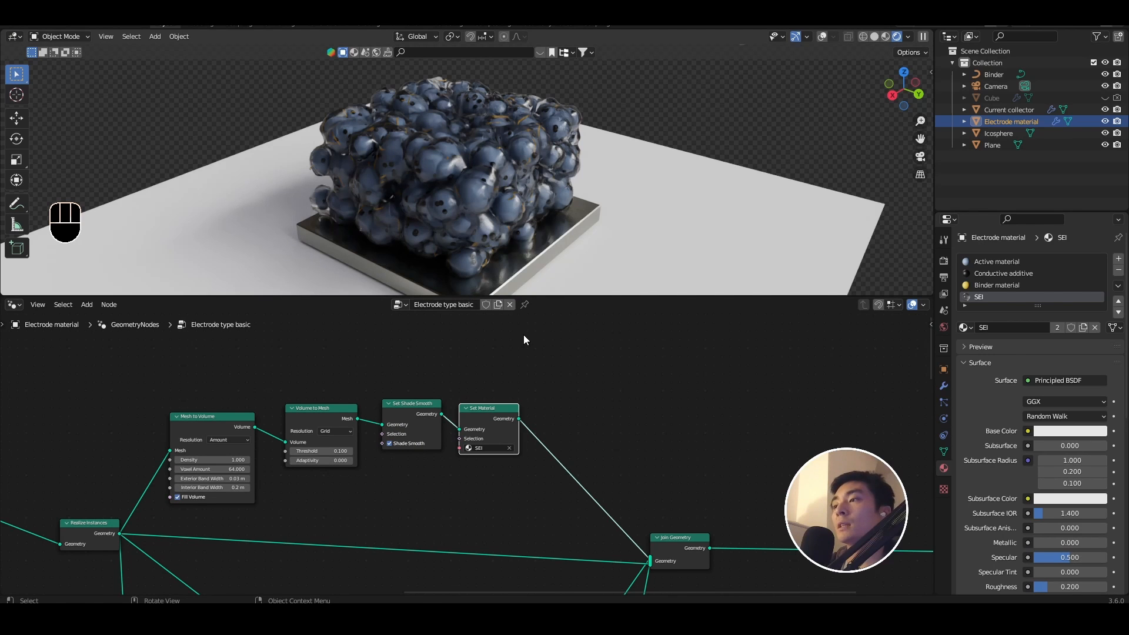
scroll(563, 385, up, 1)
middle_drag(563, 385, 469, 358)
key(shift+a)
click(469, 358)
text(dele)
key(Return)
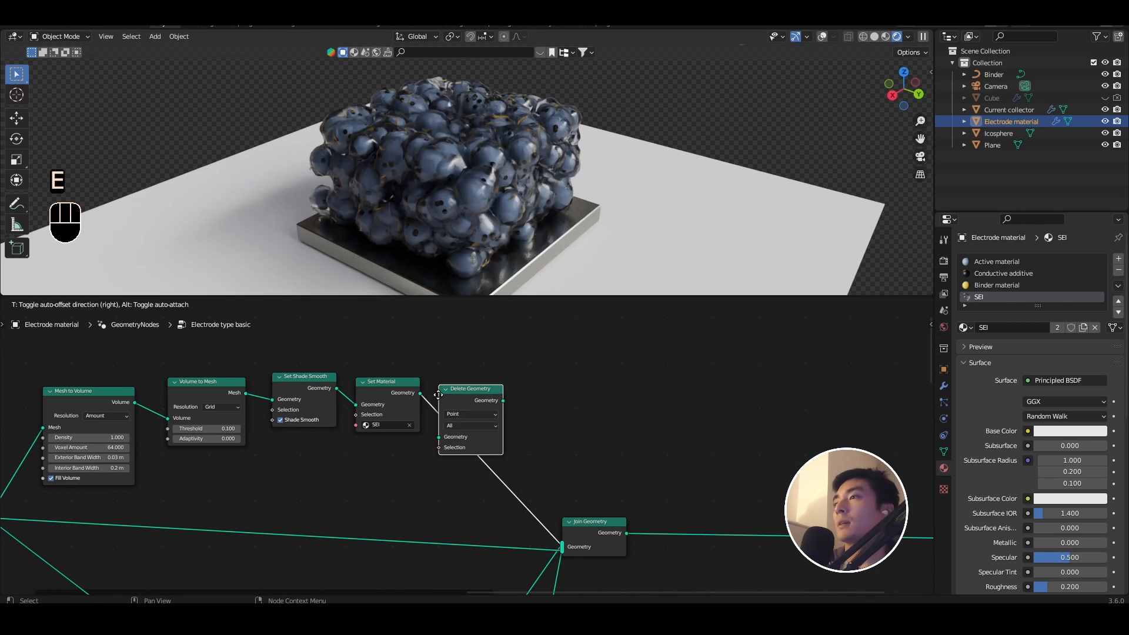
click(449, 397)
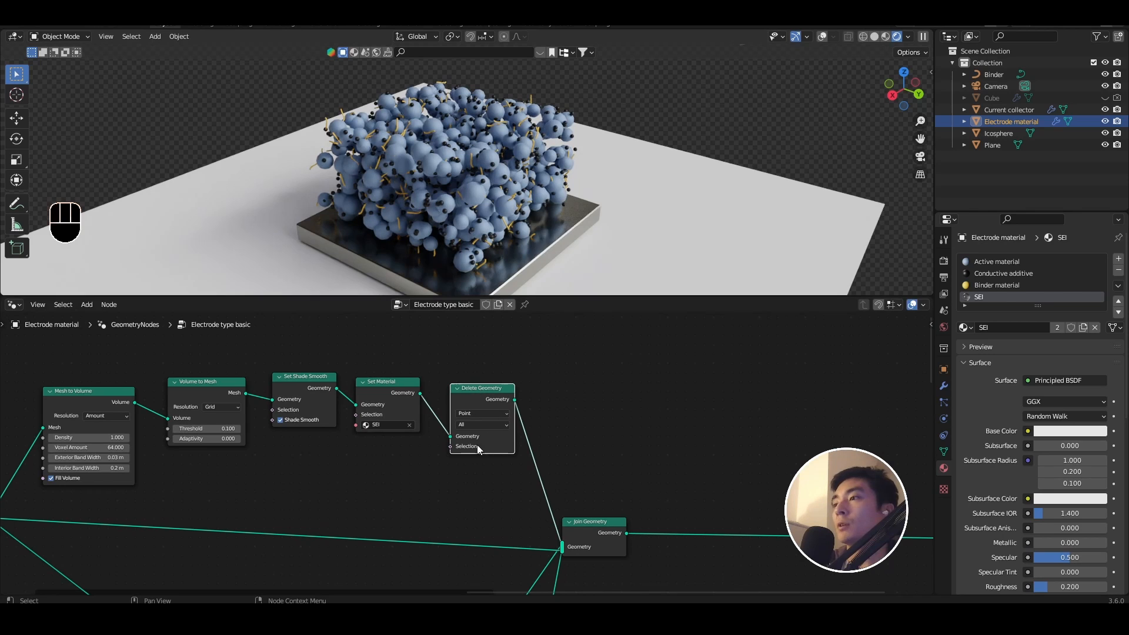
Move the five SEI branch nodes from Mesh to Volume through Delete Geometry farther above the main link.
scroll(499, 447, down, 1)
drag(101, 341, 471, 475)
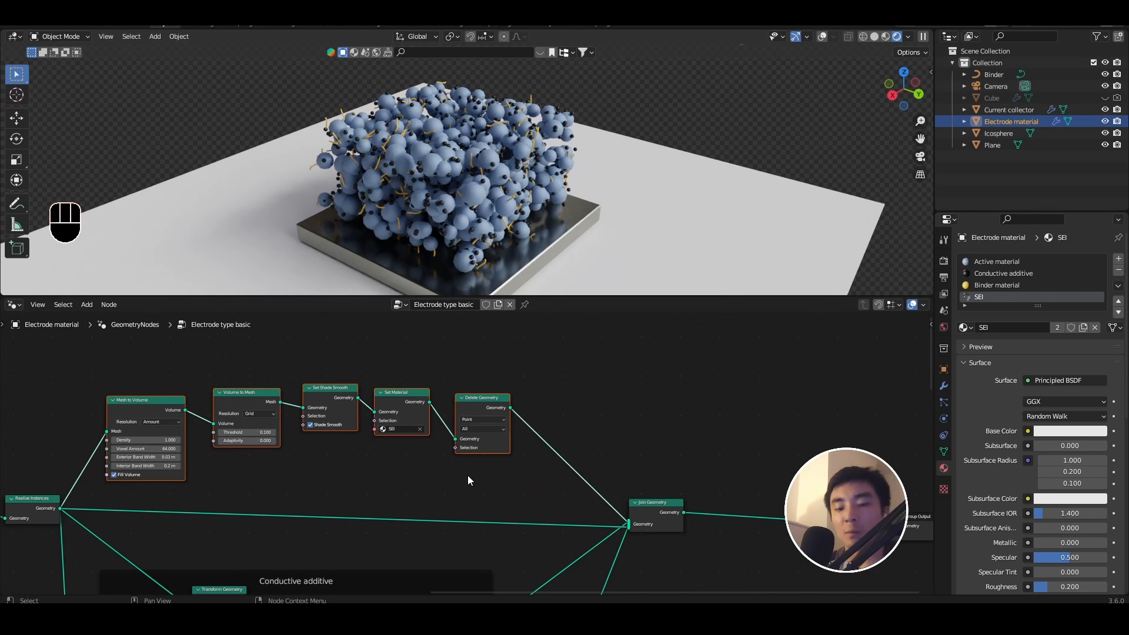
key(g)
click(471, 444)
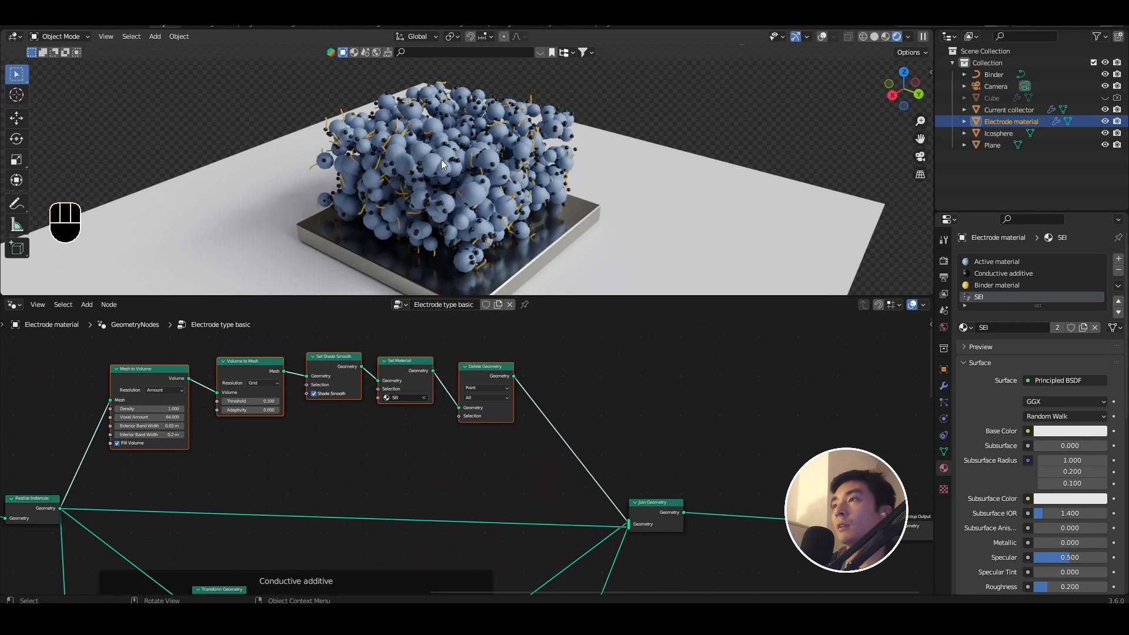
click(465, 454)
Add an Equal comparison node feeding the Delete Geometry selection and set its data type to Float.
scroll(464, 455, up, 3)
drag(456, 407, 437, 425)
text(eq)
key(Return)
click(434, 428)
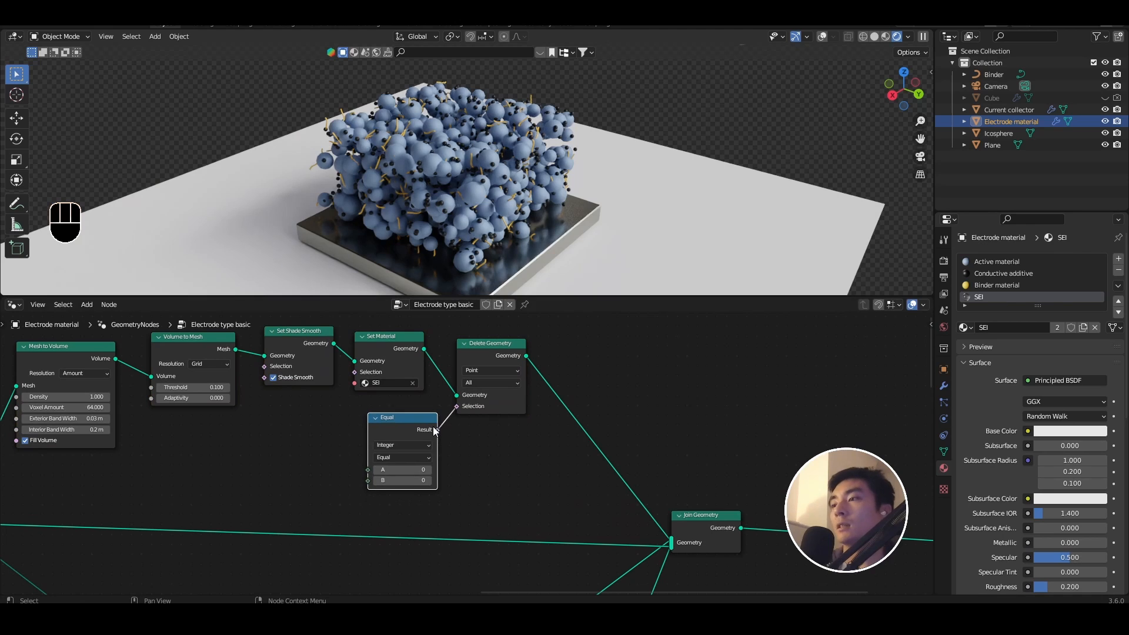
click(410, 446)
click(396, 456)
Feed the comparison's A input from a Separate XYZ node and plug a Position node into its vector.
drag(368, 470, 330, 463)
text(separate)
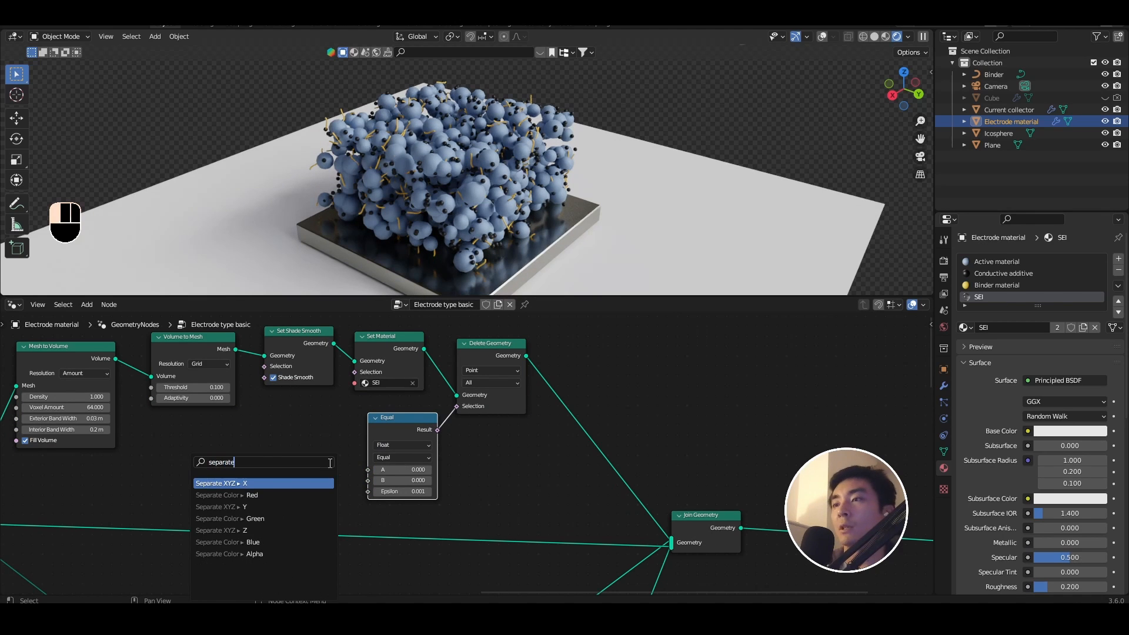
key(Return)
click(277, 478)
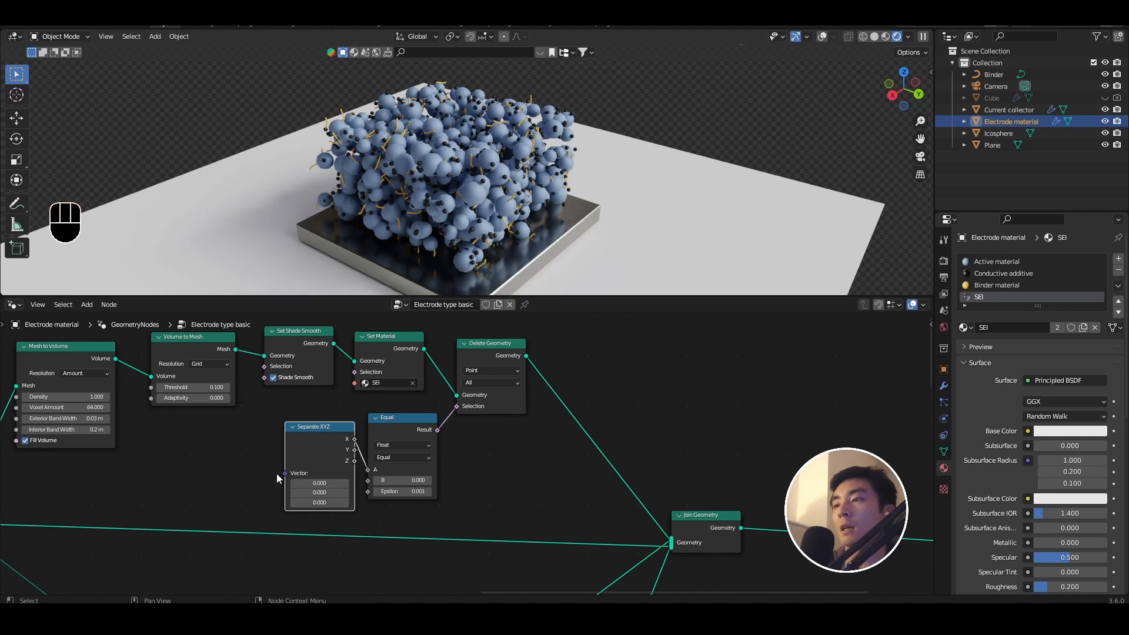
drag(284, 473, 247, 470)
text(potiion)
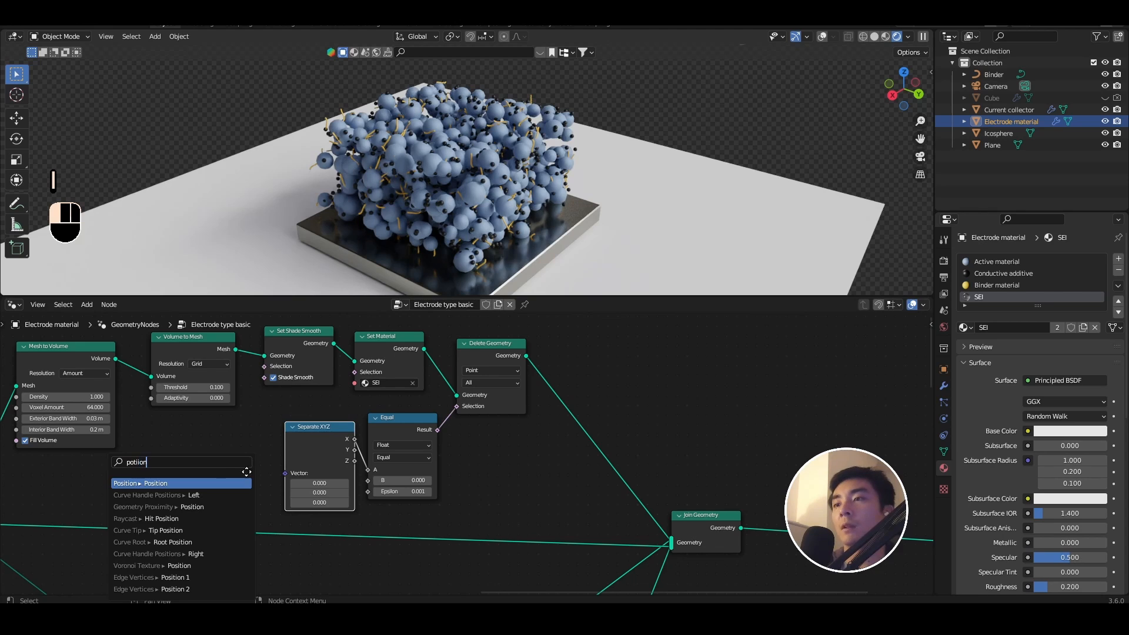
key(Return)
click(262, 464)
Connect the Y output of Separate XYZ to the comparison's A input and set the operation to Greater Than.
scroll(352, 452, up, 4)
middle_drag(353, 452, 264, 440)
drag(266, 438, 374, 479)
click(331, 447)
click(330, 505)
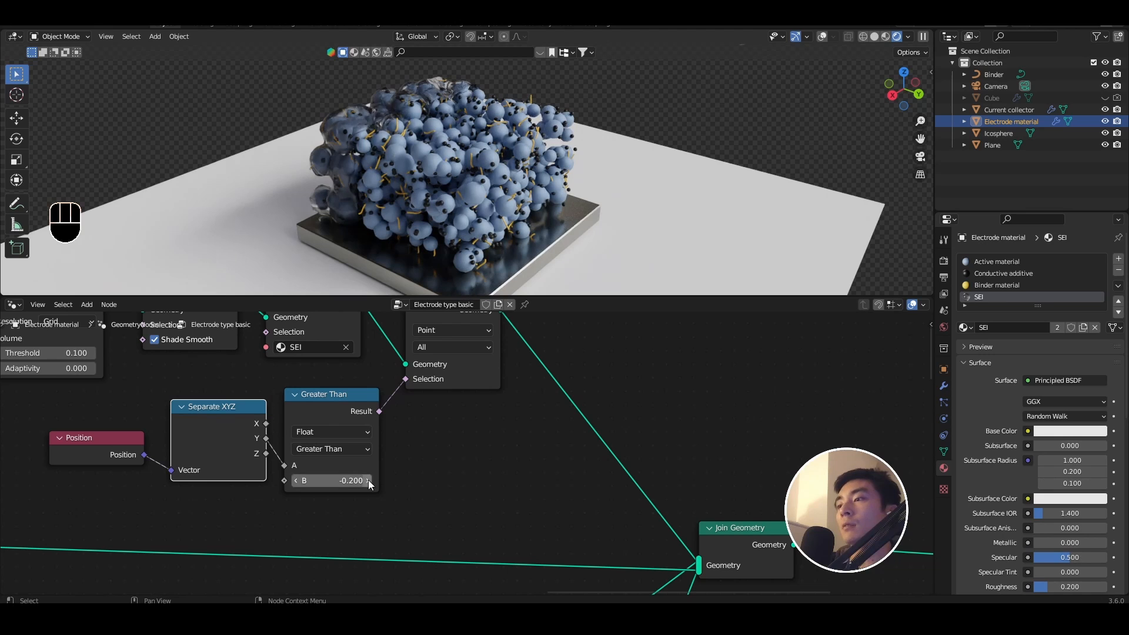
Raise the Greater Than node's B value to 0.200 and check the cut SEI layer on the electrode.
click(368, 479)
click(368, 479)
click(368, 480)
click(368, 480)
scroll(495, 168, up, 1)
middle_drag(496, 168, 499, 158)
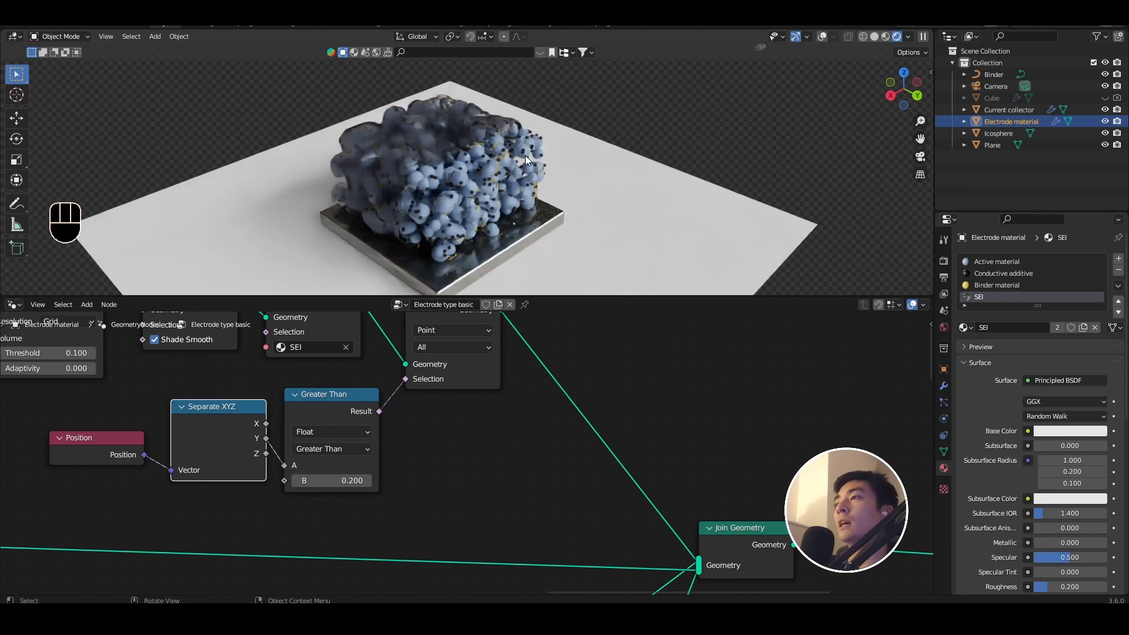
Reduce the Mesh to Volume node's Exterior Band Width to 0.01 m for a thinner SEI layer.
scroll(525, 155, up, 2)
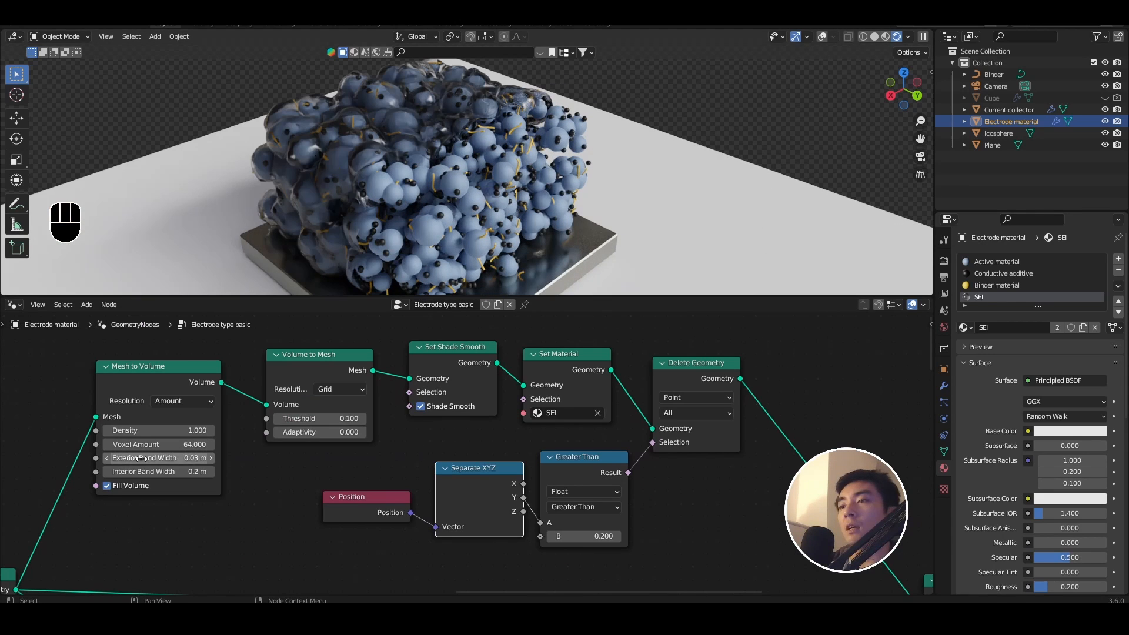
click(139, 458)
text(0.01)
key(Return)
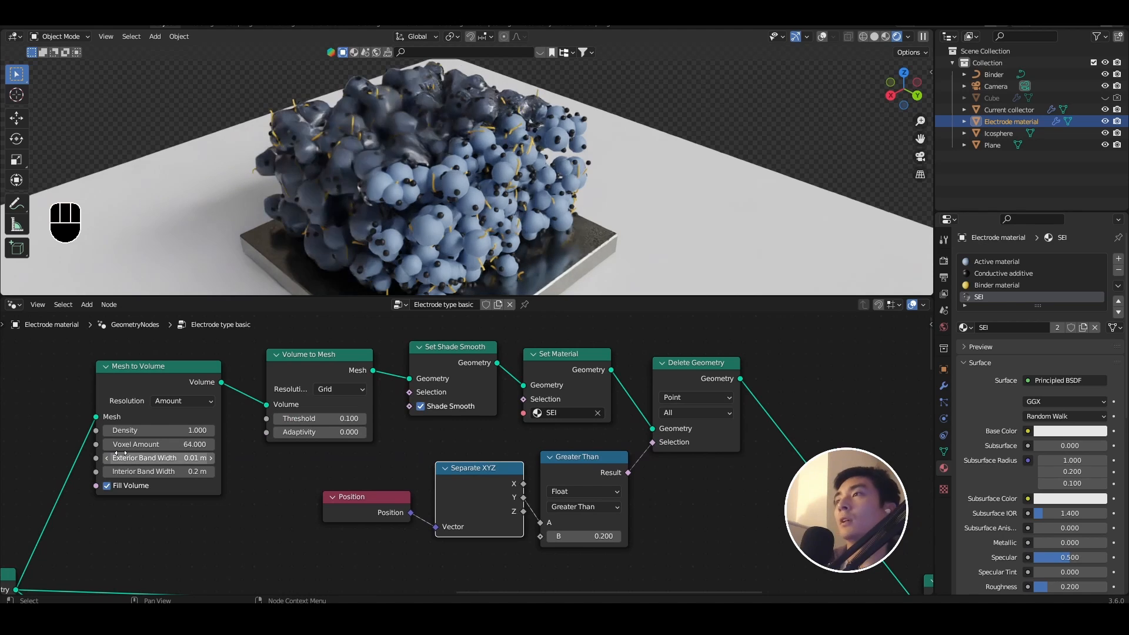
Lower the SEI material's transmission to about 0.603.
scroll(1015, 400, down, 7)
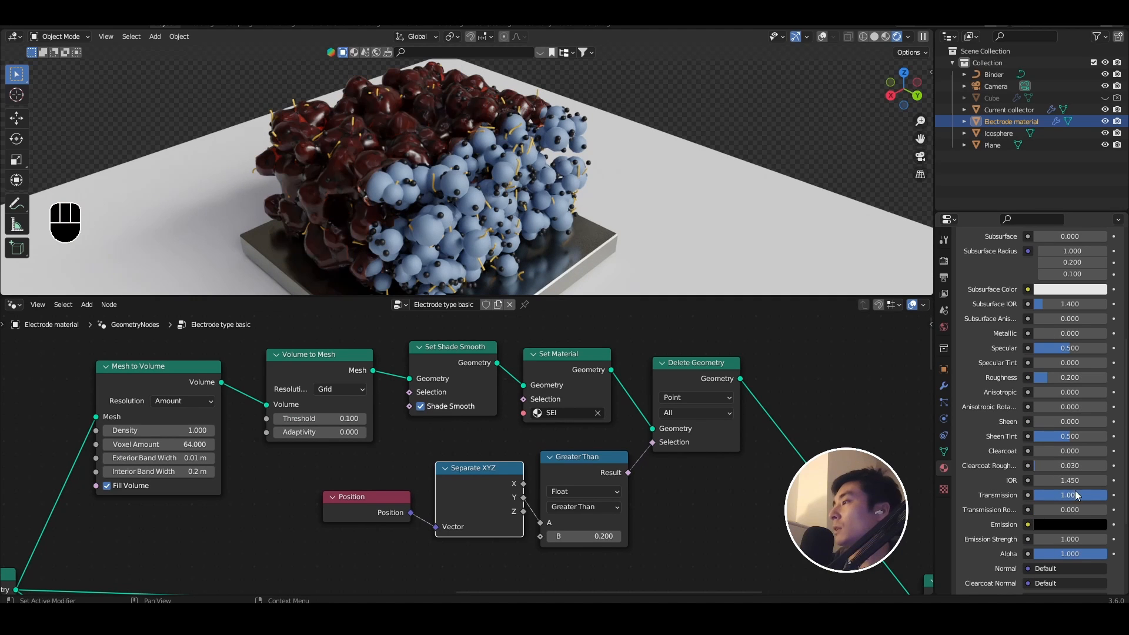
drag(1075, 495, 1047, 494)
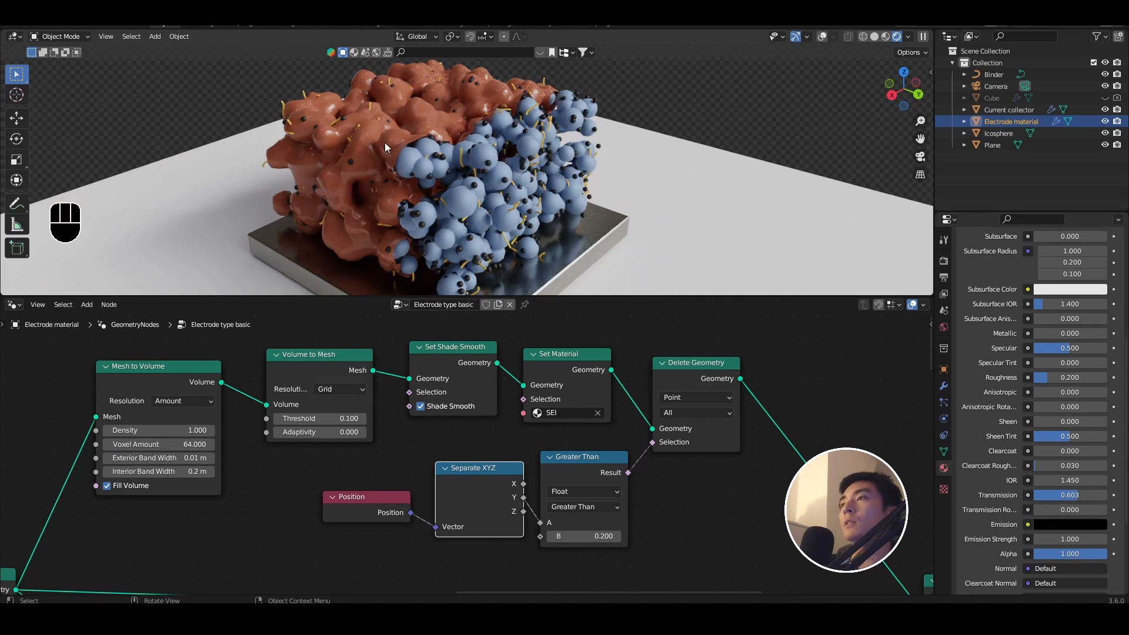
Insert an Extrude Mesh node between the SEI branch's Delete Geometry and Join Geometry nodes.
scroll(634, 360, down, 3)
key(shift+a)
text(extr)
key(Return)
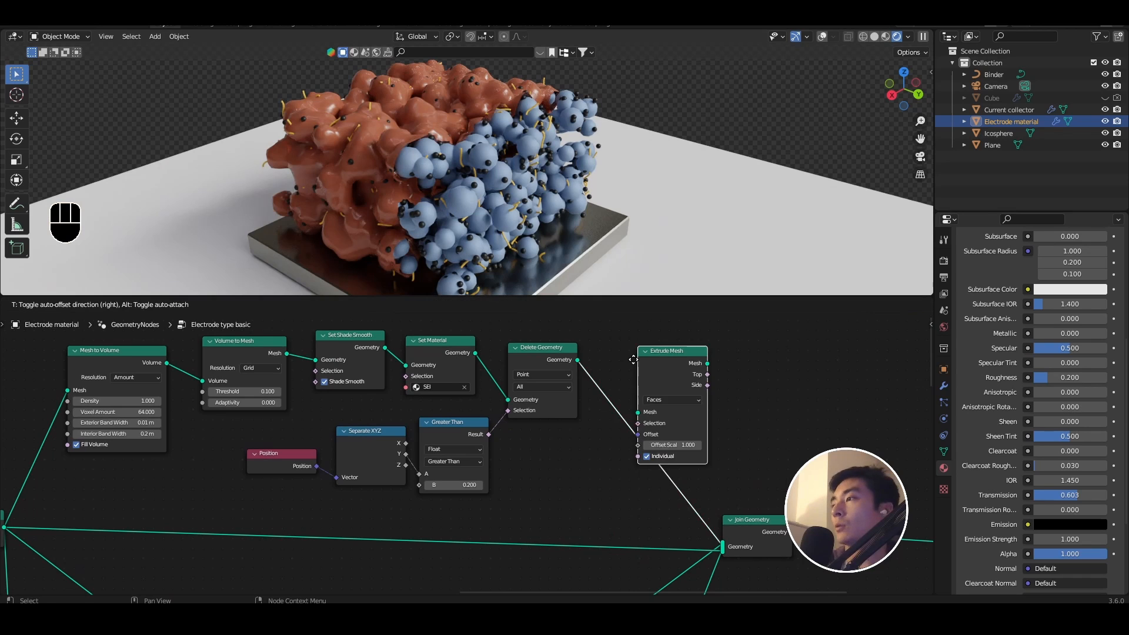
click(635, 360)
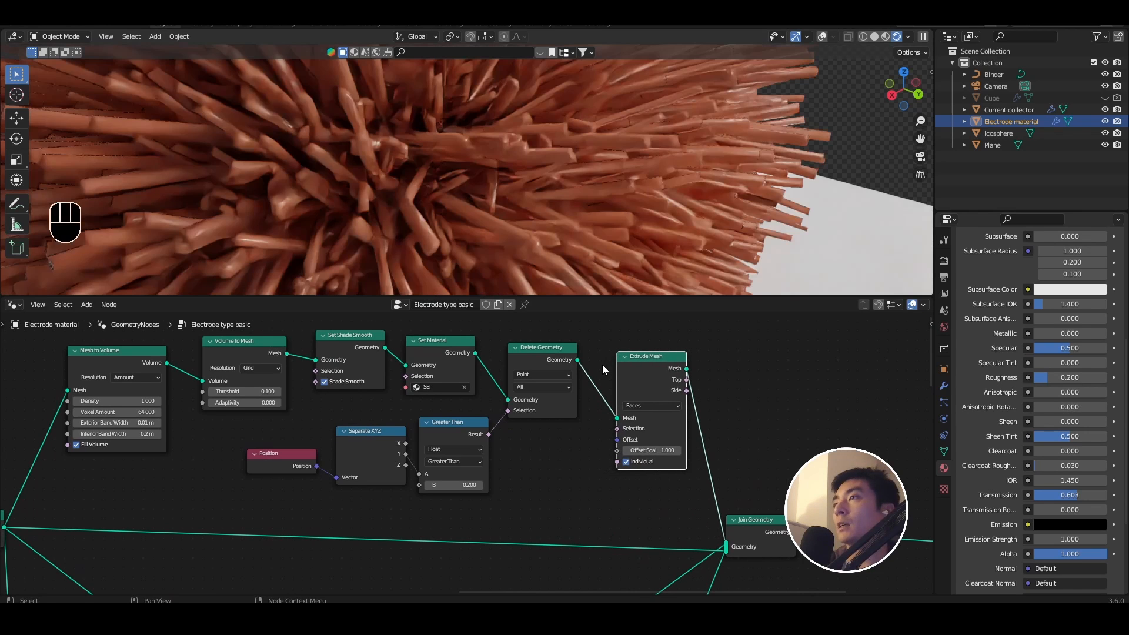
Disable Individual on the Extrude Mesh node and set its Offset Scale to 0.01.
click(626, 461)
click(649, 451)
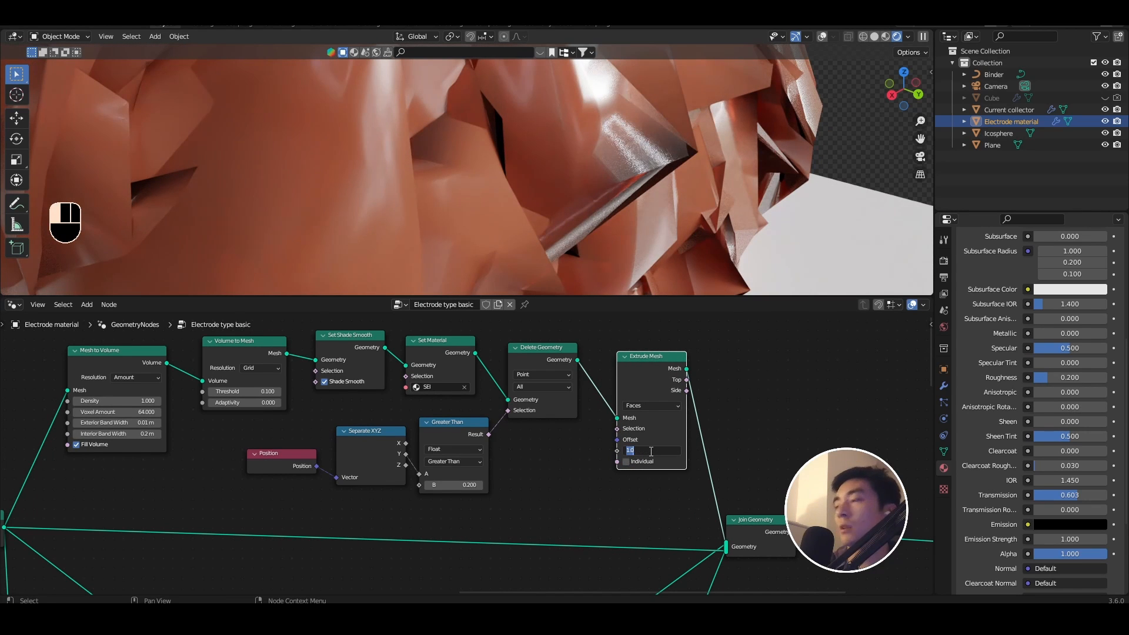
text(0.01)
key(Return)
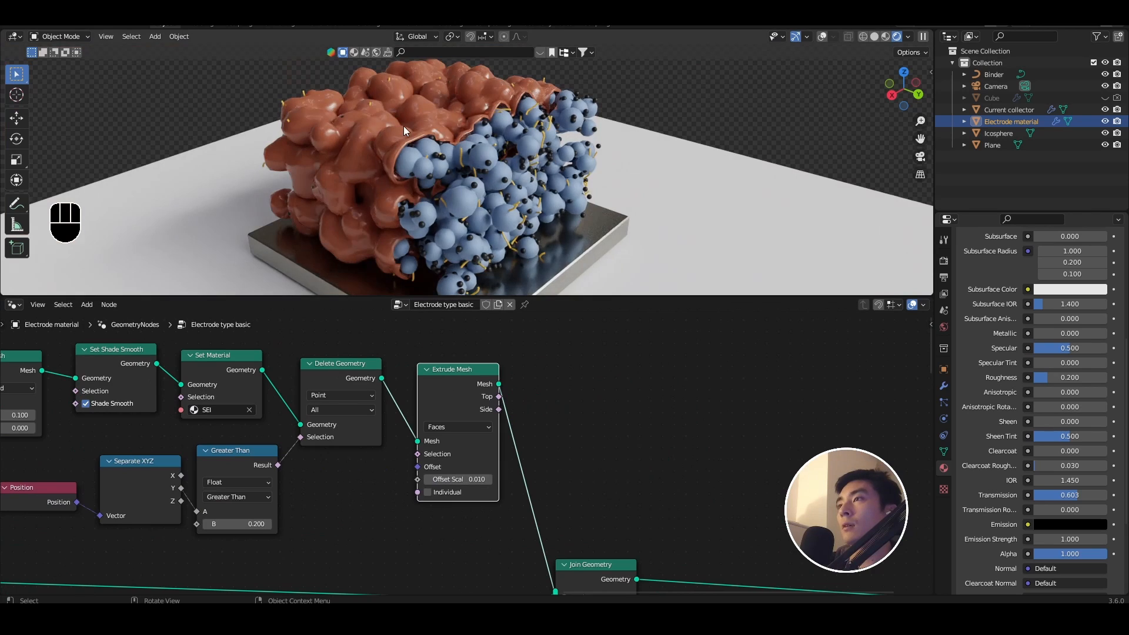
scroll(404, 127, up, 1)
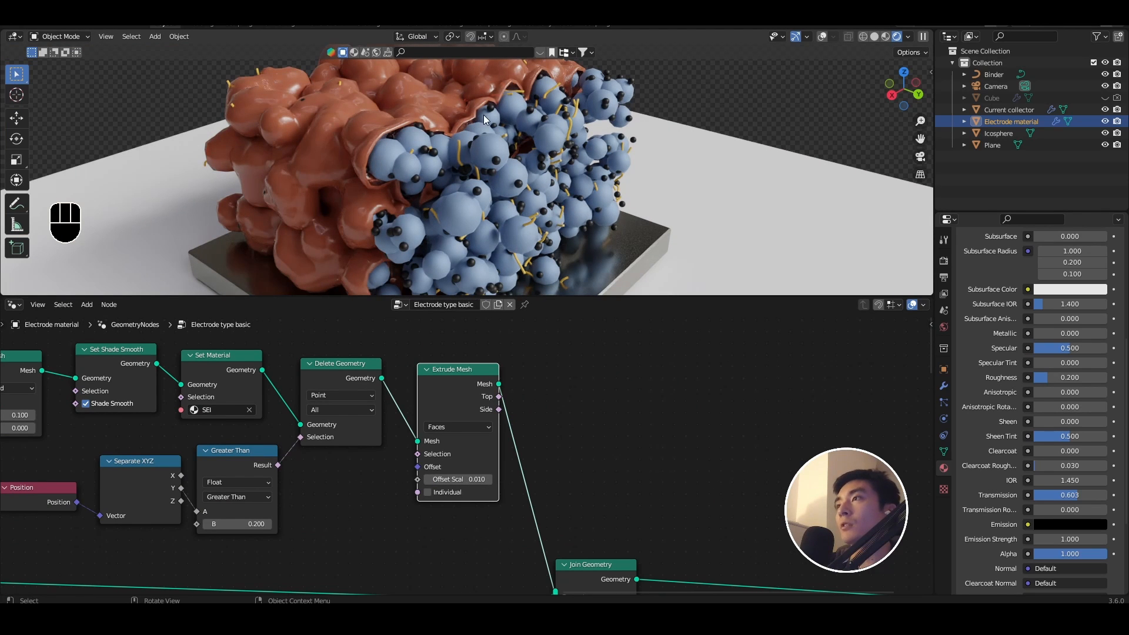
Raise the Extrude Mesh node's Offset Scale to 0.020 and check the SEI layer's thickness on the electrode.
click(470, 483)
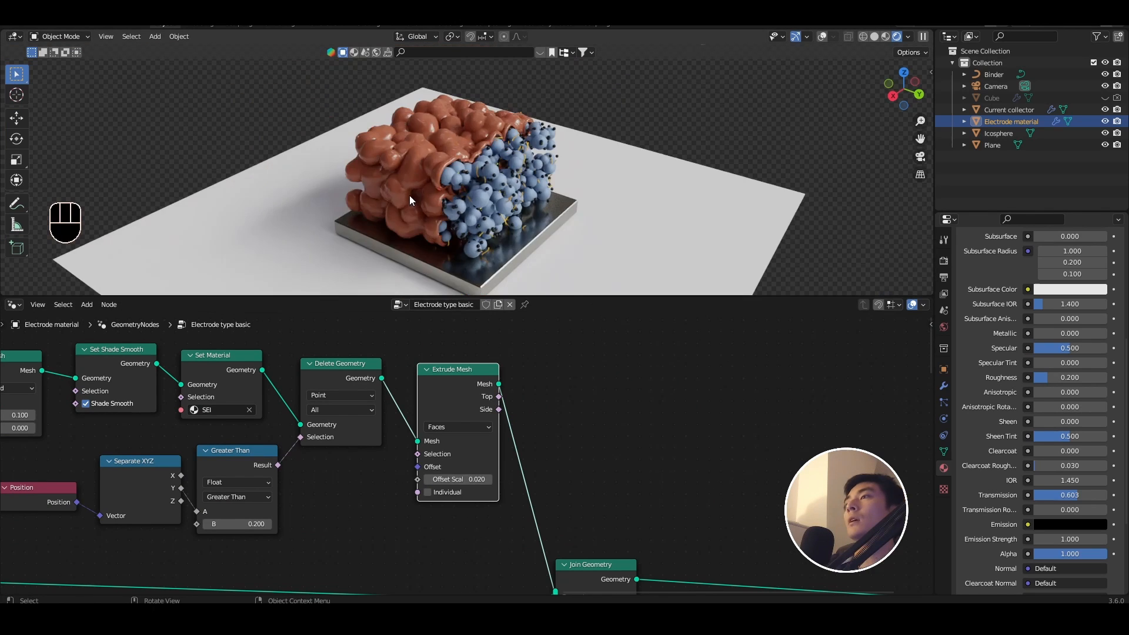
scroll(453, 199, up, 3)
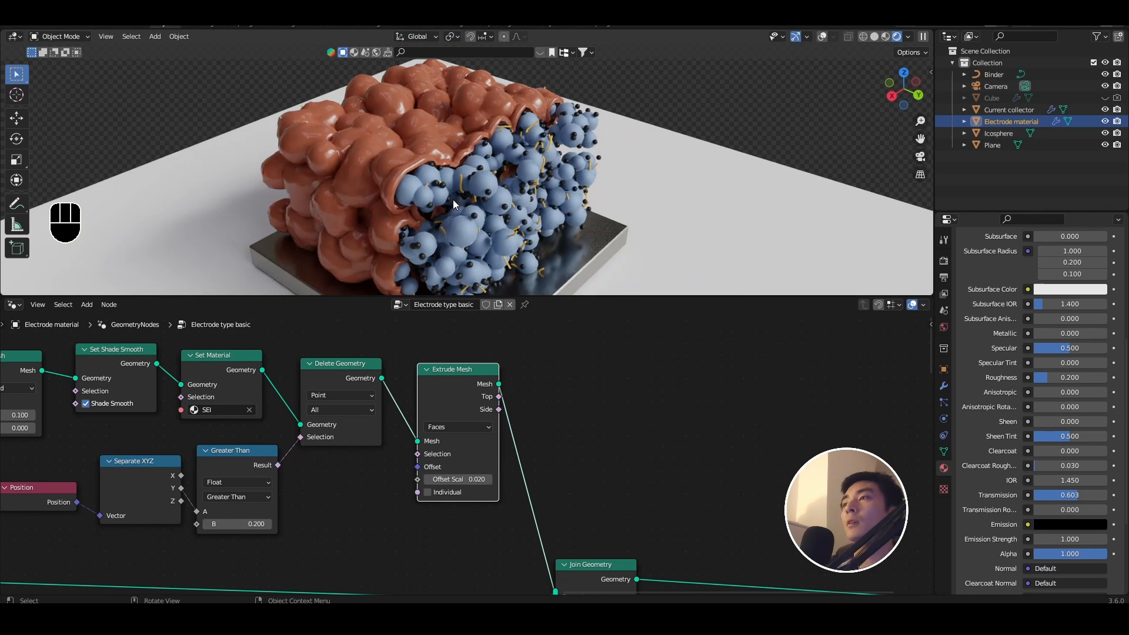
shift+middle_drag(453, 200, 454, 216)
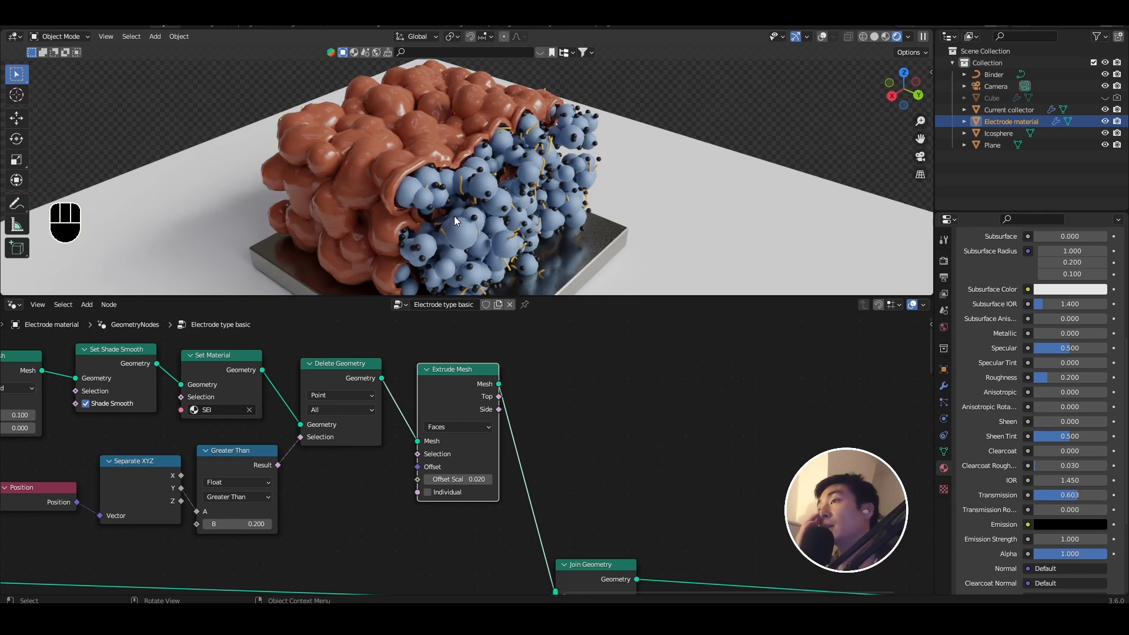
scroll(650, 276, down, 1)
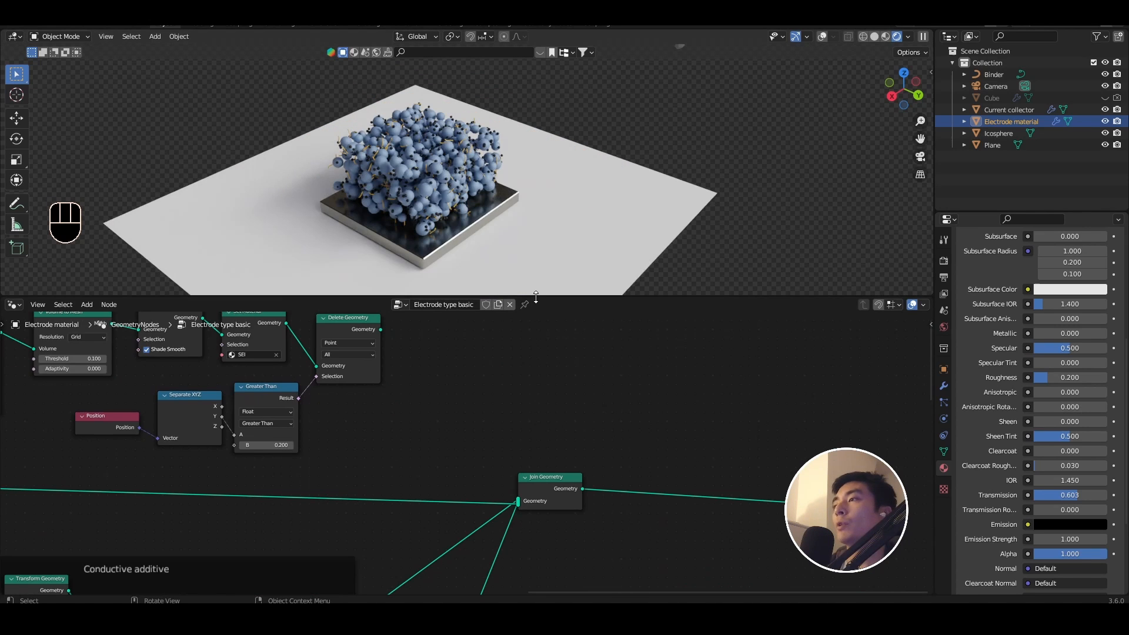
Enlarge the 3D viewport, inspect the particles without the SEI layer, and switch to solid shading.
drag(524, 297, 523, 378)
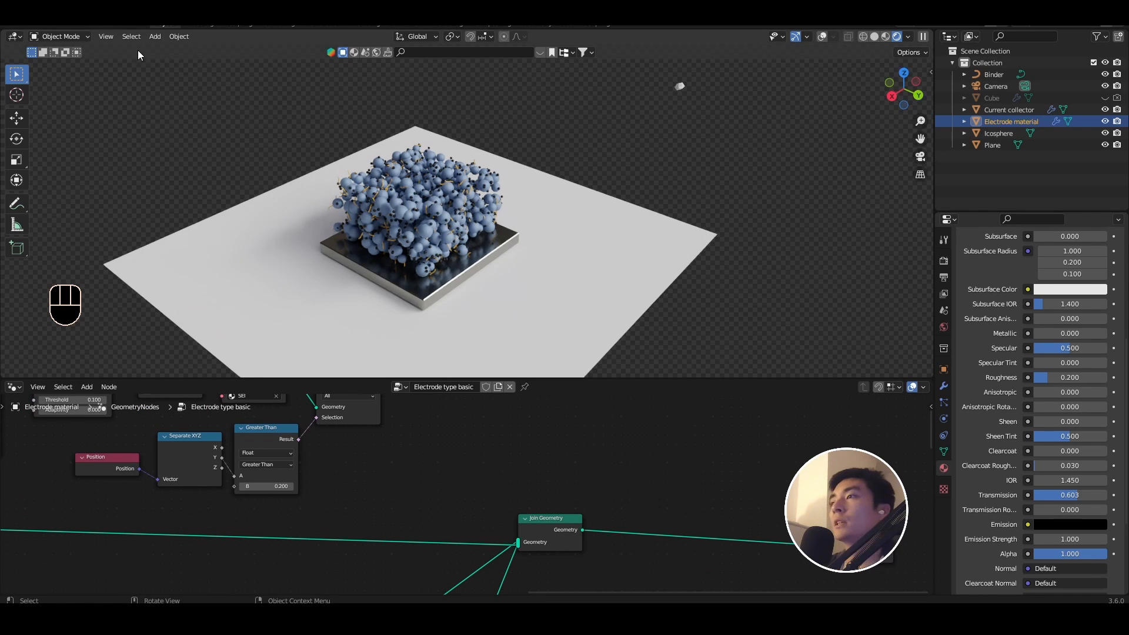
scroll(412, 194, up, 5)
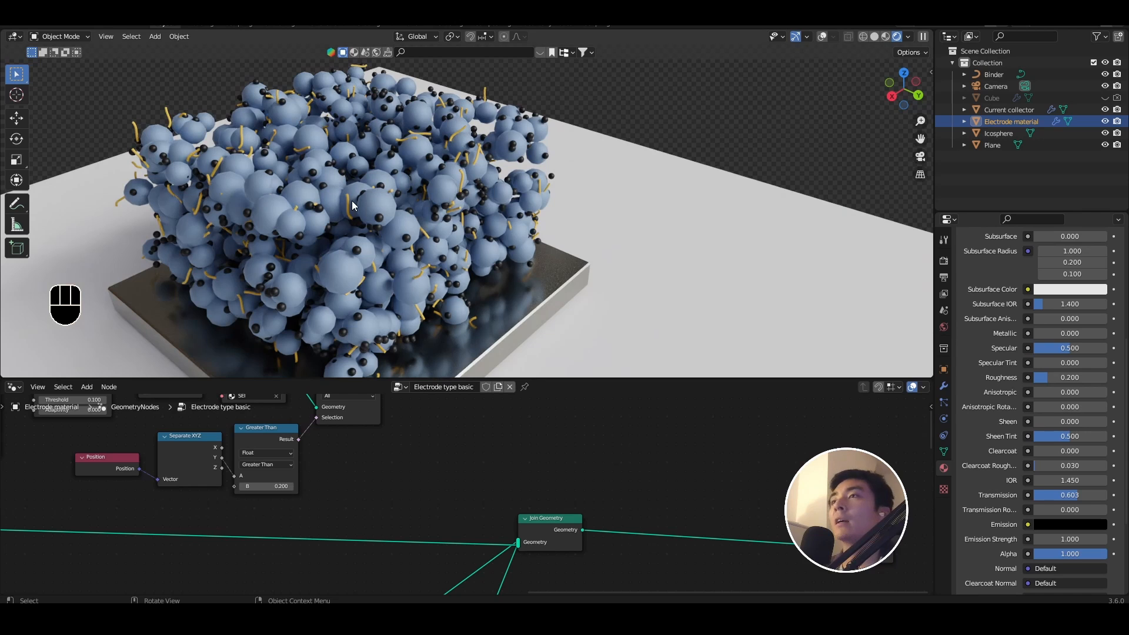
scroll(352, 200, down, 5)
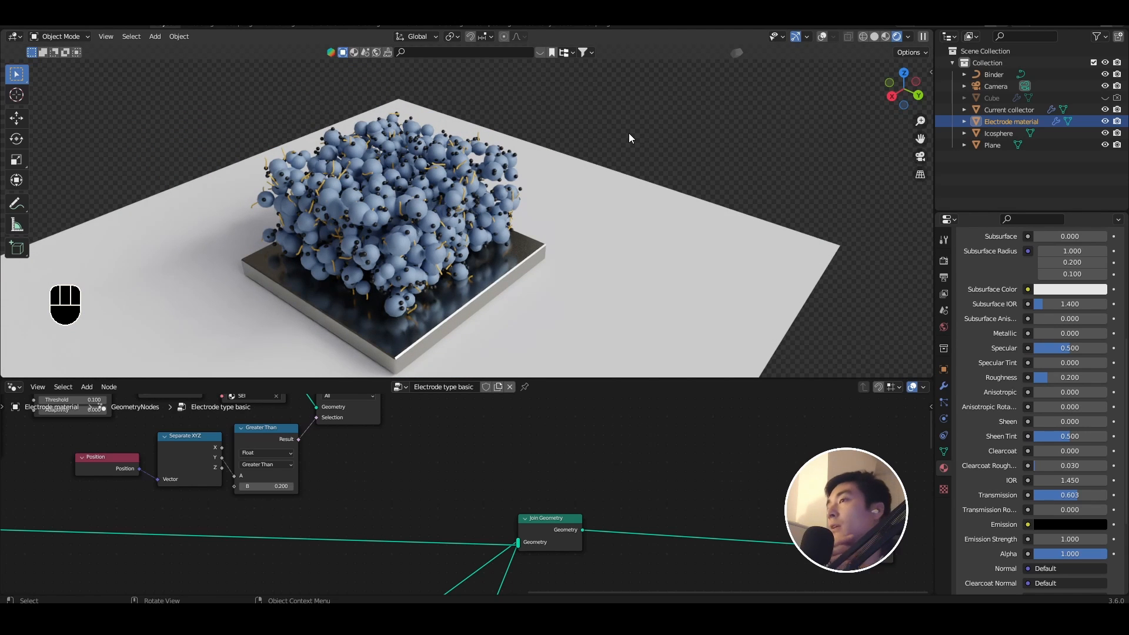
scroll(629, 134, down, 1)
click(875, 37)
scroll(521, 235, up, 1)
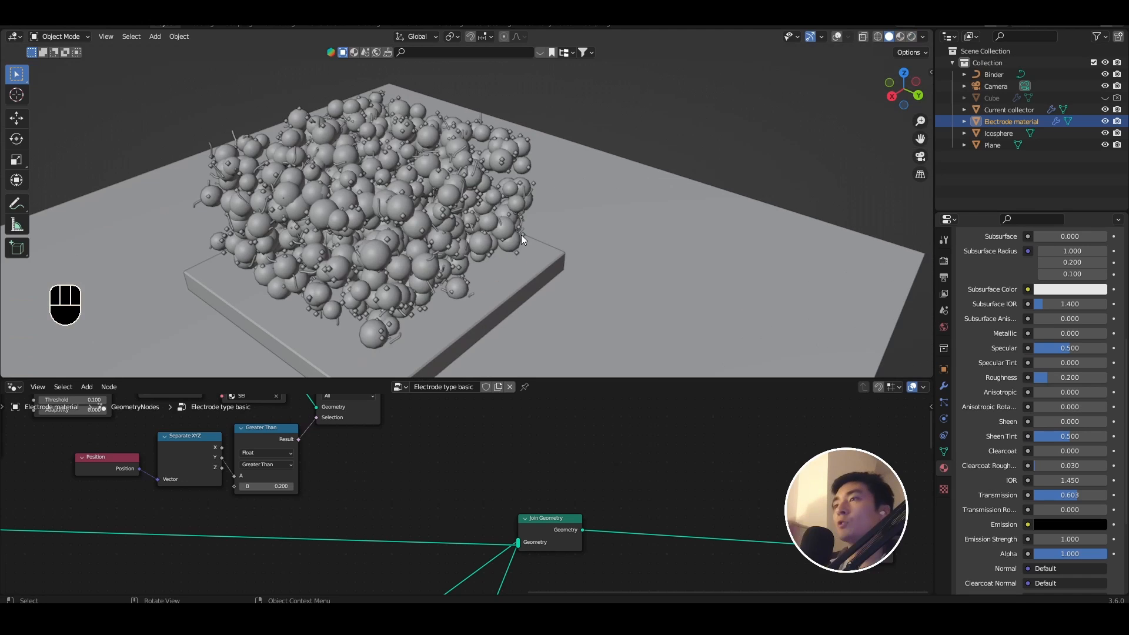
scroll(350, 249, down, 2)
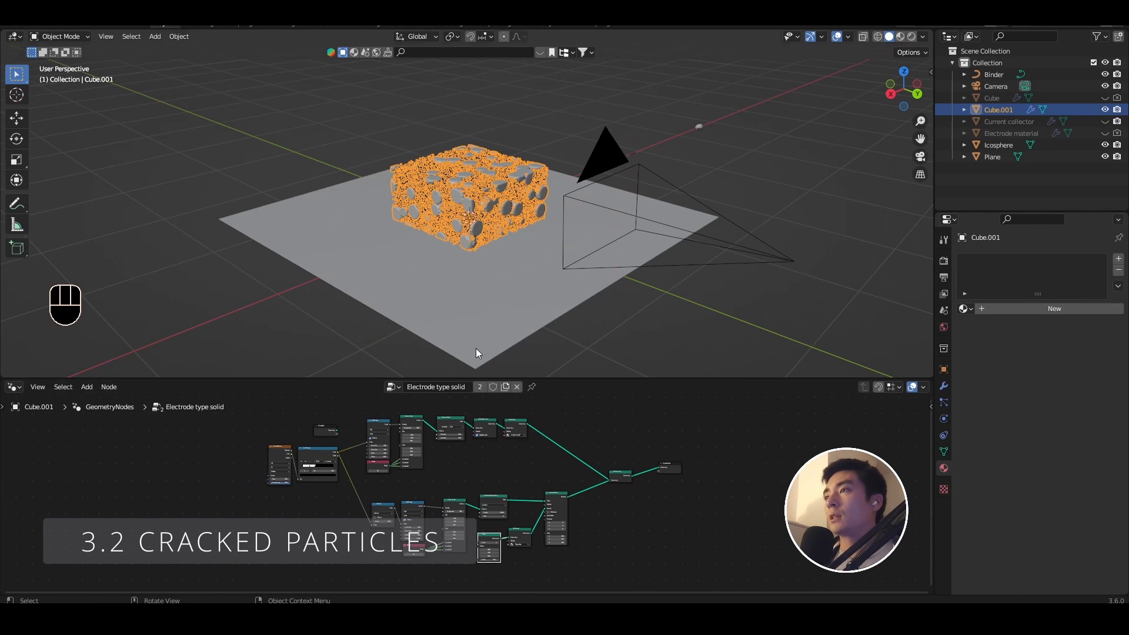
Remove the small-particle branch, from Subtract through Instance on Points, from the Electrode type solid node tree.
scroll(470, 294, up, 3)
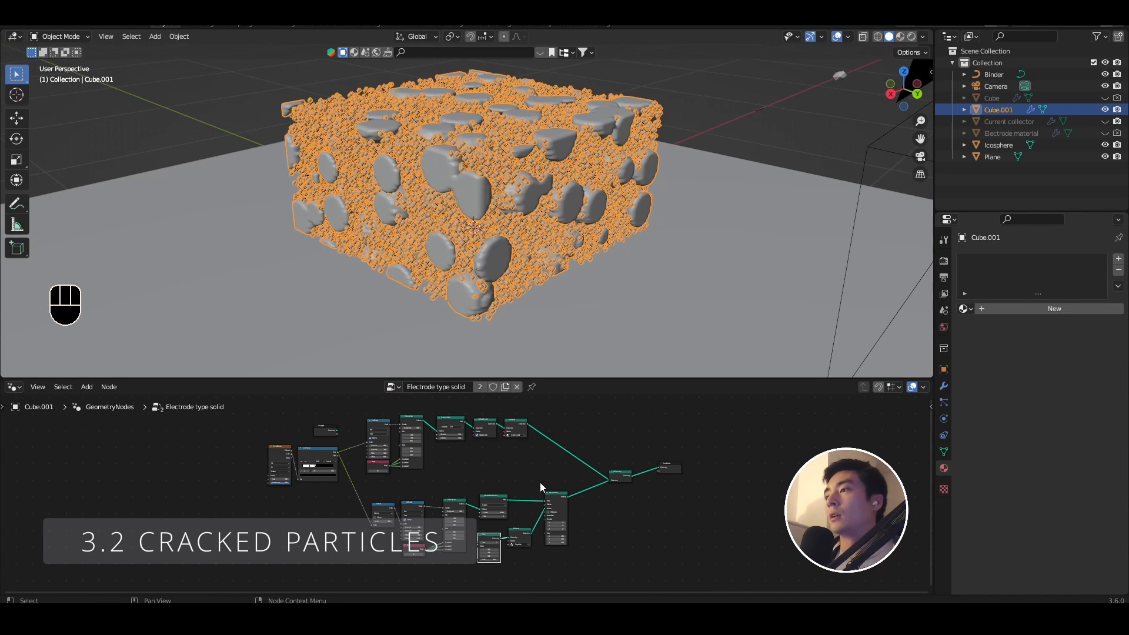
scroll(539, 488, down, 1)
middle_drag(550, 471, 476, 496)
scroll(519, 471, up, 1)
scroll(468, 525, up, 2)
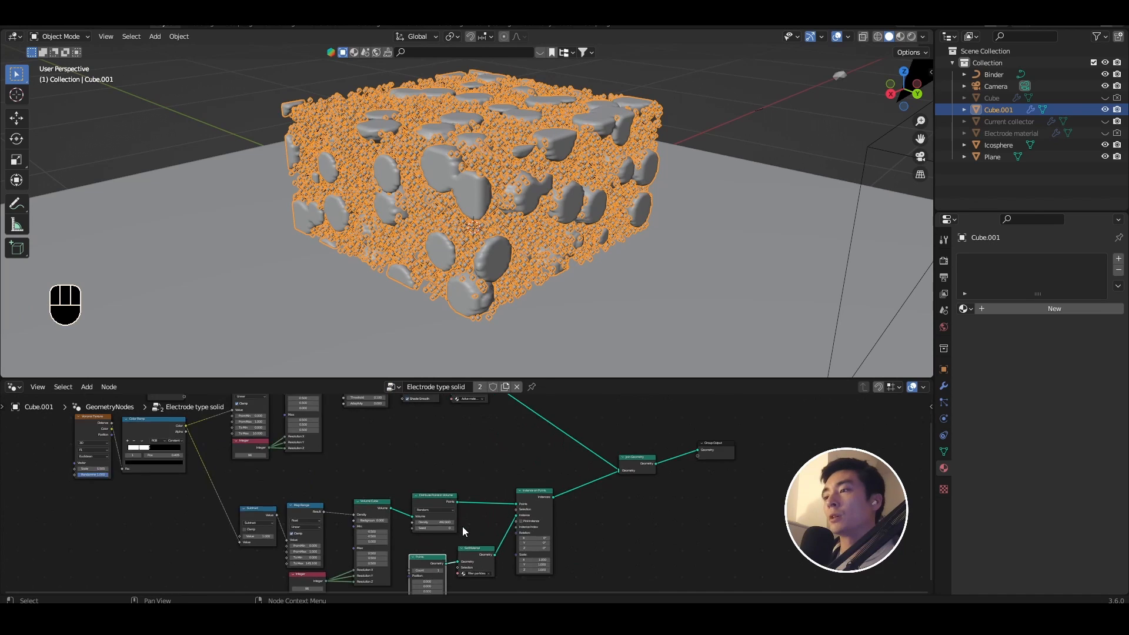
drag(613, 583, 265, 471)
key(ctrl+x)
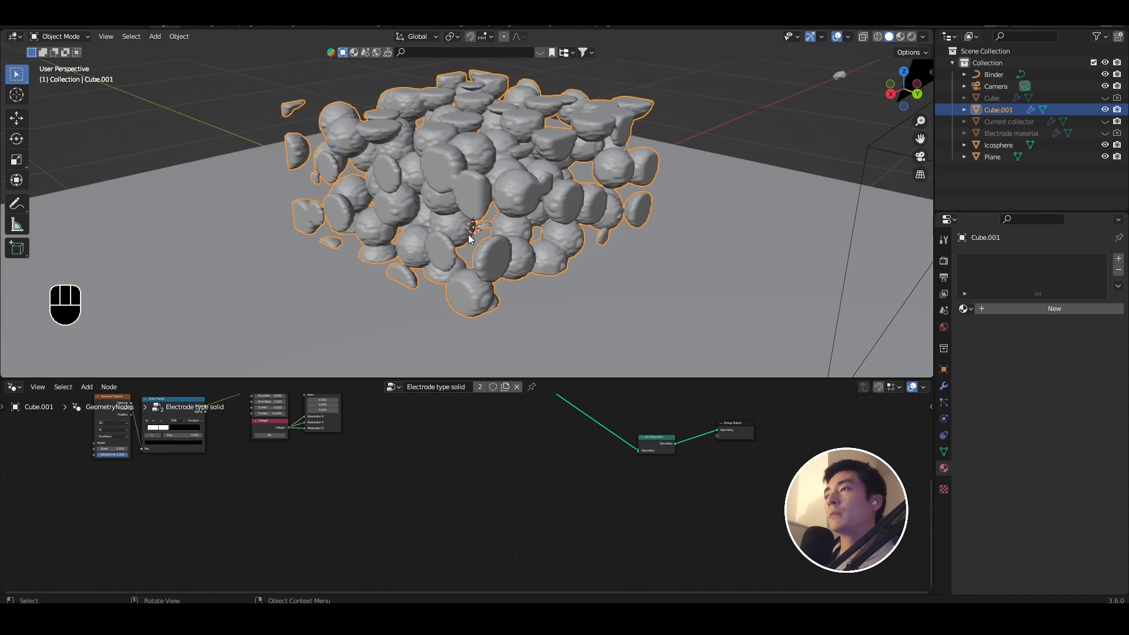
Set all three Min values of the Volume Cube node to -1.000 and check the resulting particle block.
scroll(469, 235, down, 2)
scroll(466, 432, down, 4)
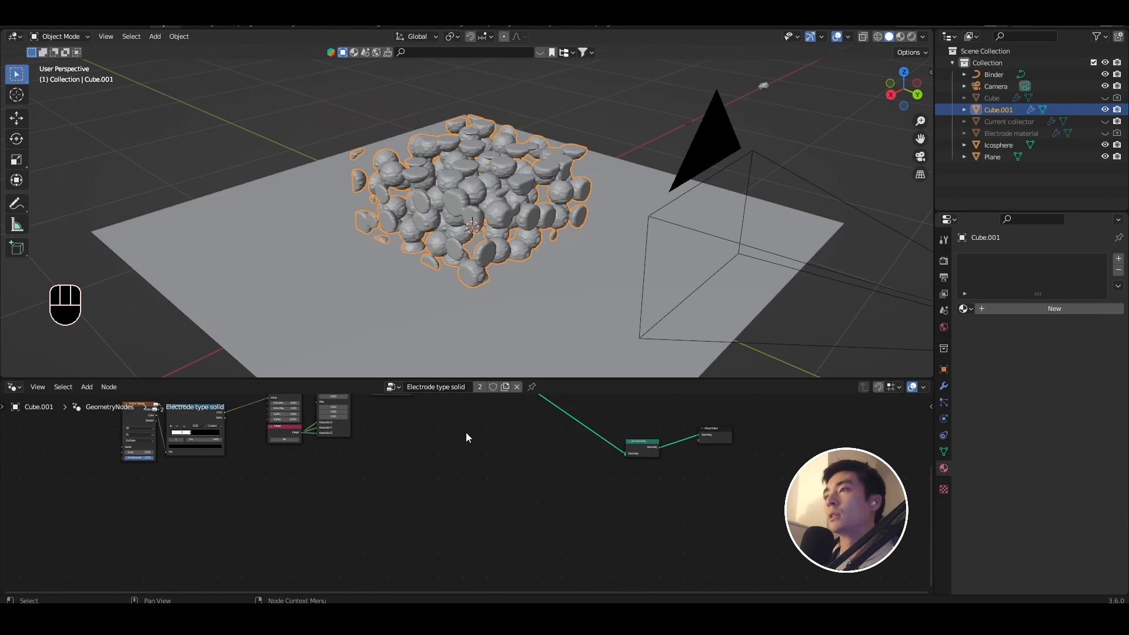
middle_drag(431, 440, 428, 484)
scroll(430, 485, up, 4)
scroll(251, 444, up, 4)
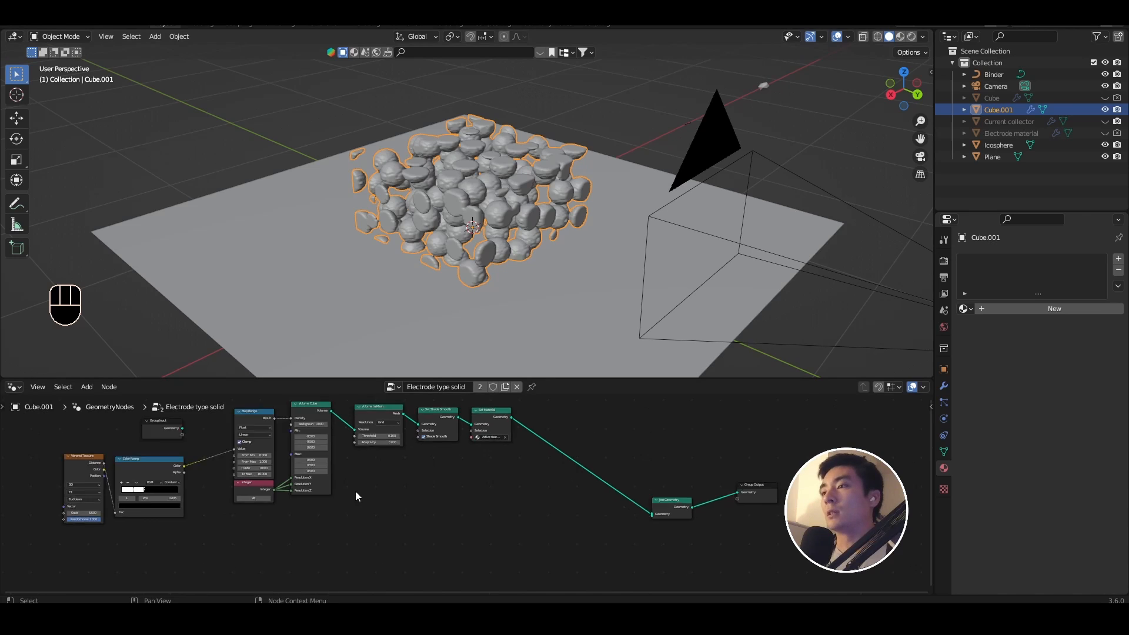
drag(404, 437, 408, 461)
key(Return)
click(408, 462)
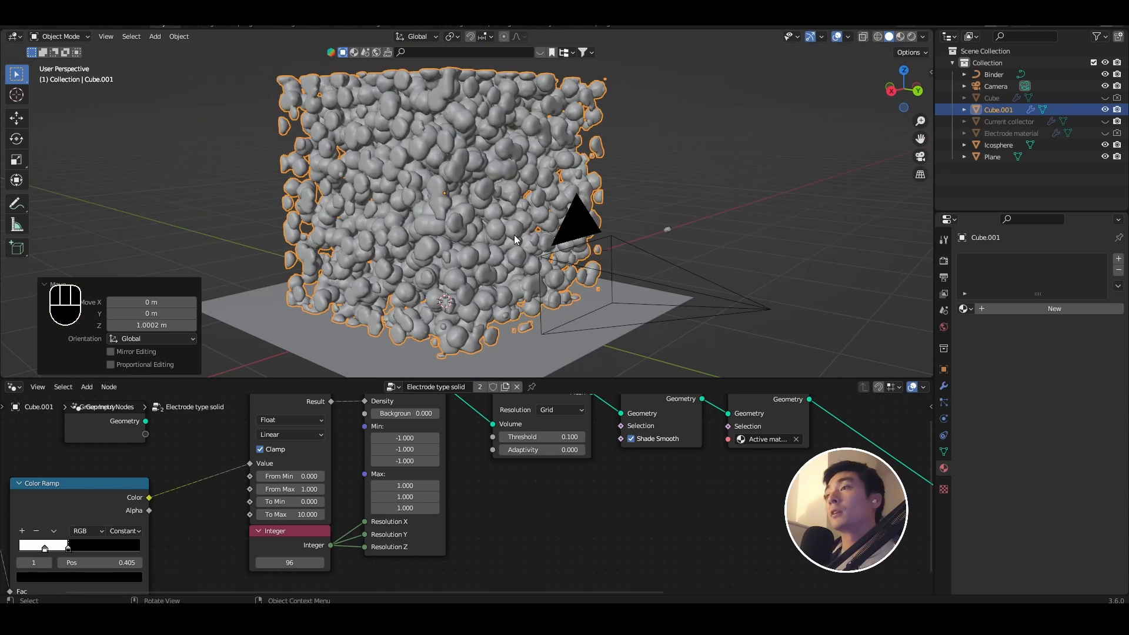
scroll(509, 224, down, 3)
middle_drag(505, 213, 481, 164)
scroll(448, 281, up, 3)
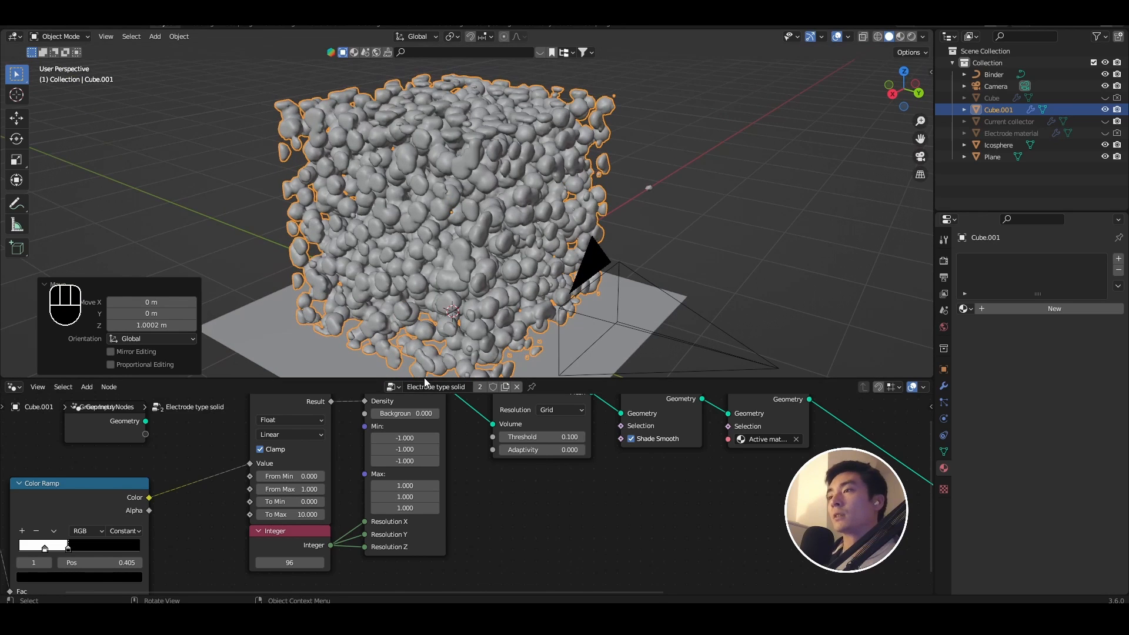
Set the Voronoi Texture to Distance to Edge with a Linear Color Ramp, and move the ramp's white stop to 0.732.
scroll(405, 446, down, 6)
middle_drag(214, 492, 340, 467)
scroll(341, 467, up, 6)
scroll(307, 517, up, 4)
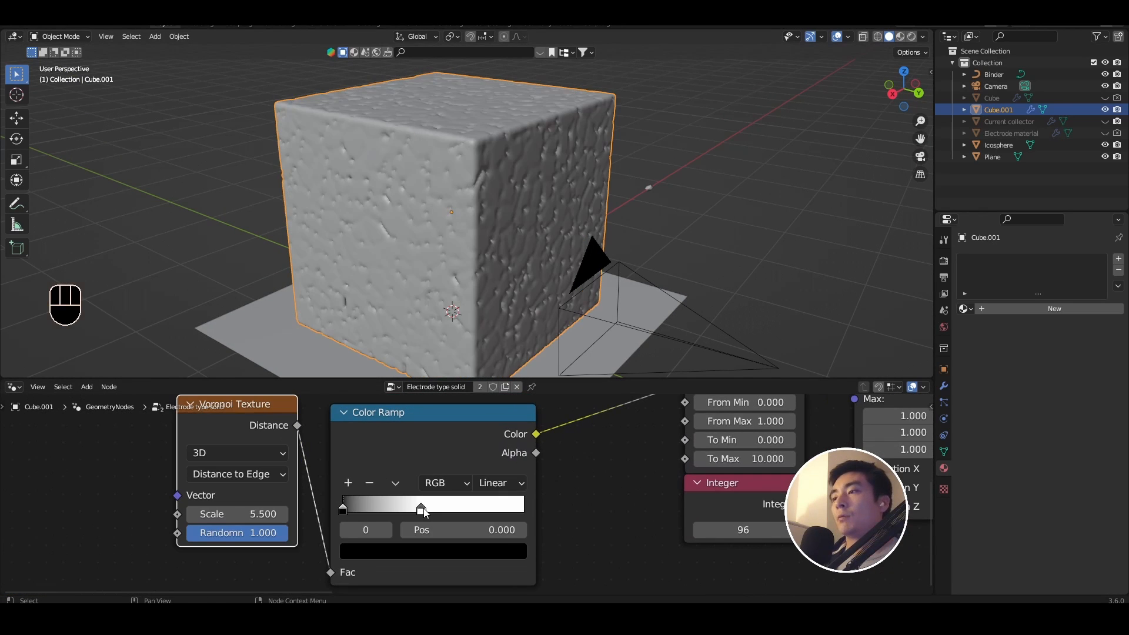
drag(434, 504, 475, 507)
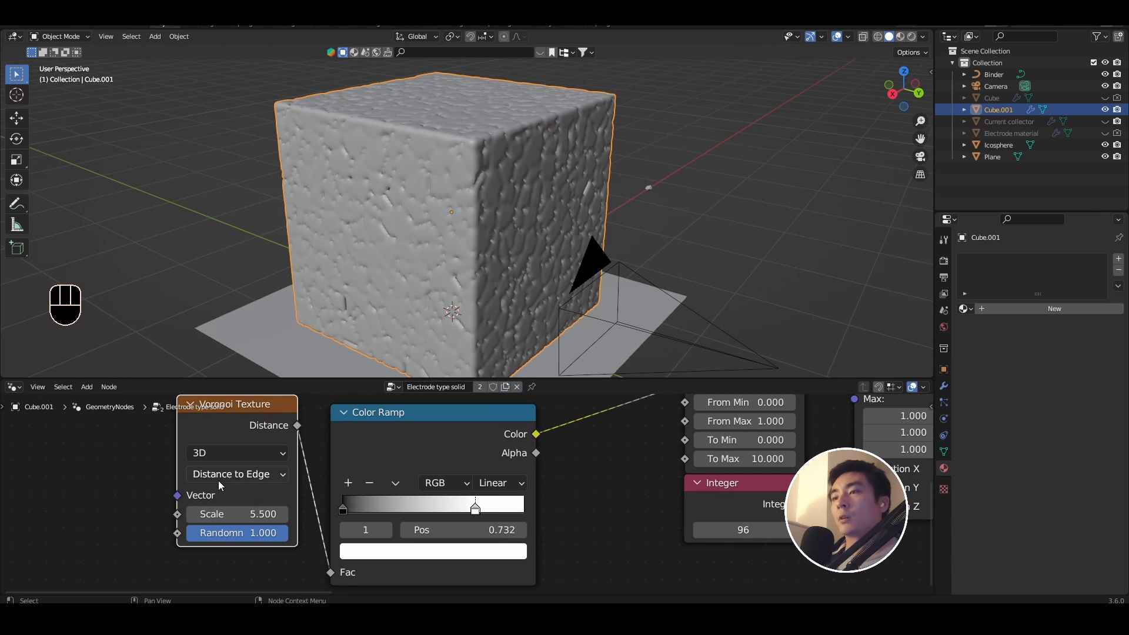
click(219, 475)
click(217, 474)
click(216, 474)
scroll(341, 504, down, 2)
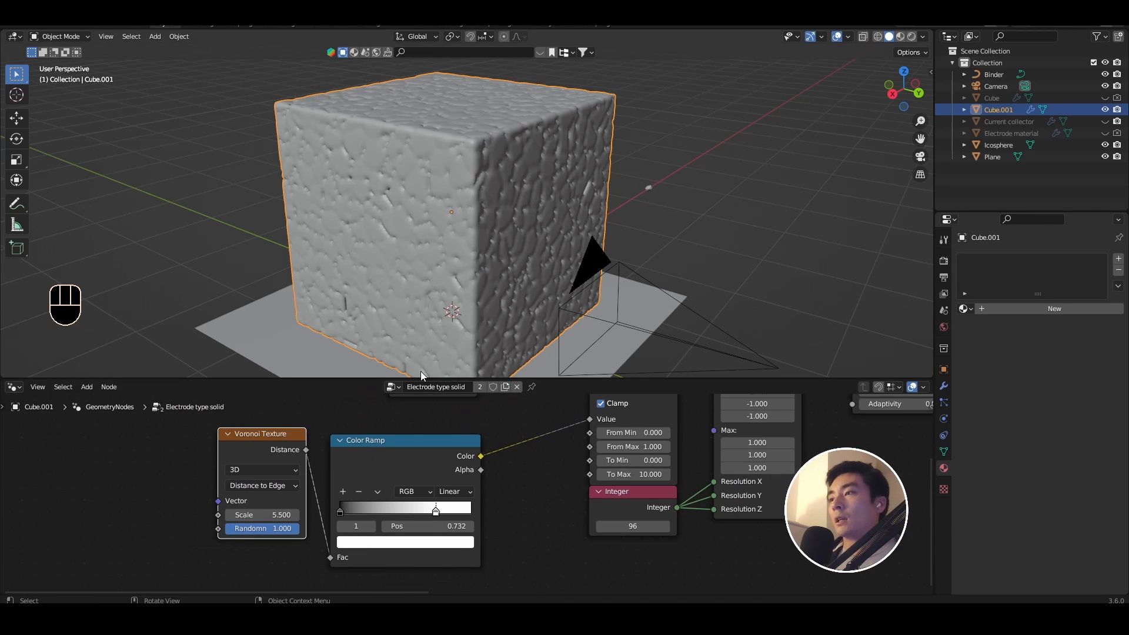
Give the node editor more room, then move the Color Ramp's black stop to 0.055 and its white stop closer to it.
drag(420, 378, 421, 331)
scroll(321, 491, up, 1)
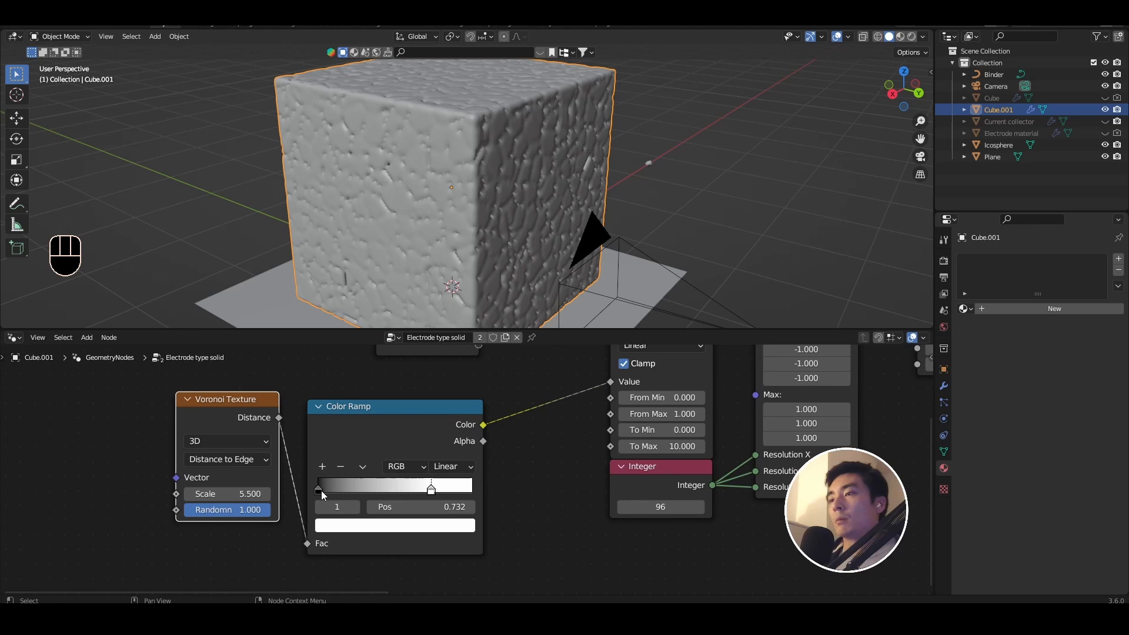
drag(321, 491, 339, 490)
drag(435, 492, 377, 505)
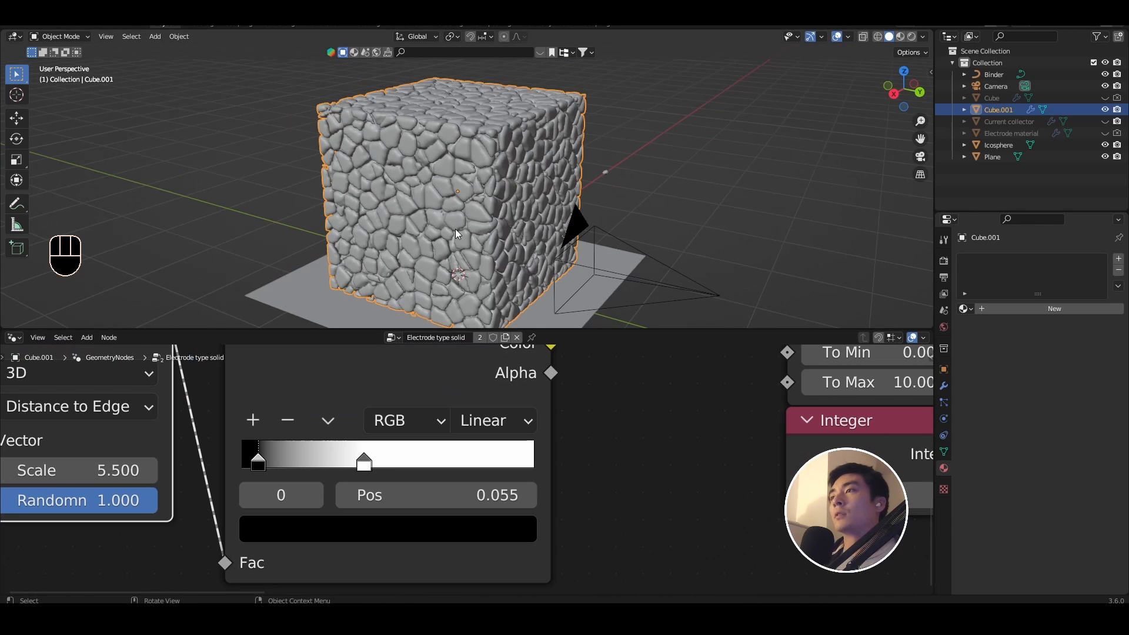
Examine the gaps between the Voronoi cells on the cube's faces up close.
middle_drag(455, 228, 476, 238)
scroll(476, 237, up, 2)
scroll(476, 237, up, 1)
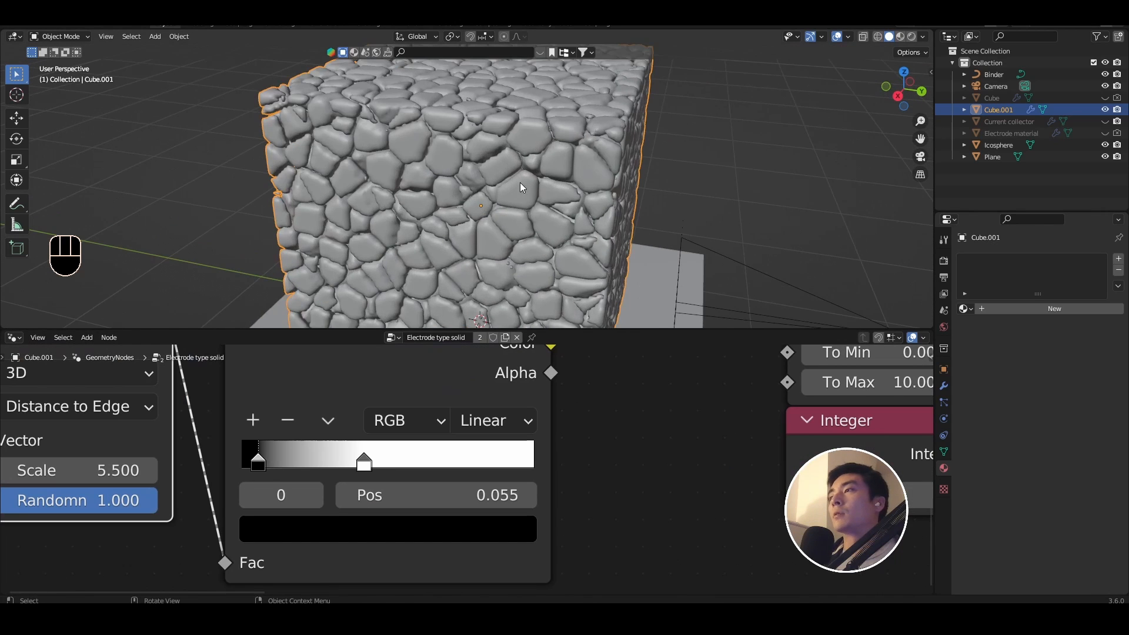
scroll(520, 182, up, 1)
middle_drag(521, 196, 523, 183)
scroll(553, 143, down, 1)
scroll(552, 143, down, 4)
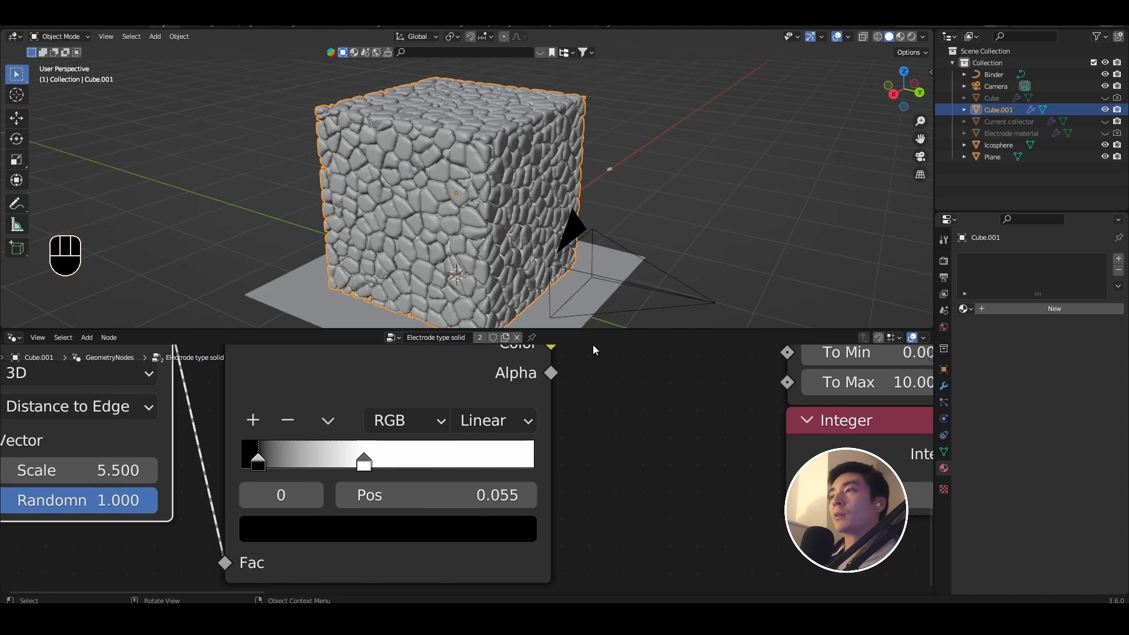
Move the Map Range node closer to the Color Ramp to free space before the Volume Cube node.
scroll(471, 465, down, 2)
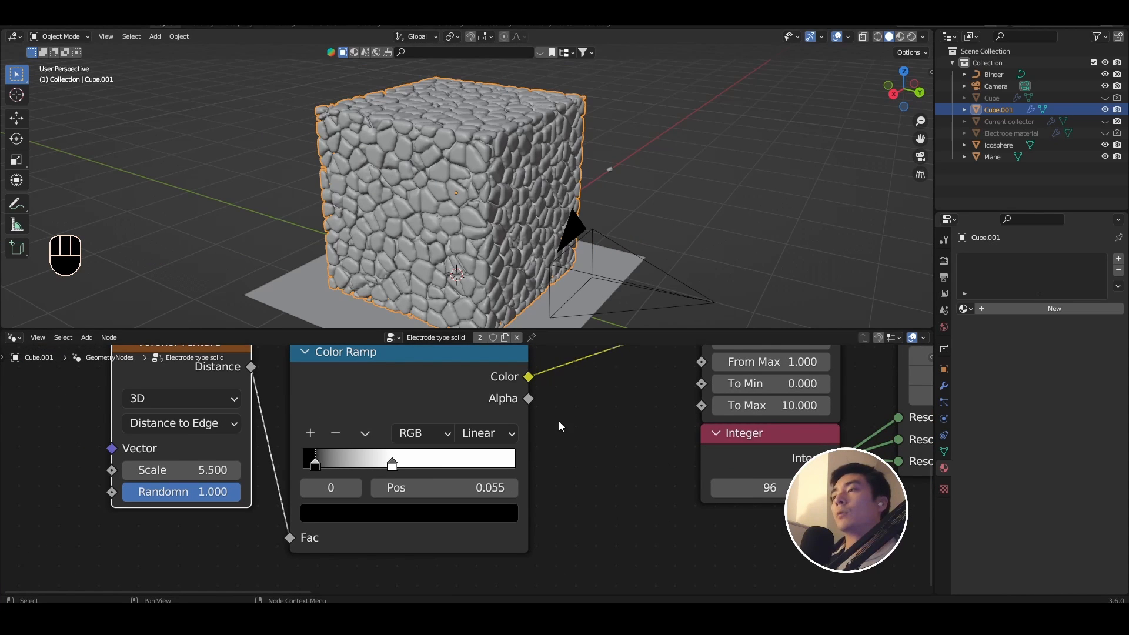
scroll(558, 421, down, 3)
middle_drag(447, 422, 249, 457)
scroll(281, 477, down, 1)
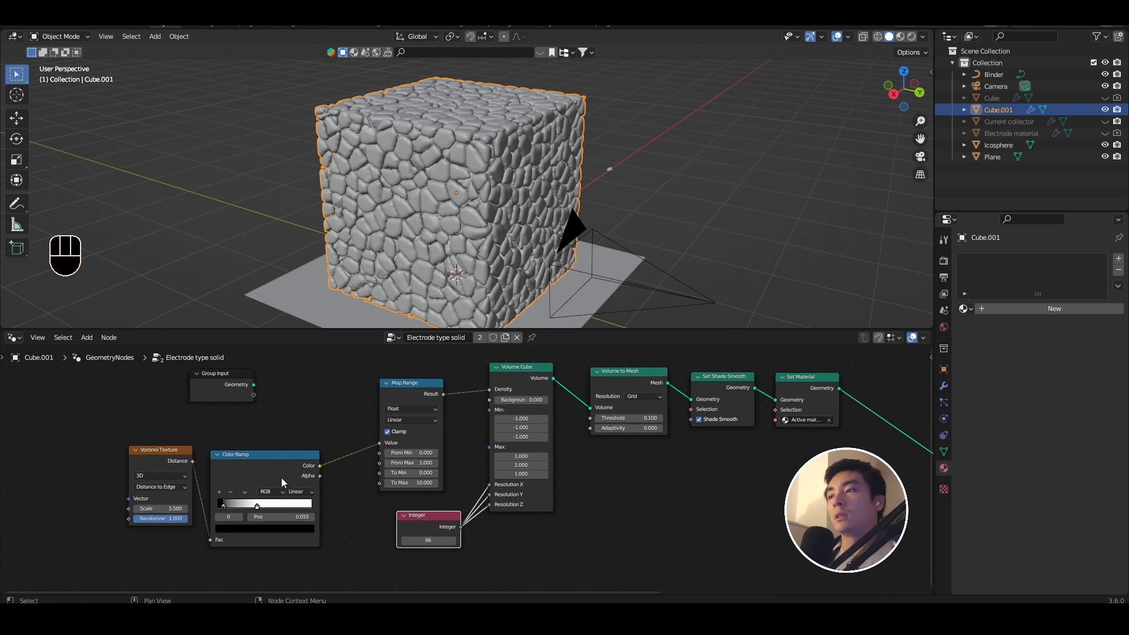
drag(401, 389, 367, 391)
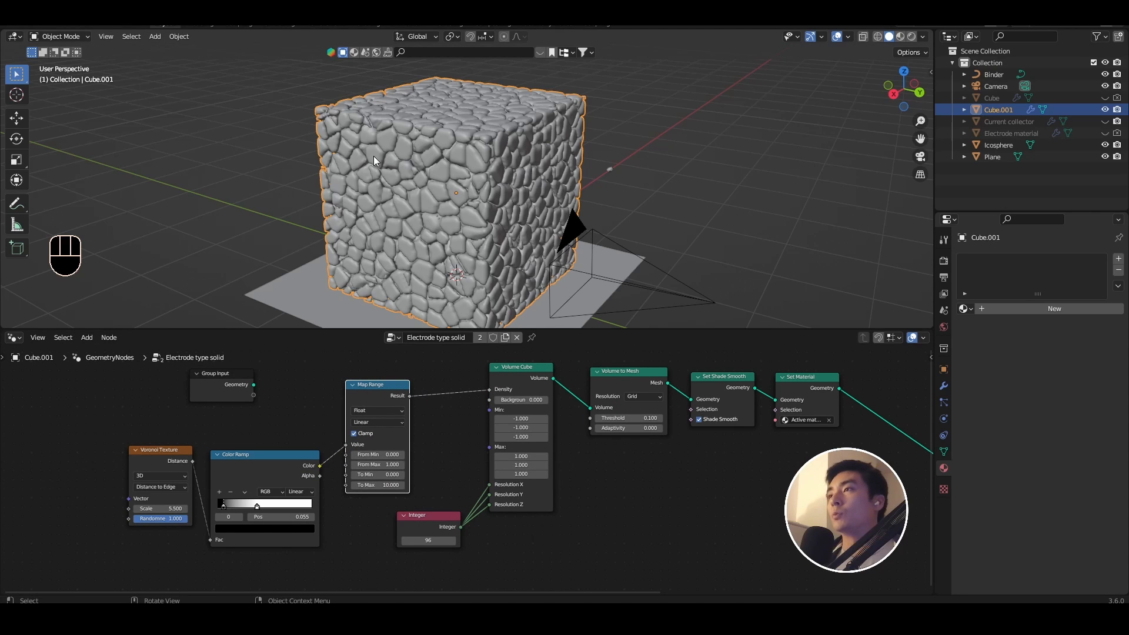
Add a Position node below the Voronoi Texture and Color Ramp nodes.
scroll(406, 541, up, 1)
middle_drag(406, 541, 438, 449)
key(shift+a)
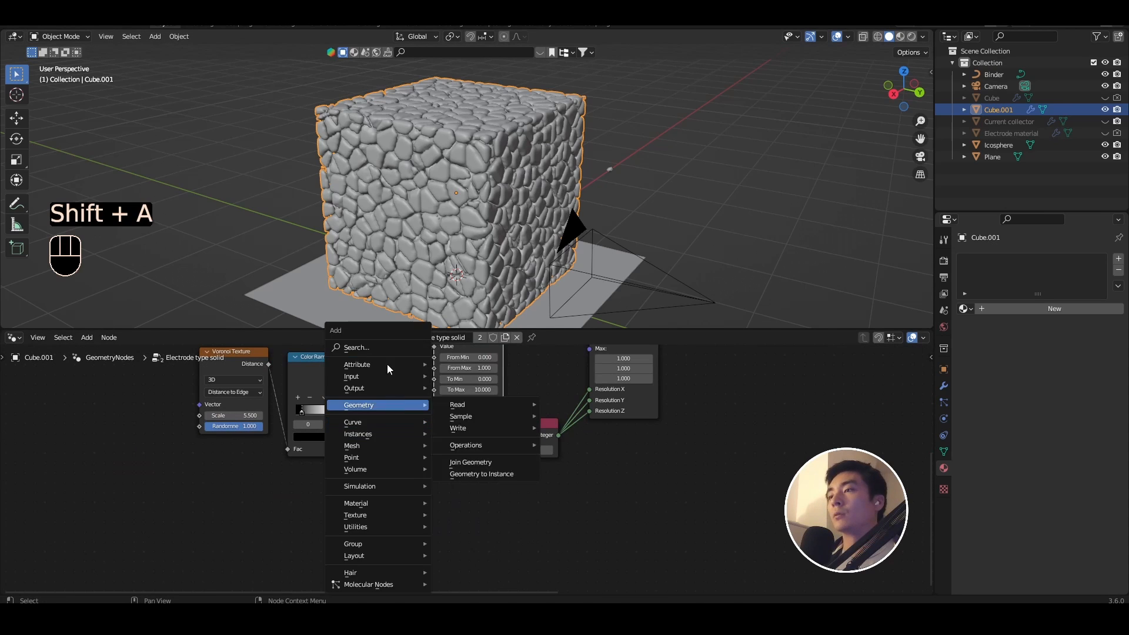
click(387, 341)
text(posit)
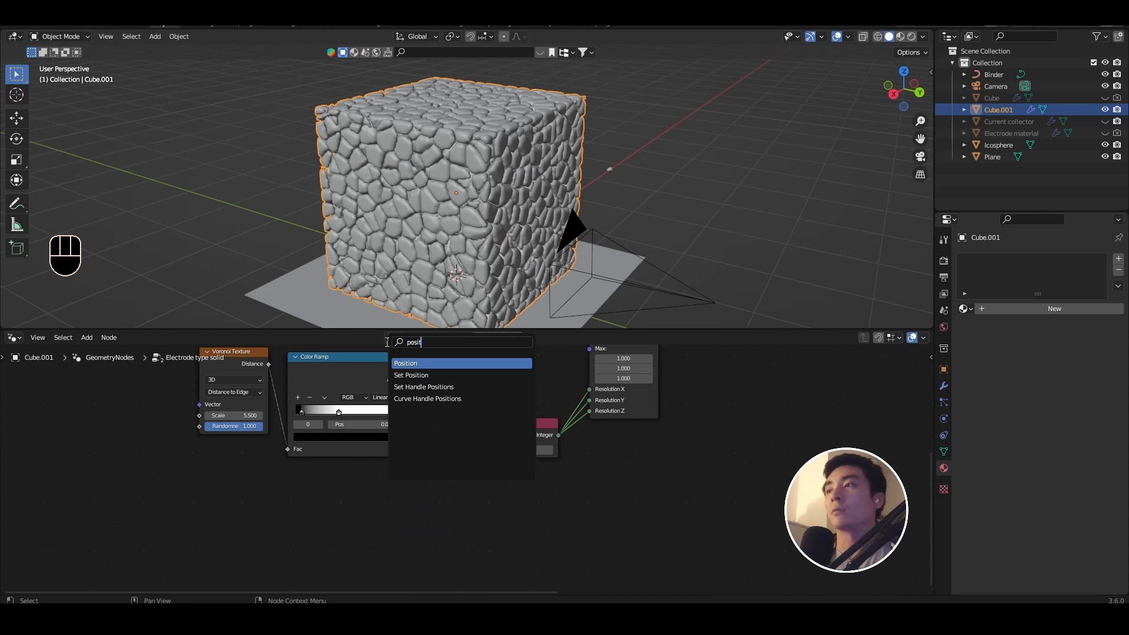
key(Return)
Add a Vector Math node set to Length, fed by the Position node, and arrange the Position node beside it.
text(v)
text(ecot)
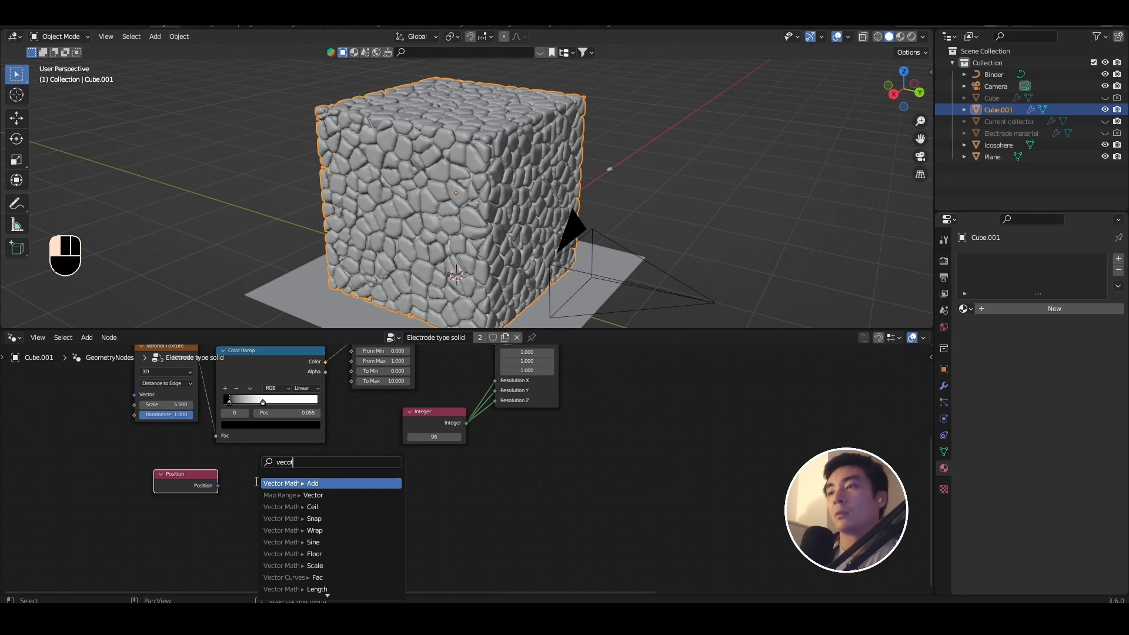
key(Return)
click(283, 501)
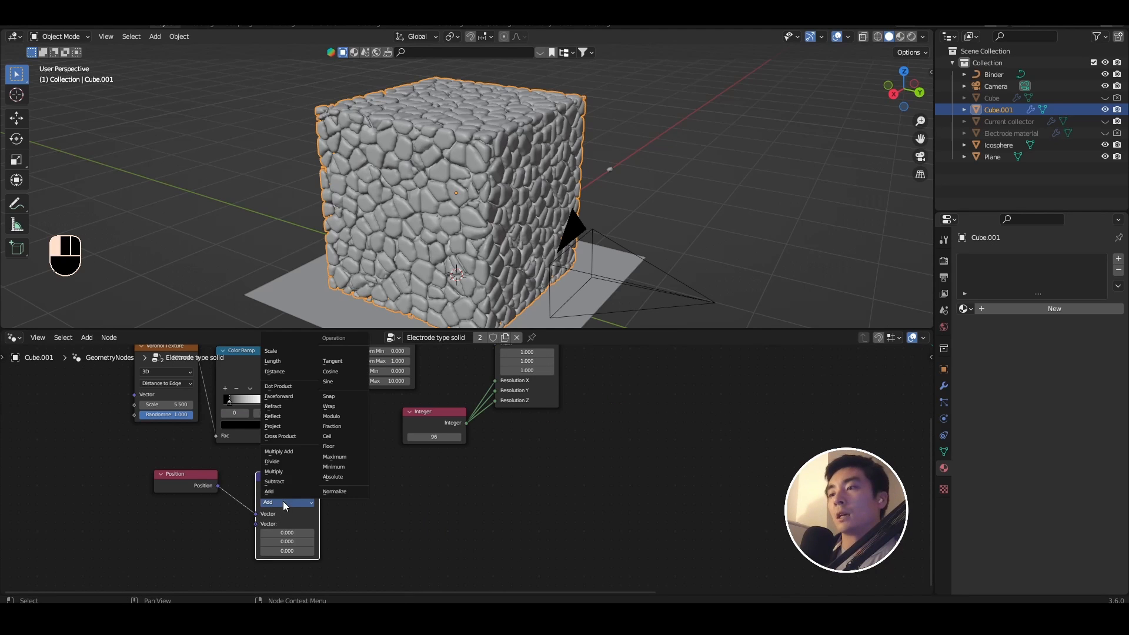
click(284, 360)
drag(184, 488, 193, 511)
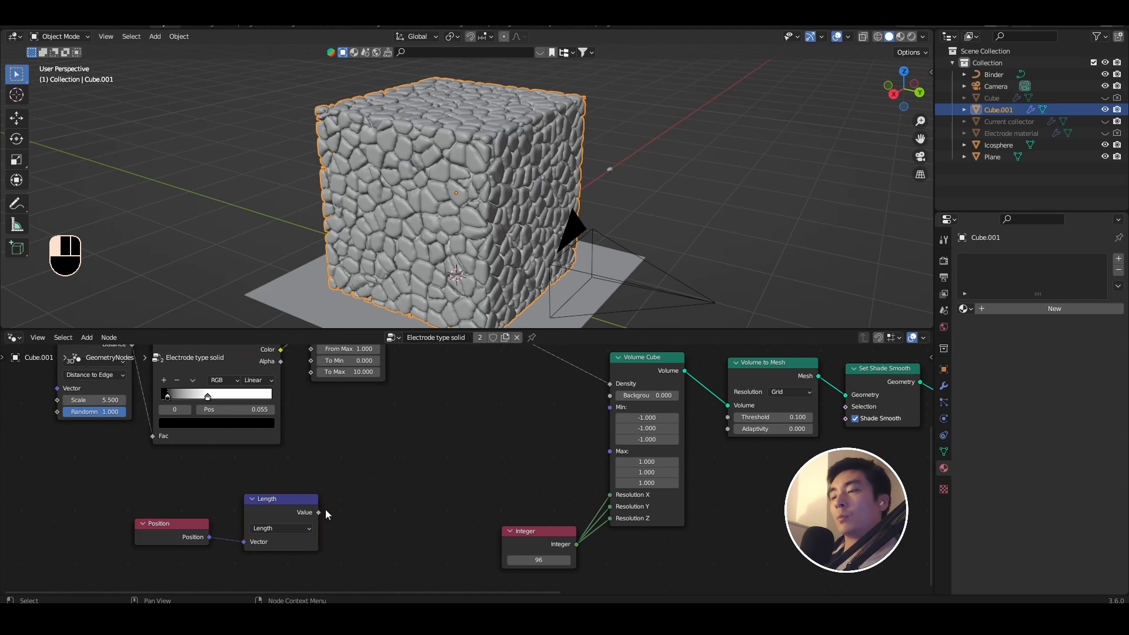
Add a Compare node set to Less Than or Equal, taking the Length node's value as its A input.
key(shift+a)
text(compatre)
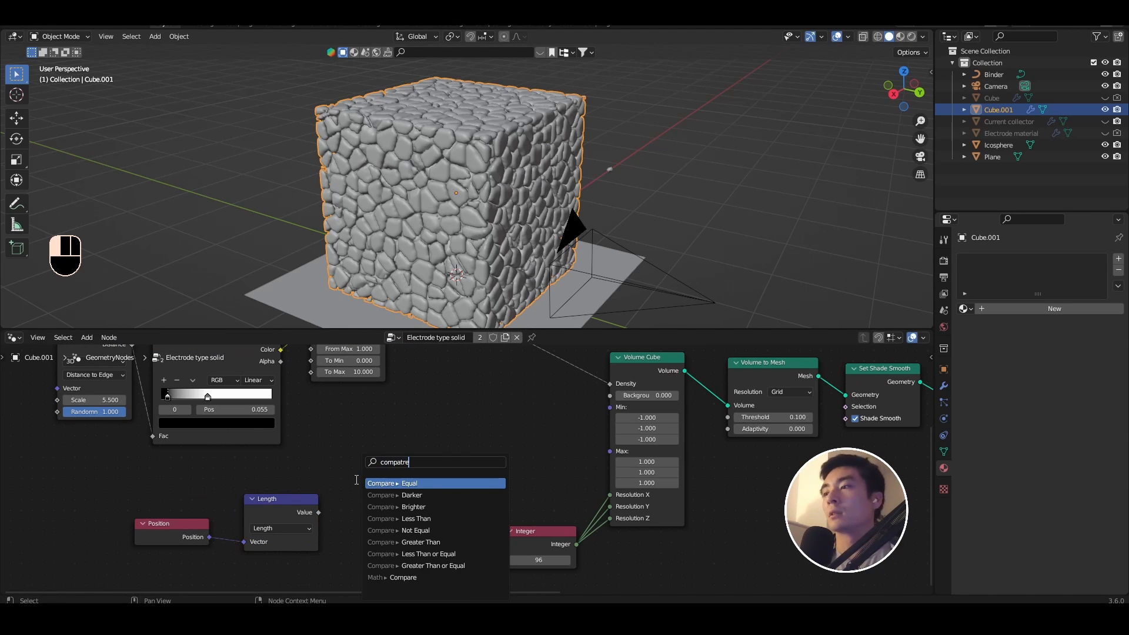
key(Return)
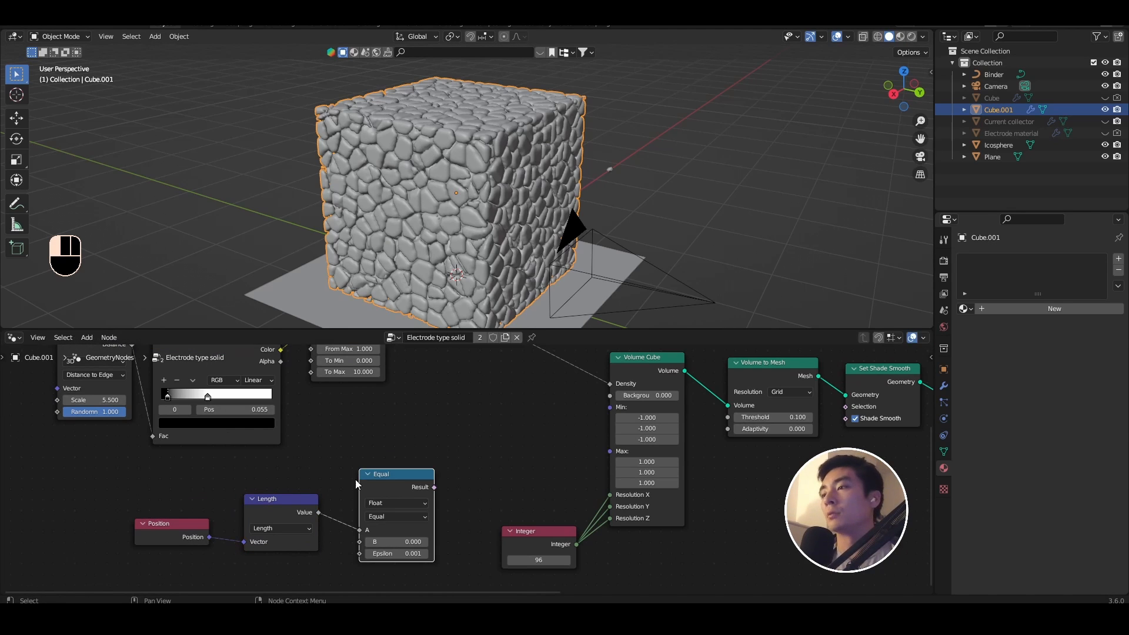
click(392, 517)
click(400, 492)
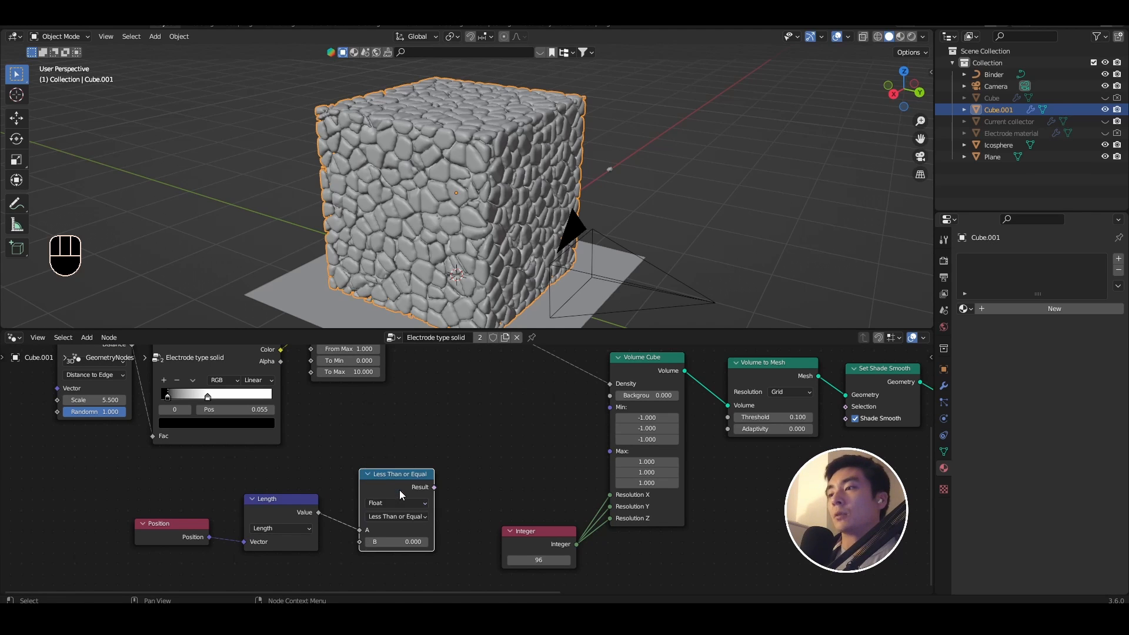
Try combining the Less Than or Equal result and the Color Ramp's color in a Boolean Math node set to And.
mouse_move(433, 488)
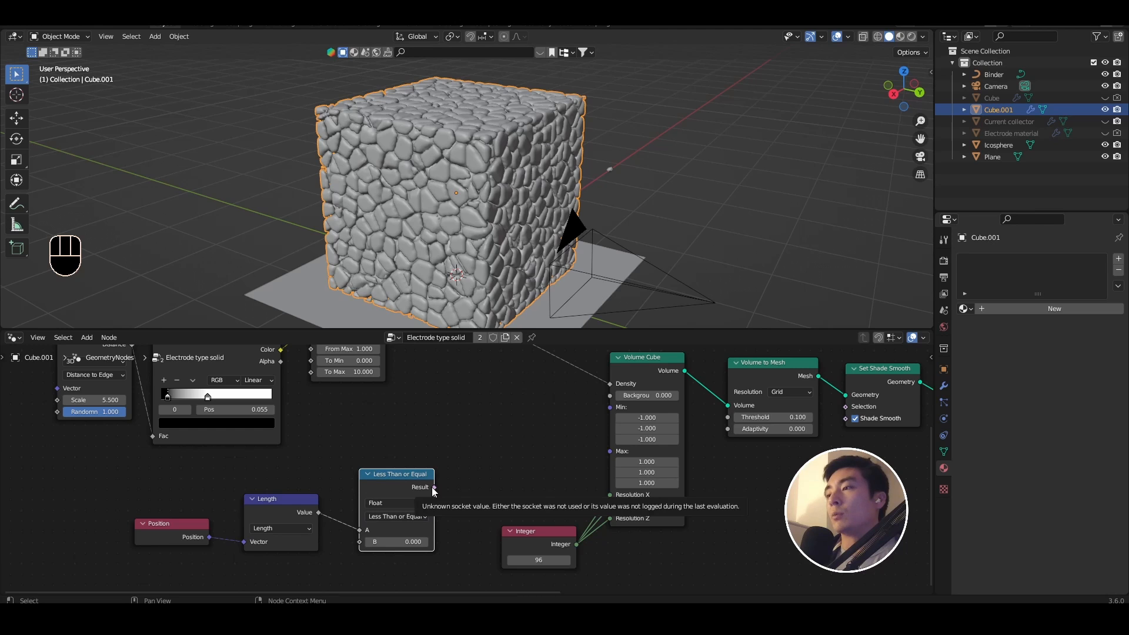
scroll(474, 470, up, 2)
scroll(475, 471, right, 2)
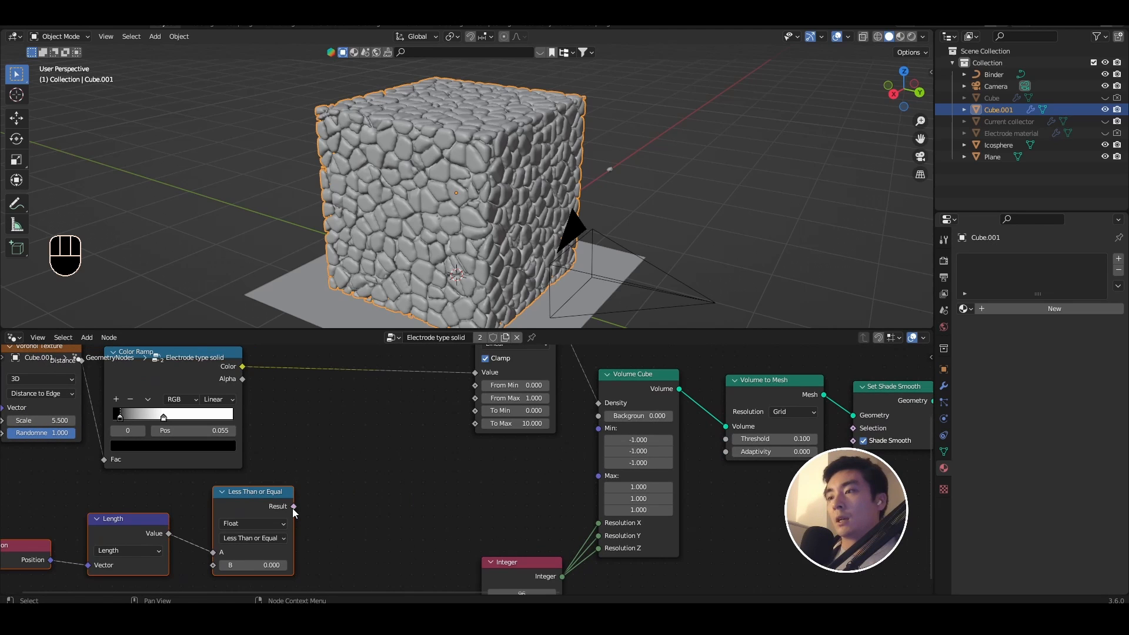
drag(293, 508, 333, 471)
text(bool)
key(Down)
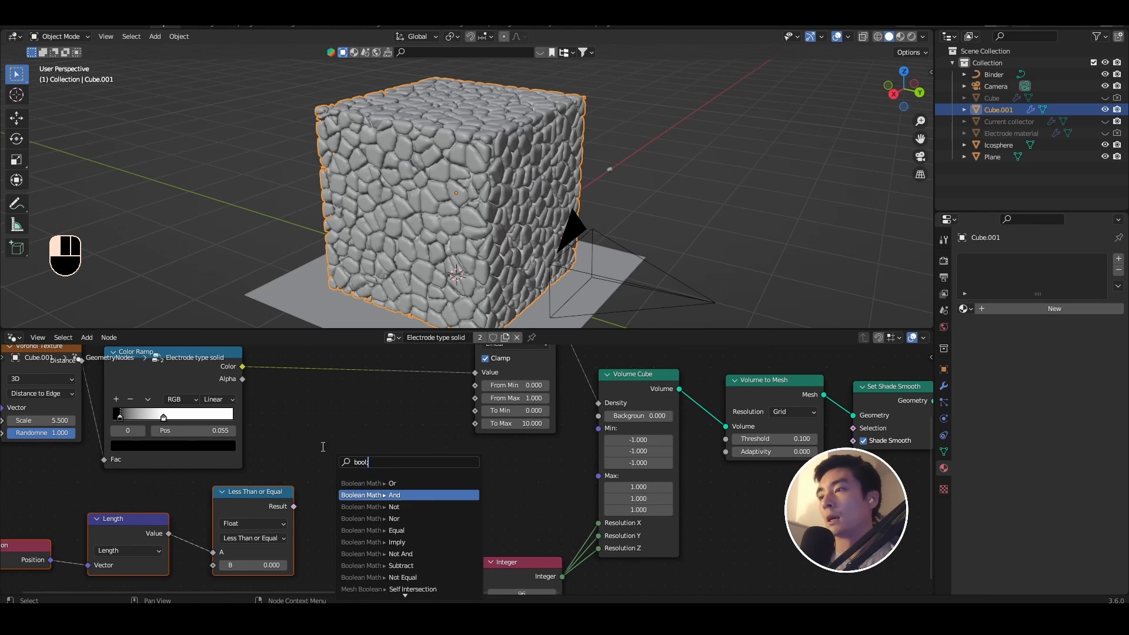
key(Return)
click(327, 420)
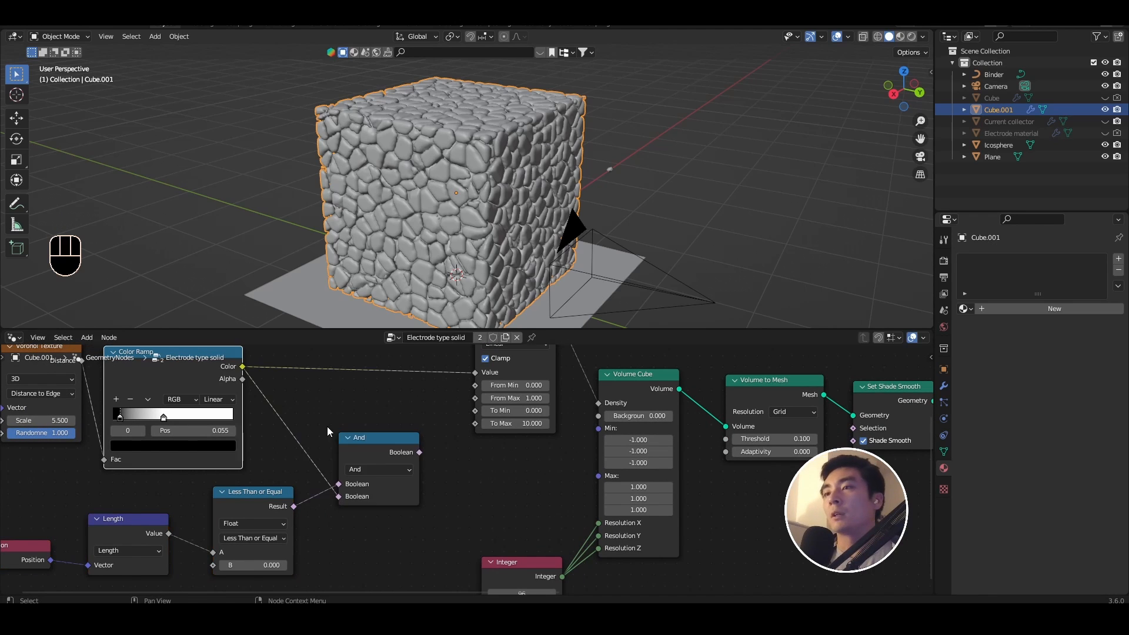
scroll(327, 425, left, 2)
scroll(326, 426, up, 1)
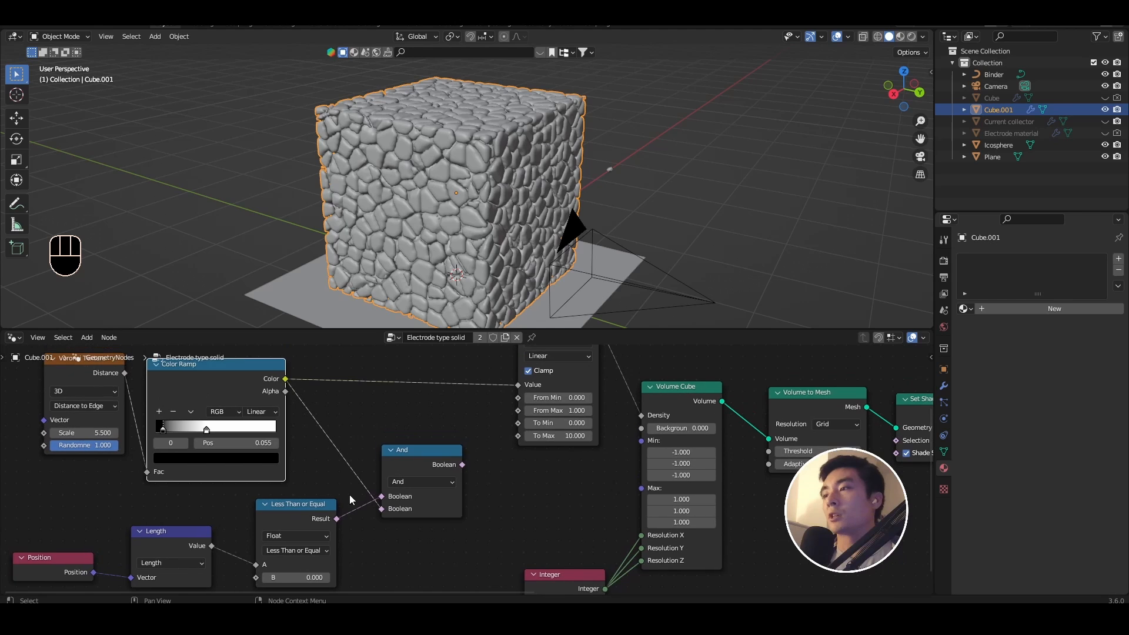
Move the Map Range node down between the Multiply and Volume Cube nodes, then switch the viewport to Rendered shading.
ctrl+scroll(425, 471, right, 2)
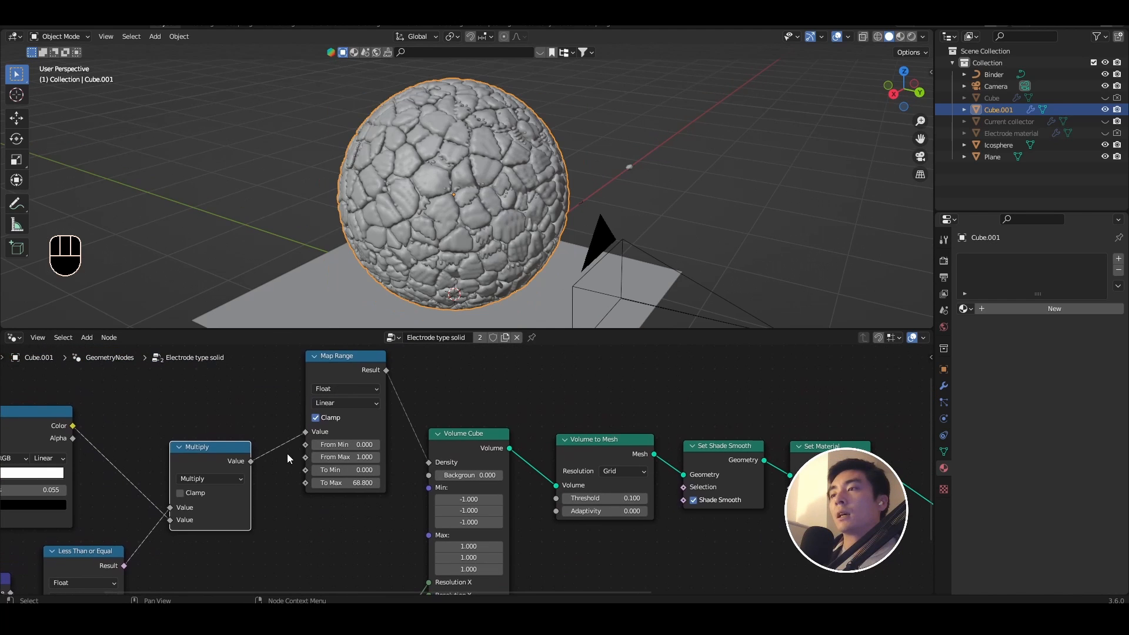
drag(343, 371, 335, 392)
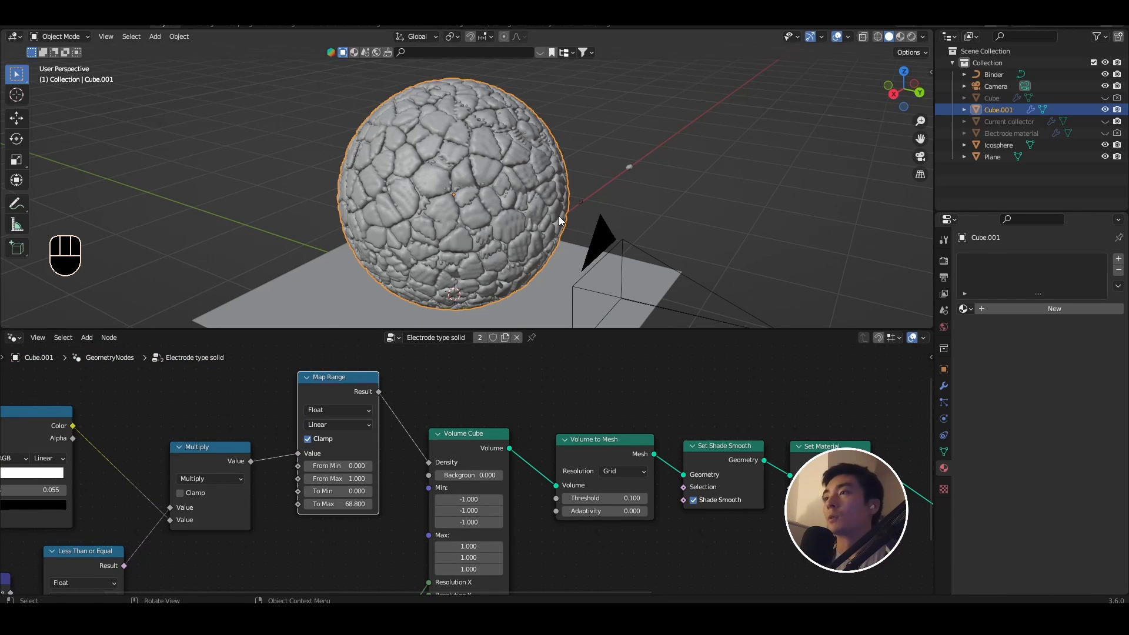
scroll(500, 207, up, 1)
mouse_move(499, 207)
middle_down()
mouse_move(532, 204)
mouse_move(531, 183)
mouse_move(502, 209)
mouse_move(513, 234)
mouse_move(514, 221)
mouse_move(570, 181)
middle_up()
scroll(531, 184, down, 2)
key(z)
scroll(504, 226, up, 2)
scroll(507, 222, down, 1)
scroll(571, 228, up, 1)
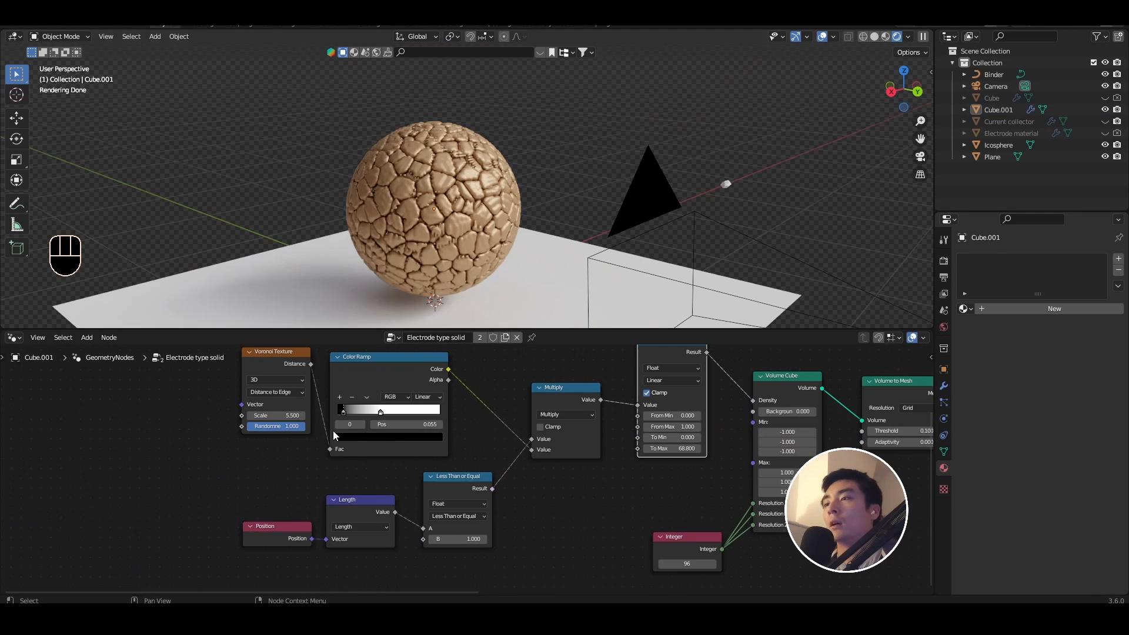
Raise the Voronoi Texture's Scale to 9.4 and check the smaller cells on the rendered particle.
middle_drag(333, 430, 333, 472)
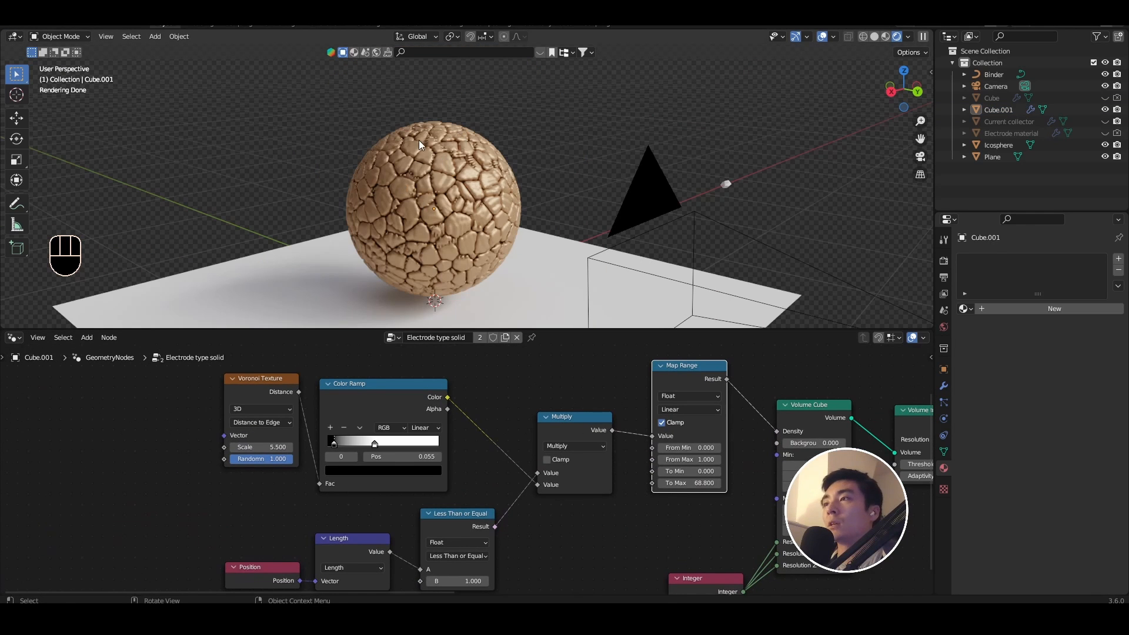
scroll(414, 159, up, 3)
scroll(301, 417, up, 3)
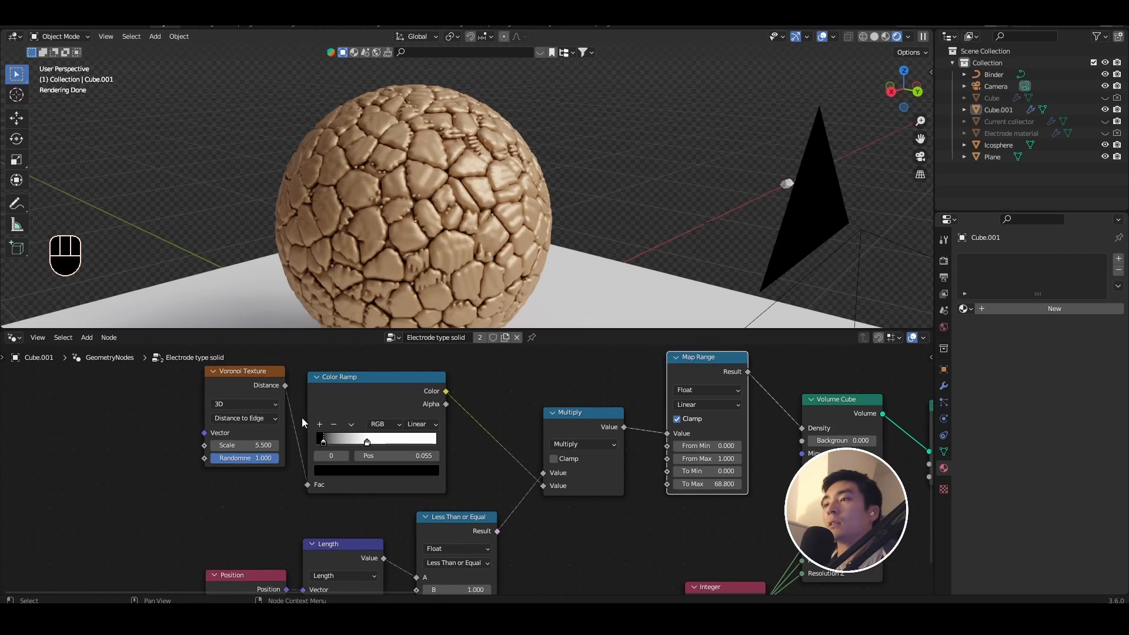
drag(235, 454, 329, 454)
scroll(431, 181, up, 2)
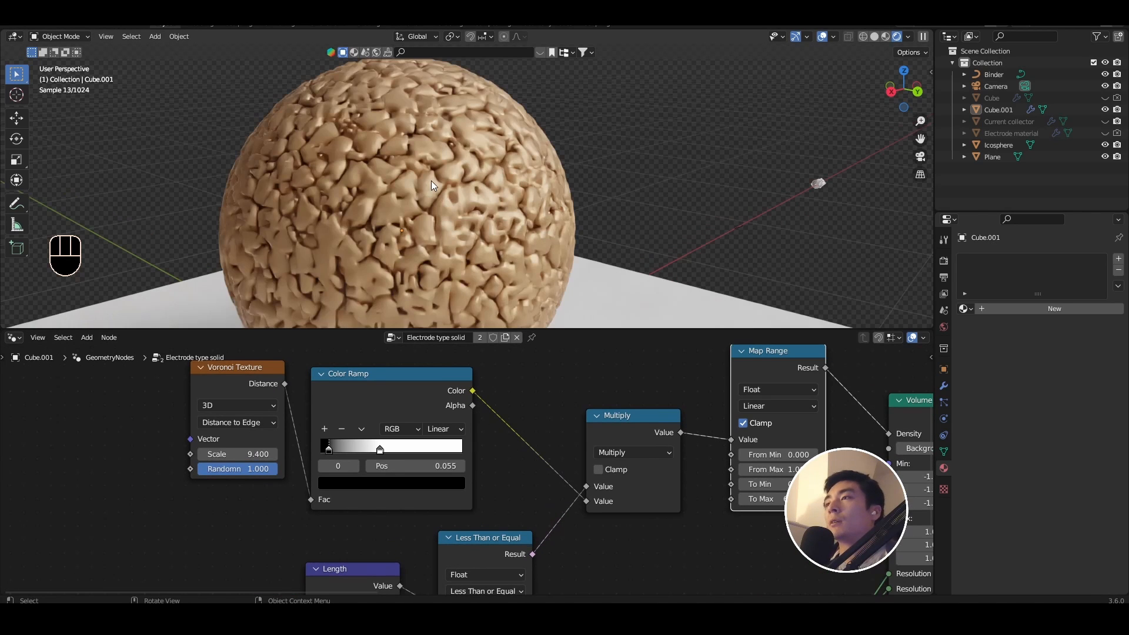
scroll(415, 196, down, 2)
Move the Color Ramp's black stop to 0.164 to widen the gaps between the cells.
scroll(465, 468, up, 2)
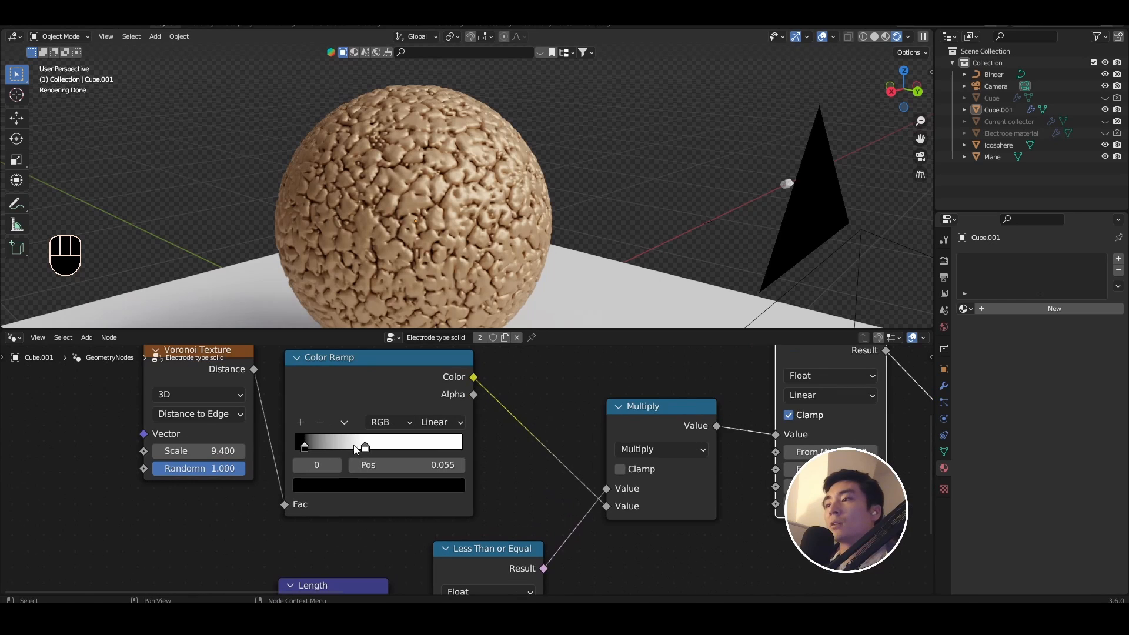
click(364, 446)
mouse_move(305, 448)
mouse_down()
mouse_move(298, 443)
mouse_move(321, 449)
mouse_up()
Try a Scale of 1 on the Voronoi Texture, then set it to 2.
click(194, 450)
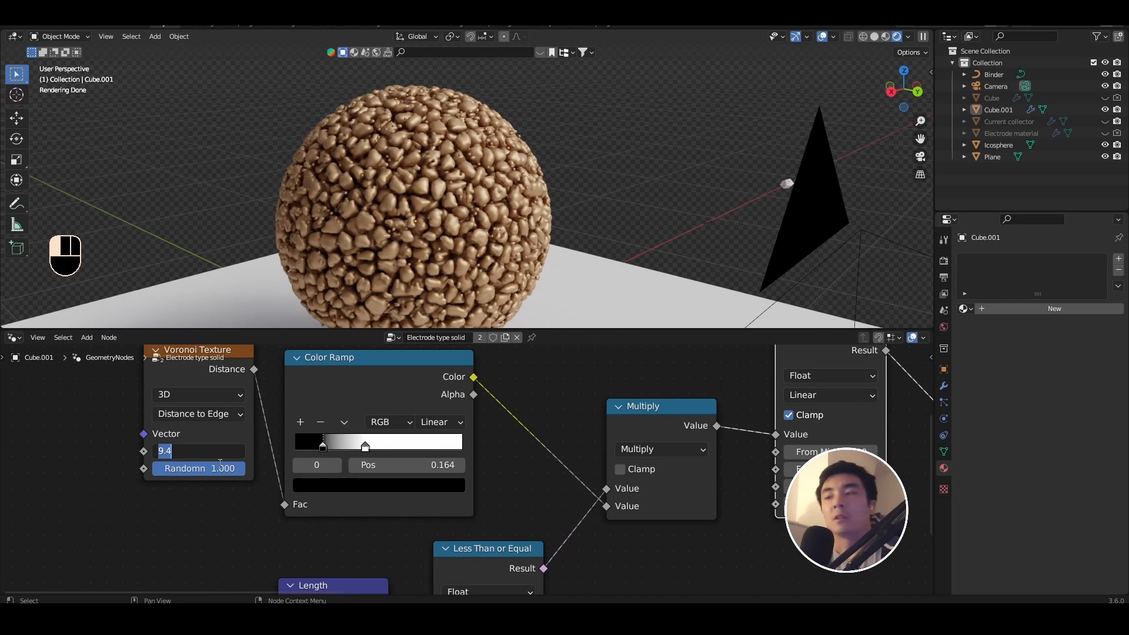
text(1)
key(Return)
click(190, 452)
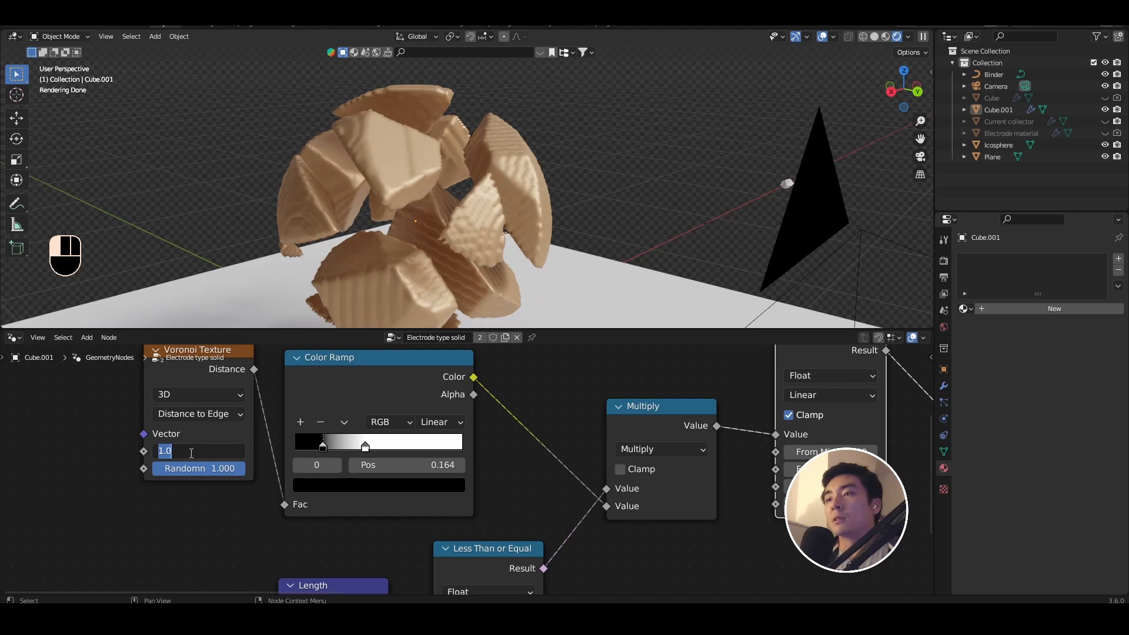
text(2)
key(Return)
Move the Color Ramp's black stop to 0.023 and its white stop closer to it to narrow the particle's cracks.
scroll(382, 491, up, 2)
drag(295, 446, 279, 446)
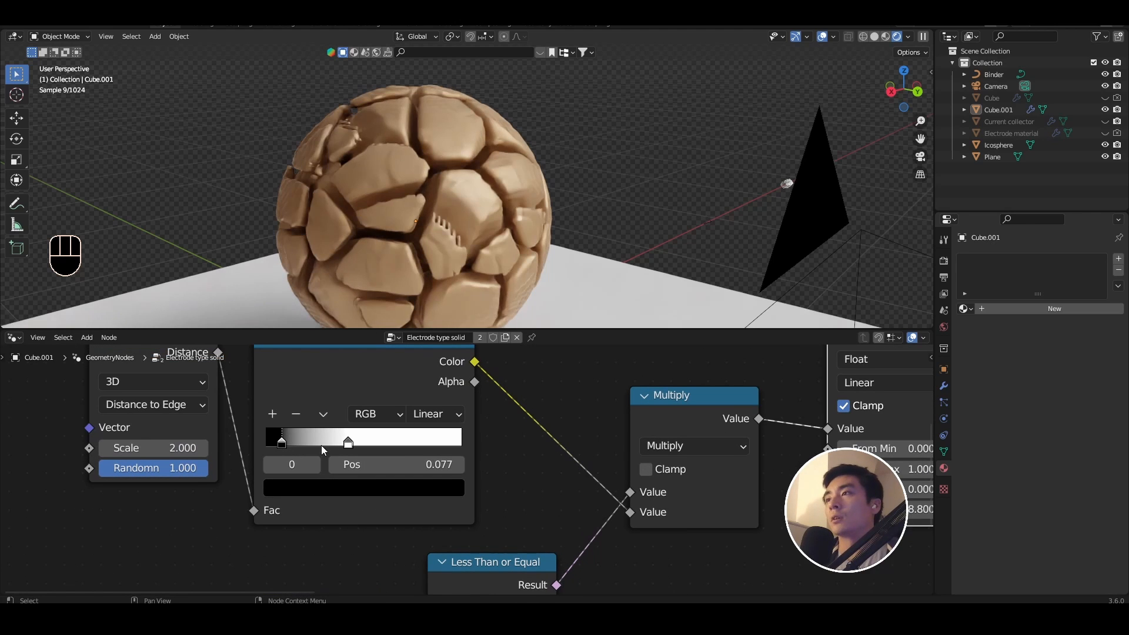
drag(348, 444, 334, 449)
scroll(516, 117, down, 3)
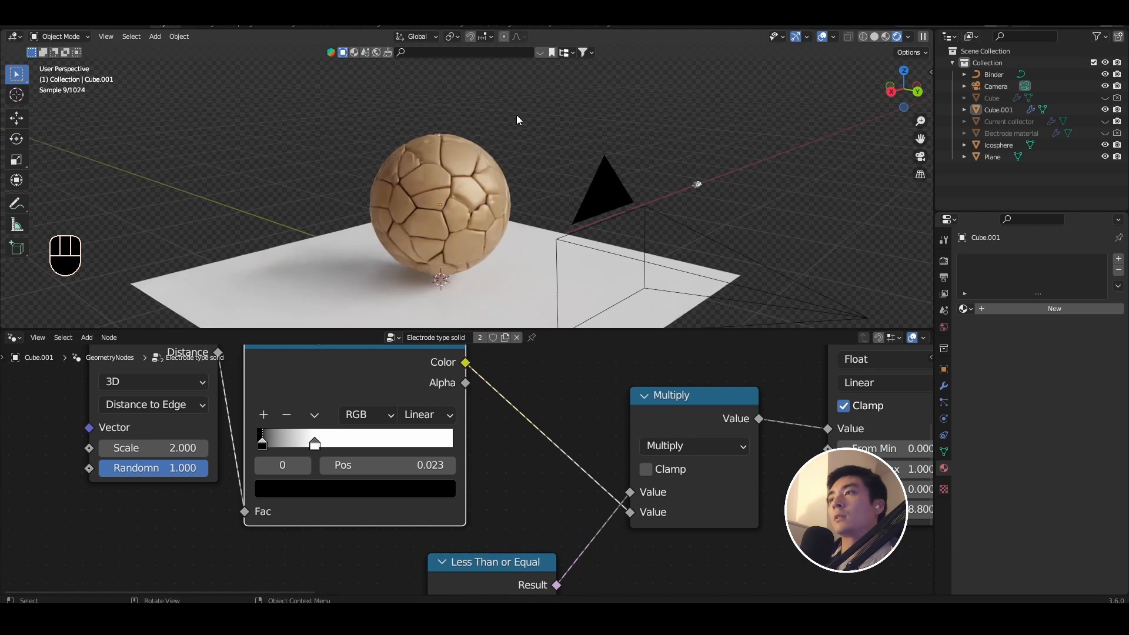
scroll(510, 143, up, 3)
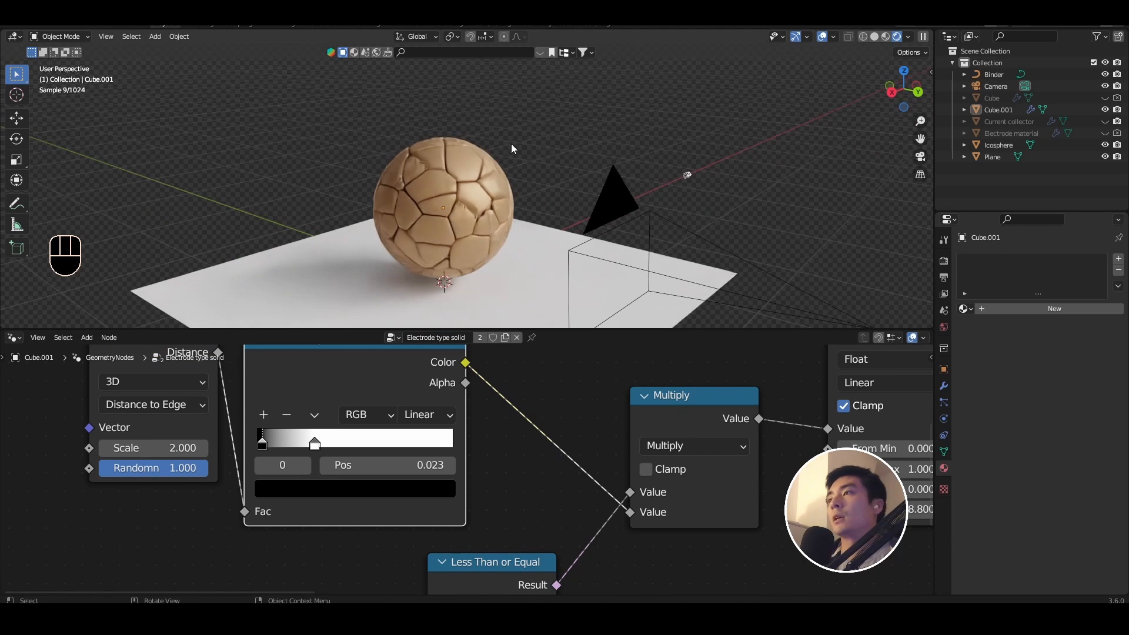
shift+middle_drag(458, 219, 465, 182)
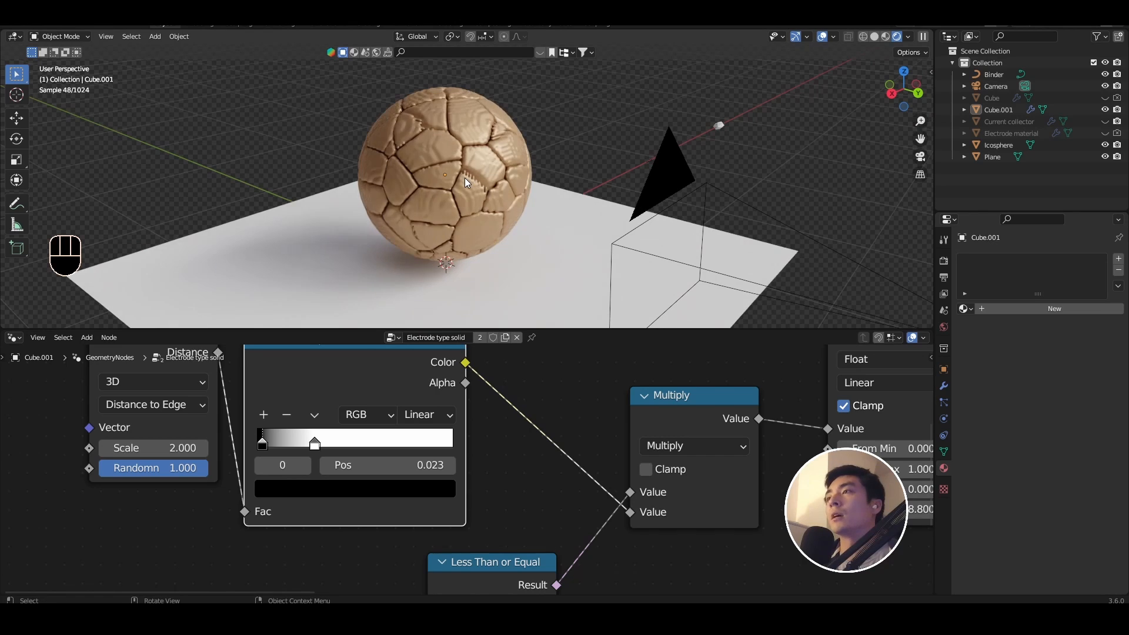